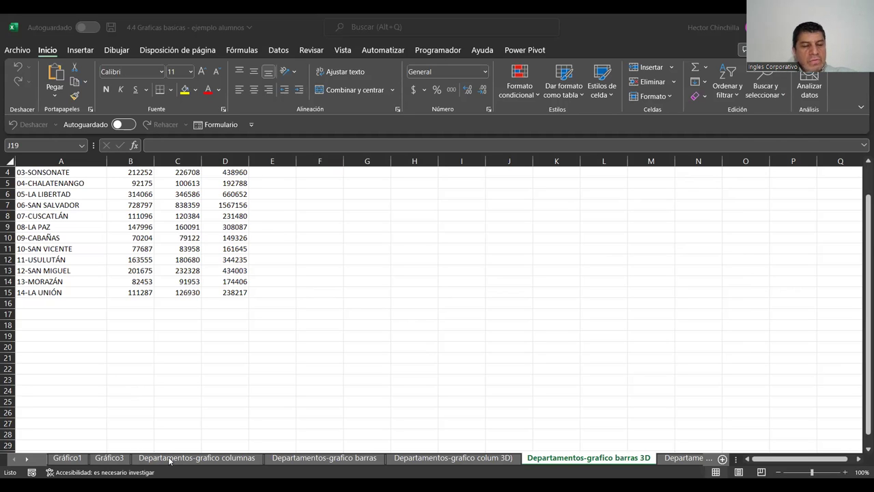
Step: Browse the Departamentos-grafico columnas, Gráfico3, Gráfico1 and Departamentos-grafico barras sheets
left_click(213, 460)
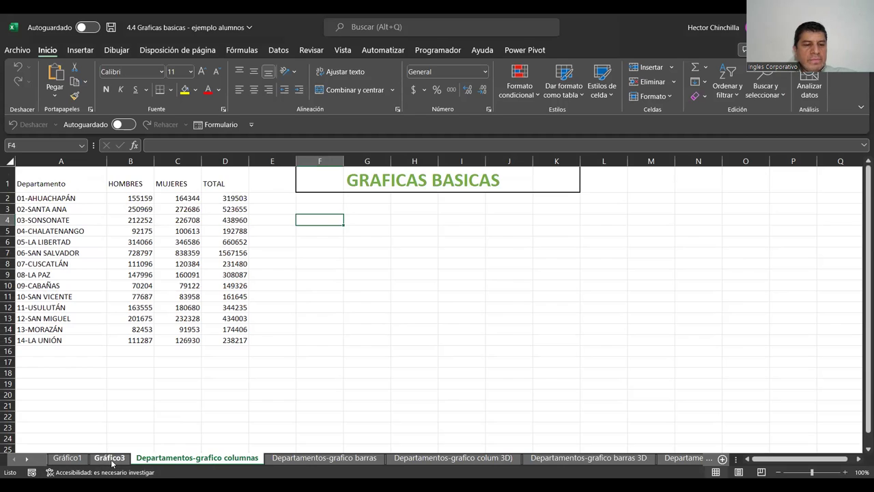
left_click(109, 458)
left_click(67, 458)
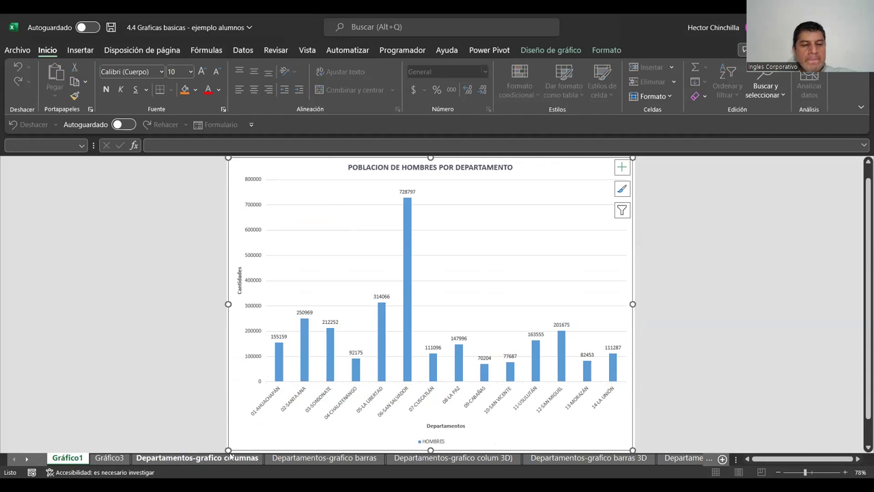
left_click(291, 462)
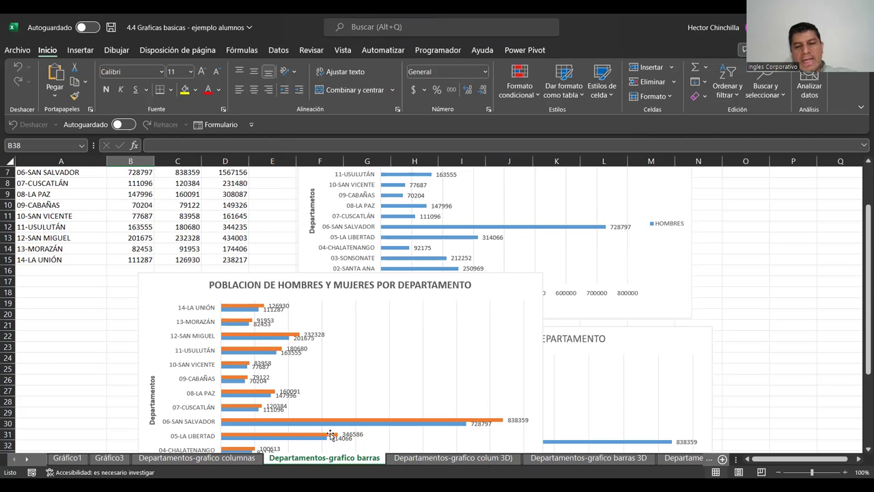
Step: Review the colum 3D) sheet at 110% zoom, return to 100%, then go to Departamentos-graficos pastel
left_click(452, 460)
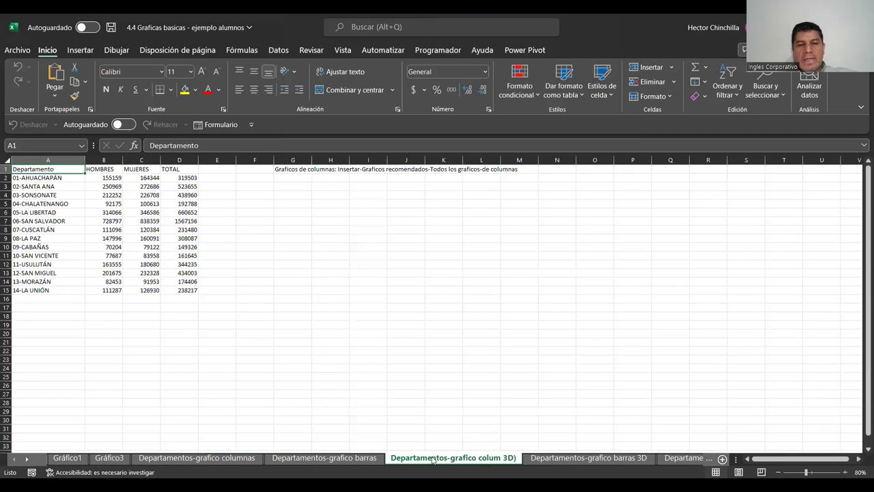
left_click(259, 301)
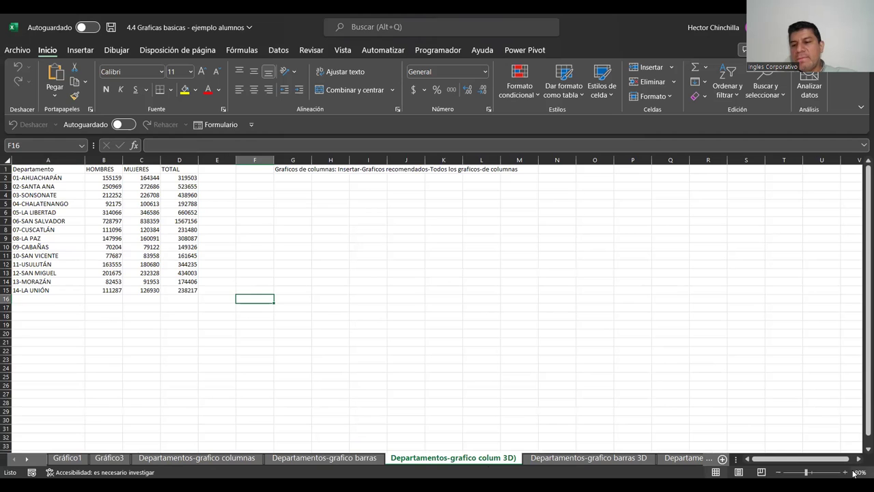
left_click(846, 472)
left_click(845, 472)
left_click(845, 472)
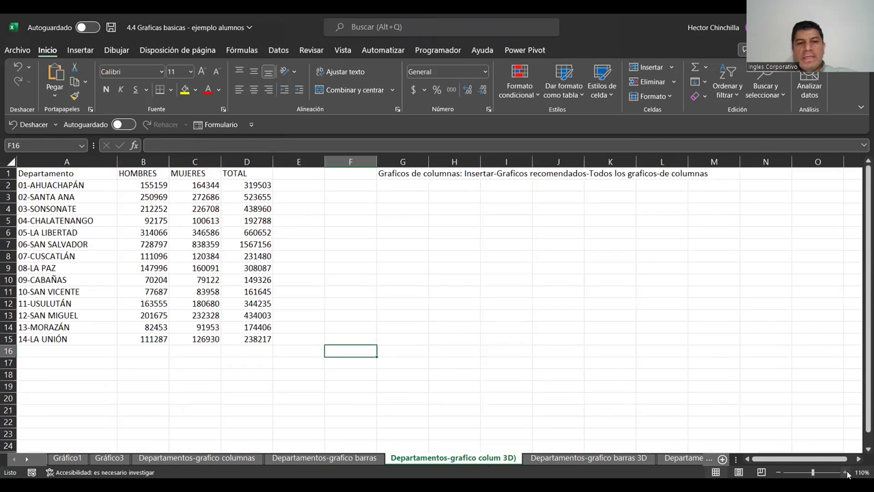
left_click(162, 374)
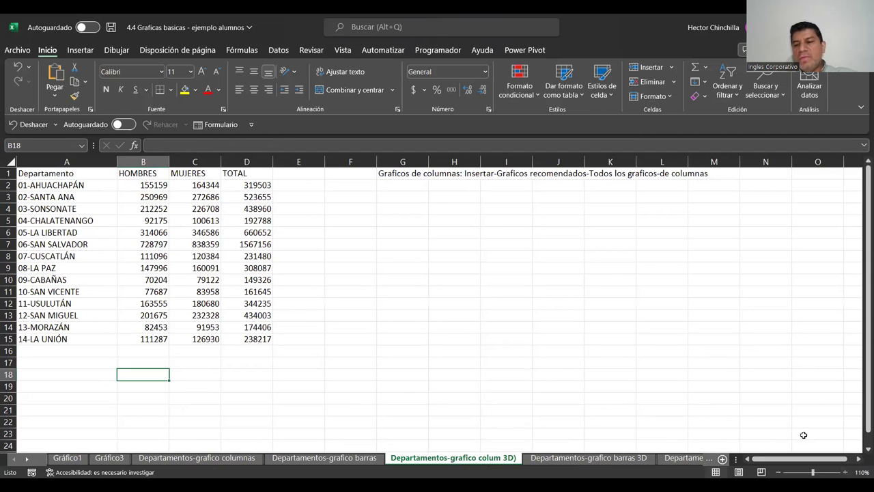
left_click(779, 472)
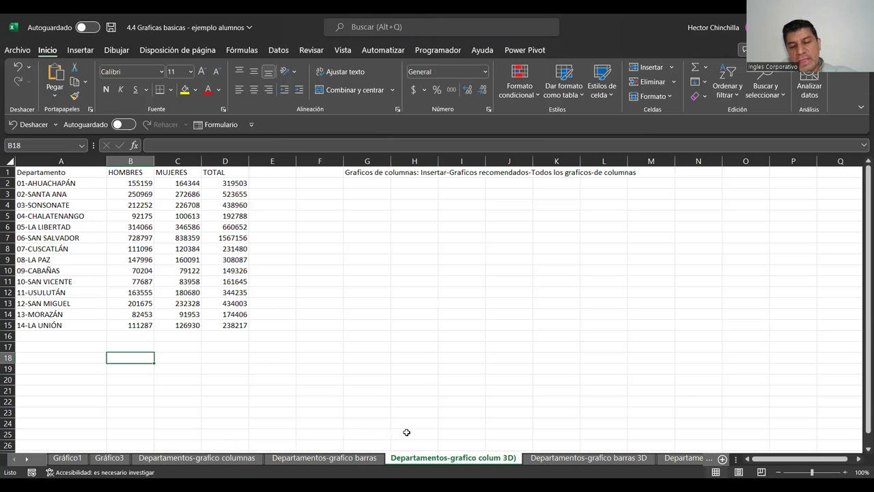
left_click(669, 458)
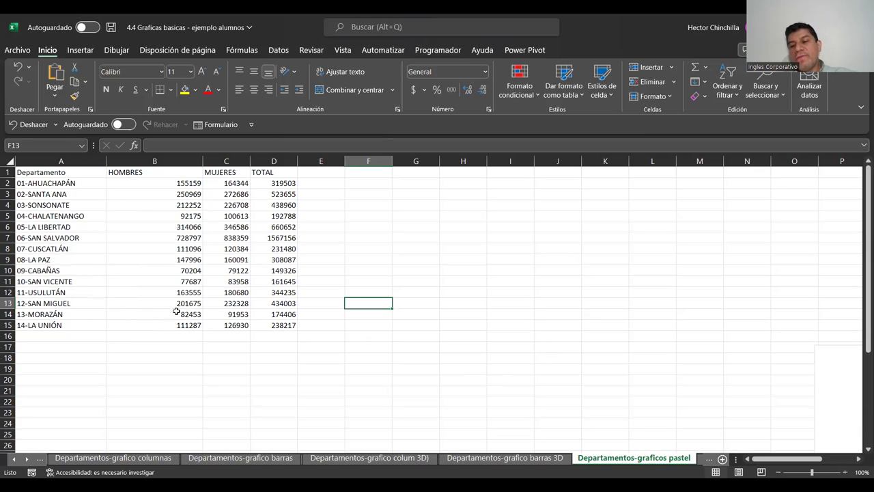
Step: Select A1:B15 (departments and HOMBRES) and bring up Gráficos recomendados from Insertar
left_click_drag(74, 174, 177, 248)
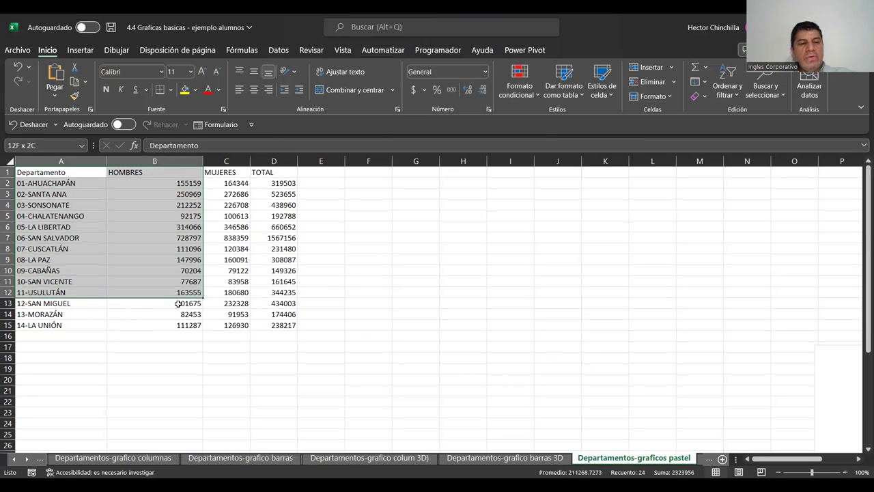
left_click_drag(177, 248, 185, 325)
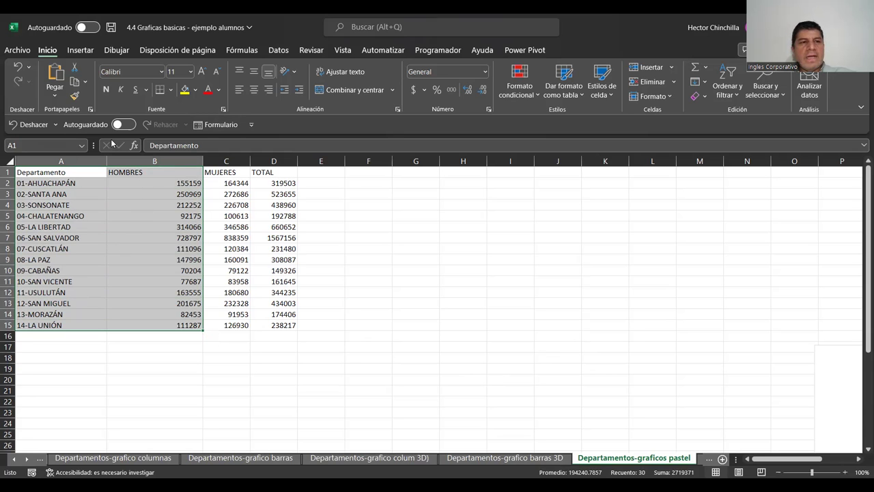
left_click(78, 51)
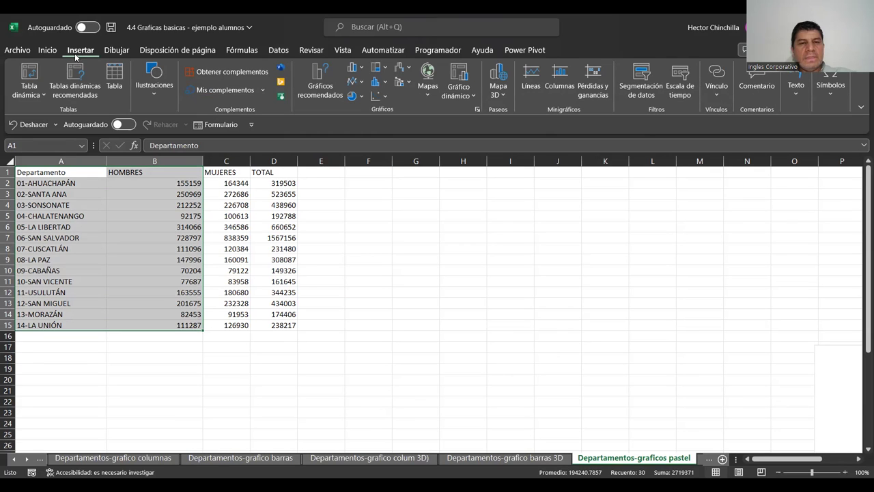
left_click(319, 73)
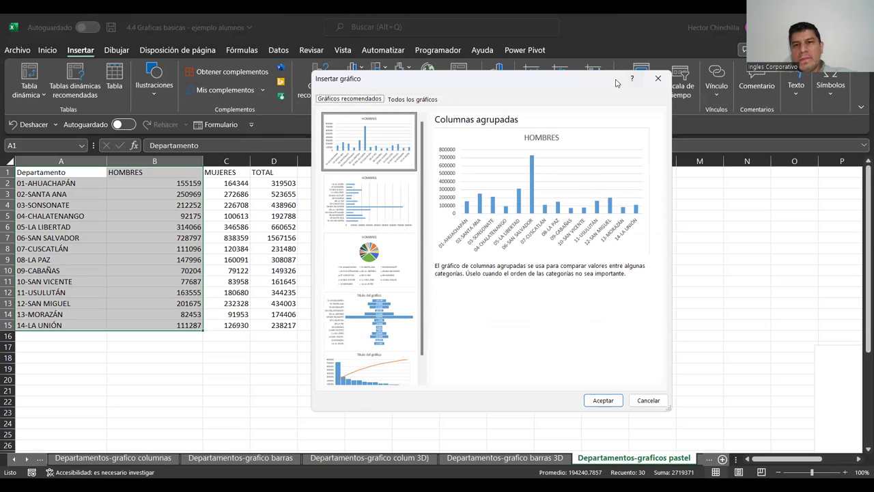
Step: Insert a plain 2D Circular pie chart of HOMBRES and move it beside the table
left_click_drag(617, 83, 644, 129)
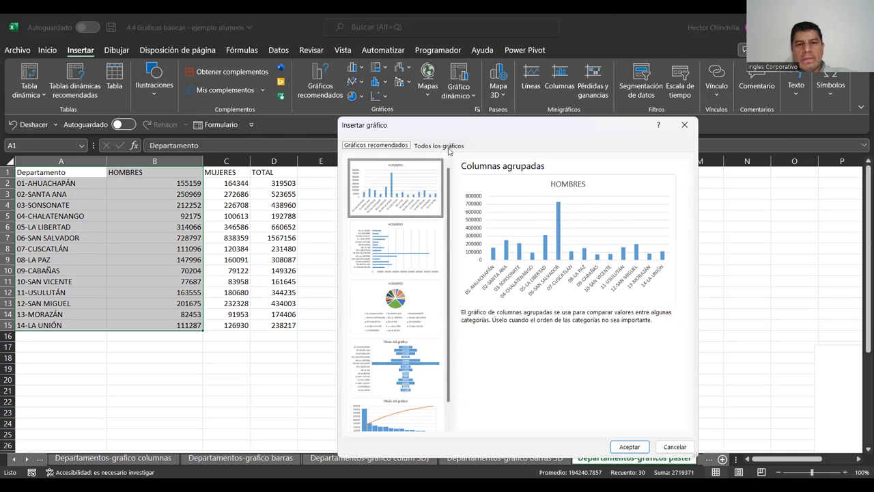
left_click(438, 145)
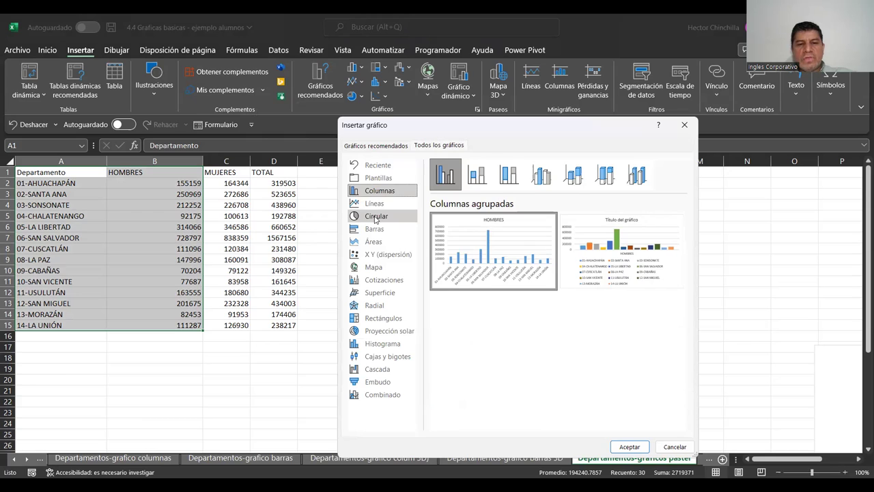
left_click(374, 217)
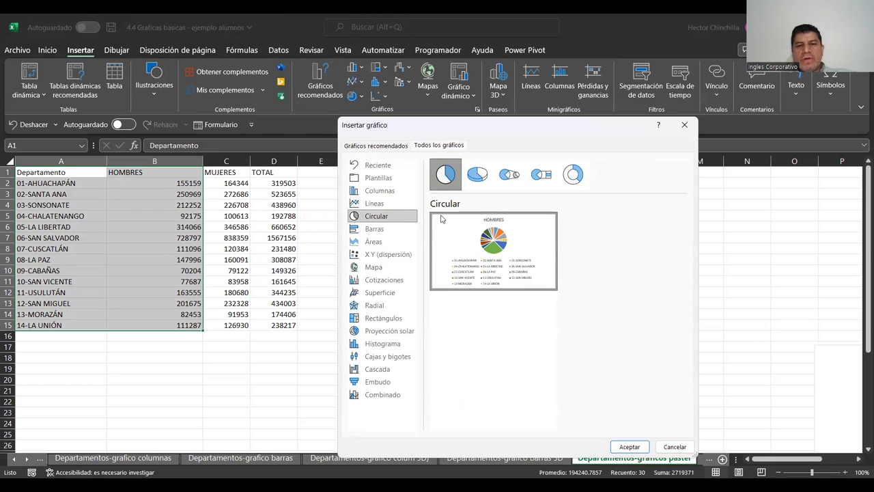
left_click(445, 178)
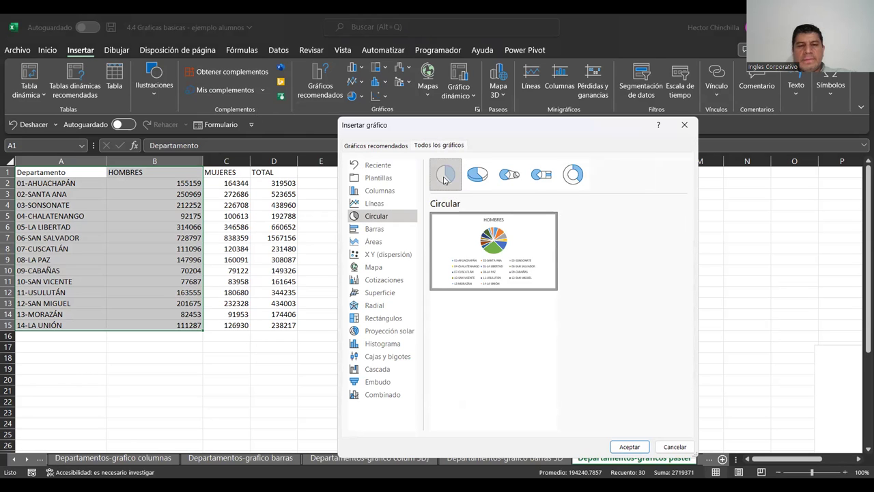
key("Return")
mouse_move(486, 230)
left_mouse_down()
mouse_move(686, 252)
mouse_move(670, 255)
left_mouse_up()
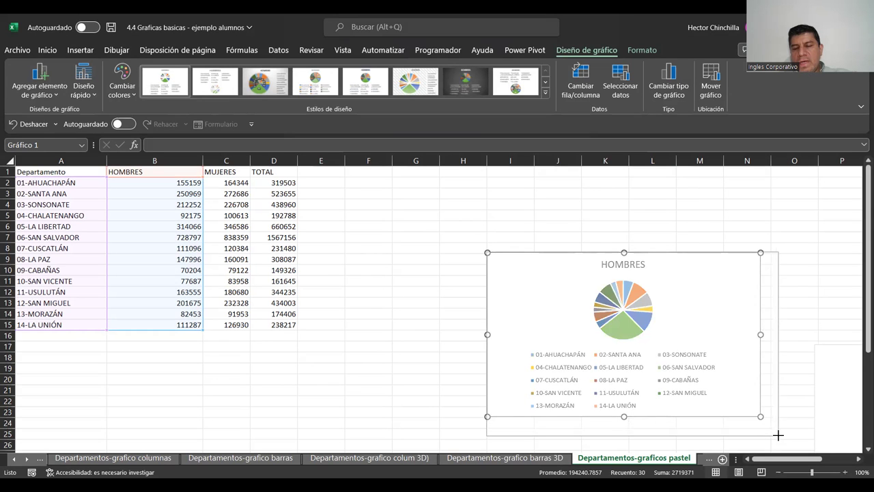
Step: Enlarge the HOMBRES pie chart from its corner and nudge it left toward the table
left_click_drag(773, 431, 779, 437)
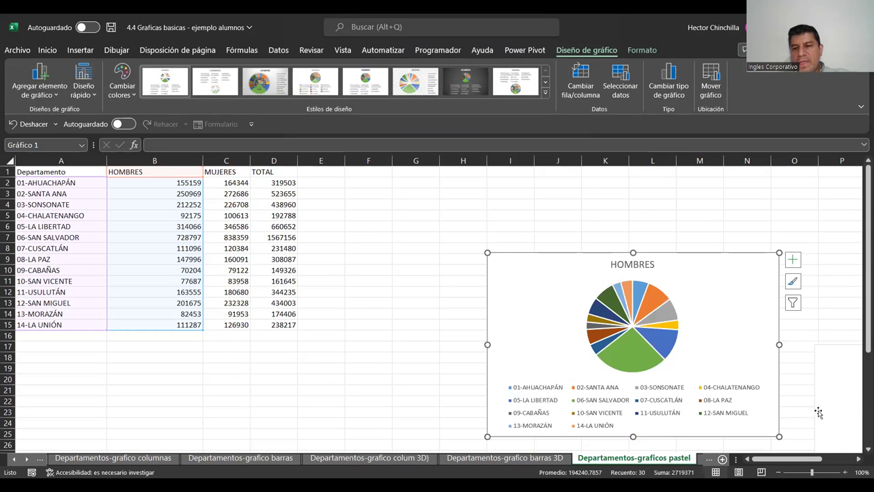
mouse_move(795, 463)
left_mouse_down()
mouse_move(763, 470)
mouse_move(800, 462)
left_mouse_up()
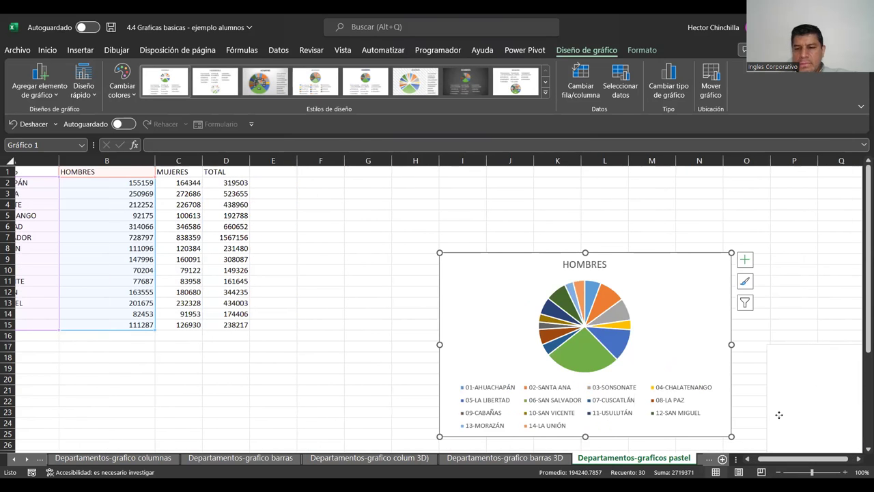
key("Escape")
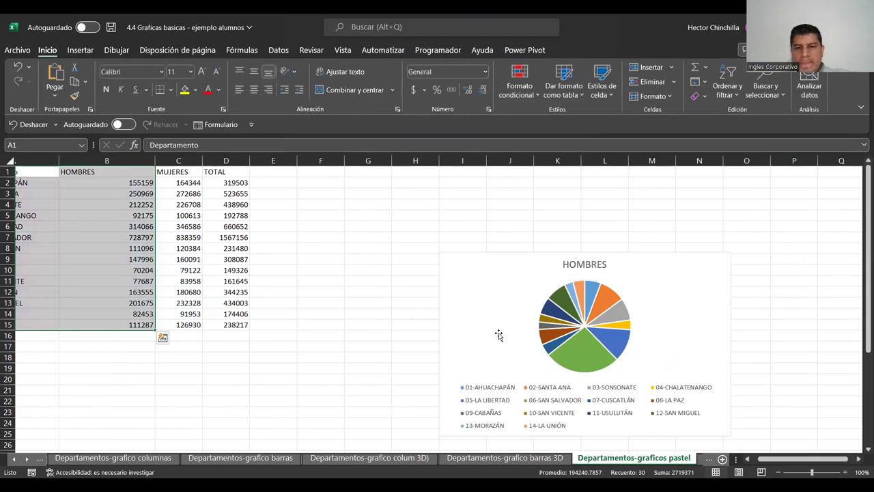
left_click_drag(481, 334, 423, 340)
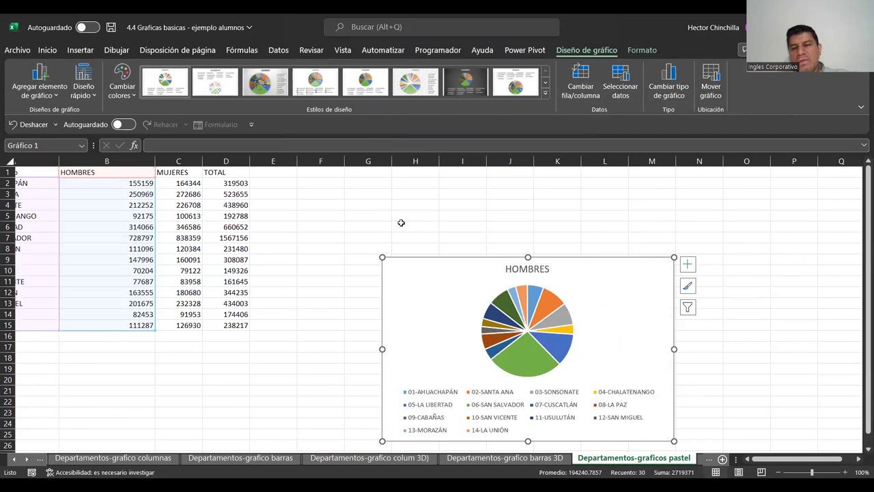
Step: Add data labels to the HOMBRES pie slices and enlarge the chart up and left
left_click(686, 272)
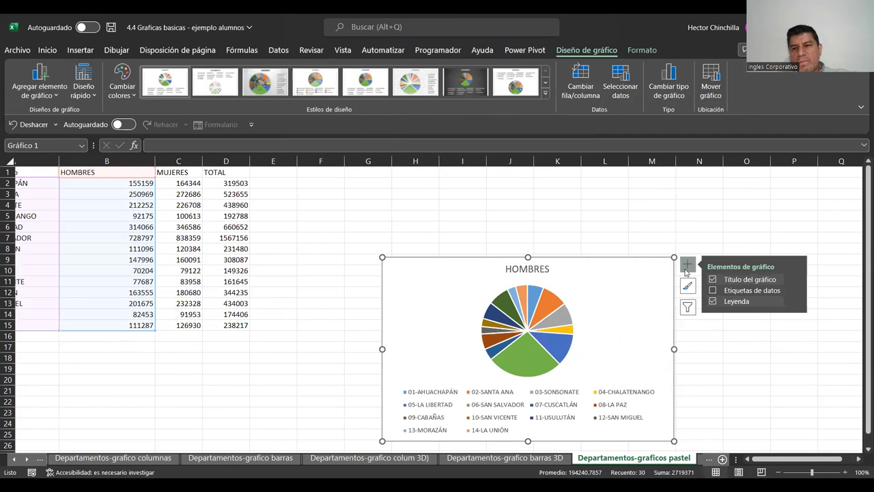
left_click(713, 291)
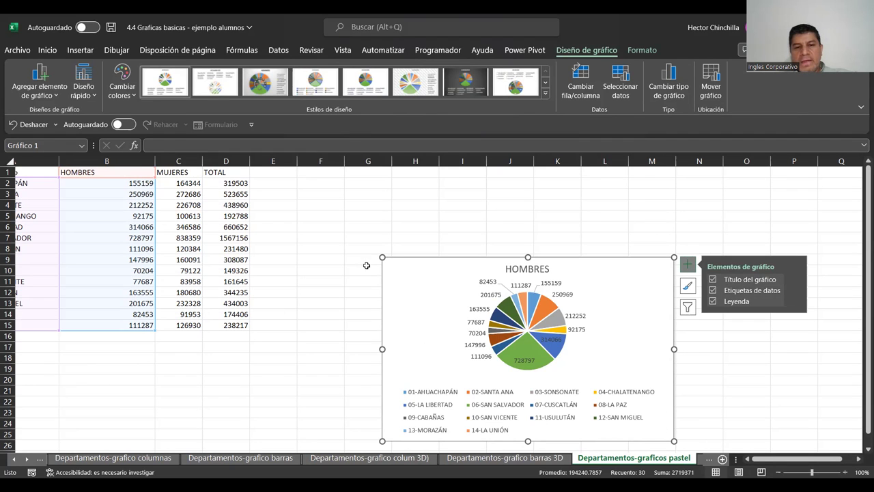
left_click_drag(382, 257, 314, 204)
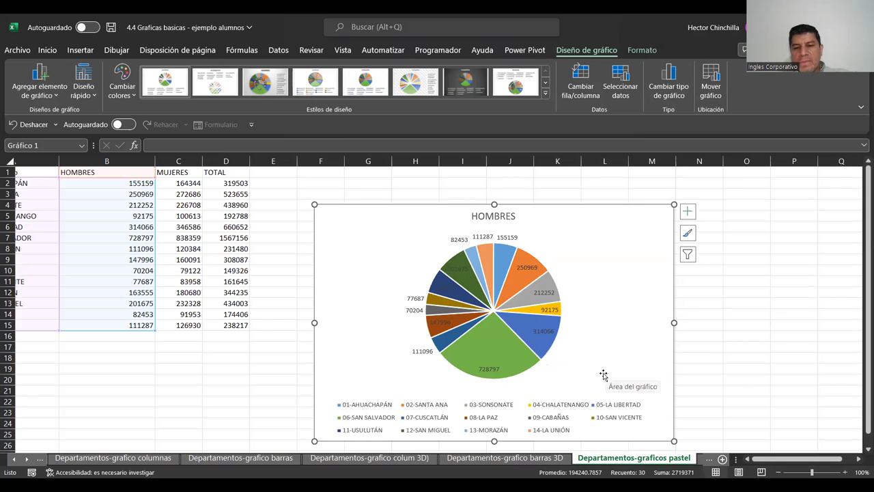
Step: Set the HOMBRES chart legend position to Derecha (right)
left_click(685, 215)
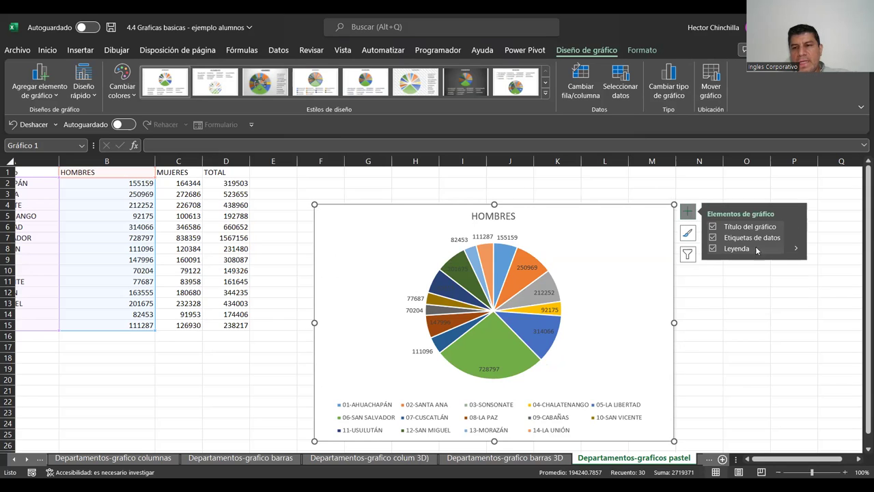
left_click(797, 250)
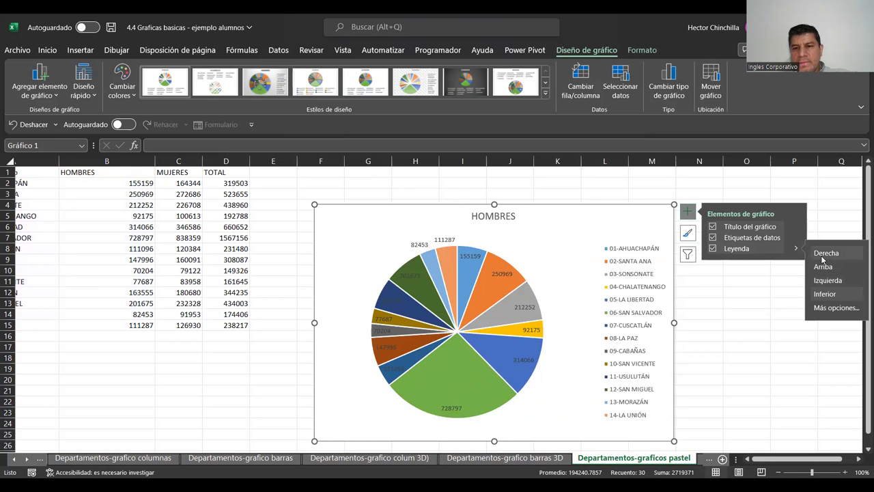
left_click(777, 303)
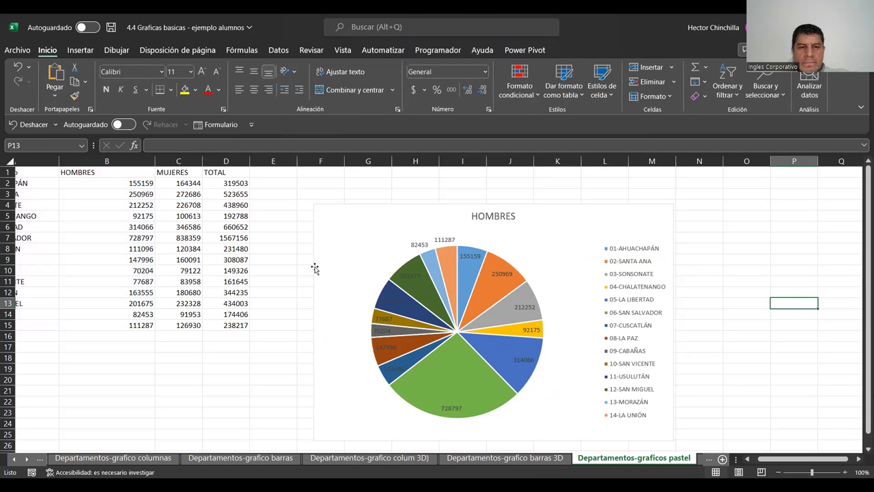
Step: Nudge the HOMBRES pie chart slightly upward and adjust the view
left_click_drag(314, 268, 308, 248)
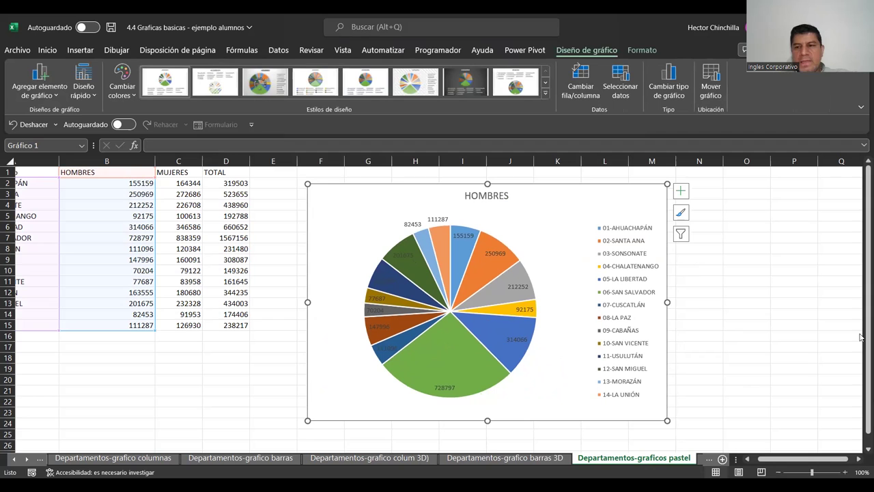
left_click_drag(860, 330, 862, 344)
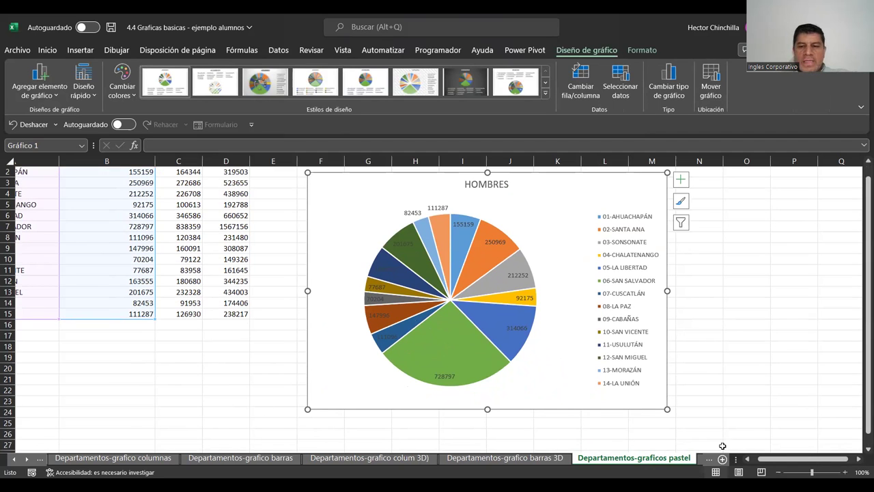
left_click_drag(774, 459, 760, 459)
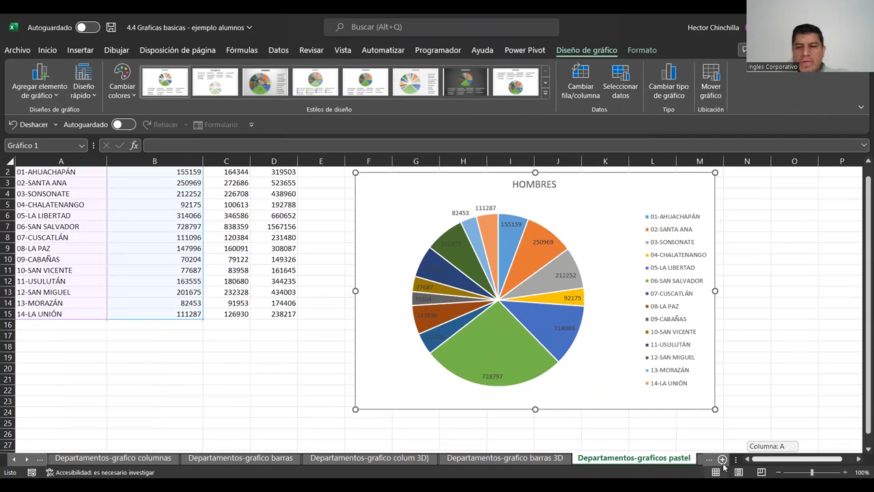
Step: Select A1:A15 together with C1:C15, the department names and MUJERES figures
left_click(125, 363)
scroll(50, 202, "up", 1)
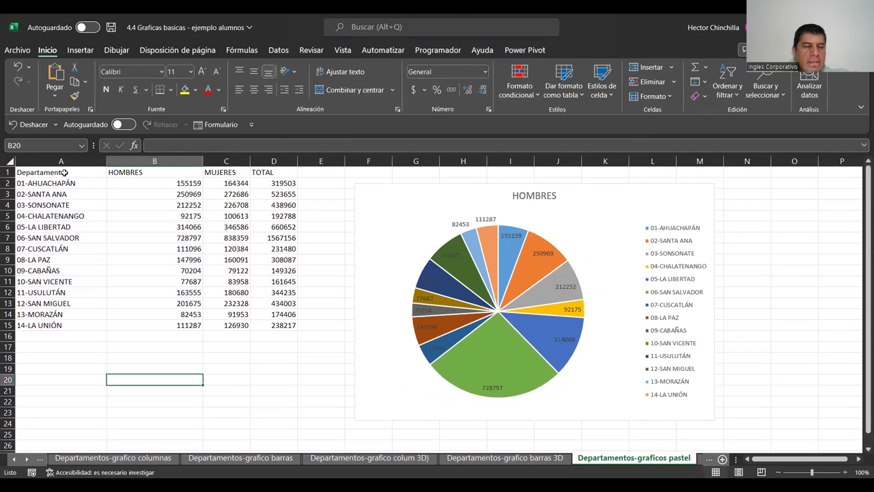
left_click_drag(63, 172, 67, 324)
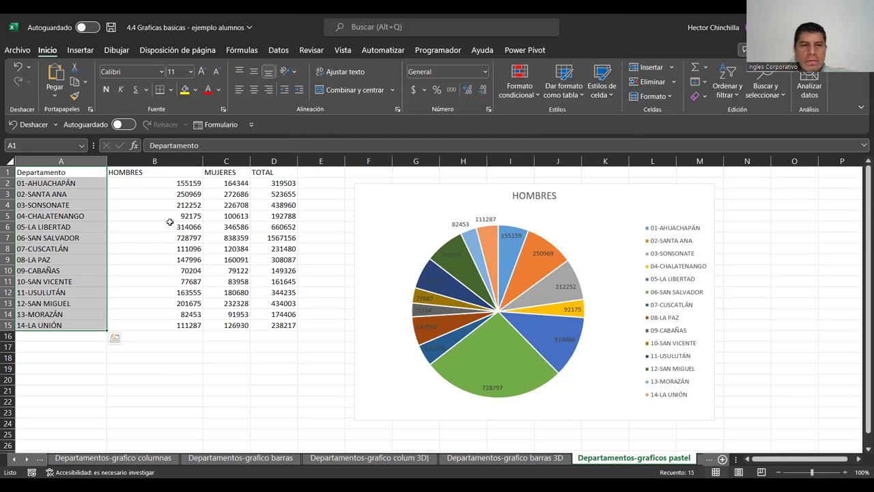
left_click_drag(220, 174, 240, 325)
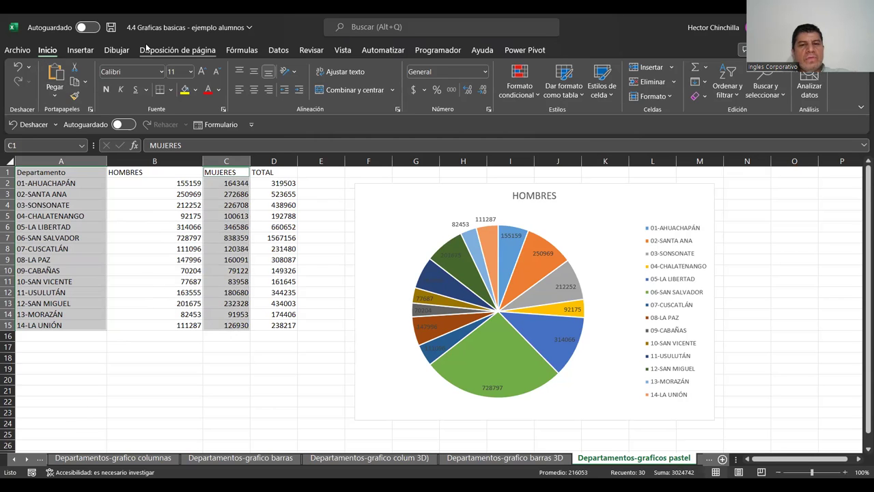
Step: Insert a 2D Circular pie chart of MUJERES and drag it below the data table
left_click(80, 52)
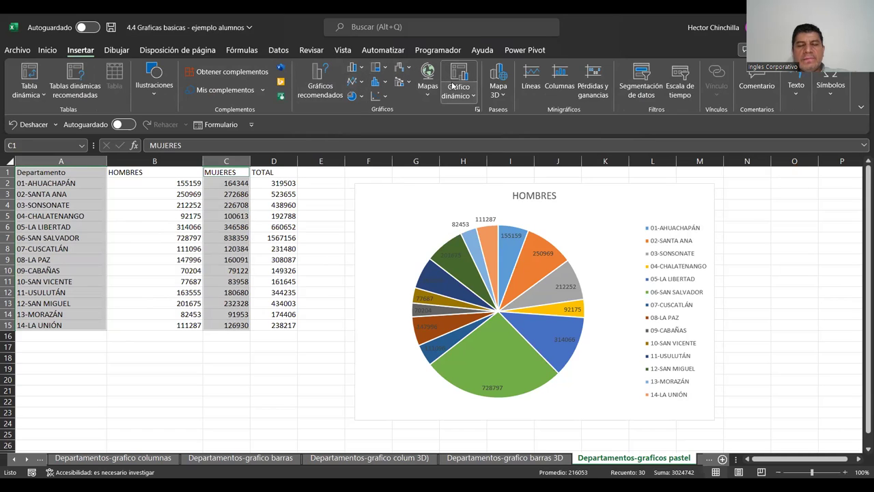
left_click(355, 95)
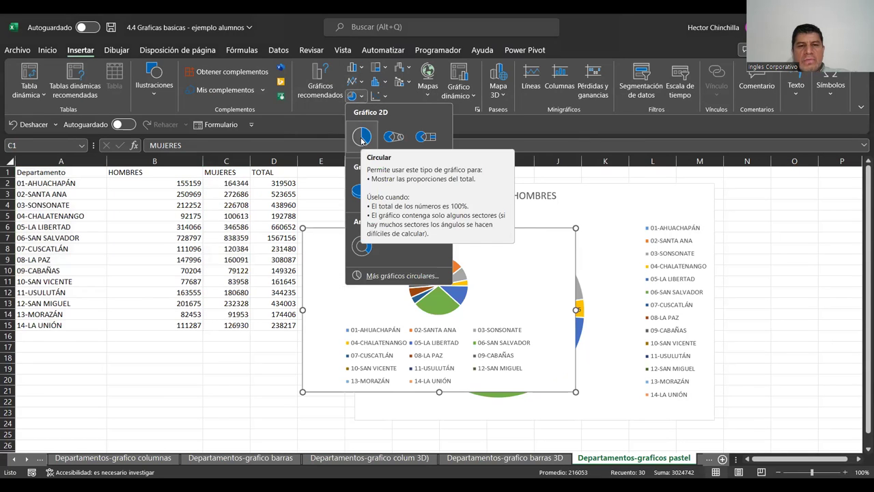
left_click(361, 136)
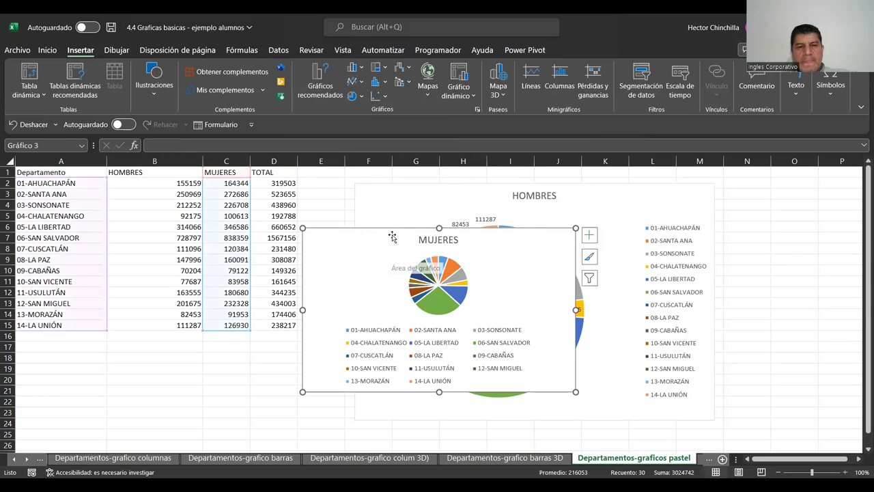
left_click_drag(391, 229, 142, 356)
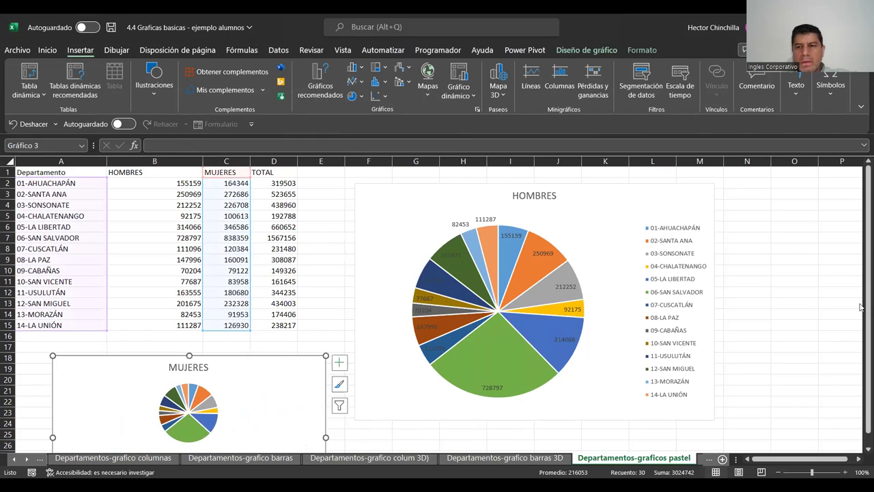
Step: Resize and widen the MUJERES pie chart
left_click_drag(867, 311, 860, 376)
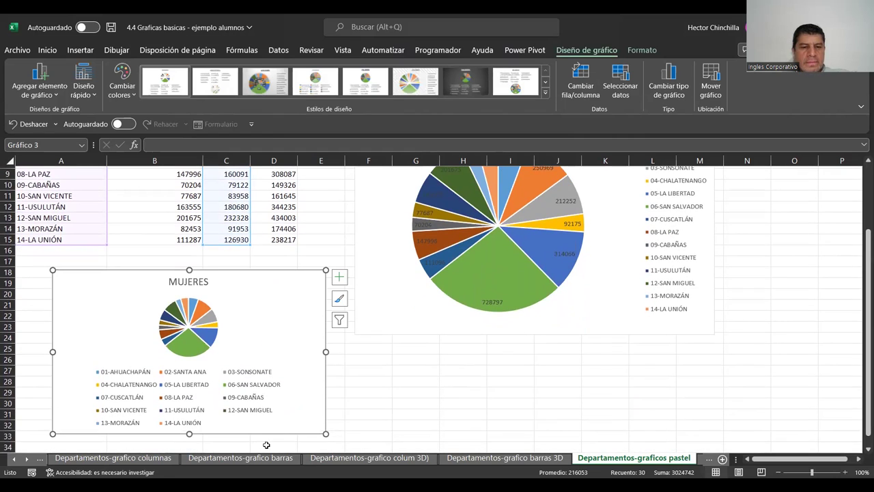
left_click_drag(325, 433, 346, 451)
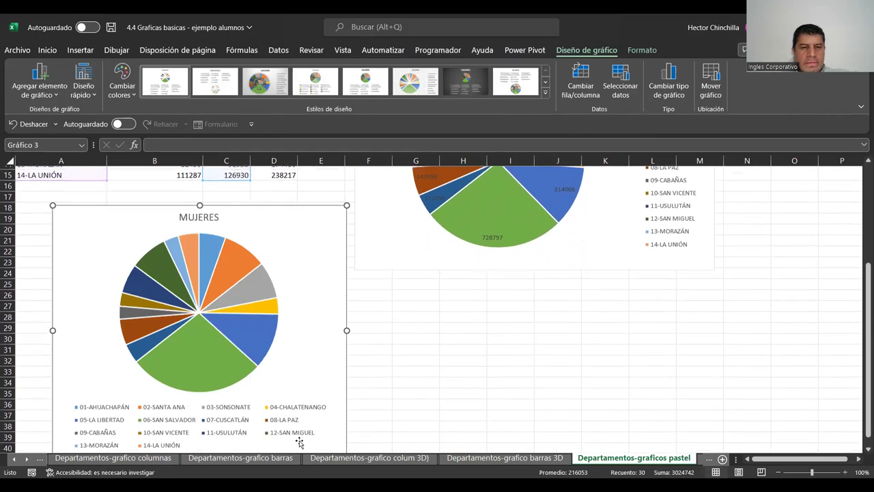
left_click_drag(347, 329, 379, 328)
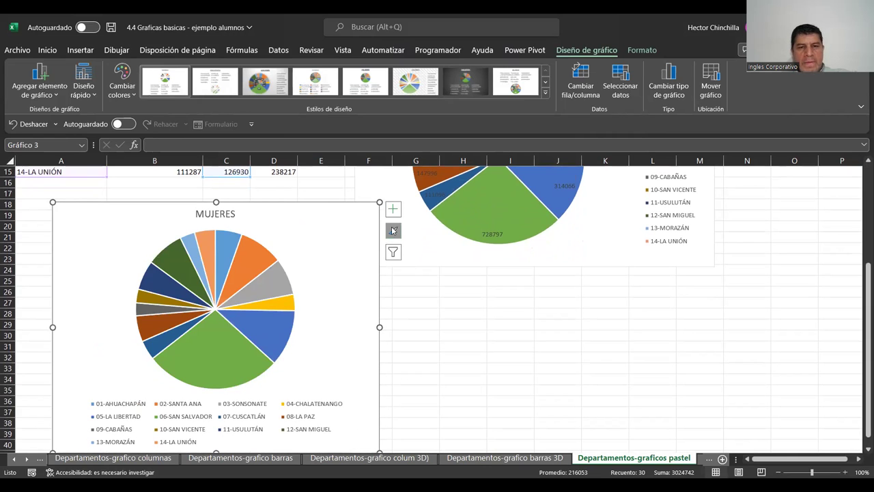
Step: Show data labels on the MUJERES slices and set its legend to Izquierda (left)
left_click(392, 210)
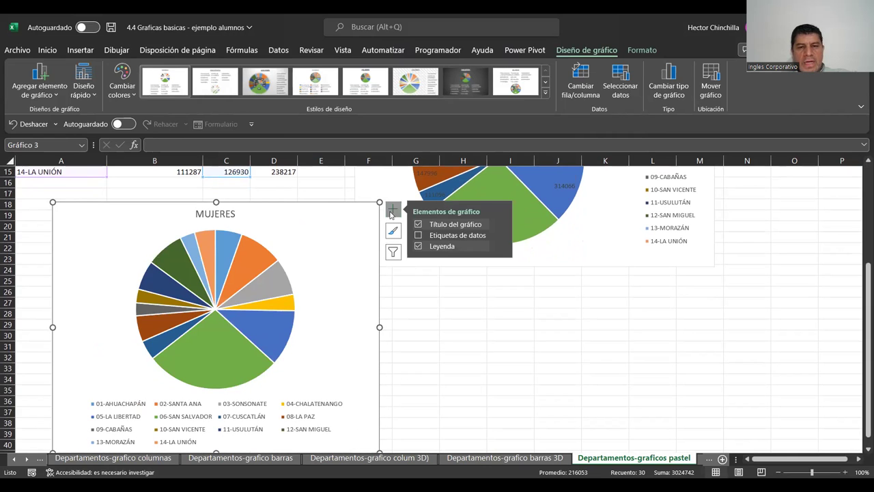
left_click(418, 236)
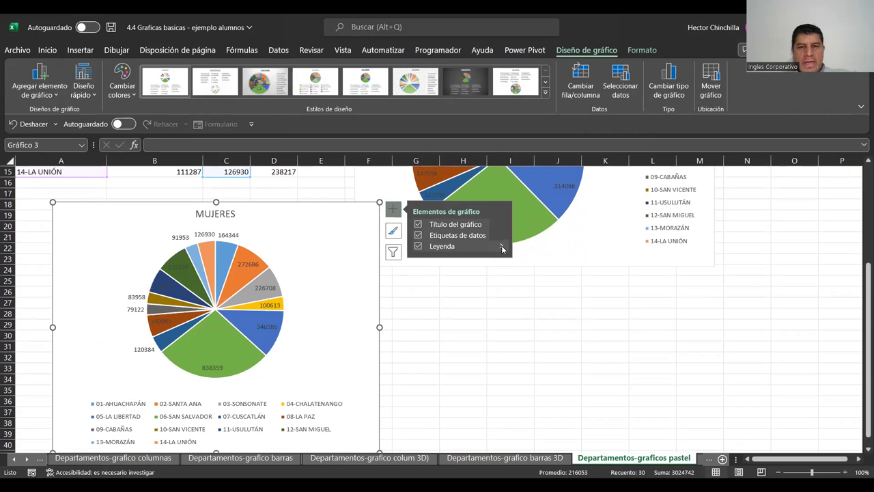
left_click(502, 246)
left_click(525, 279)
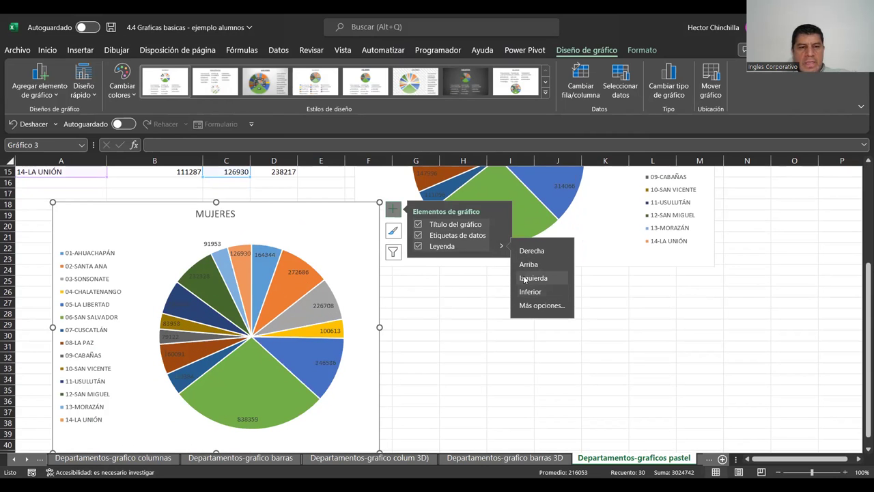
left_click(455, 339)
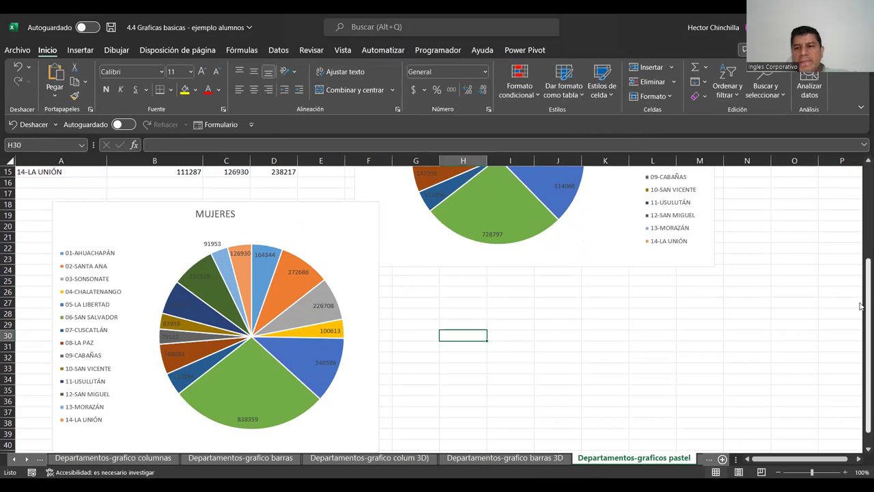
Step: Scroll to the top and select A1:A15 together with D1:D15, the departments and TOTAL figures
left_click_drag(860, 306, 861, 284)
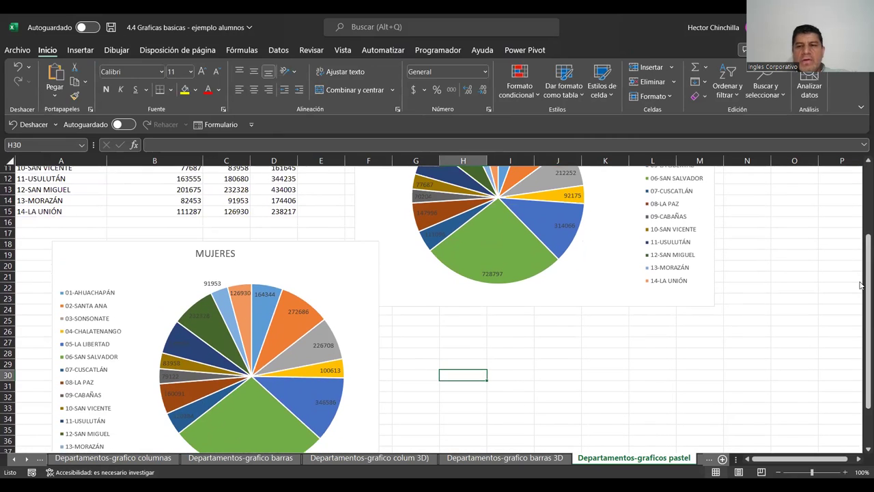
left_click_drag(861, 288, 862, 214)
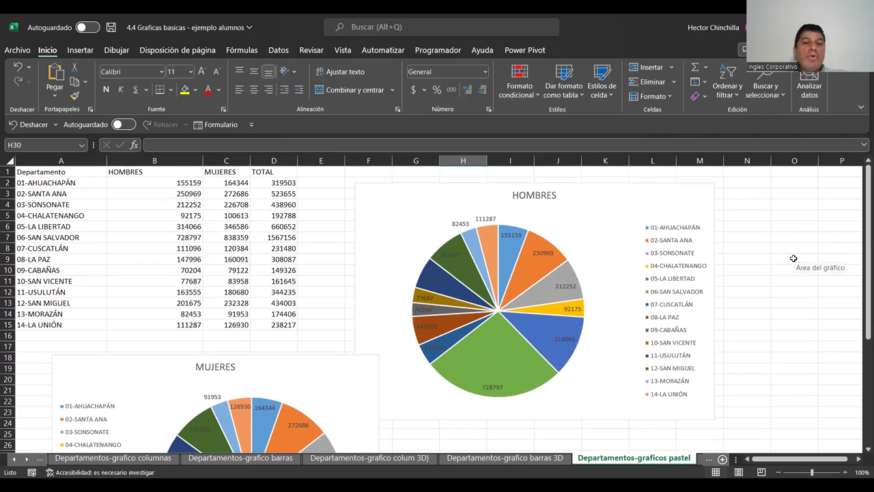
left_click_drag(860, 309, 861, 309)
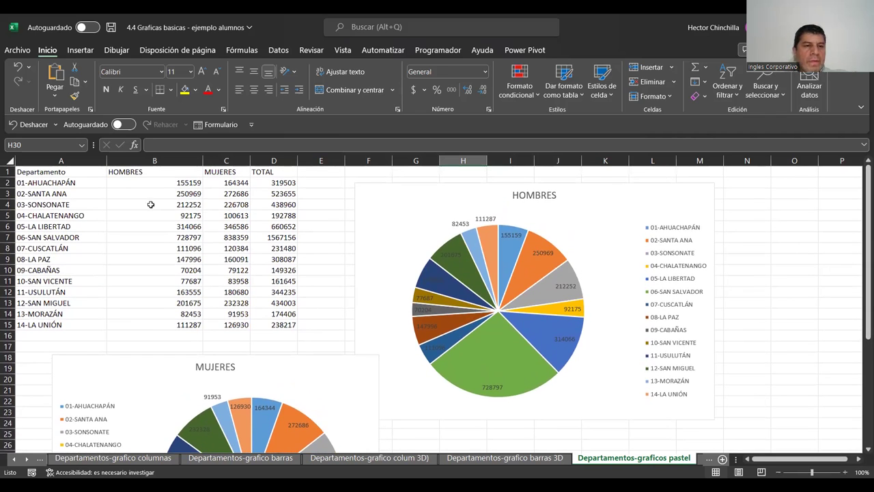
left_click(98, 184)
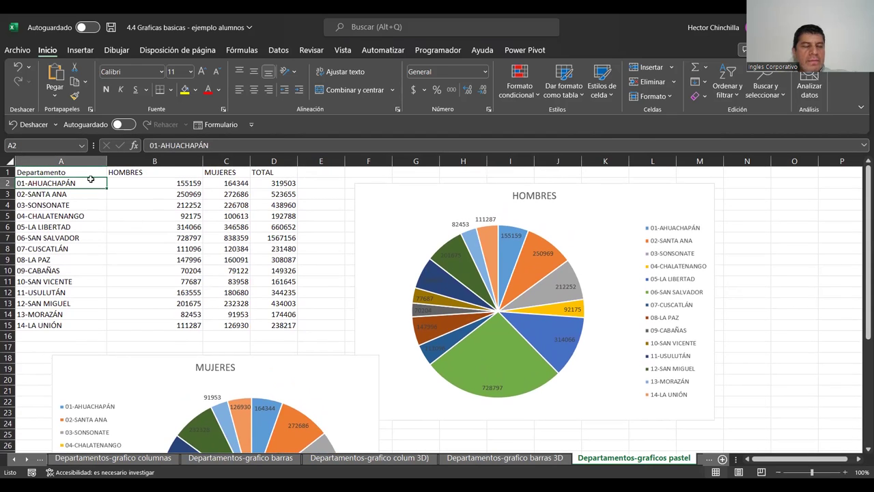
left_click_drag(82, 172, 82, 324)
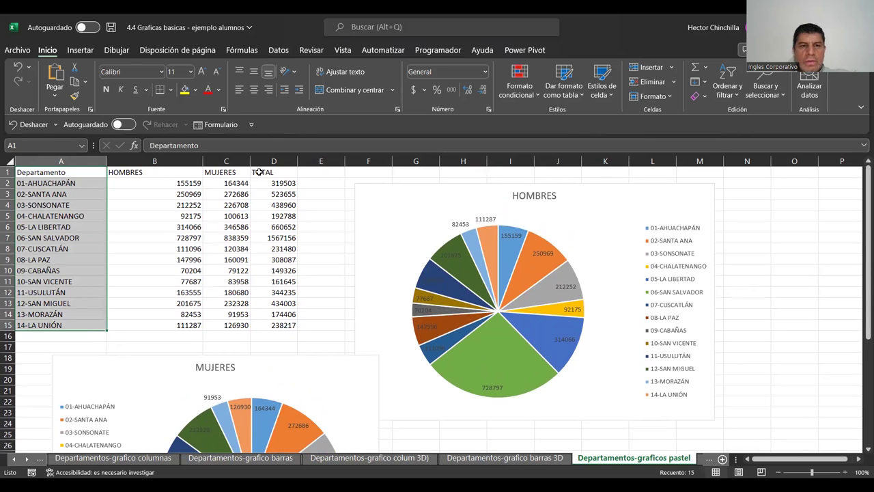
left_click_drag(265, 173, 278, 325, "ctrl")
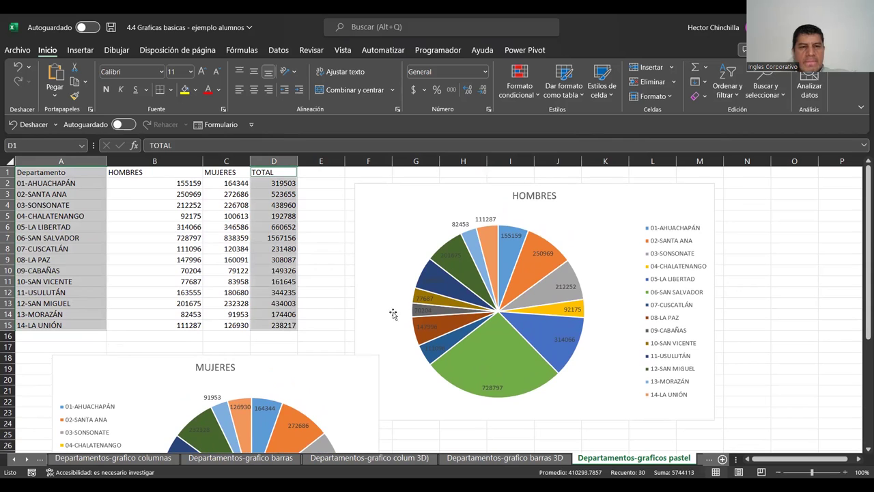
left_click_drag(861, 244, 861, 275)
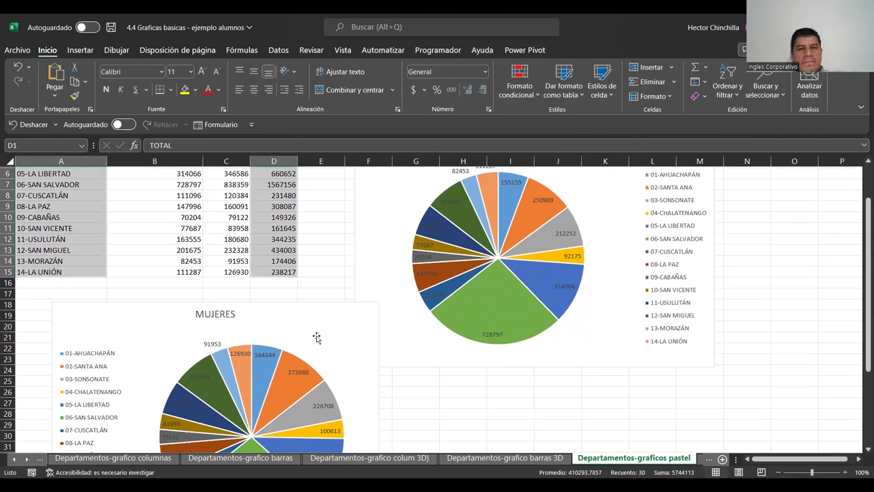
Step: Insert a doughnut chart of the TOTAL department figures
left_click(75, 52)
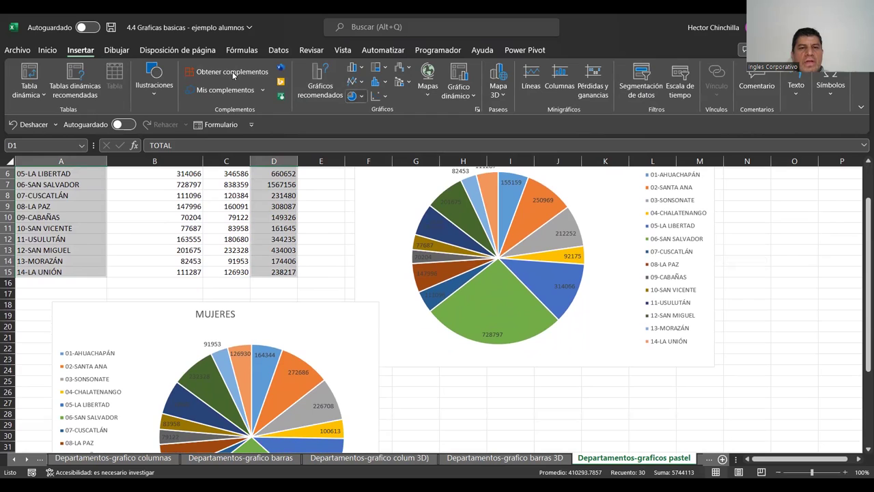
left_click(355, 95)
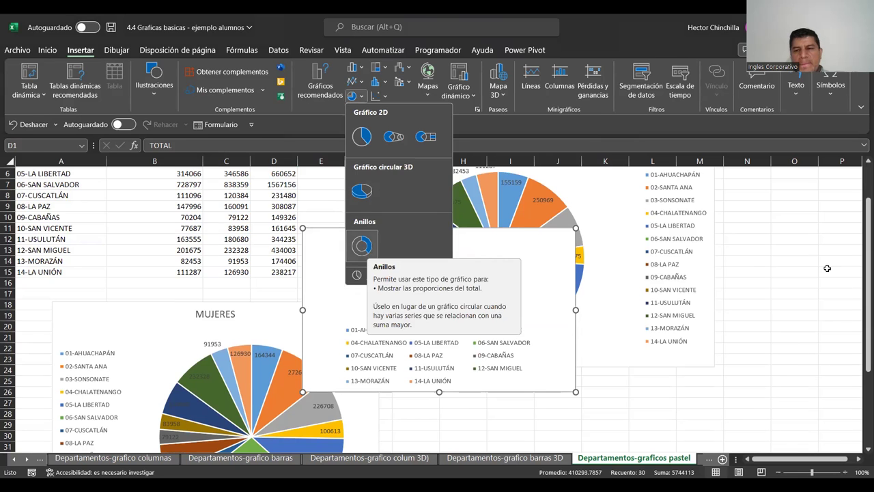
left_click(366, 248)
Step: Move the TOTAL doughnut beside the MUJERES pie and enlarge it
left_click_drag(868, 287, 861, 334)
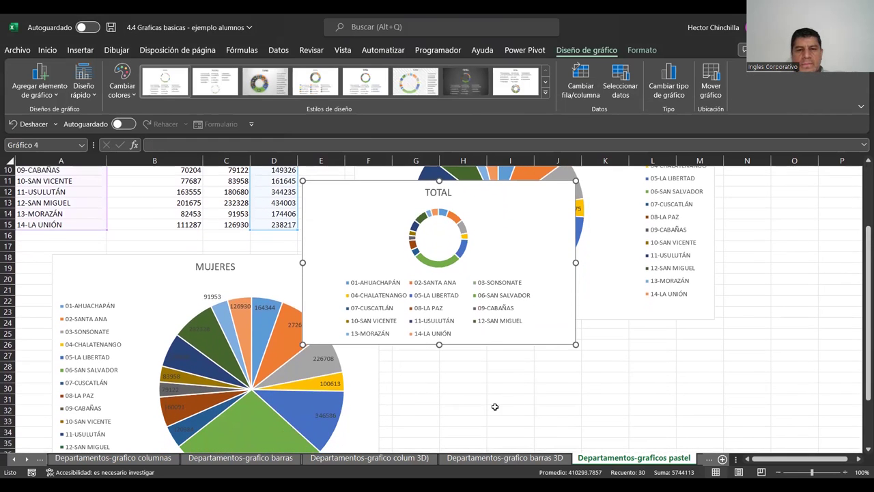
left_click_drag(487, 349, 591, 419)
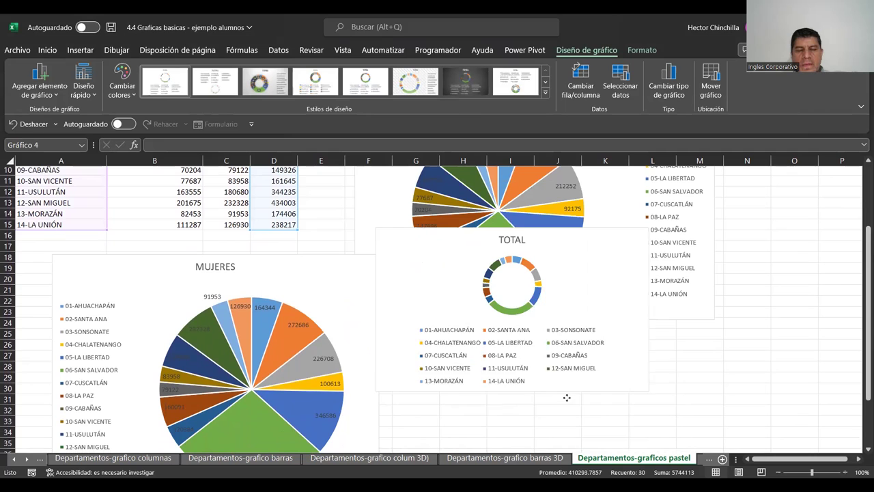
left_click_drag(860, 325, 861, 369)
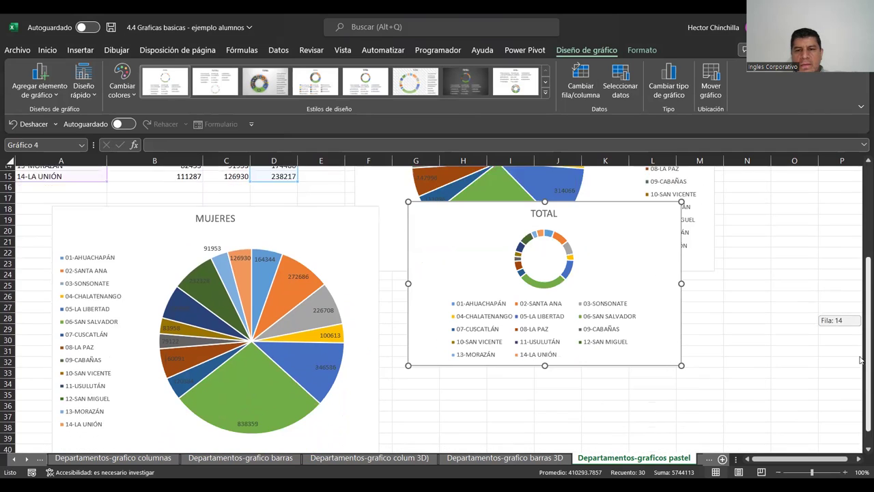
left_click_drag(680, 341, 788, 432)
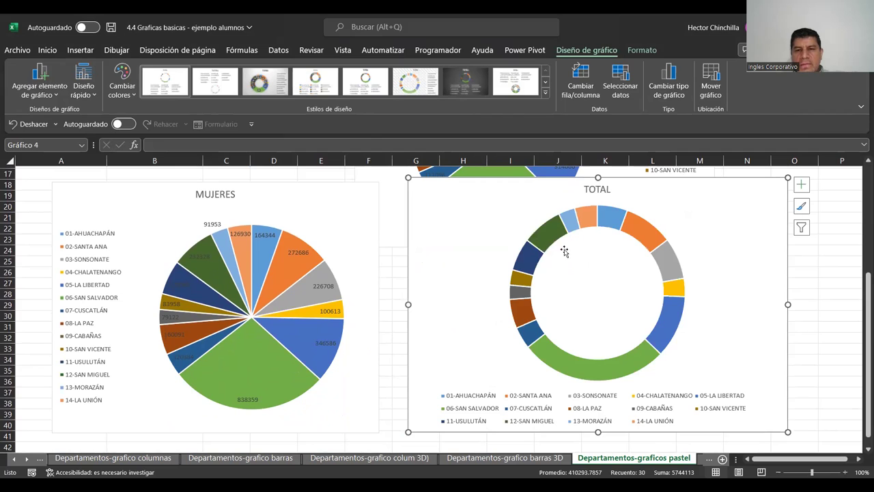
Step: Add data labels showing each department's value to the TOTAL doughnut
left_click(801, 185)
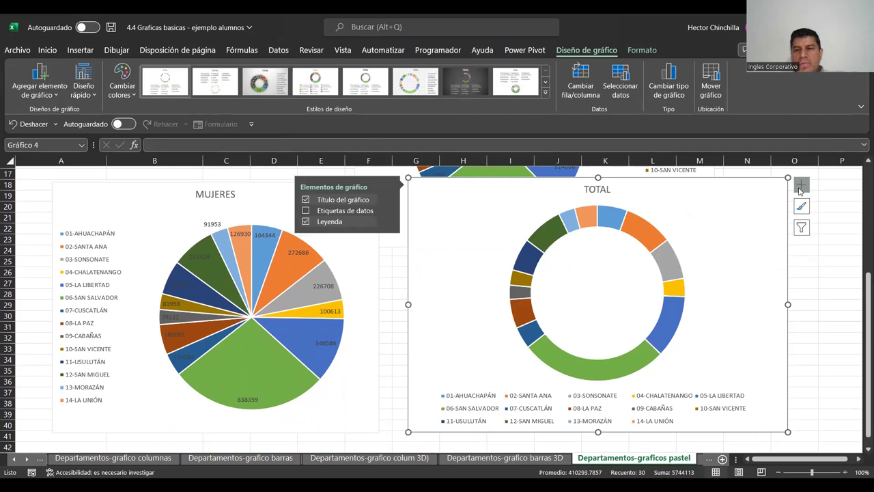
left_click(355, 210)
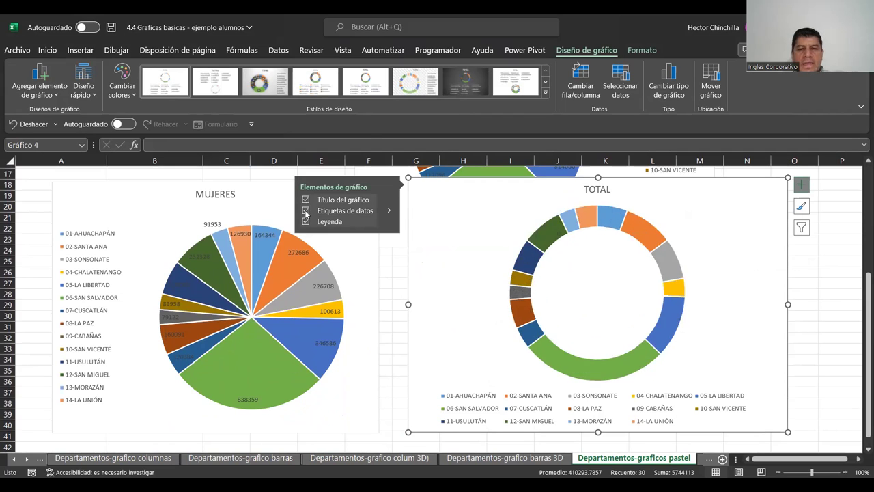
left_click(825, 310)
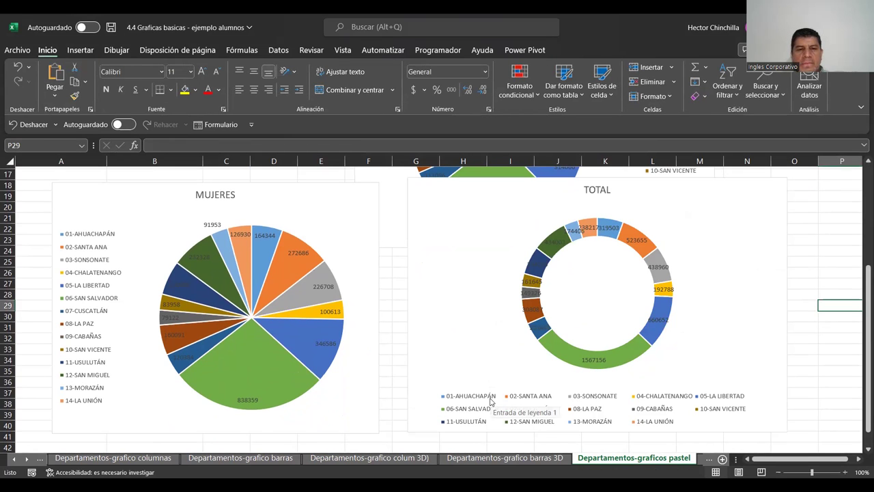
Step: Shift the TOTAL chart slightly down and right, below the HOMBRES pie
left_click_drag(863, 306, 863, 248)
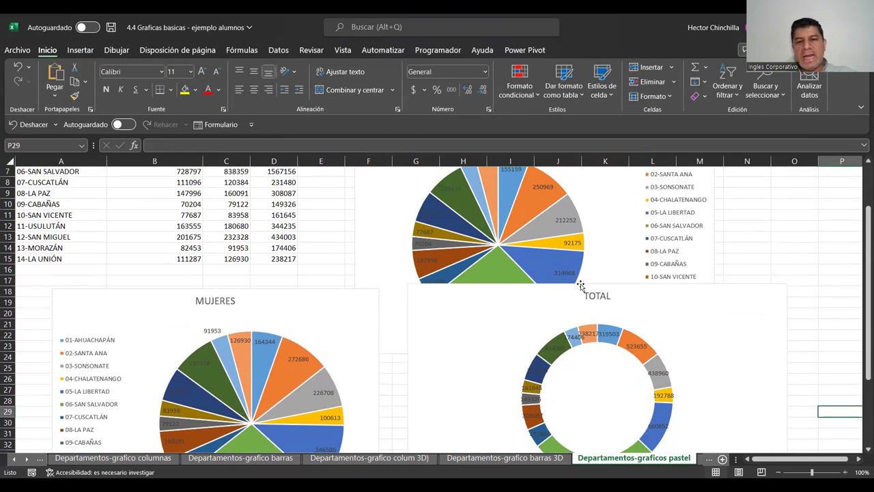
left_click_drag(517, 309, 536, 386)
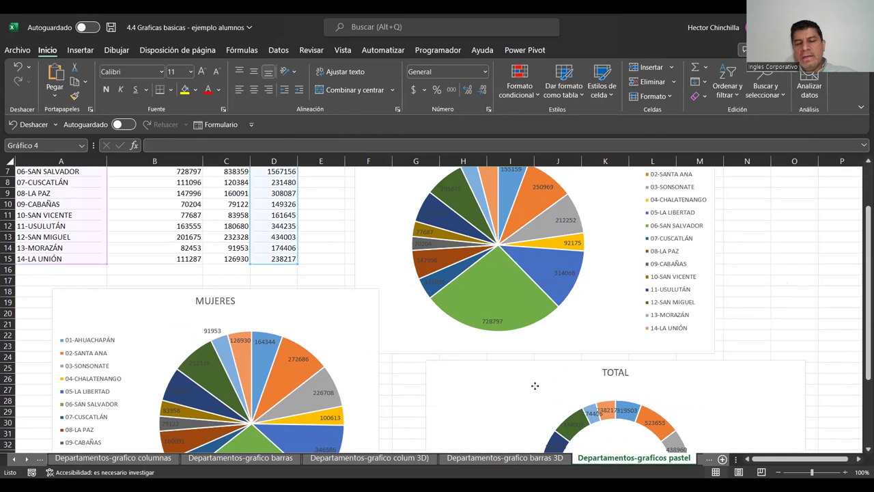
left_click_drag(860, 314, 861, 365)
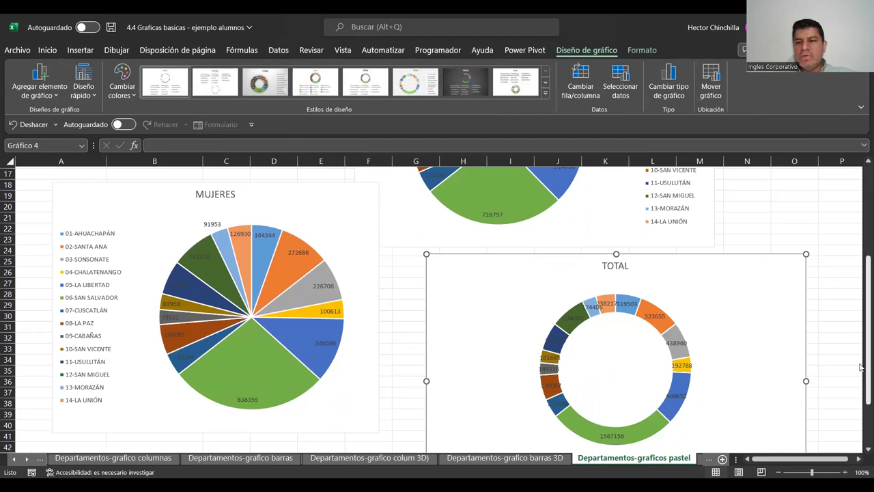
Step: Apply chart Estilo 3 to the TOTAL doughnut
left_click(819, 282)
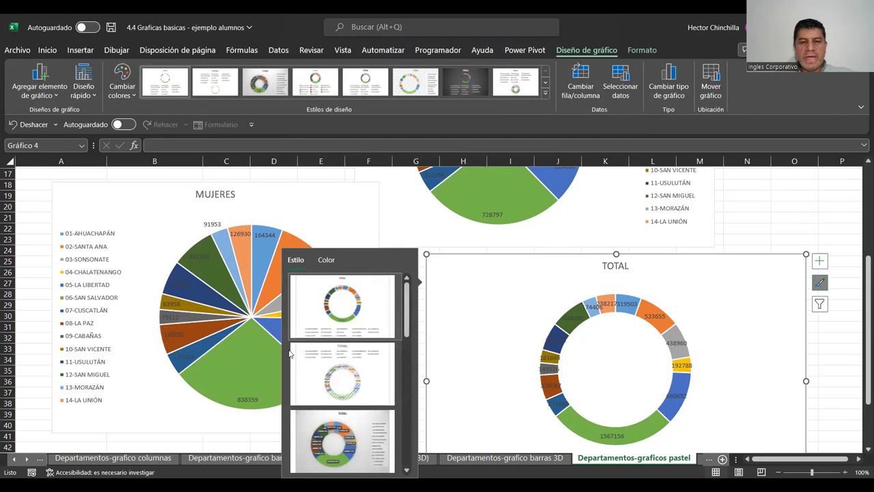
left_click(345, 443)
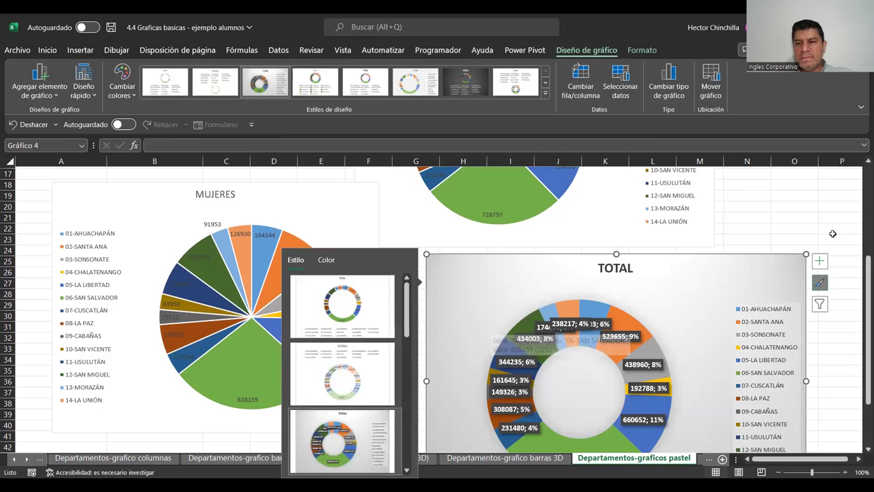
left_click(793, 227)
left_click_drag(862, 315, 860, 355)
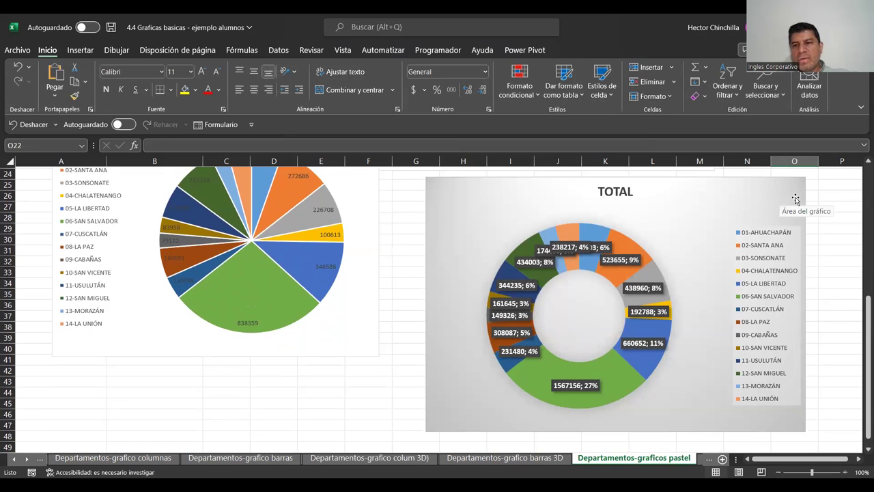
Step: Try Estilo 1 and other styles, settling on Estilo 6 with value-and-percentage labels
left_click(822, 210)
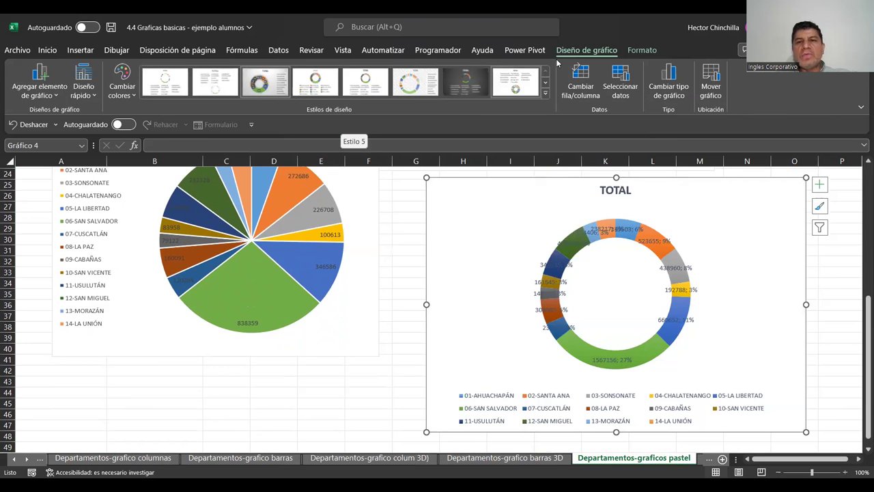
left_click(395, 315)
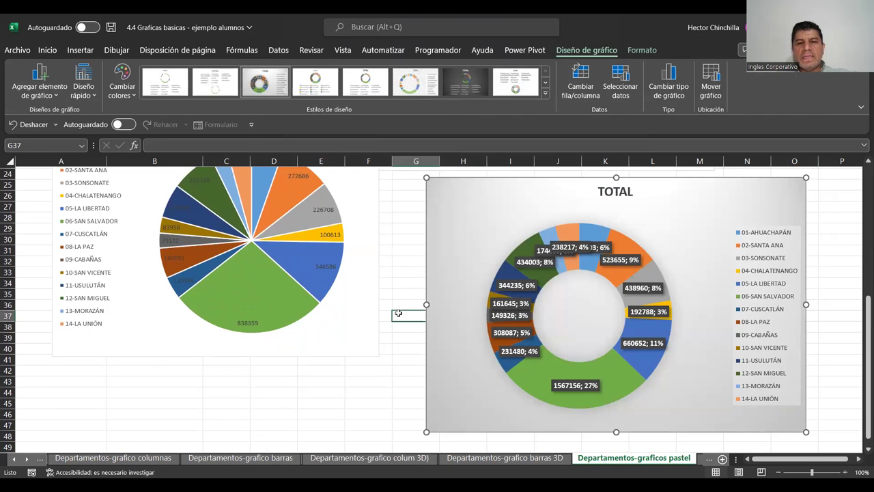
left_click(429, 212)
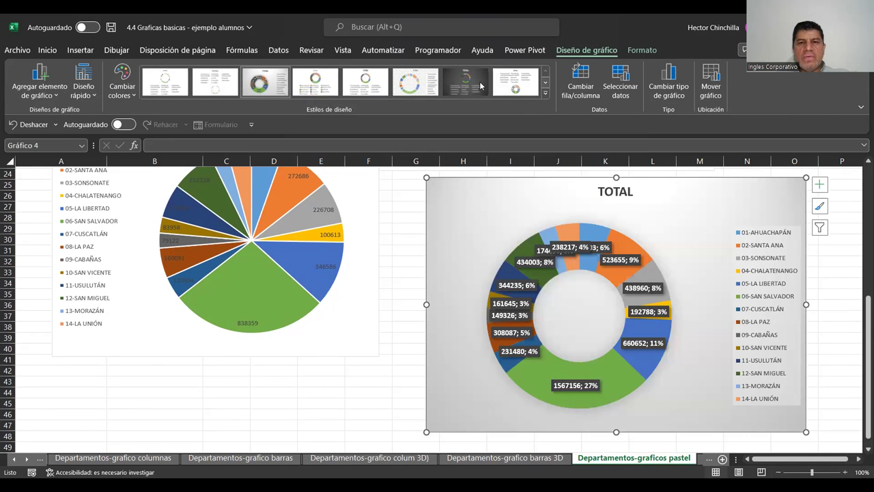
scroll(480, 86, "down", 1)
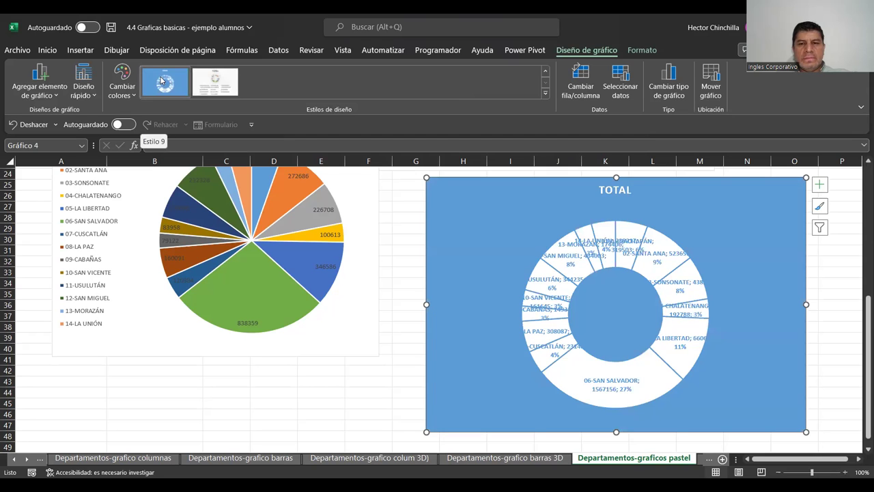
left_click(545, 71)
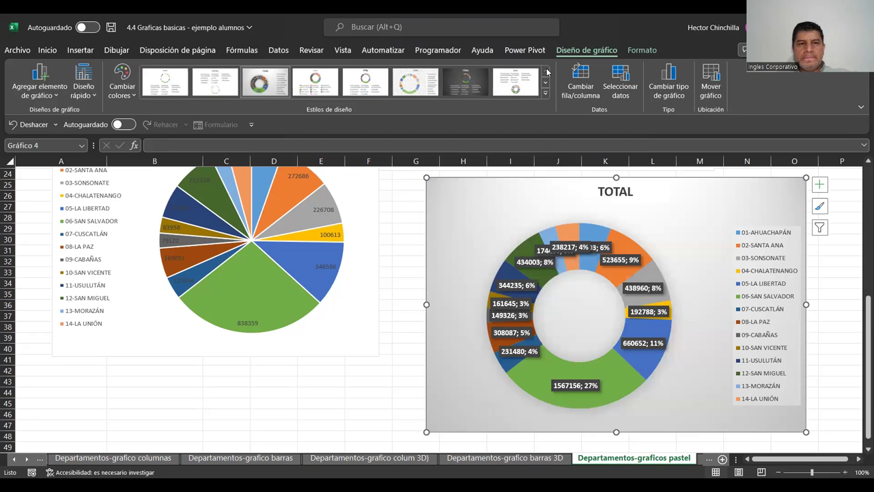
left_click(260, 83)
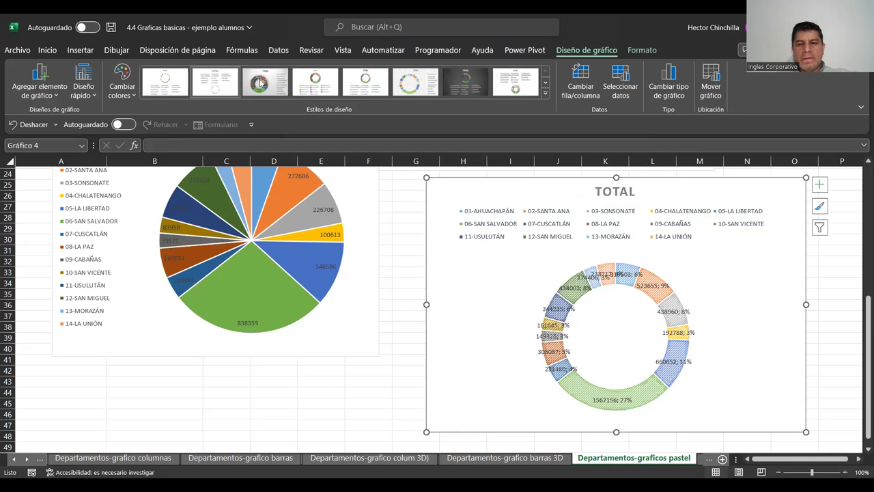
left_click(170, 84)
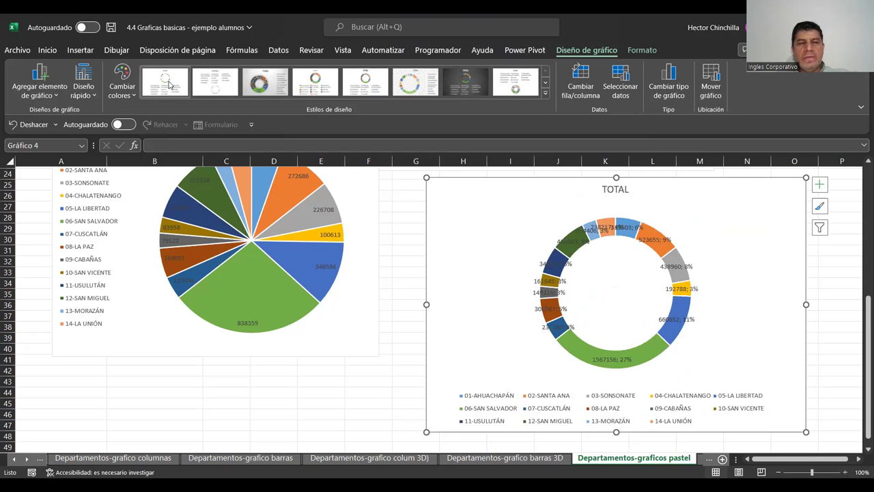
left_click(264, 84)
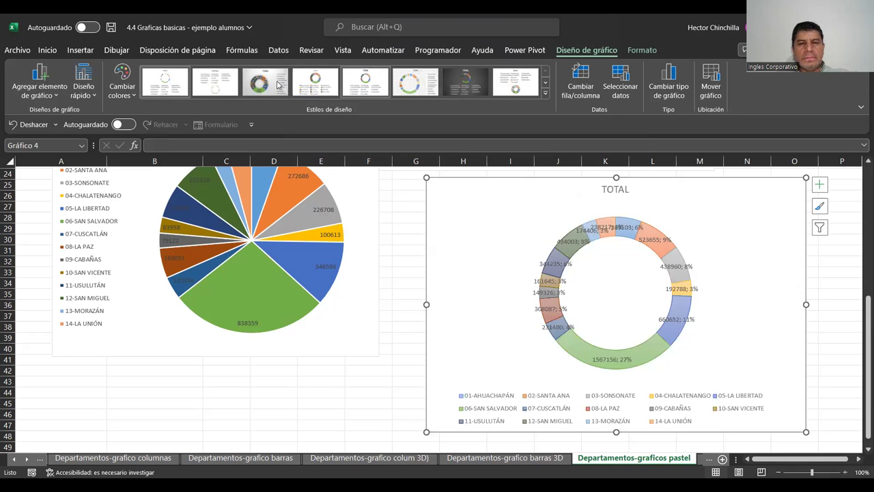
left_click(416, 82)
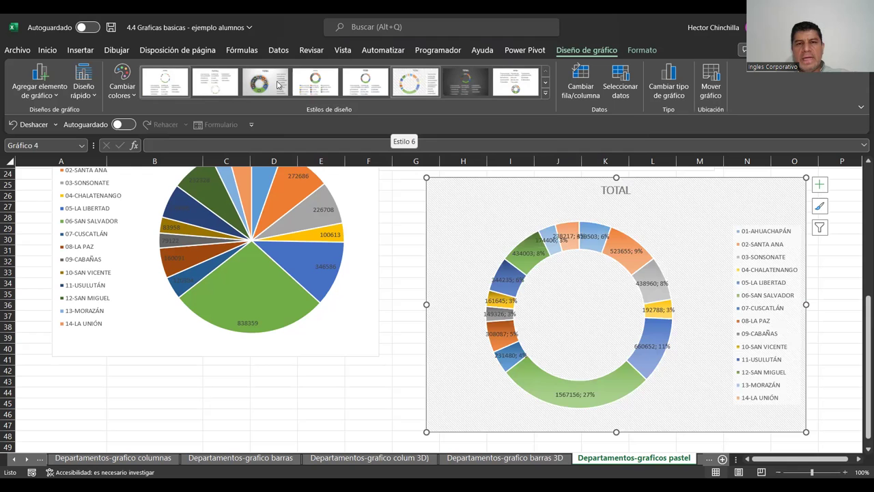
left_click(406, 272)
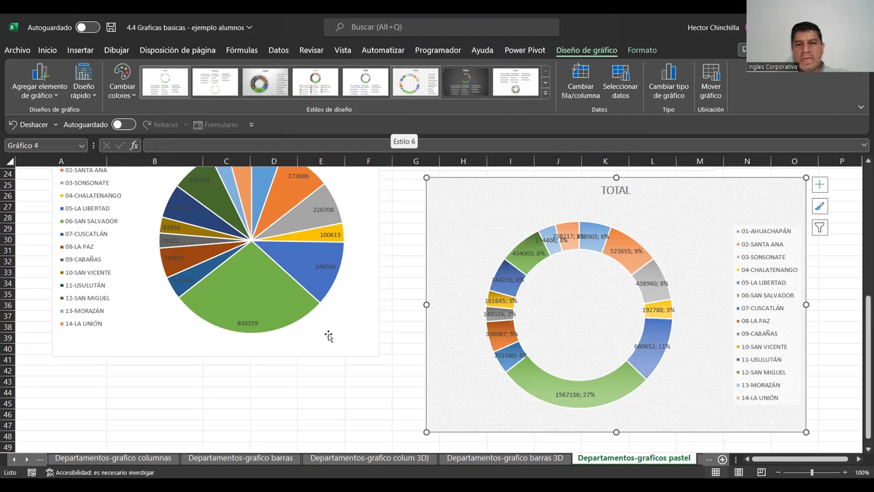
Step: Select the TOTAL doughnut chart to change its chart type
mouse_move(861, 337)
left_mouse_down()
mouse_move(860, 210)
mouse_move(861, 345)
left_mouse_up()
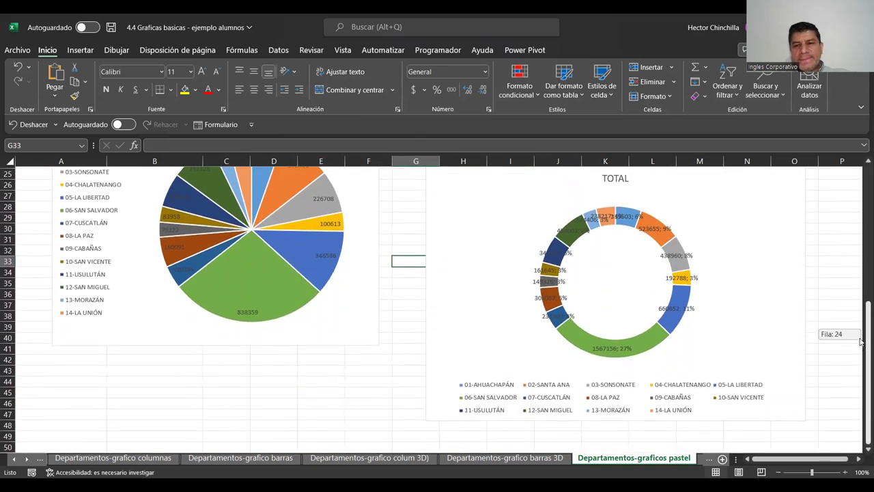
left_click_drag(861, 345, 861, 342)
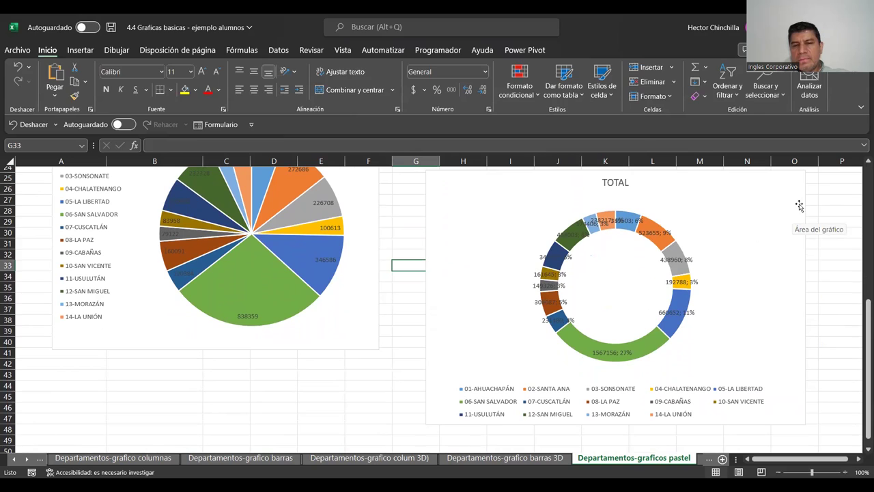
left_click(799, 206)
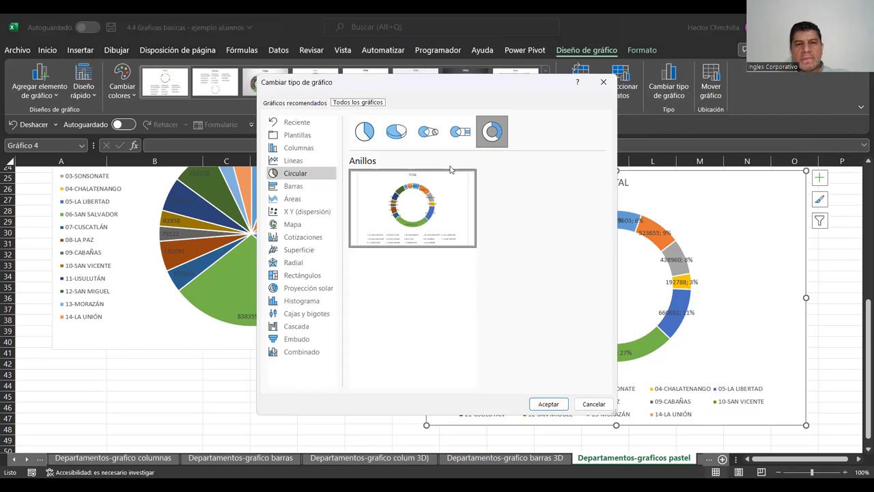
Step: Convert the TOTAL chart from a doughnut into a plain Circular pie
left_click(372, 140)
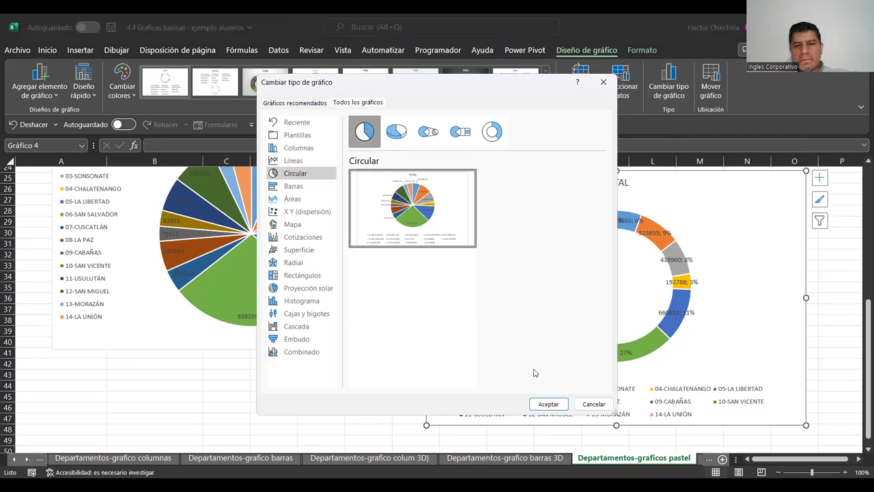
left_click(549, 404)
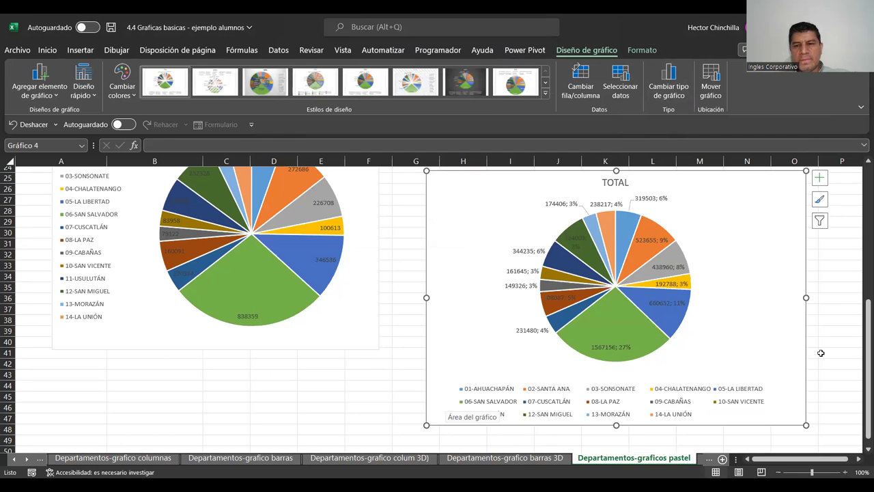
left_click_drag(863, 347, 859, 261)
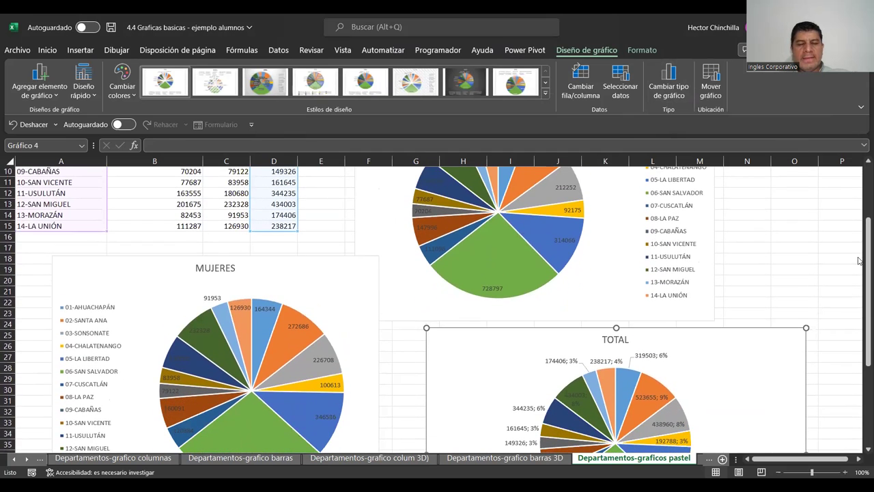
left_click(403, 338)
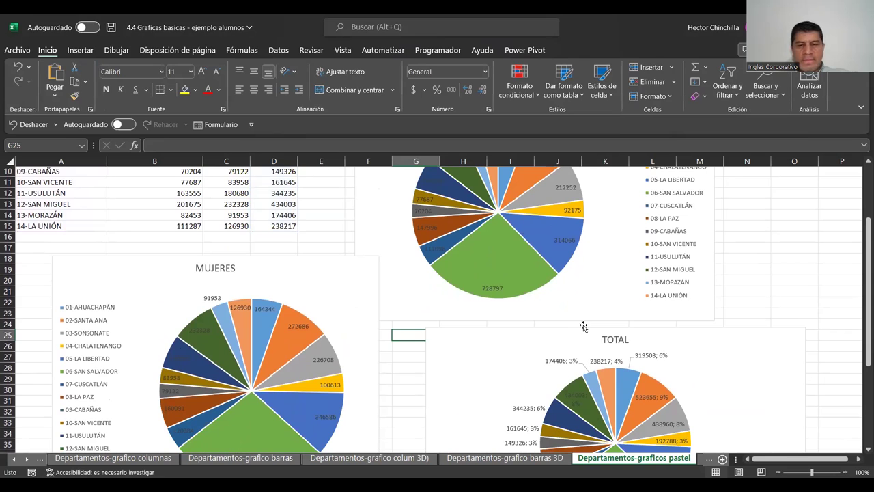
scroll(851, 307, "up", 2)
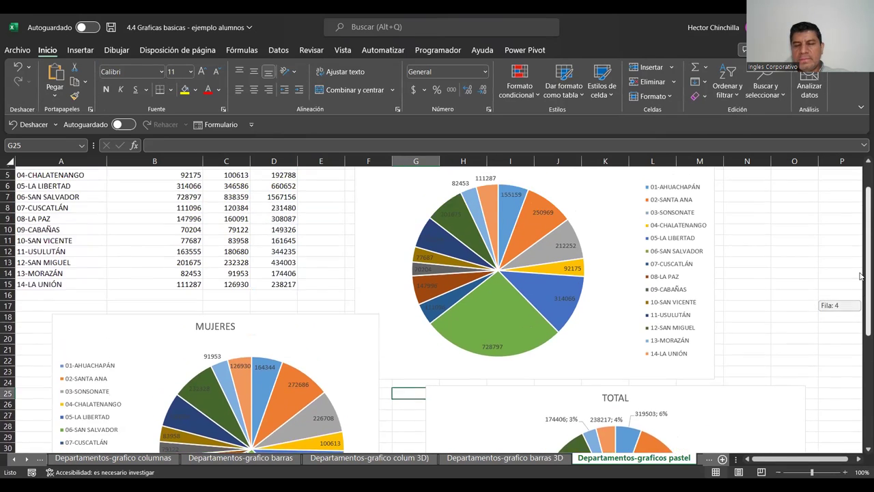
scroll(850, 307, "up", 1)
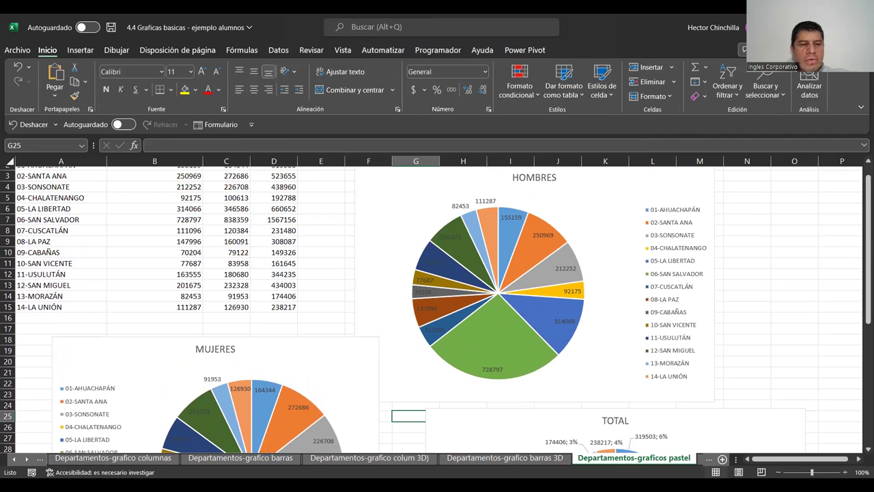
left_click(26, 459)
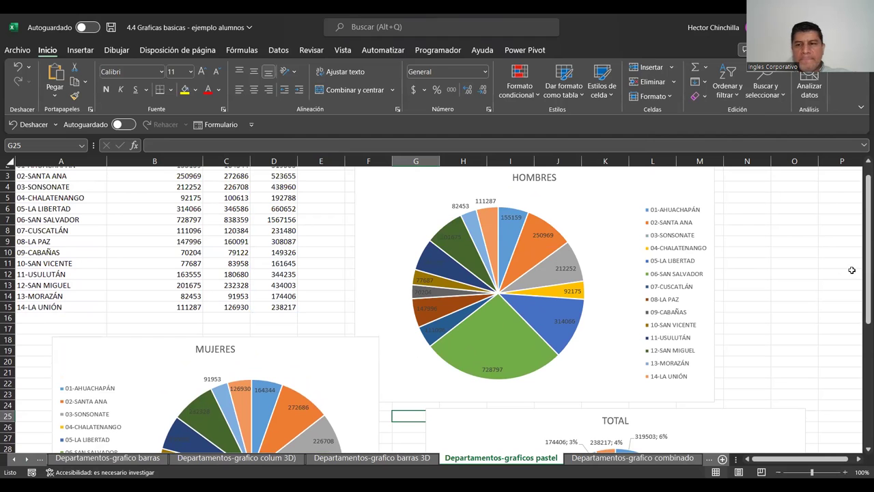
left_click_drag(862, 280, 862, 398)
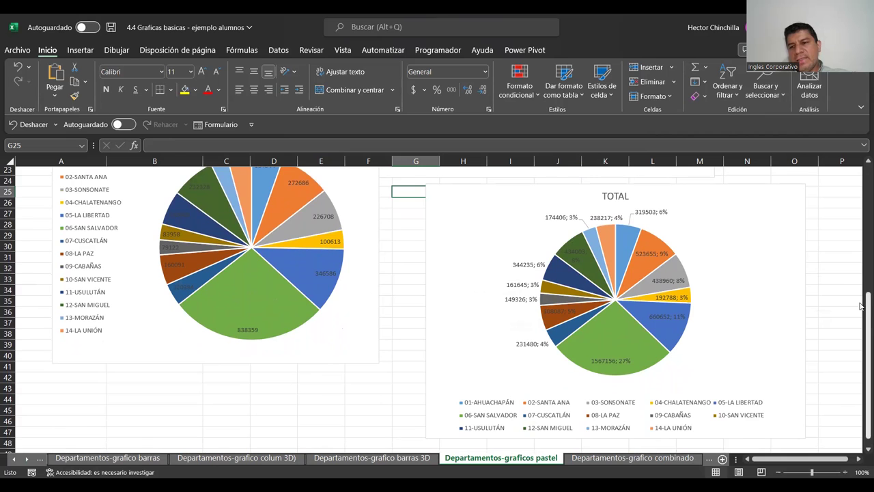
mouse_move(860, 308)
left_mouse_down()
mouse_move(861, 179)
mouse_move(860, 225)
left_mouse_up()
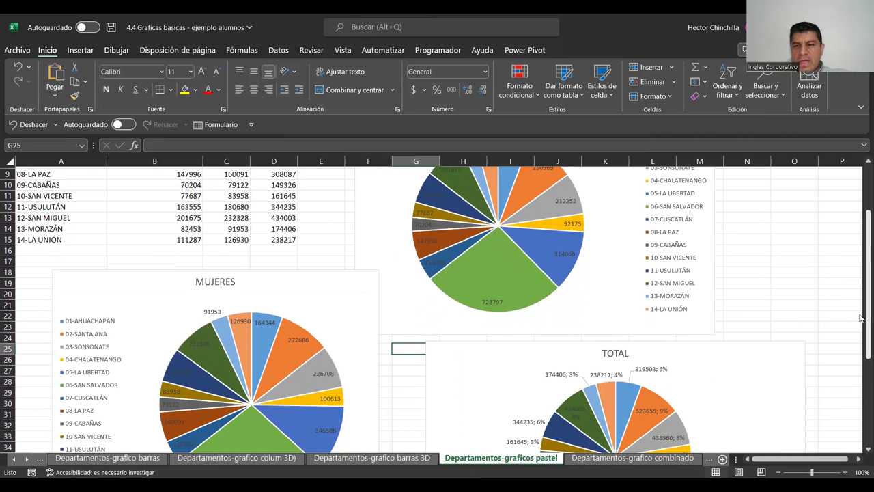
left_click_drag(861, 319, 861, 274)
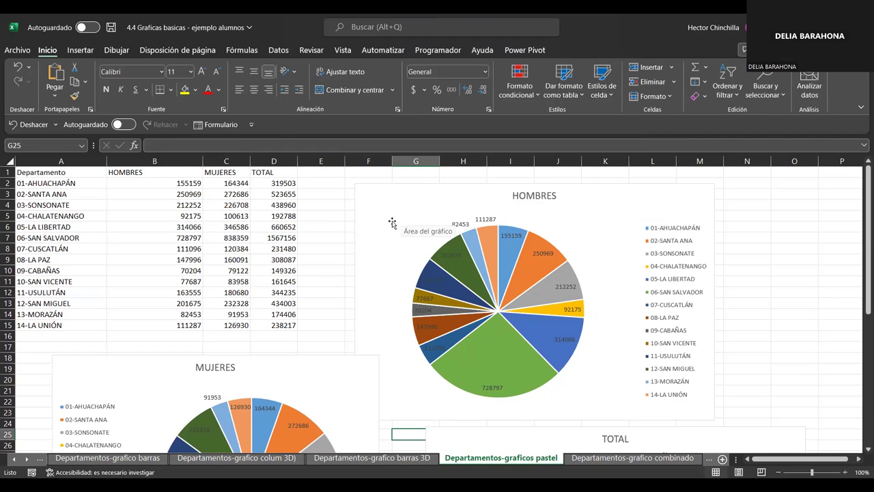
Step: Move the HOMBRES chart to the right and the MUJERES chart down-left
left_click_drag(392, 221, 810, 215)
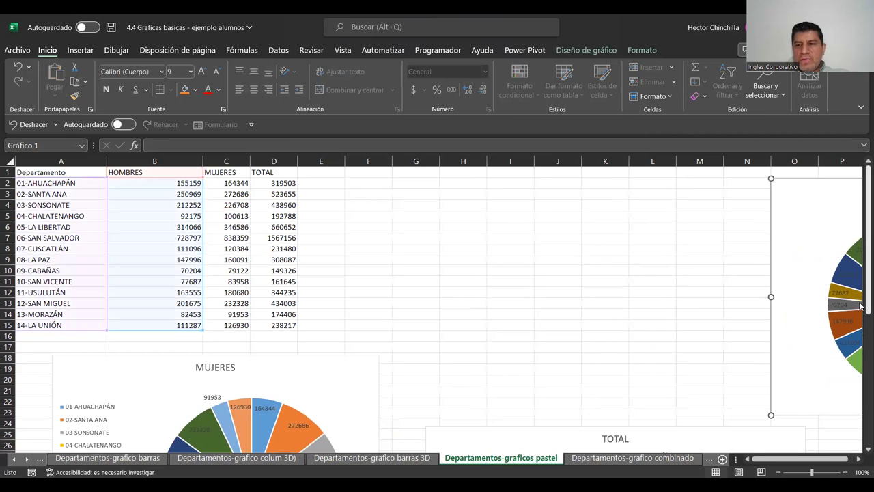
scroll(820, 307, "down", 1)
left_click_drag(335, 359, 301, 450)
mouse_move(868, 314)
left_mouse_down()
mouse_move(861, 311)
mouse_move(862, 325)
left_mouse_up()
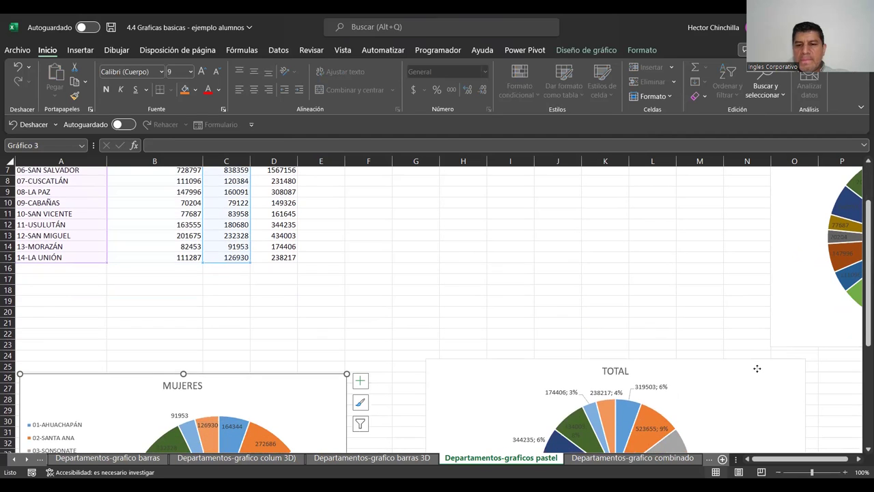
Step: Place the TOTAL pie higher beside the data table and deselect it
left_click(756, 368)
scroll(745, 376, "right", 2)
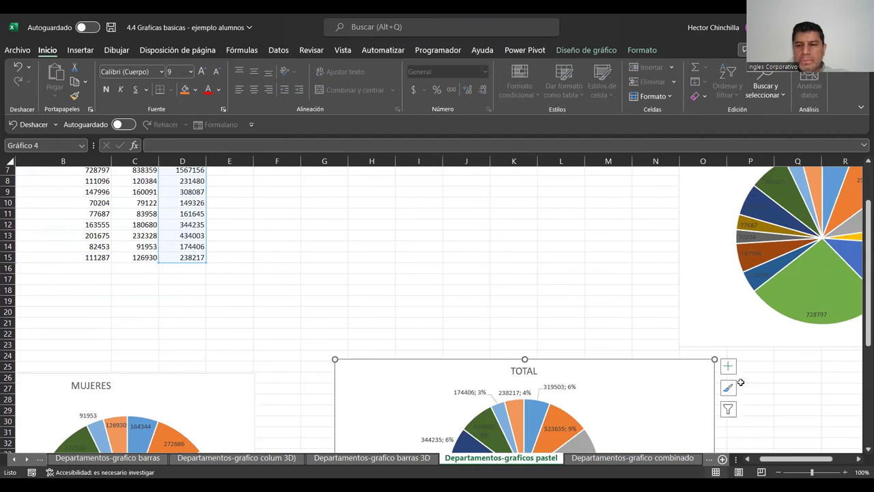
mouse_move(629, 377)
left_mouse_down()
mouse_move(524, 299)
mouse_move(530, 237)
left_mouse_up()
left_click(657, 277)
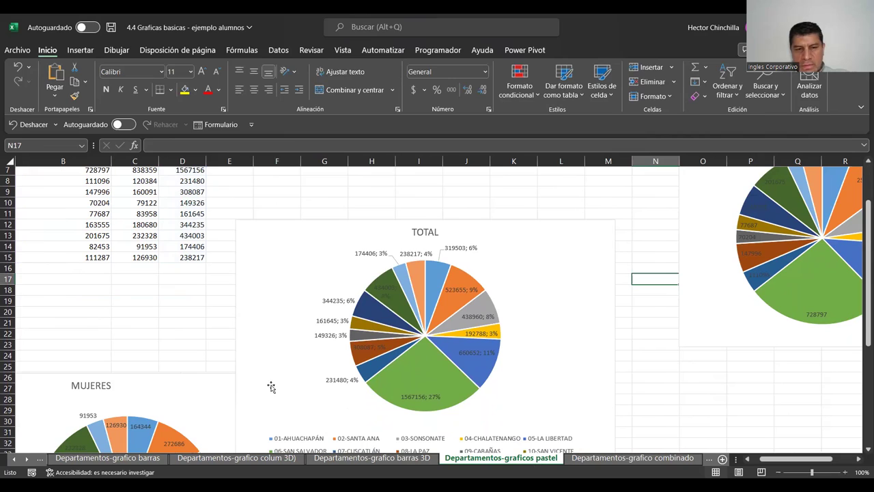
left_click(181, 337)
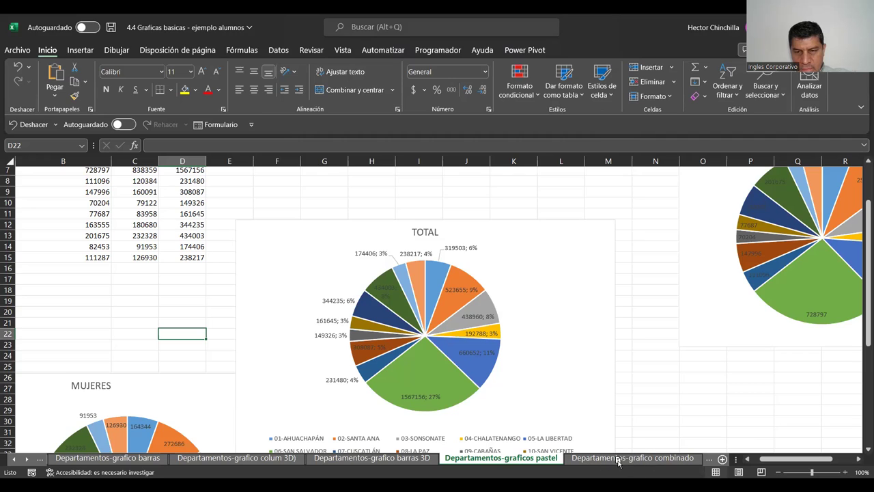
Step: Copy the pie-chart sheet and name the copy 'Departamentos-graficos past 3D'
left_click_drag(627, 468, 628, 459)
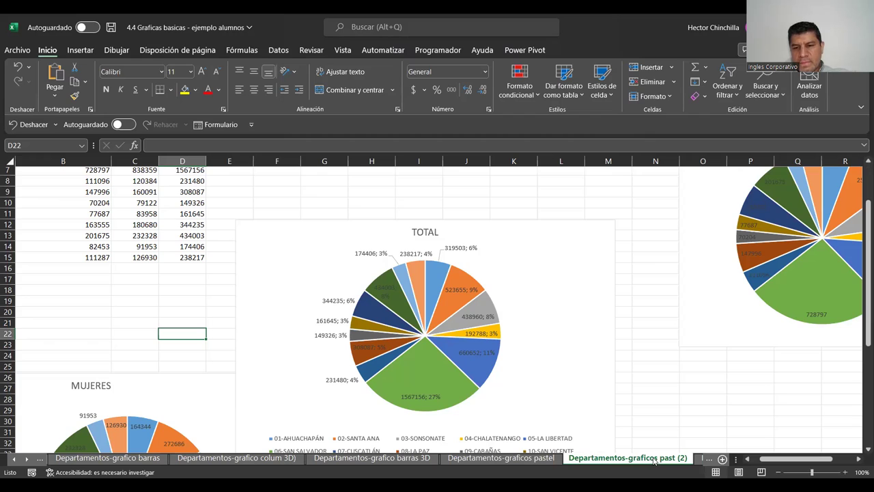
double_click(654, 462)
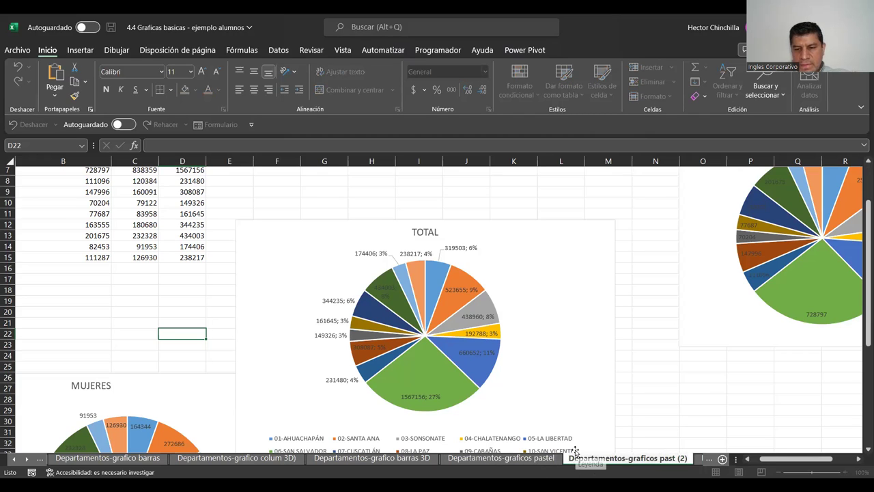
key("BackSpace")
key("BackSpace")
key("BackSpace")
type("3D")
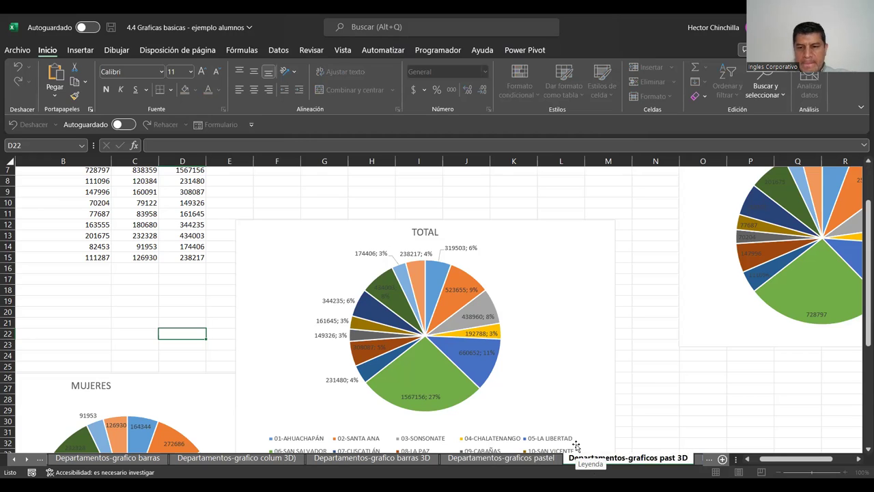
key("Return")
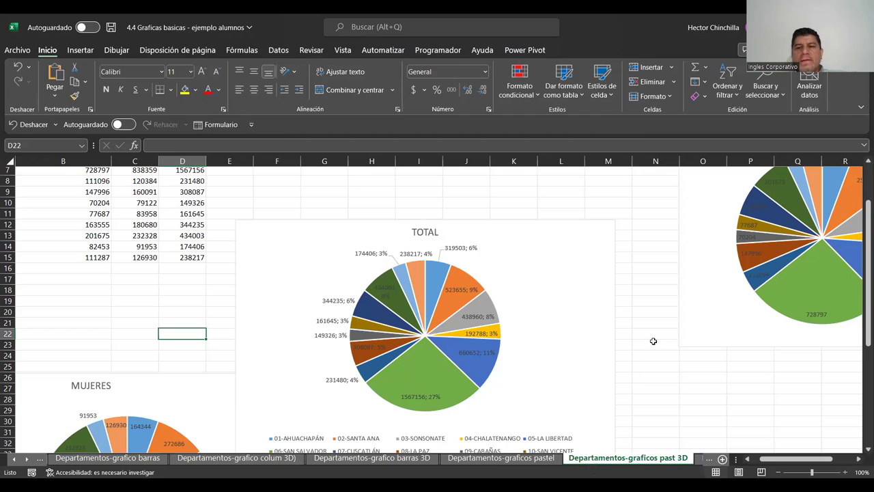
Step: Delete the TOTAL and HOMBRES charts from the copied sheet
left_click(653, 341)
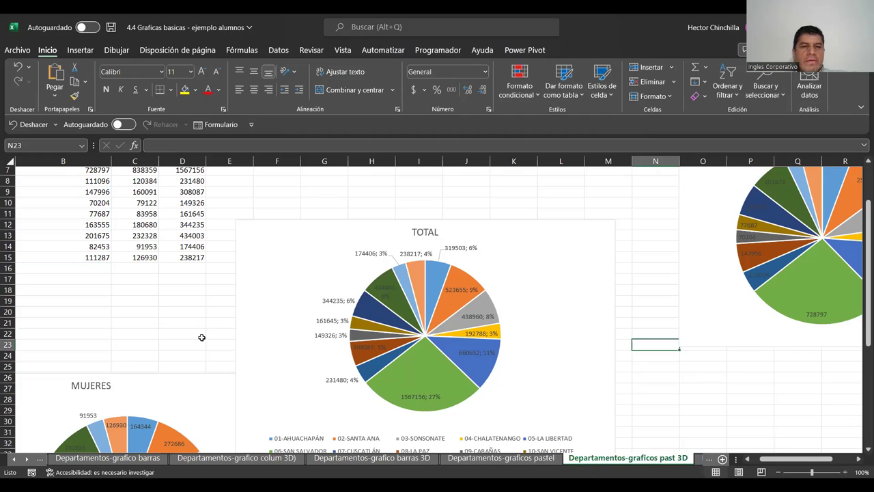
left_click(246, 320)
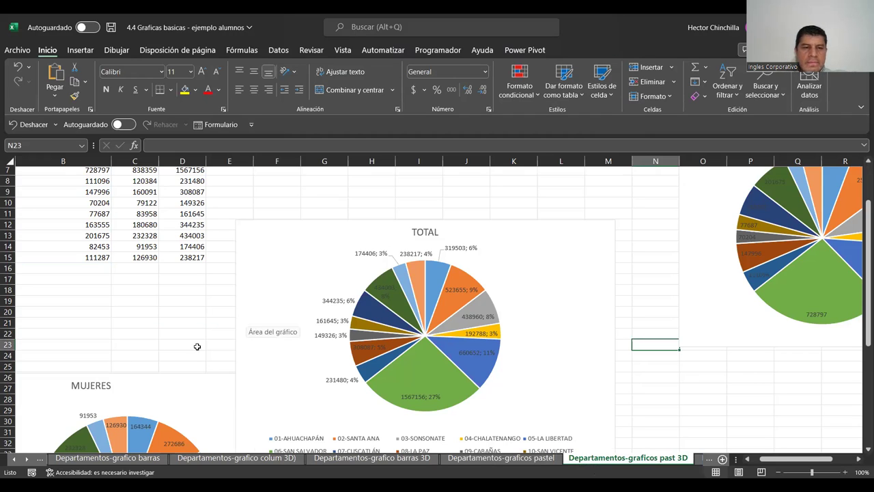
key("Delete")
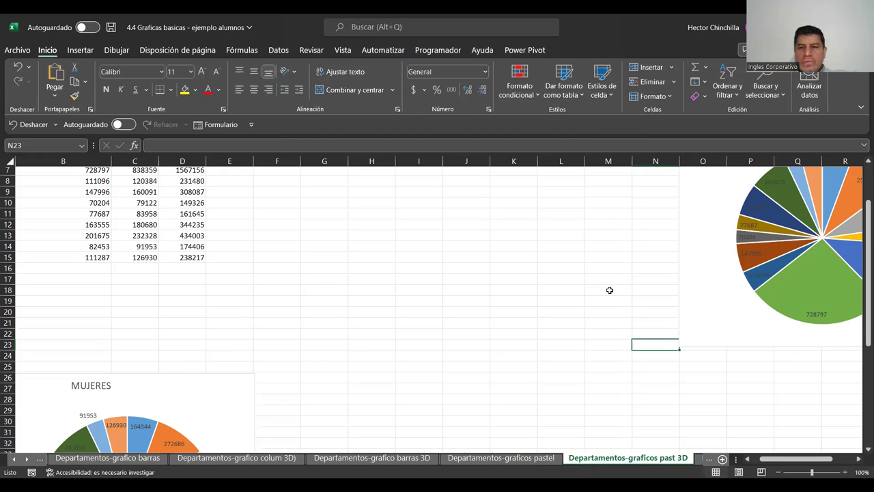
left_click(683, 277)
key("Delete")
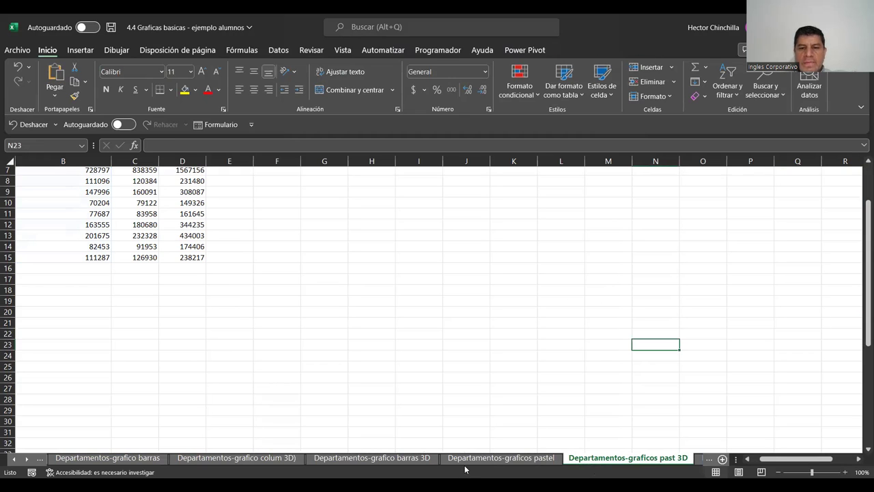
left_click(348, 359)
Step: Select the Departamento and HOMBRES columns, A1:B15
scroll(198, 349, "up", 2)
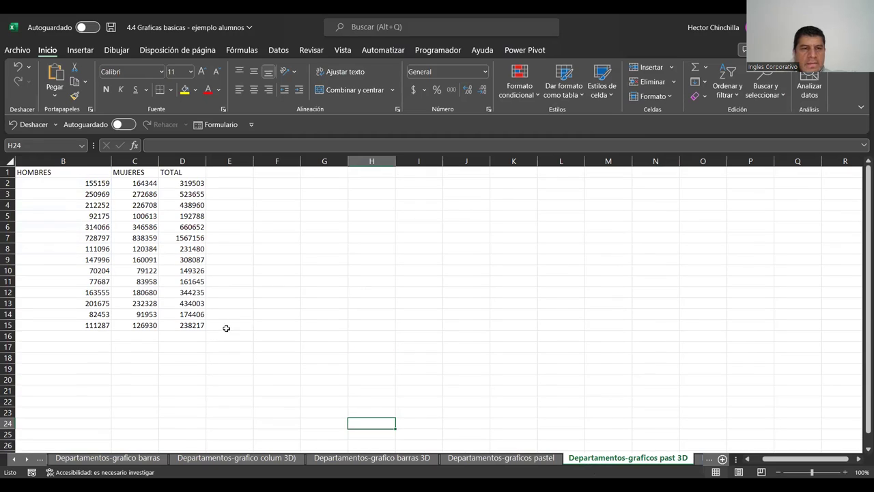
left_click(59, 215)
key("Left")
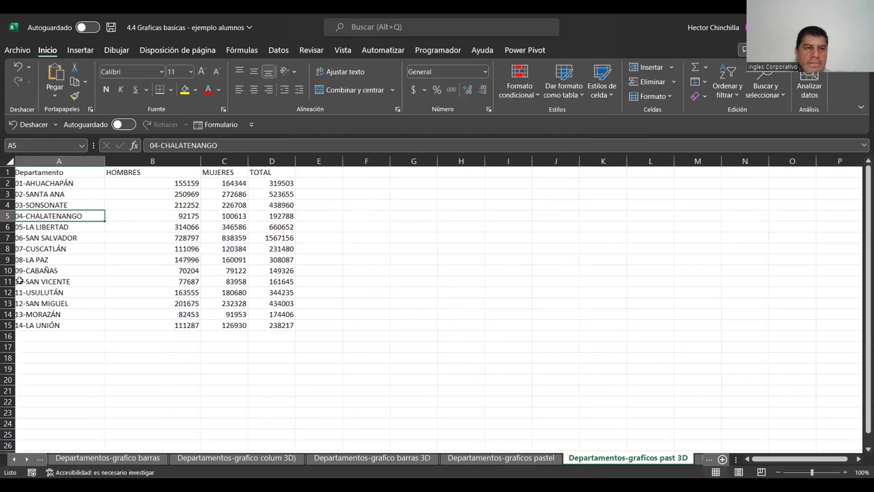
key("Up")
key("Up")
key("Up")
key("Up")
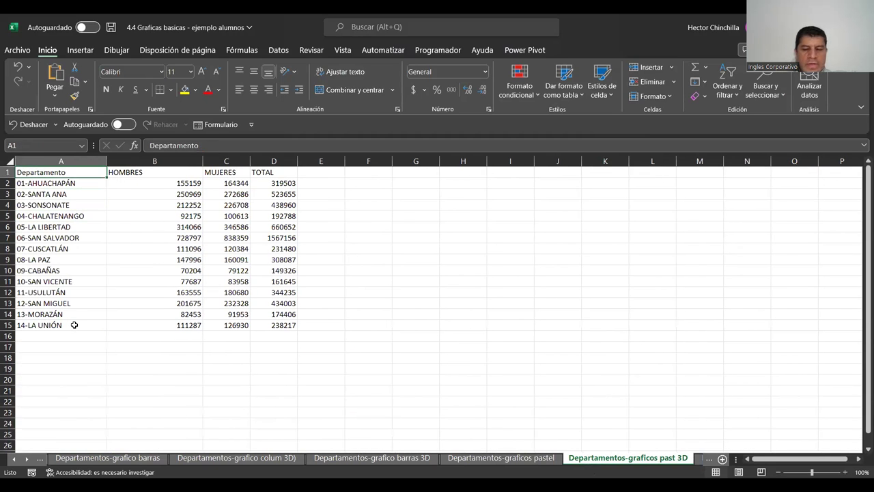
key("shift+Right")
key("shift+Down")
key("shift+Down")
key("shift+Down")
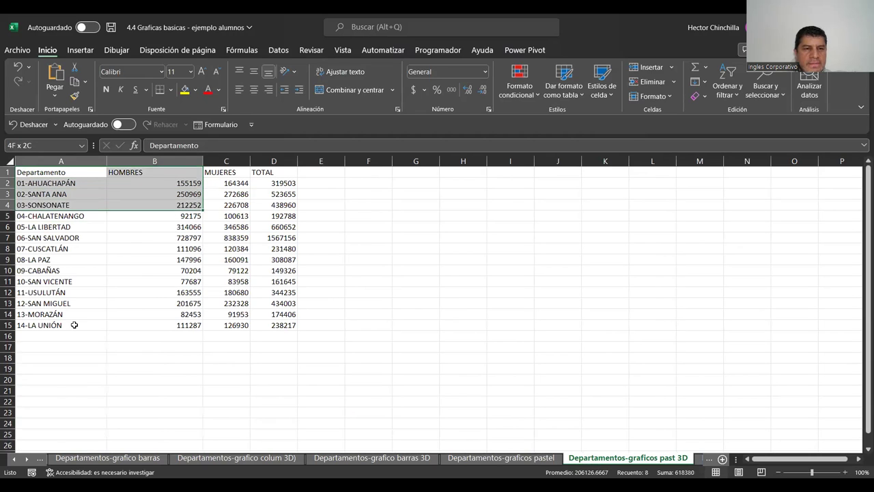
key("shift+Down")
key("shift+Down")
key("shift+Down")
key("shift+Down")
key("shift+Down")
key("shift+Down")
key("shift+Down")
key("shift+Down")
key("shift+Down")
key("shift+Down")
key("shift+Down")
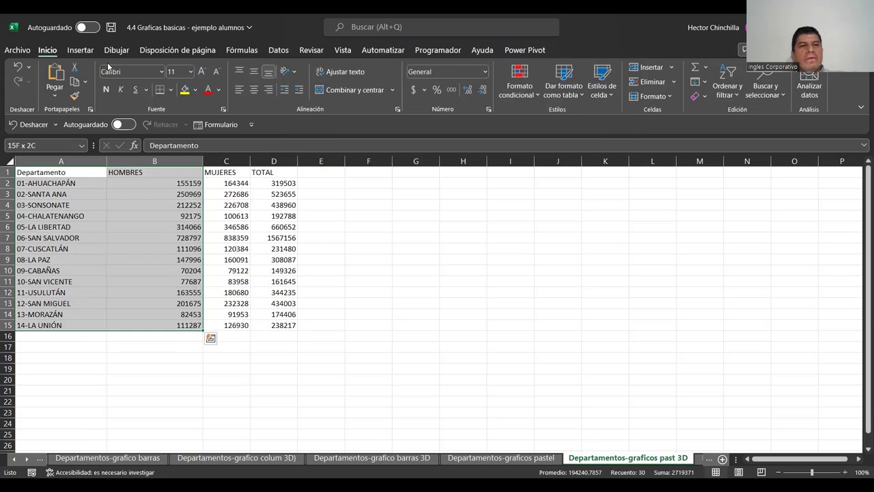
Step: Insert a Circular 3D pie of HOMBRES beside the table and enlarge it
left_click(80, 50)
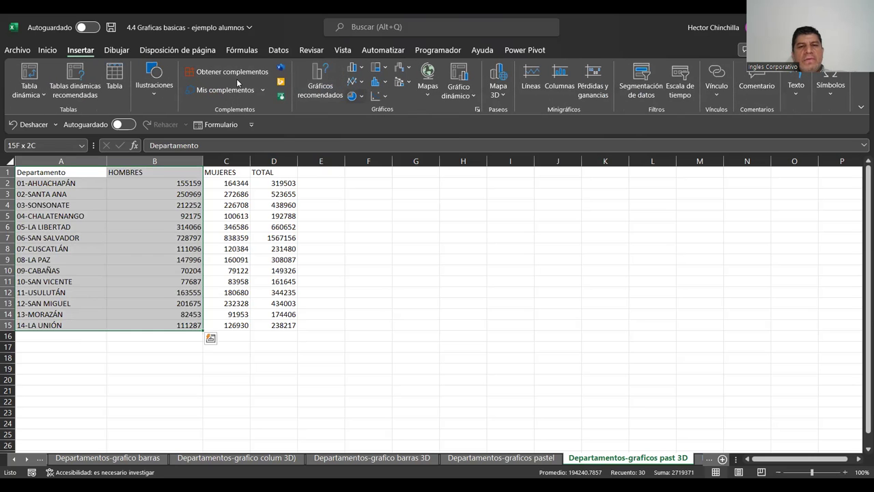
left_click(355, 95)
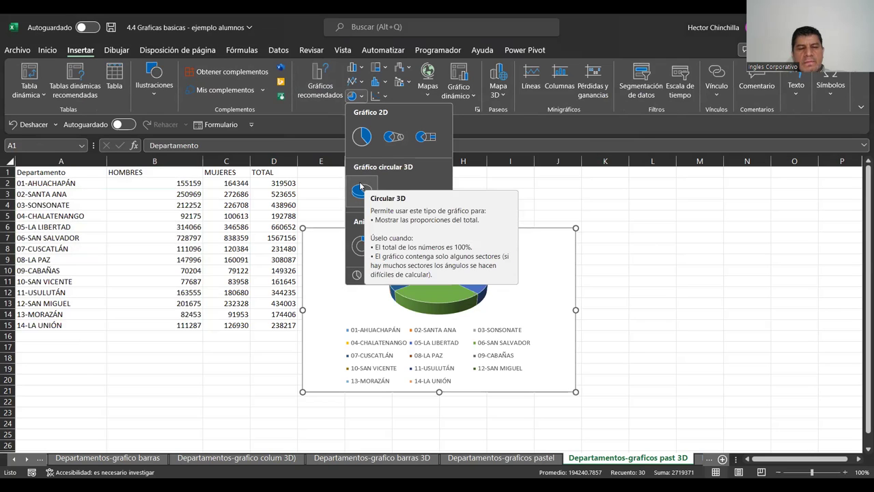
left_click(360, 187)
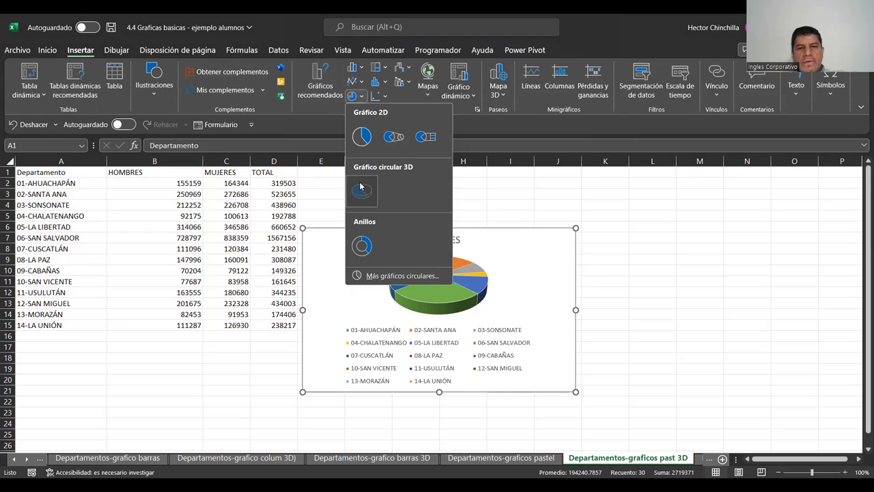
left_click_drag(470, 228, 499, 176)
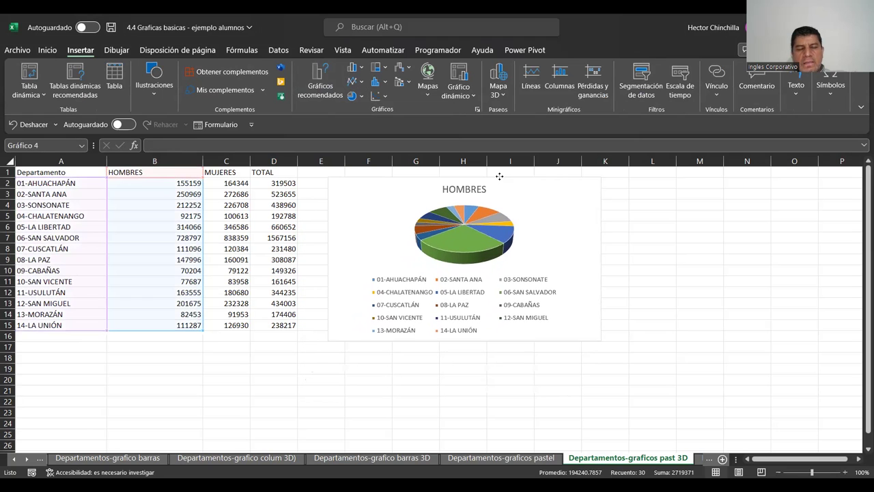
mouse_move(602, 340)
left_mouse_down()
mouse_move(638, 362)
mouse_move(649, 383)
left_mouse_up()
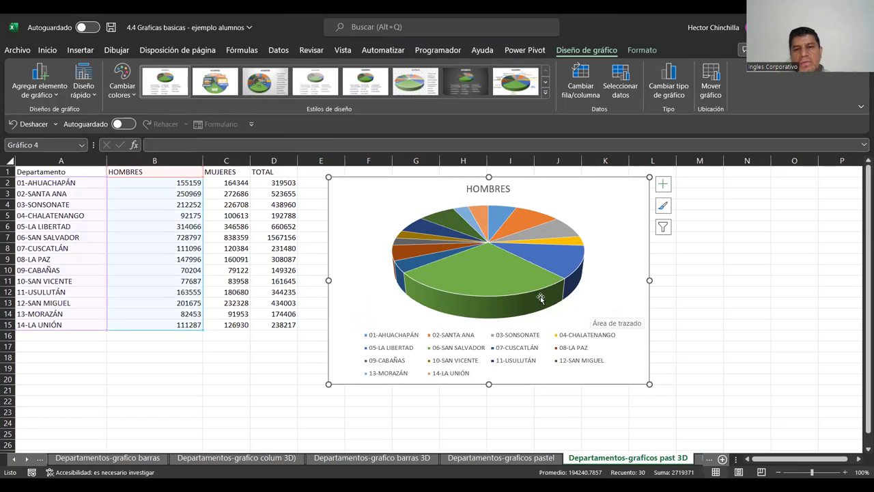
Step: Add value data labels to the HOMBRES 3D pie slices and view label placement options
left_click(661, 185)
left_click(688, 211)
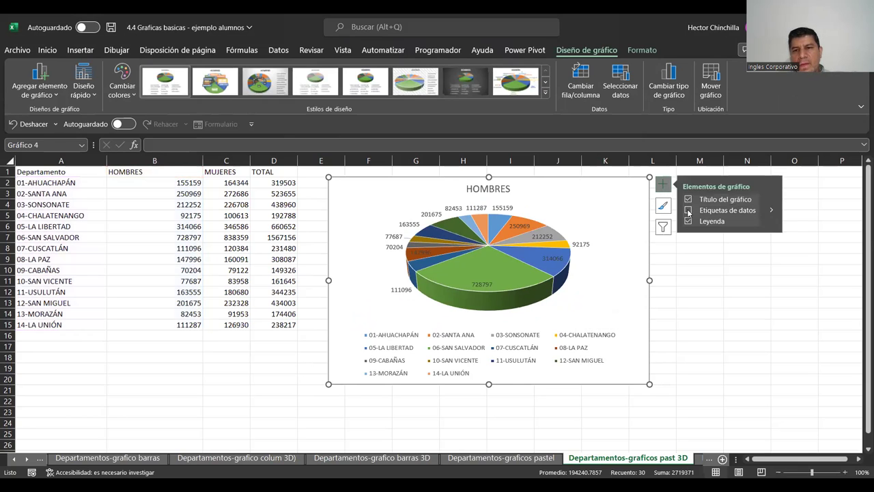
left_click(687, 211)
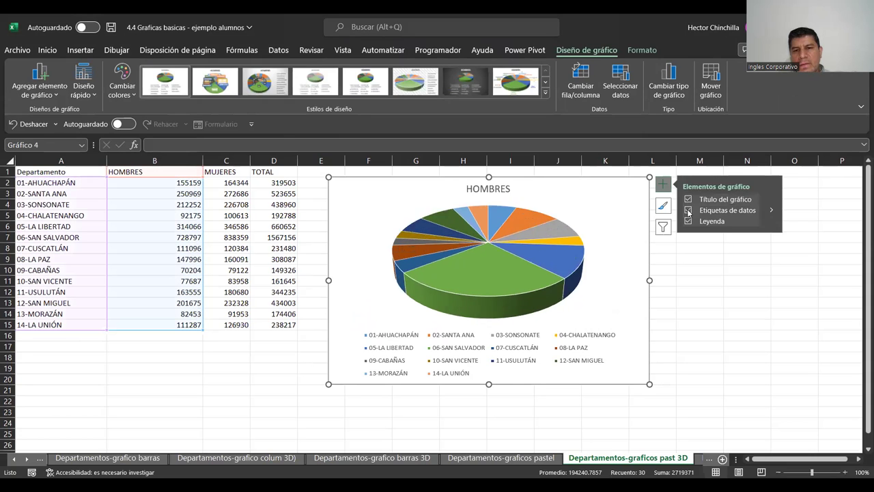
left_click(772, 211)
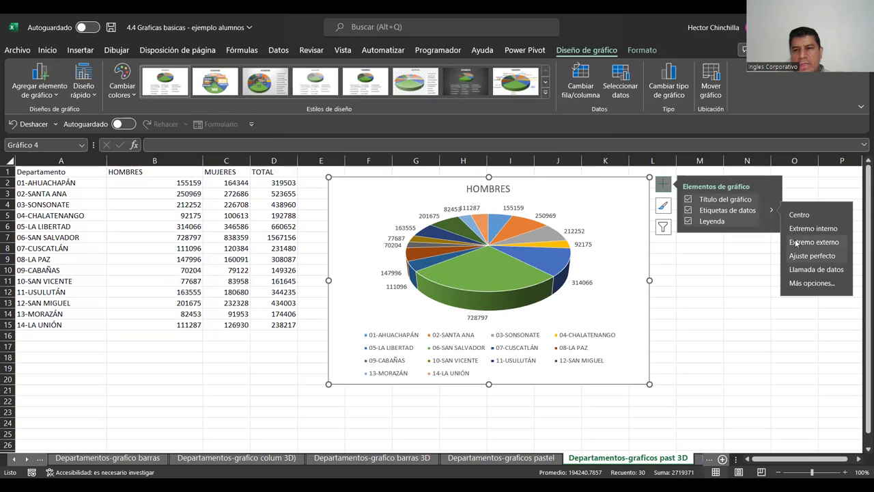
Step: Dismiss the element options and reselect the HOMBRES 3D pie chart
left_click(736, 280)
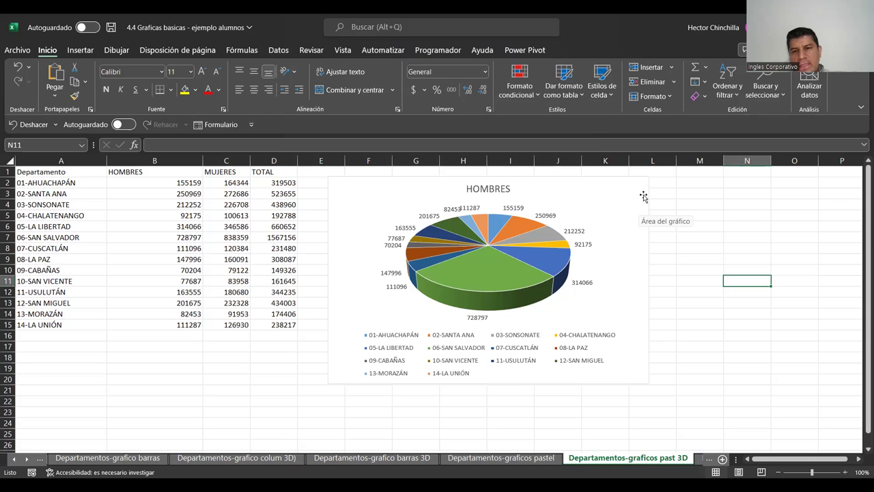
left_click(643, 196)
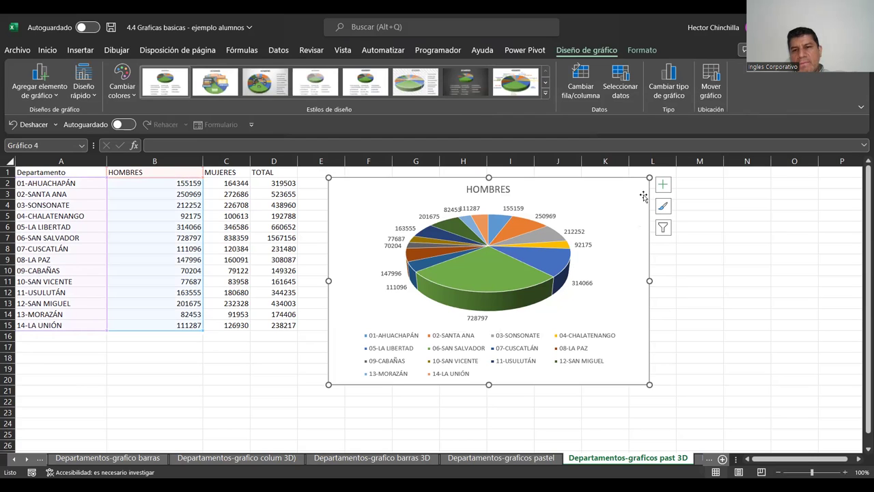
left_click(662, 184)
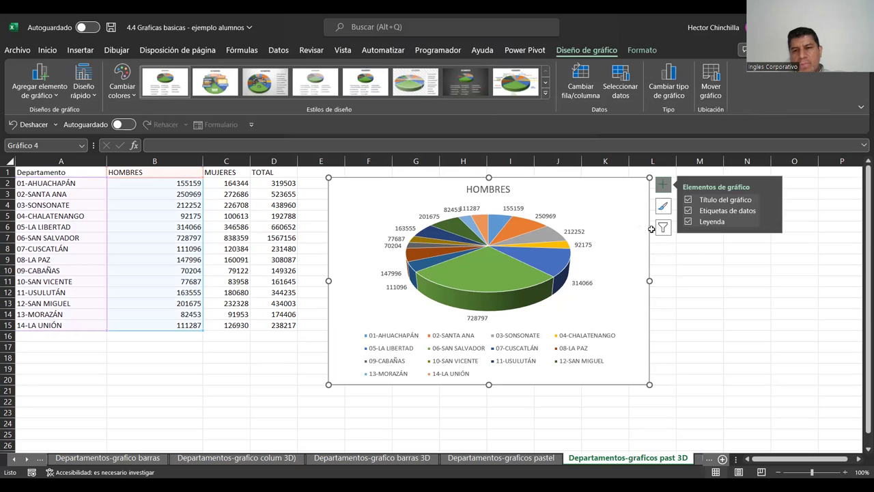
left_click(699, 270)
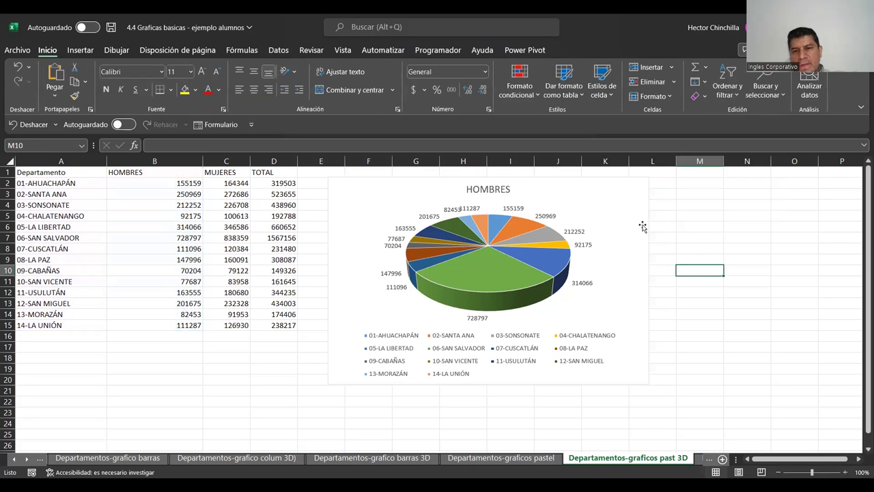
left_click(643, 226)
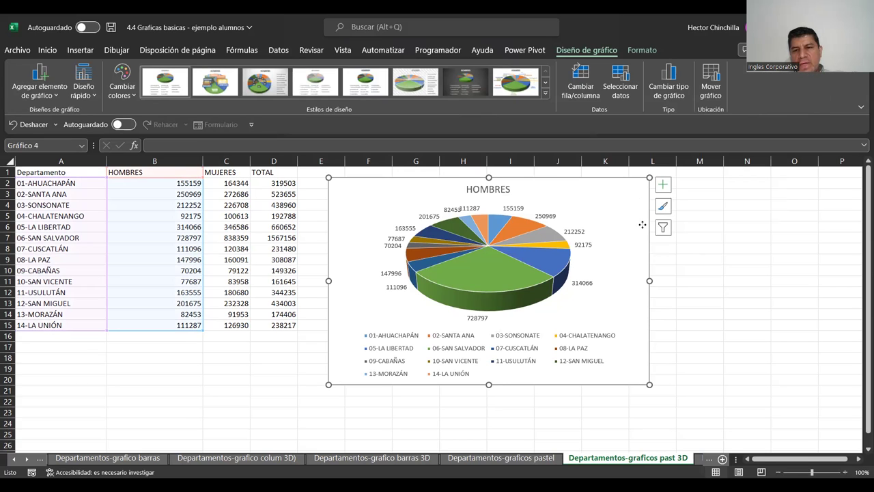
Step: Enlarge the HOMBRES 3D pie chart down to about row 24
right_click(642, 227)
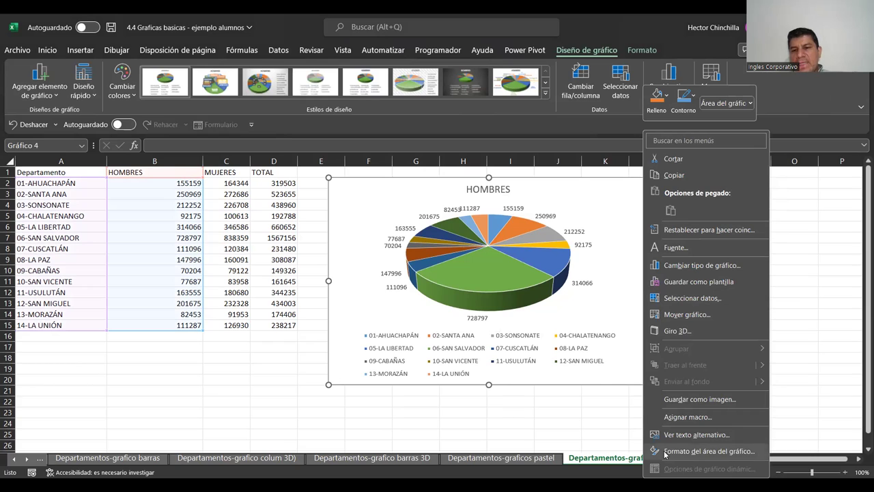
left_click(677, 332)
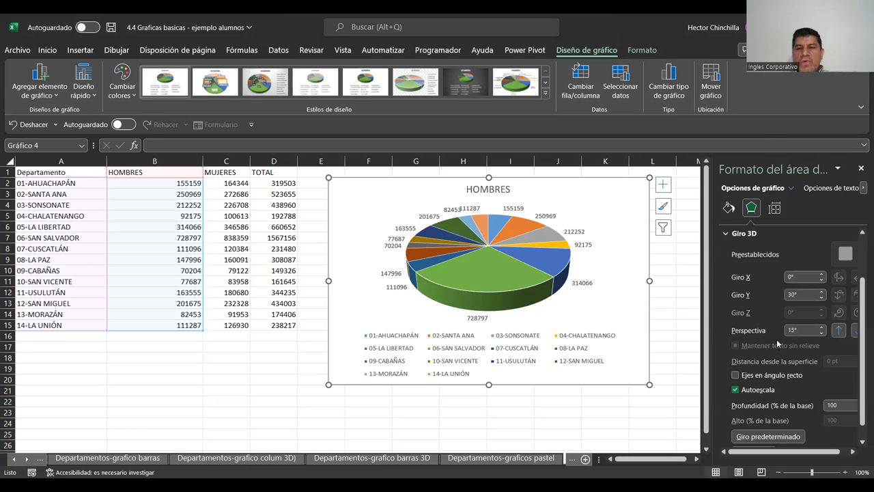
left_click(862, 169)
left_click_drag(650, 385, 692, 425)
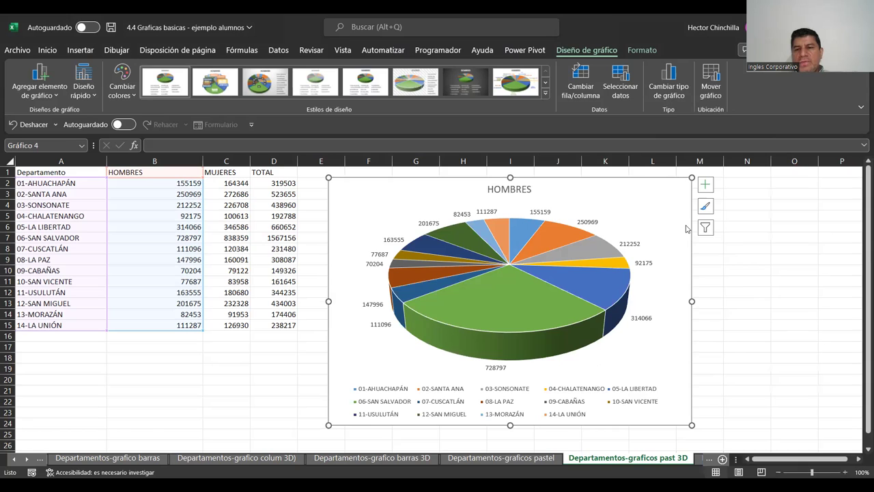
Step: In 3D rotation, try Y rotation at 50° before returning it to 30°
right_click(686, 229)
left_click(717, 332)
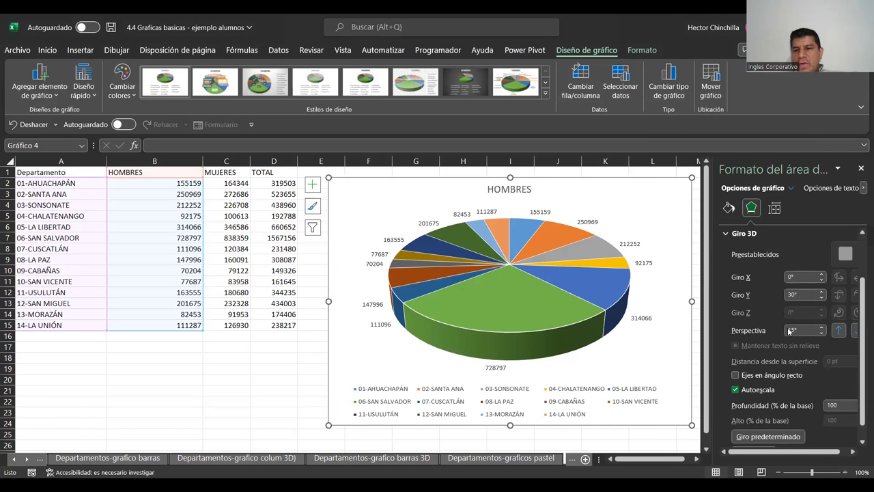
left_click(822, 292)
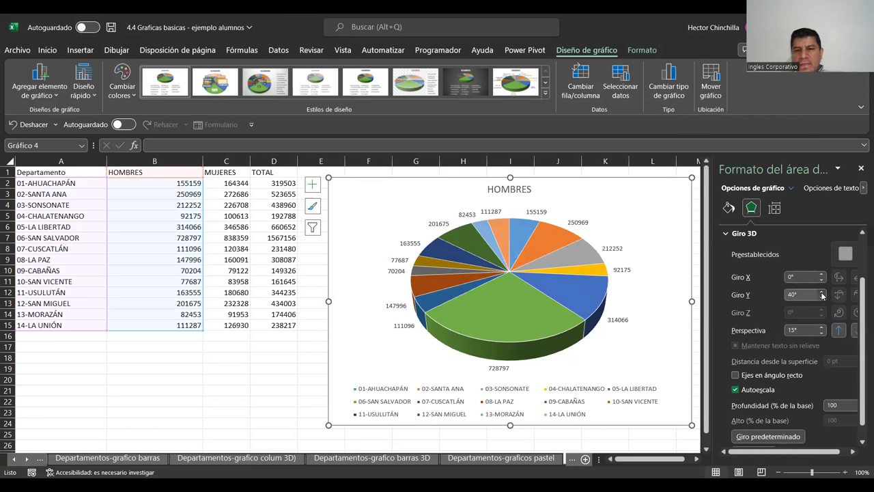
left_click(821, 293)
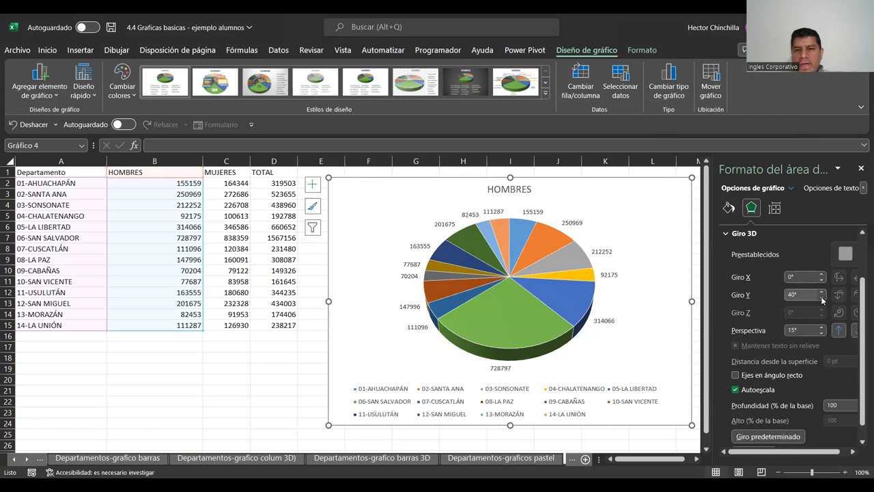
left_click(822, 298)
left_click(823, 298)
left_click(822, 299)
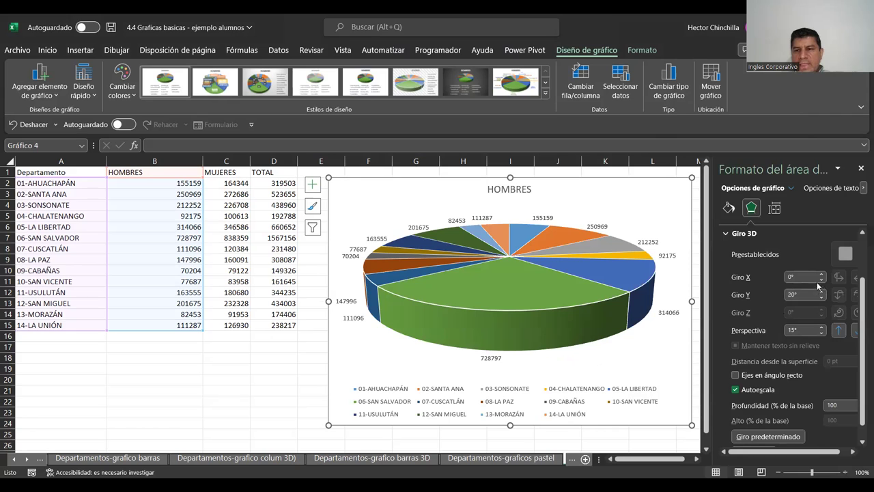
Step: Spin the X rotation up to 70° and back to 0°
left_click(823, 276)
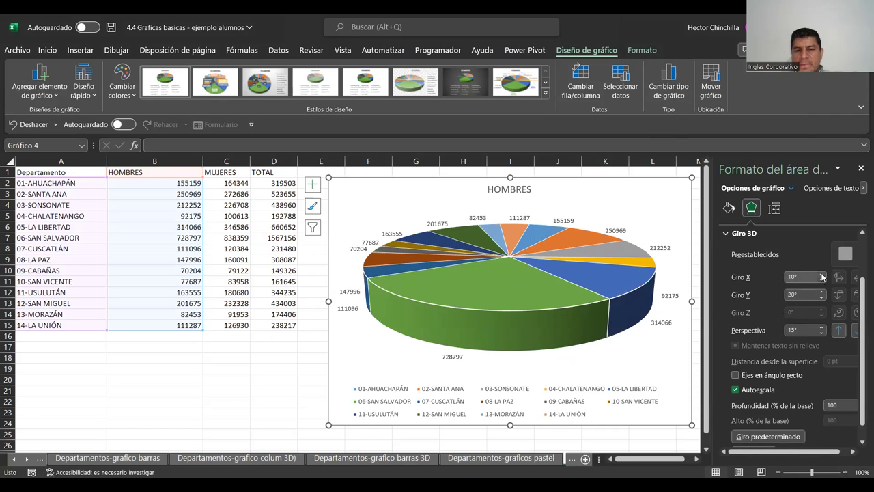
left_click(822, 276)
left_click(822, 276)
left_click(822, 276)
left_click(822, 276)
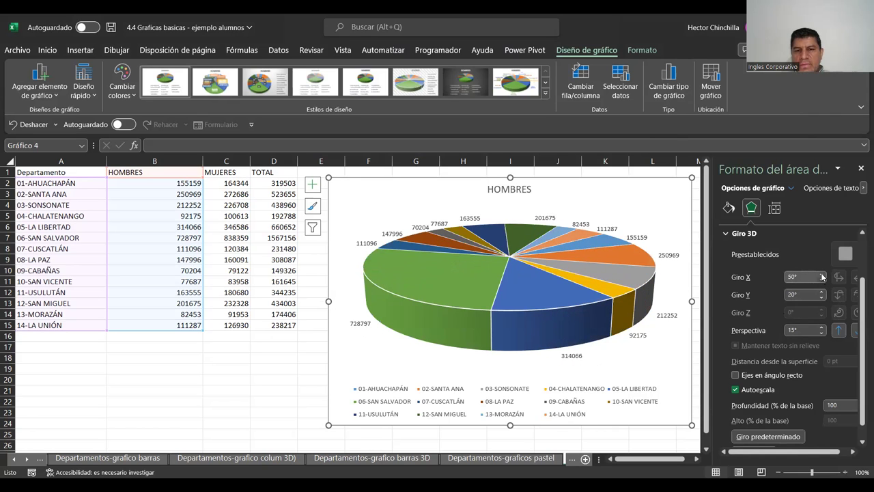
left_click(822, 276)
left_click(823, 276)
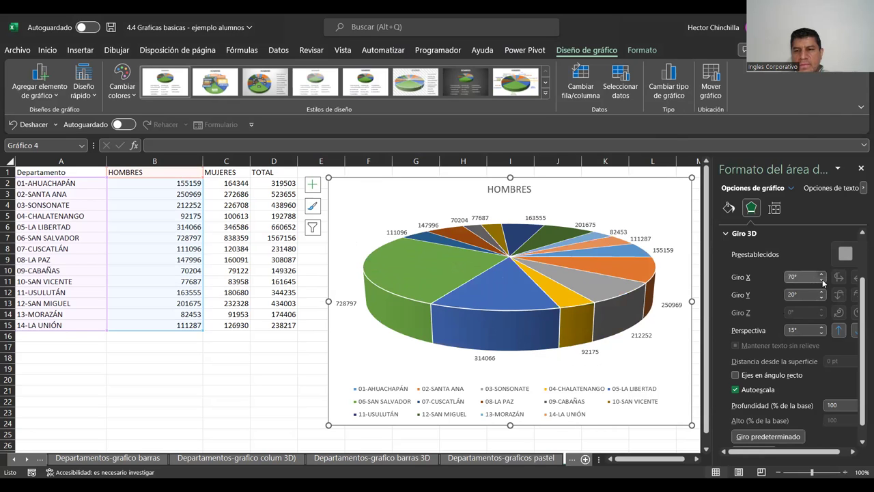
left_click(822, 280)
left_click(822, 280)
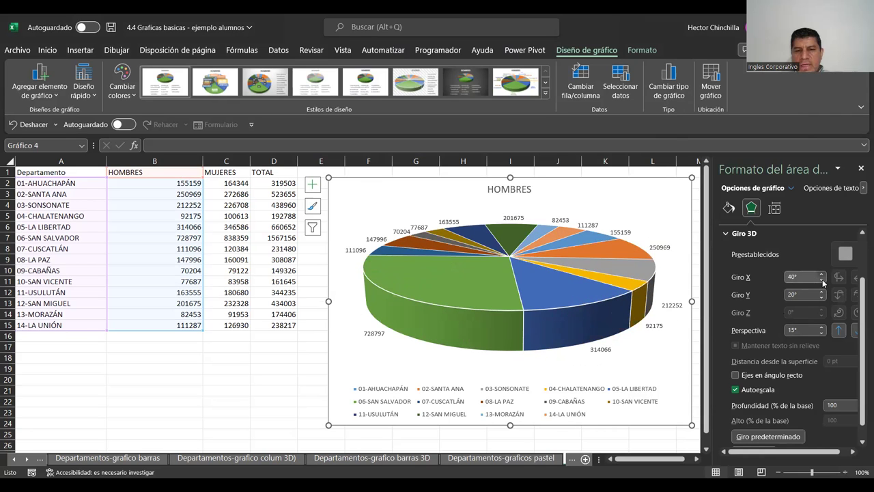
left_click(822, 280)
left_click(822, 280)
left_click(823, 280)
left_click(822, 280)
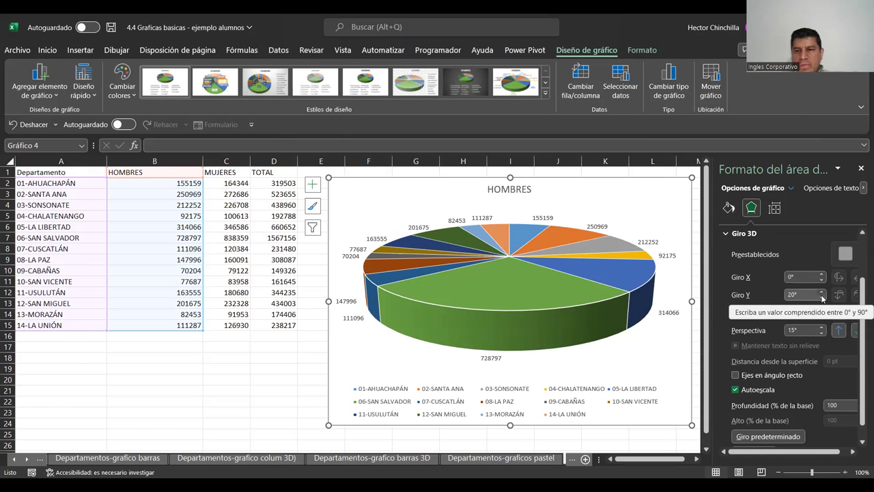
Step: Test Y tilts between 10° and 50°, settling on Y rotation 30°
left_click(822, 292)
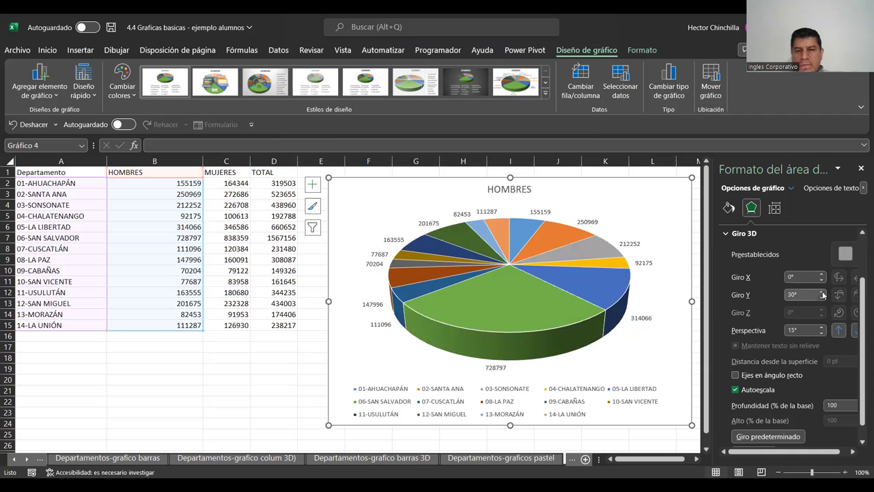
left_click(823, 292)
left_click(822, 291)
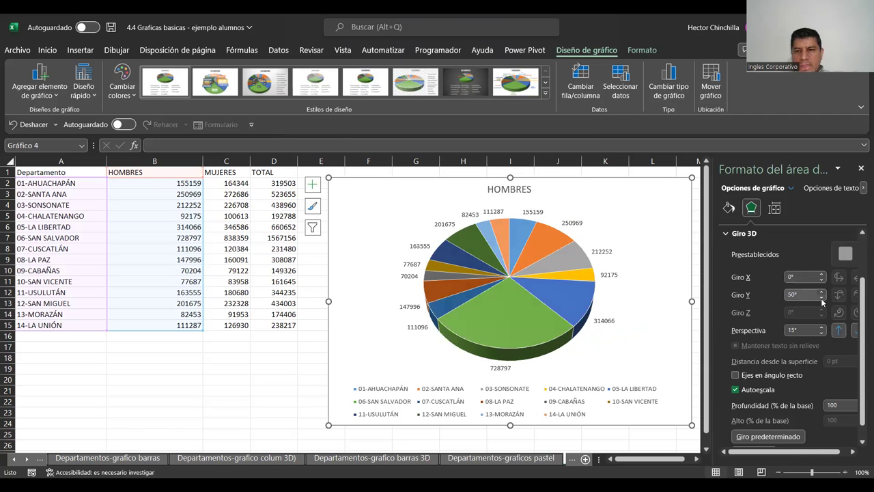
left_click(822, 298)
left_click(822, 298)
left_click(822, 298)
left_click(822, 298)
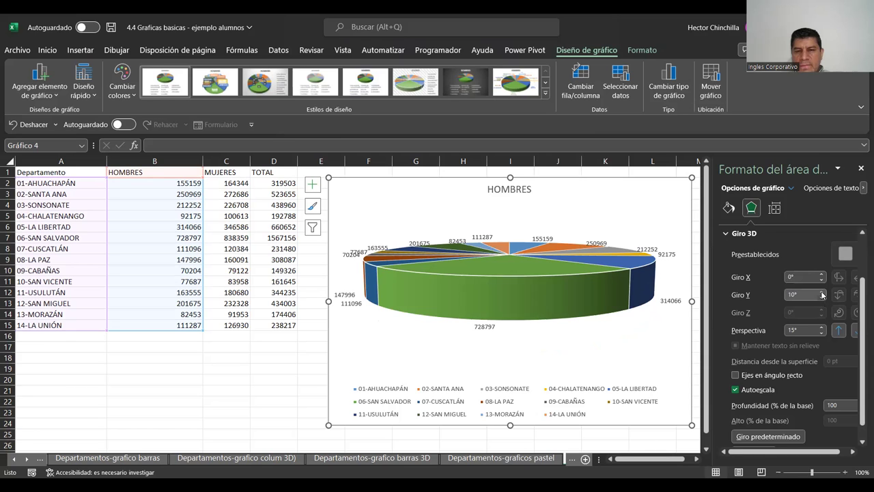
left_click(822, 292)
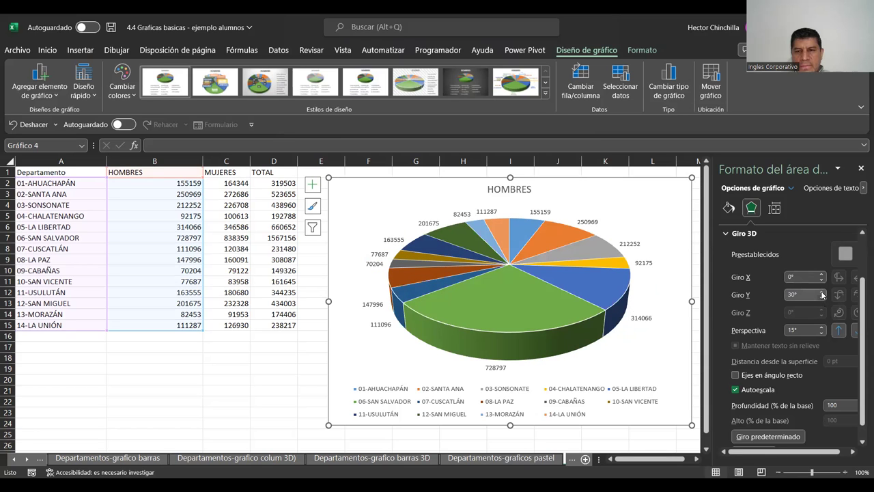
left_click(823, 298)
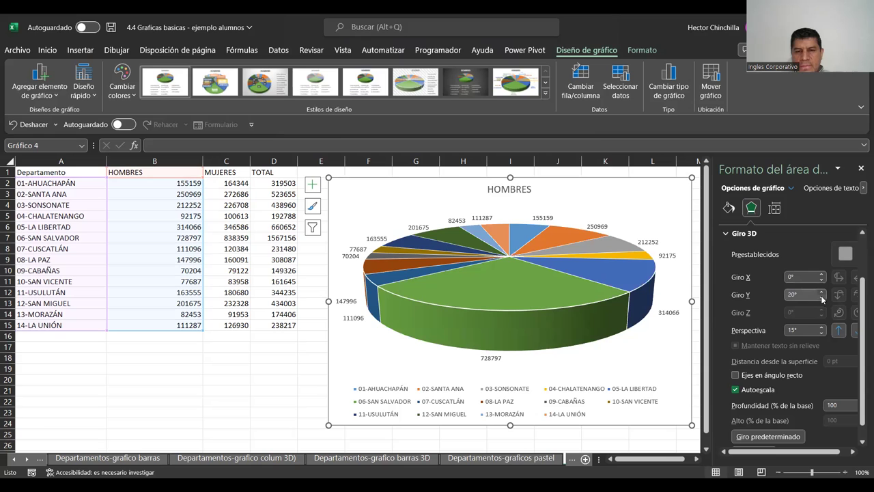
left_click(822, 292)
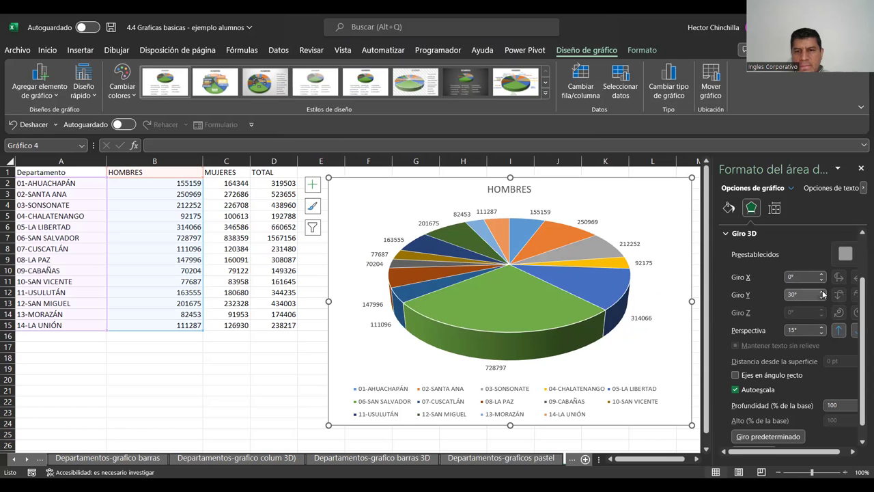
Step: Set the perspective to 5° after trying 30°
left_click(822, 328)
left_click(822, 328)
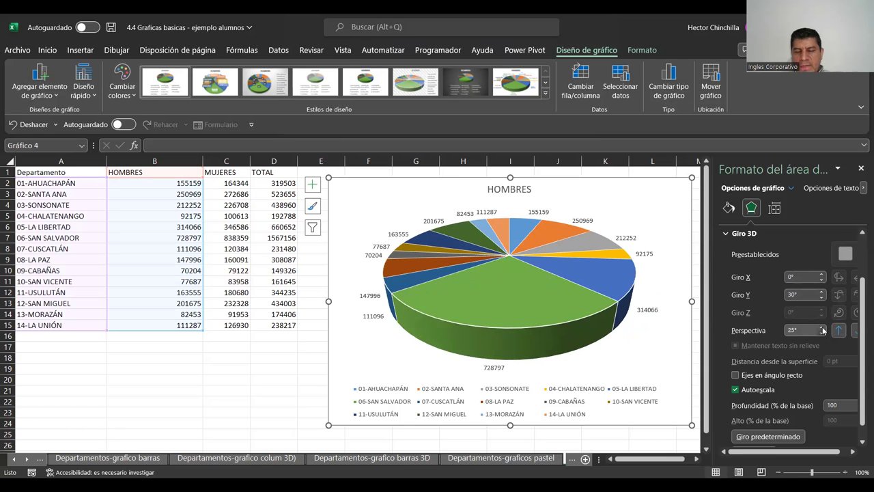
left_click(823, 327)
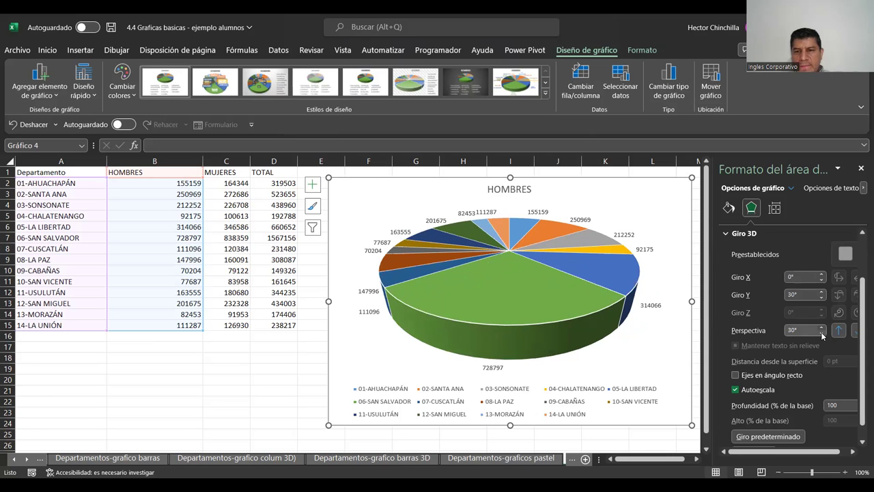
left_click(822, 333)
left_click(822, 333)
left_click(822, 334)
left_click(822, 333)
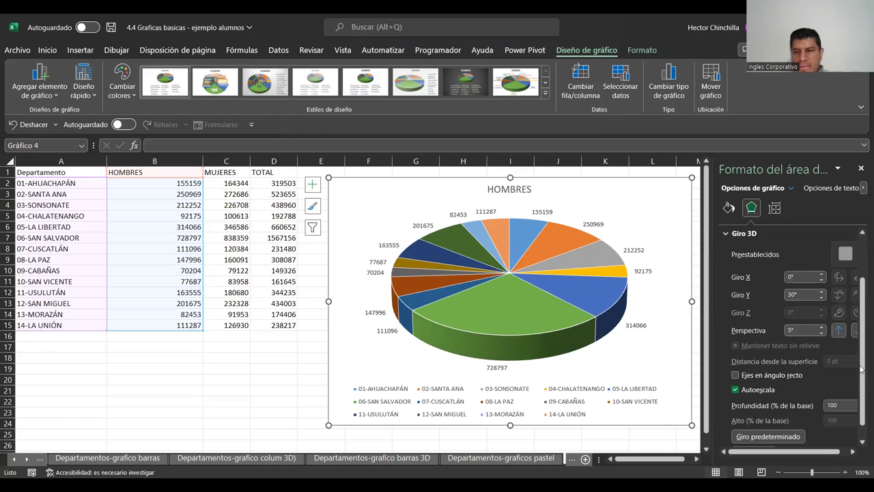
left_click_drag(860, 368, 860, 381)
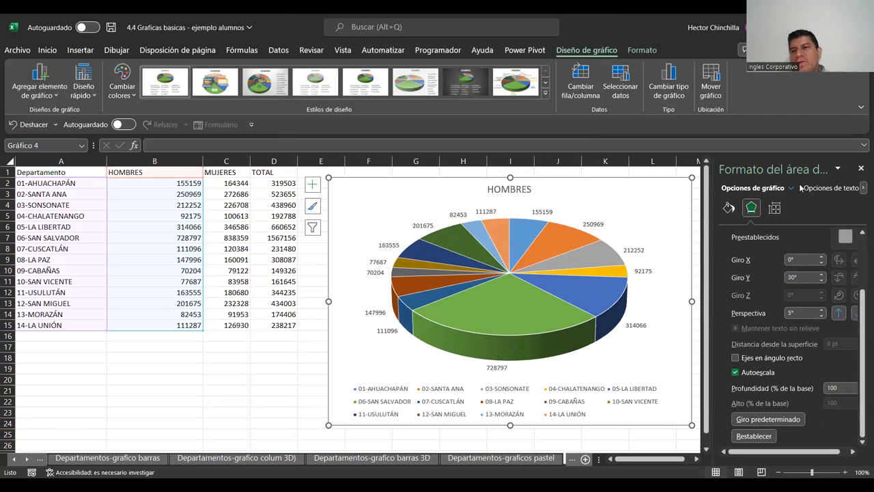
Step: Close the Formato del área del gráfico pane and reselect the HOMBRES pie series
left_click(859, 169)
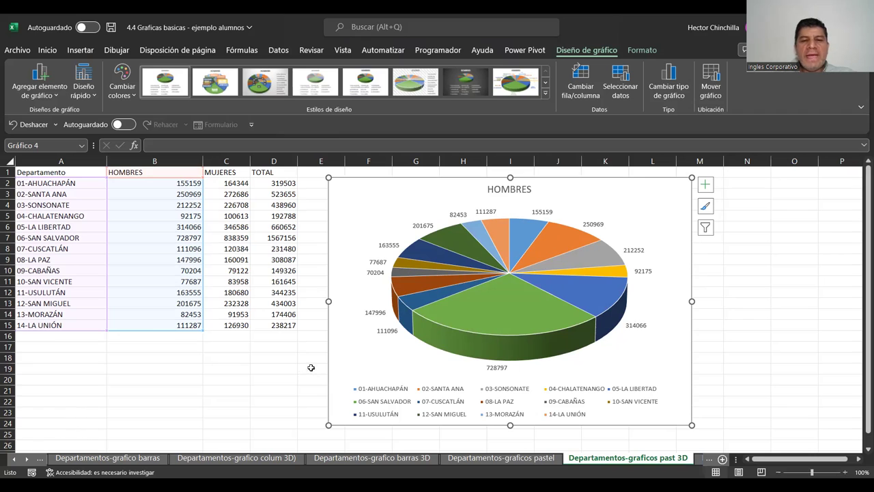
mouse_move(514, 314)
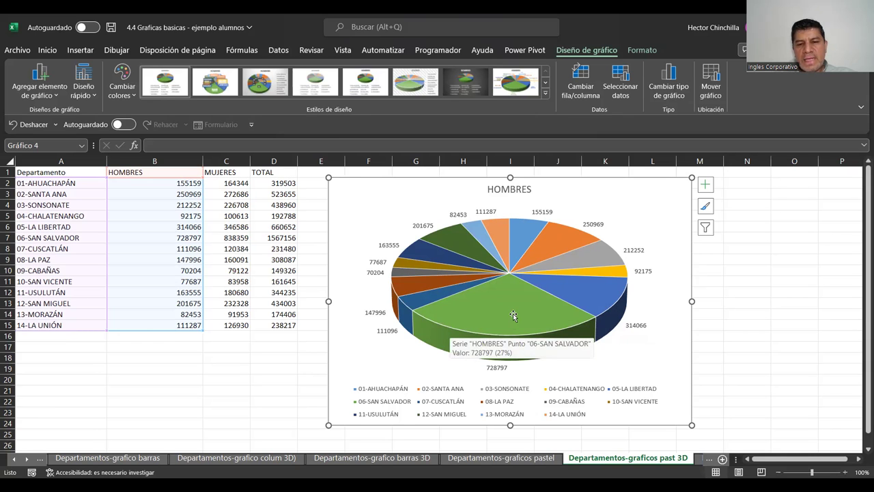
left_click(513, 315)
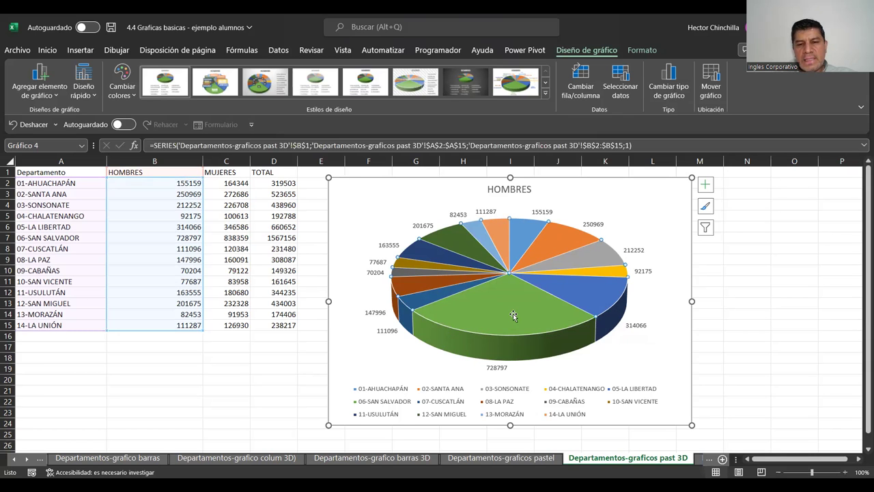
left_click(713, 291)
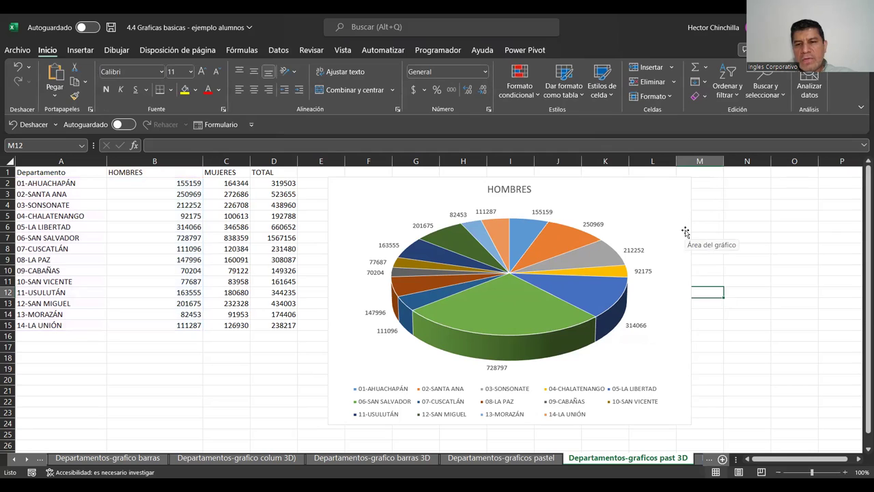
left_click(686, 232)
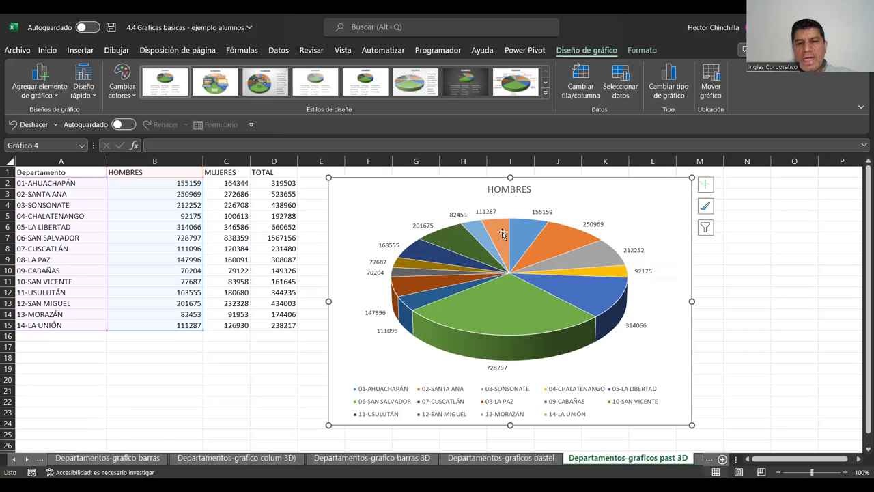
left_click(544, 249)
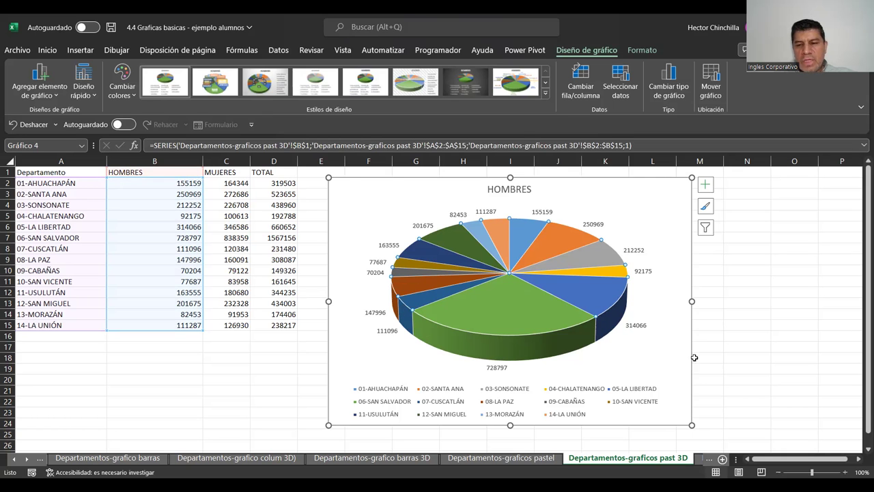
left_click(845, 474)
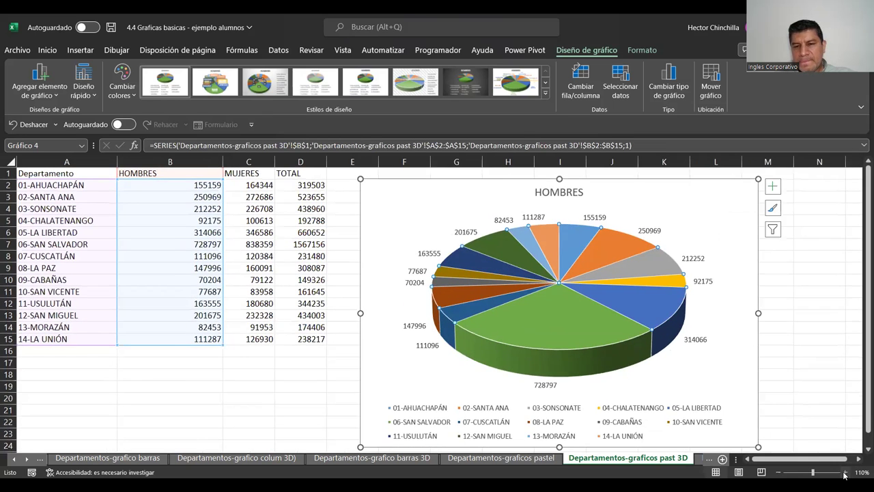
left_click(845, 474)
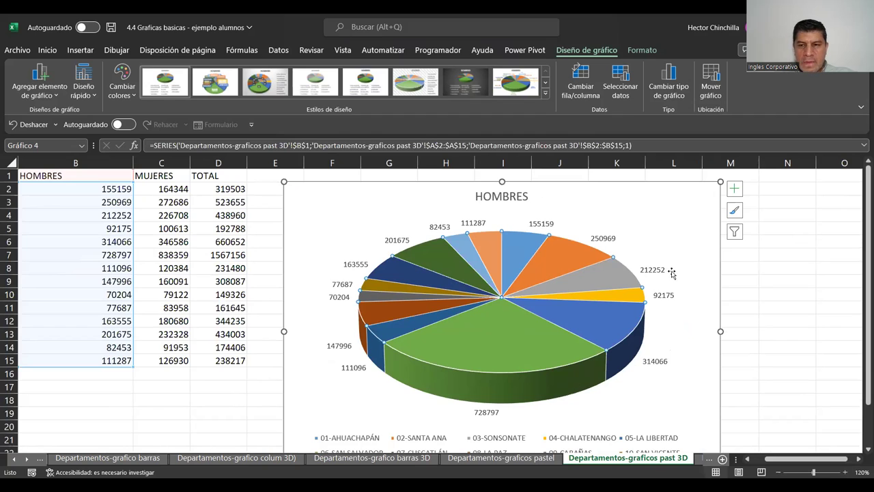
left_click(747, 267)
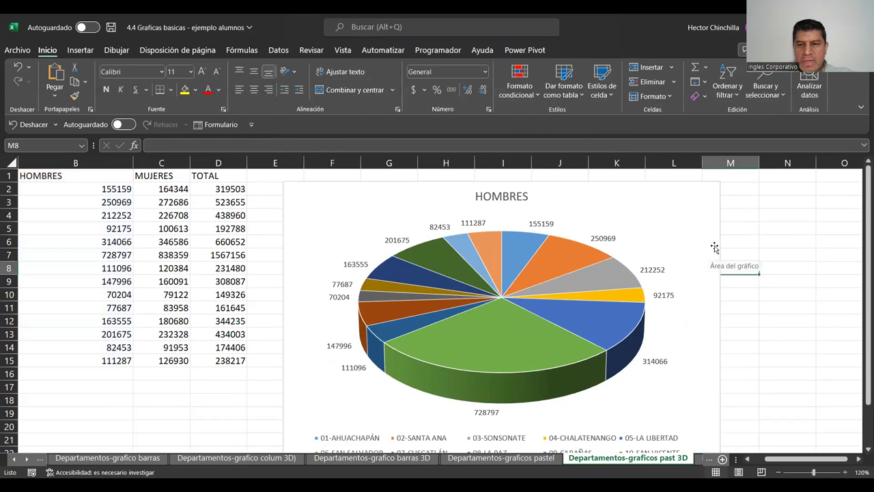
left_click(714, 247)
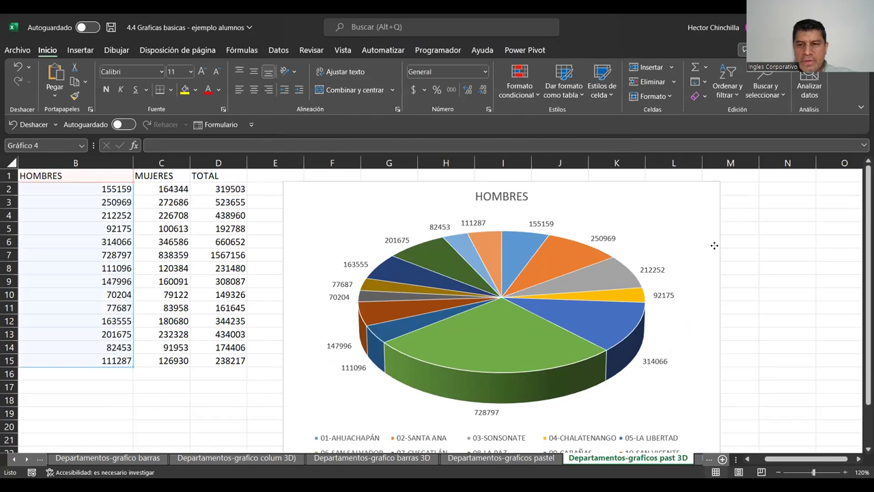
left_click(545, 266)
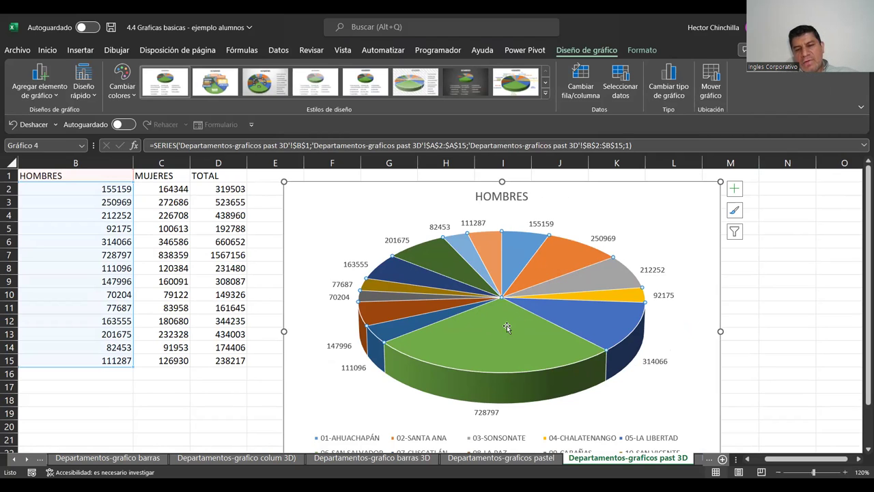
mouse_move(498, 335)
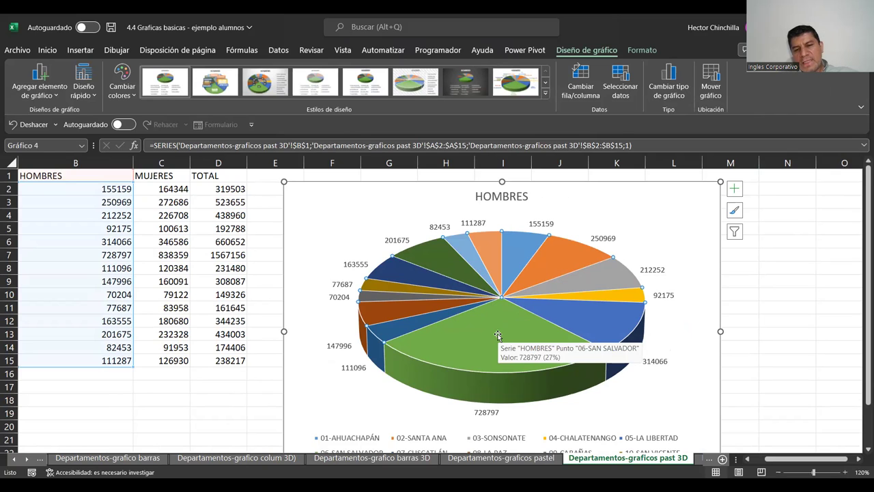
left_click(498, 334)
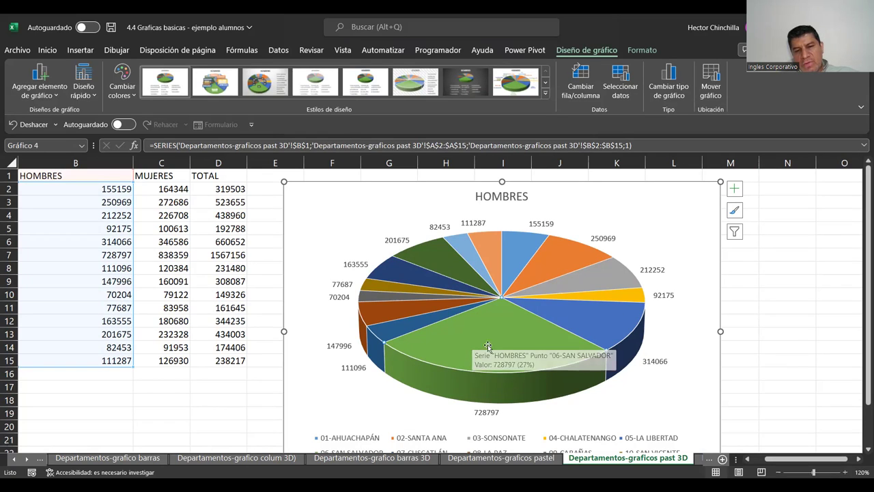
left_click(553, 267)
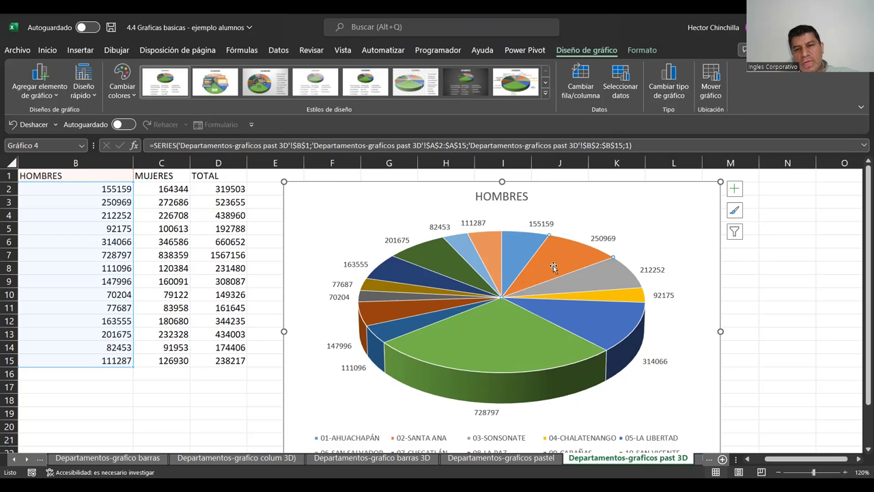
left_click(521, 254)
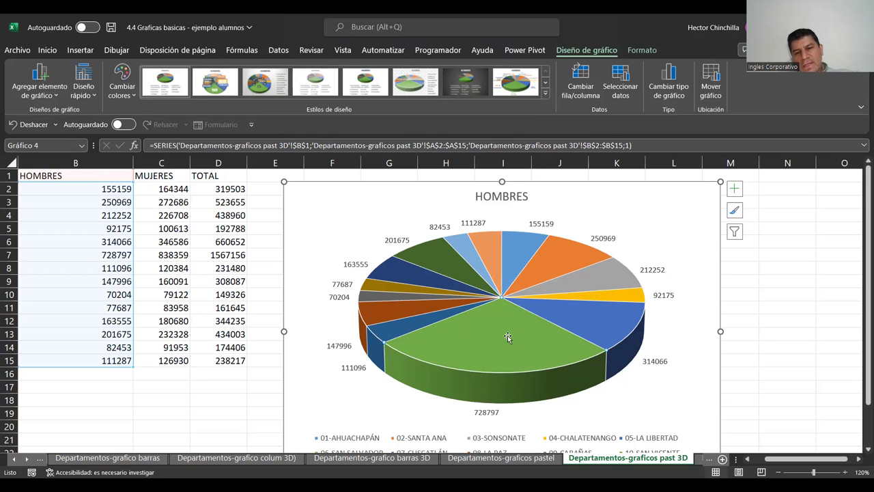
Step: Open Formato de punto de datos for the 06-SAN SALVADOR slice, showing its Relleno y línea settings
right_click(508, 338)
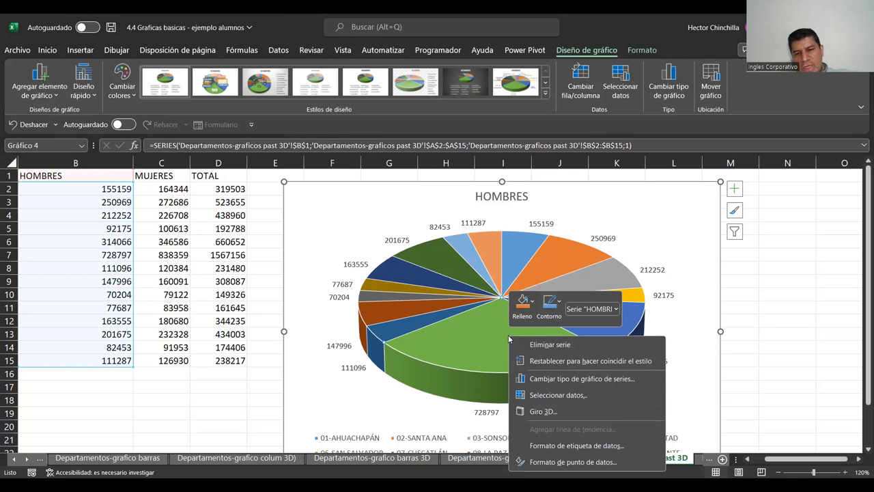
left_click(562, 464)
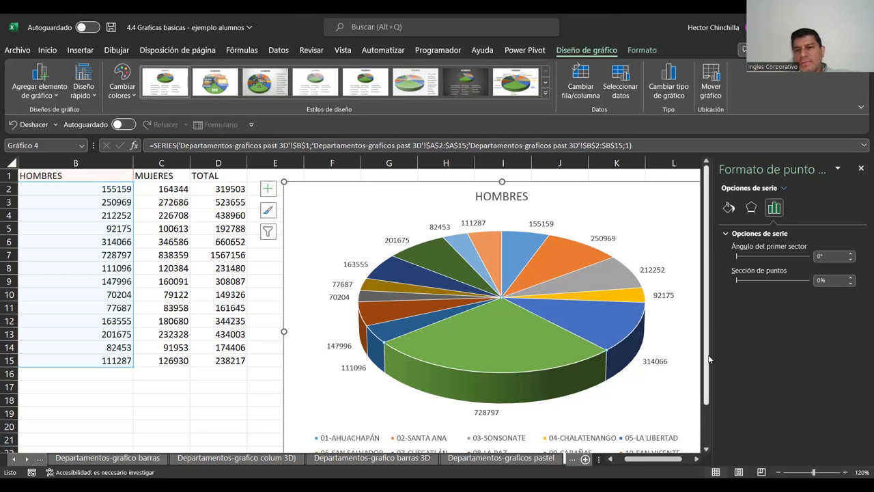
left_click(751, 209)
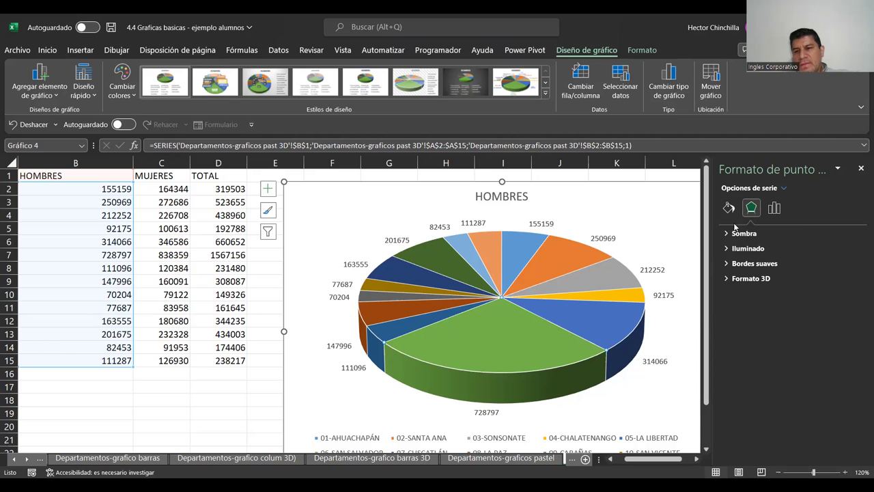
left_click(730, 235)
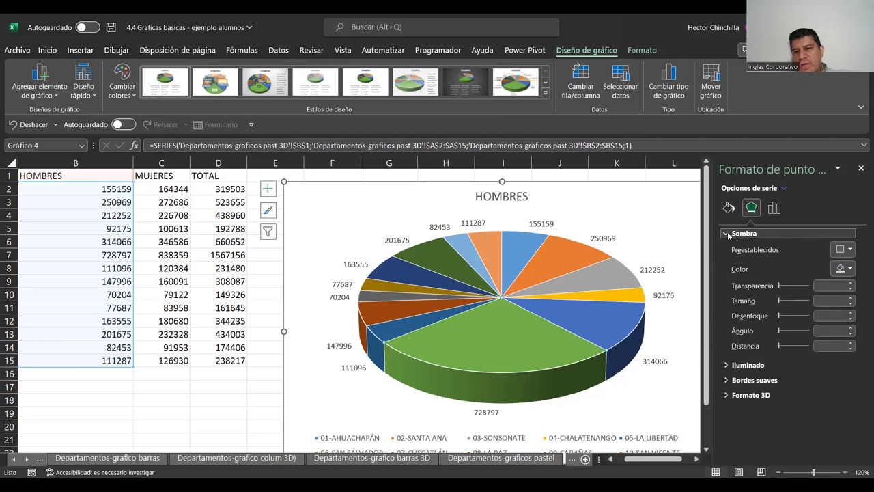
left_click(728, 234)
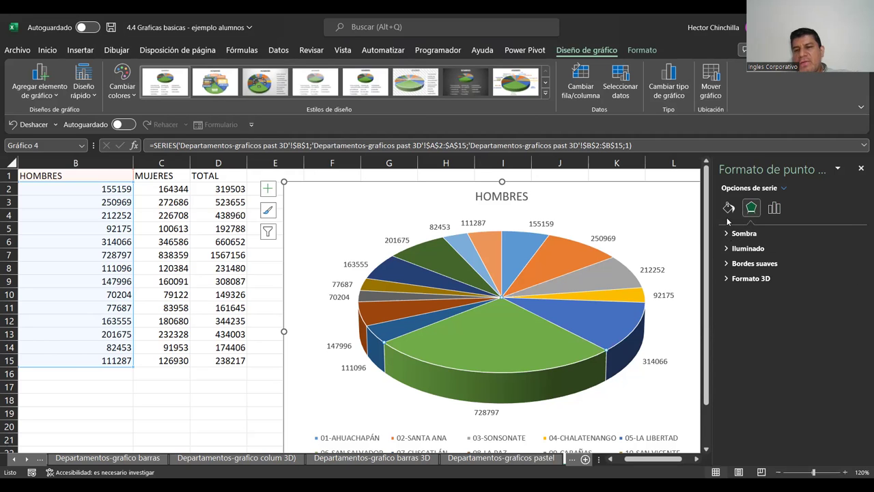
left_click(728, 209)
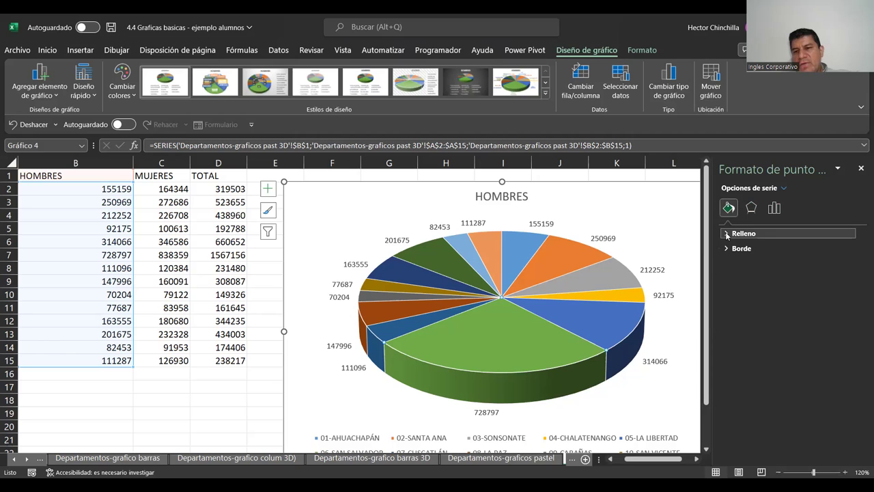
Step: Expand the slice's Relleno section, preview the Color palette, then expand Borde
left_click(728, 234)
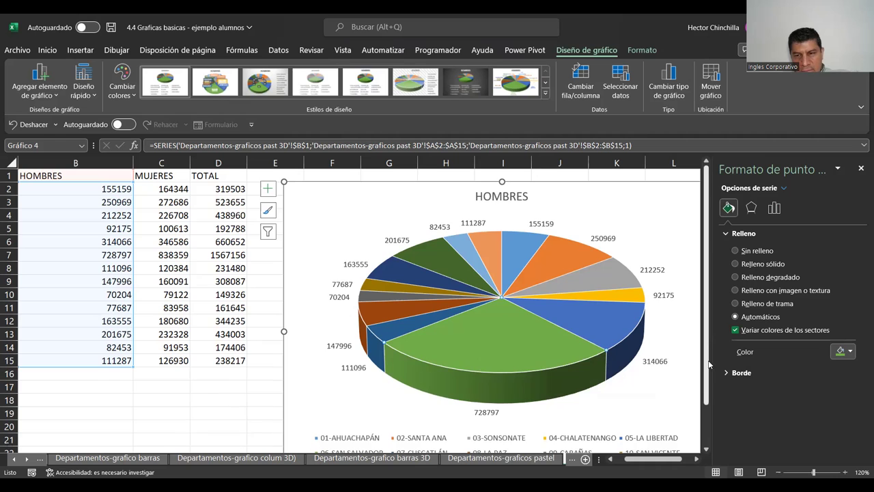
scroll(709, 364, "down", 1)
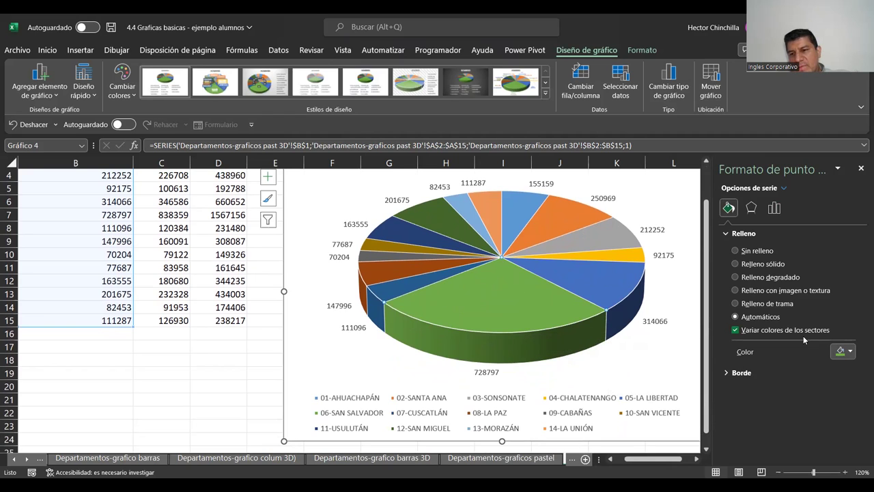
left_click(852, 355)
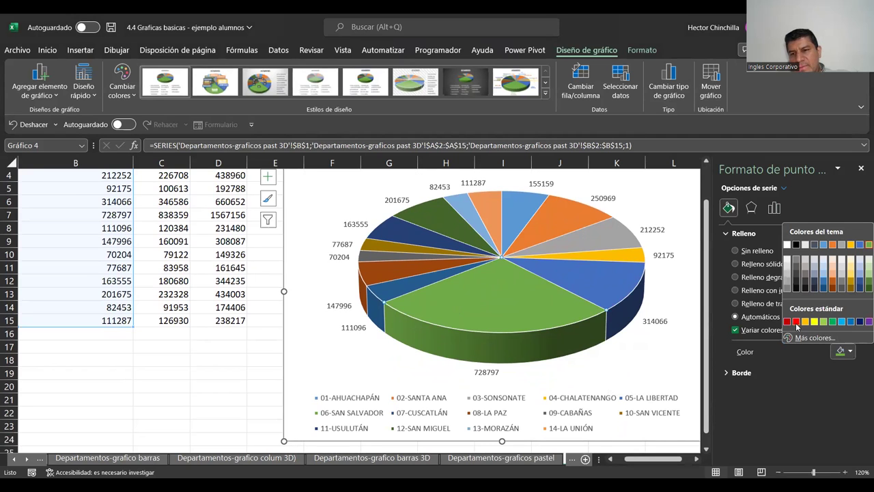
left_click(839, 373)
mouse_move(861, 354)
left_mouse_down()
mouse_move(861, 437)
mouse_move(826, 336)
left_mouse_up()
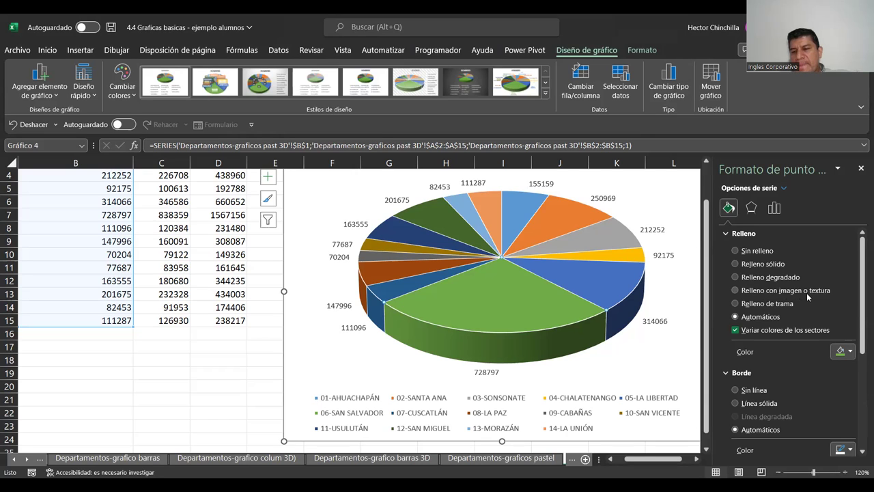
Step: Set the 06-SAN SALVADOR slice to Relleno con imagen o textura, giving a default wood texture
left_click(736, 290)
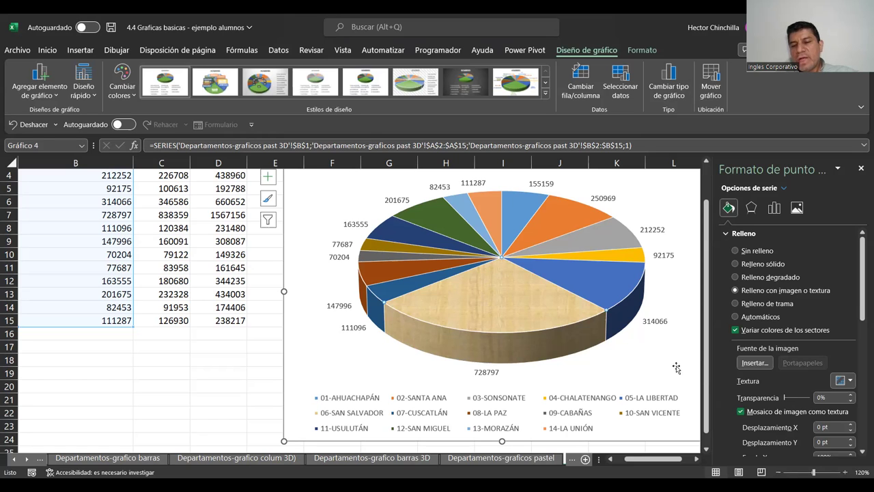
Step: Start inserting a picture for the slice fill and open the Stock Images library
left_click(751, 363)
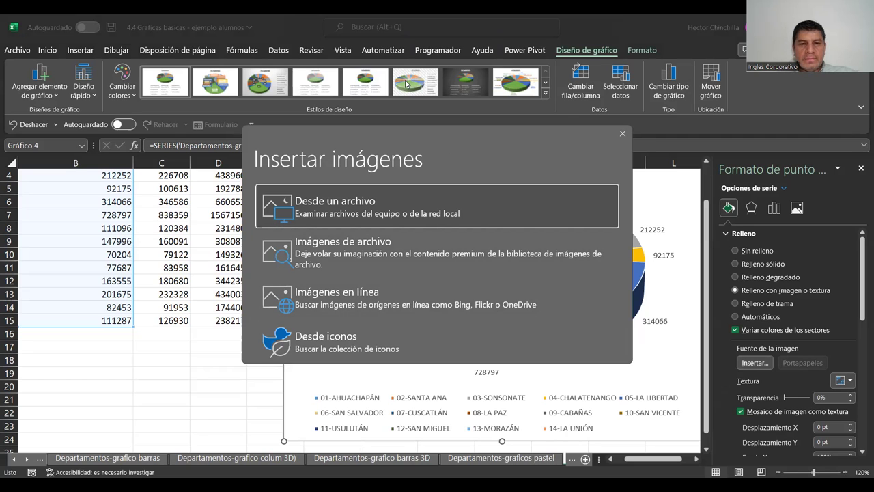
left_click_drag(410, 140, 232, 142)
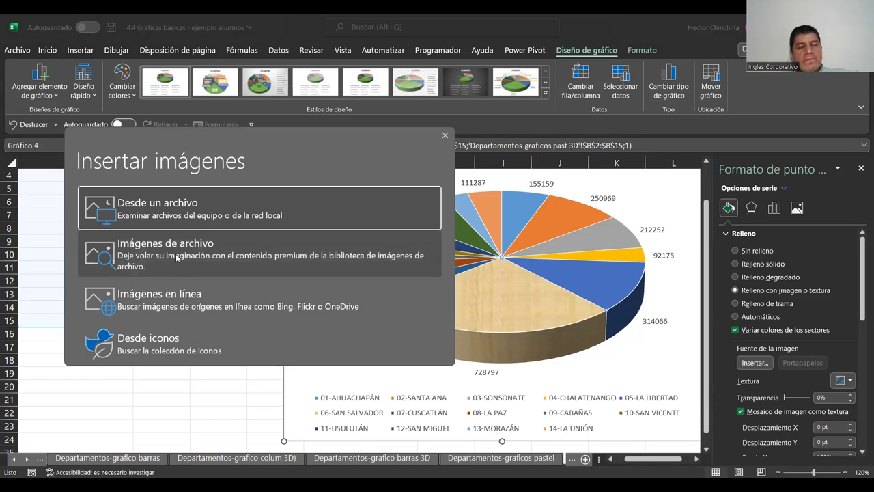
left_click(177, 258)
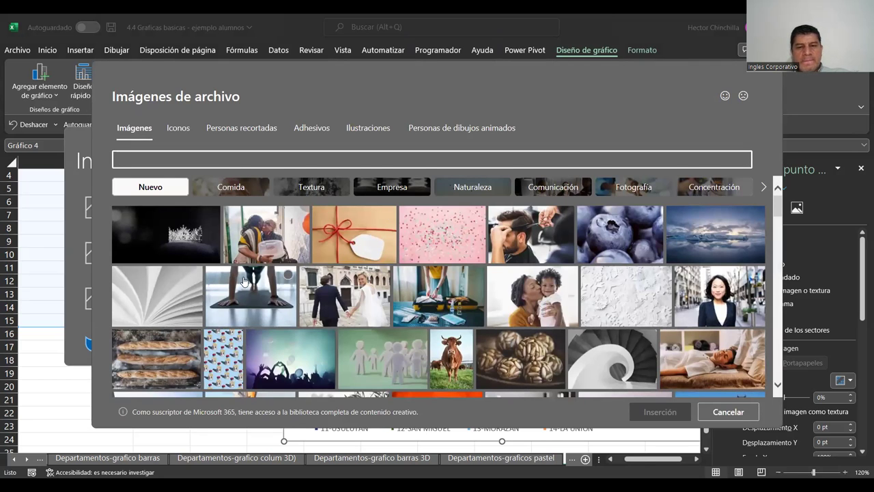
Step: Browse the stock photos and select the businessman reading papers
scroll(221, 287, "down", 1)
scroll(221, 287, "down", 1)
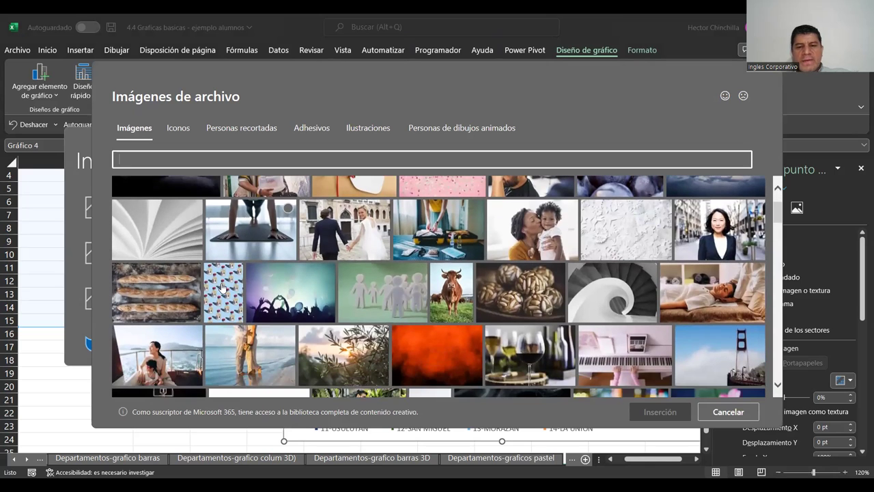
scroll(222, 287, "down", 1)
scroll(212, 283, "down", 1)
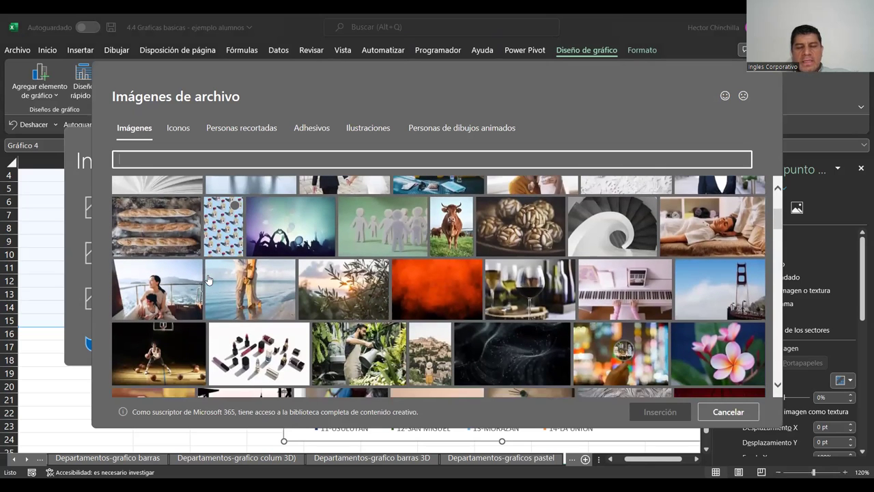
scroll(209, 280, "down", 1)
scroll(209, 280, "down", 1)
scroll(207, 279, "down", 2)
scroll(206, 278, "down", 2)
scroll(205, 279, "down", 2)
scroll(205, 279, "down", 1)
scroll(206, 280, "down", 1)
scroll(205, 281, "down", 2)
scroll(205, 280, "down", 1)
scroll(205, 280, "down", 1)
scroll(205, 280, "down", 2)
scroll(205, 280, "down", 2)
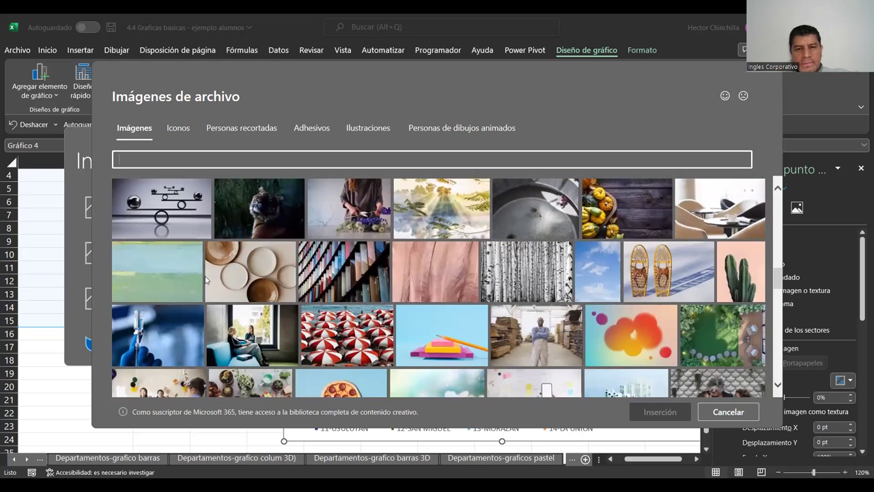
scroll(206, 279, "down", 1)
scroll(205, 278, "down", 1)
scroll(206, 279, "down", 1)
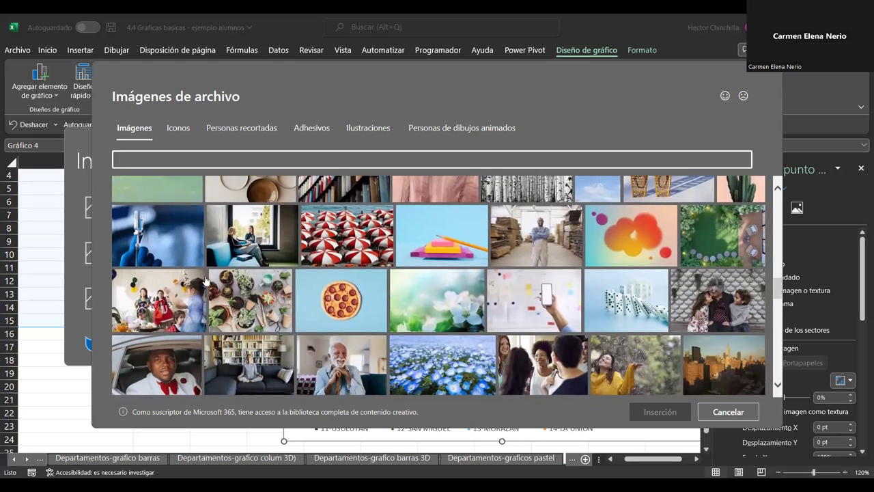
scroll(205, 280, "down", 1)
scroll(205, 280, "down", 1)
scroll(206, 280, "down", 1)
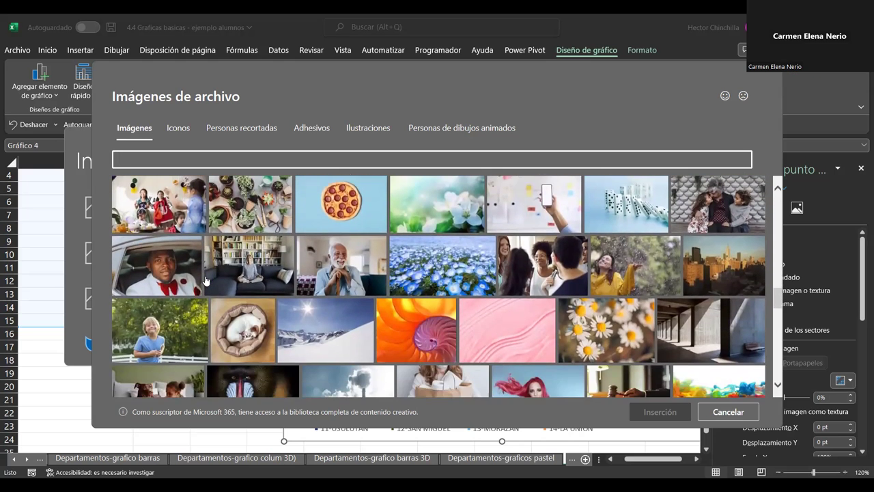
scroll(206, 280, "down", 1)
scroll(206, 280, "down", 1)
scroll(205, 280, "down", 2)
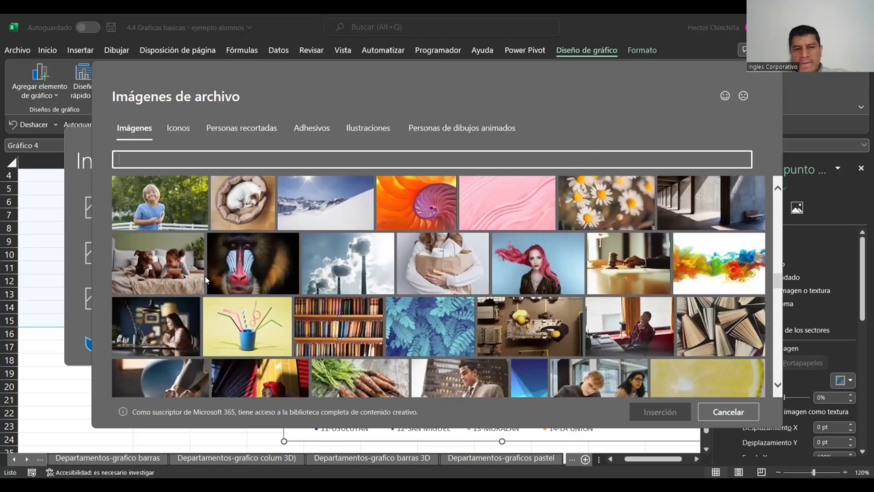
scroll(206, 279, "up", 1)
scroll(205, 275, "up", 1)
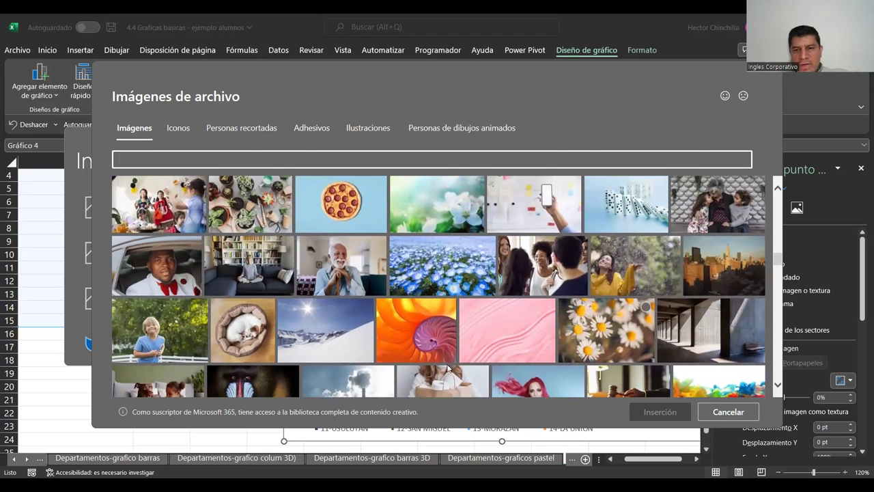
scroll(519, 300, "up", 1)
scroll(539, 310, "up", 1)
scroll(539, 311, "down", 1)
scroll(539, 311, "down", 1)
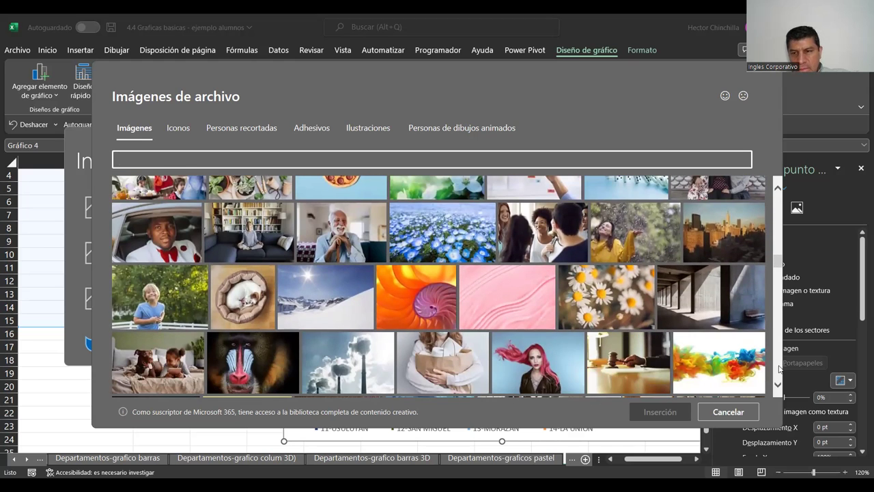
mouse_move(242, 330)
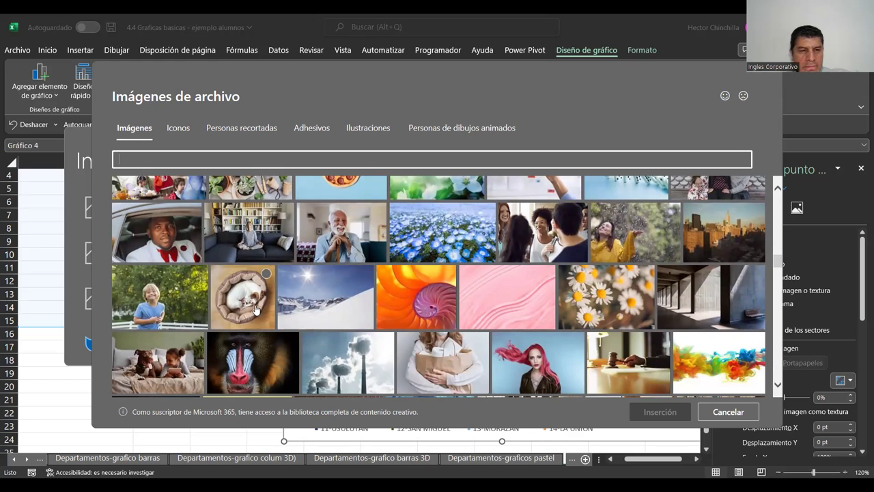
scroll(256, 309, "down", 2)
scroll(307, 286, "down", 2)
scroll(368, 268, "down", 1)
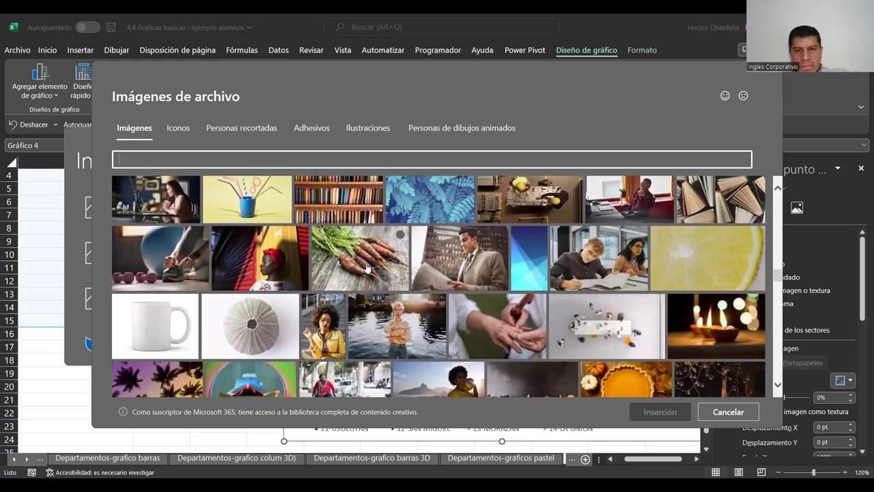
left_click(471, 258)
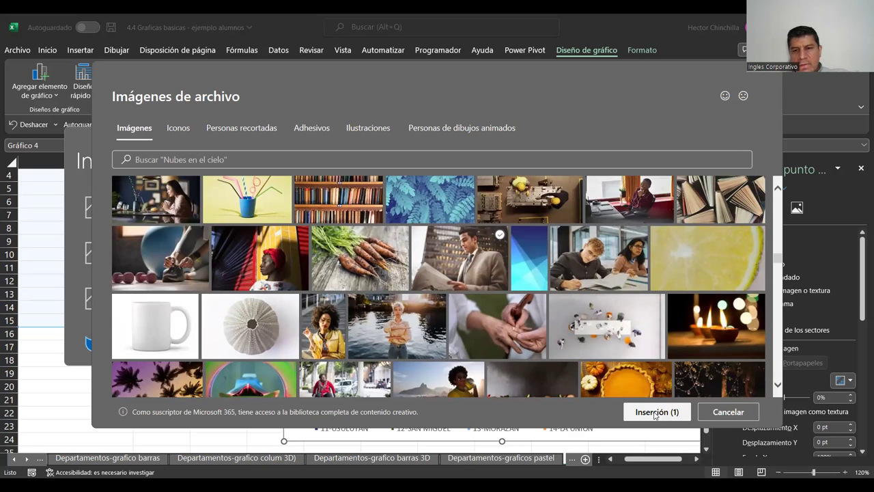
Step: Insert the businessman photo as the slice fill, close the pane, and slightly enlarge the chart
left_click(656, 413)
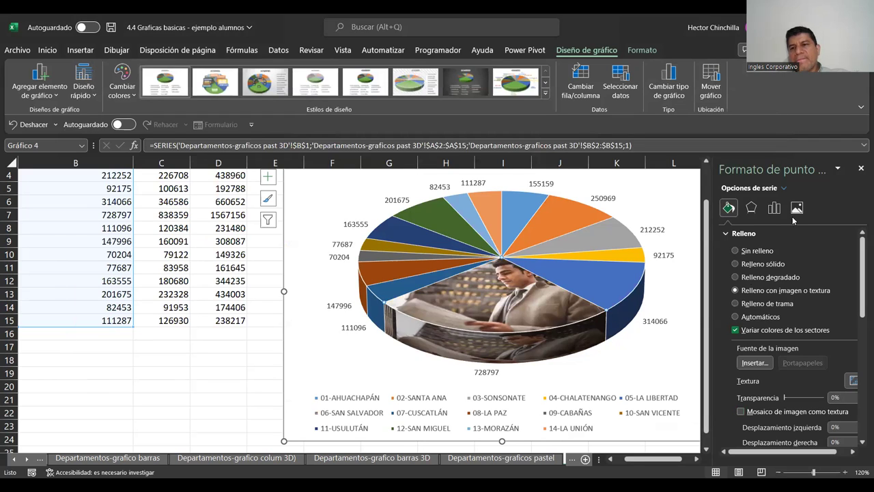
left_click(861, 169)
left_click(764, 303)
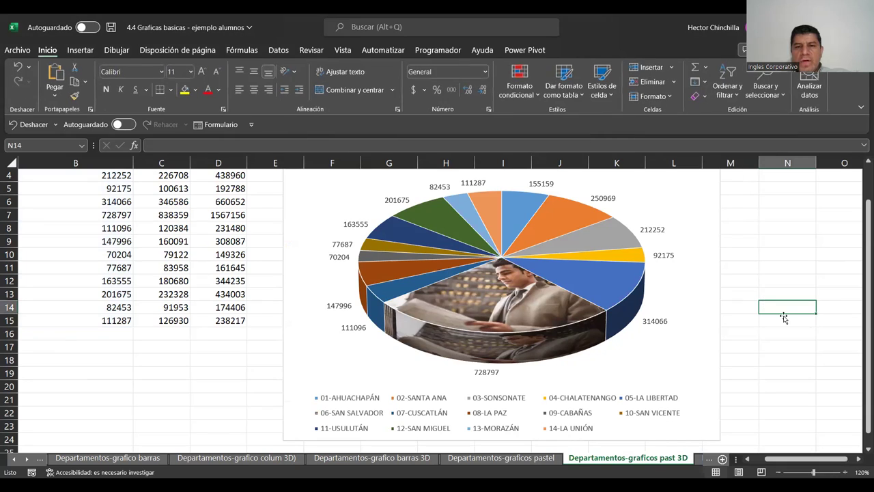
left_click(706, 372)
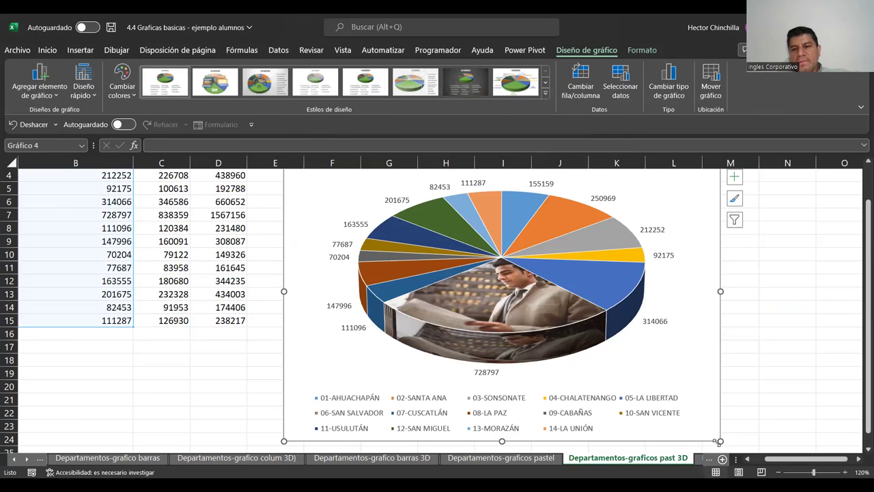
left_click_drag(721, 442, 728, 448)
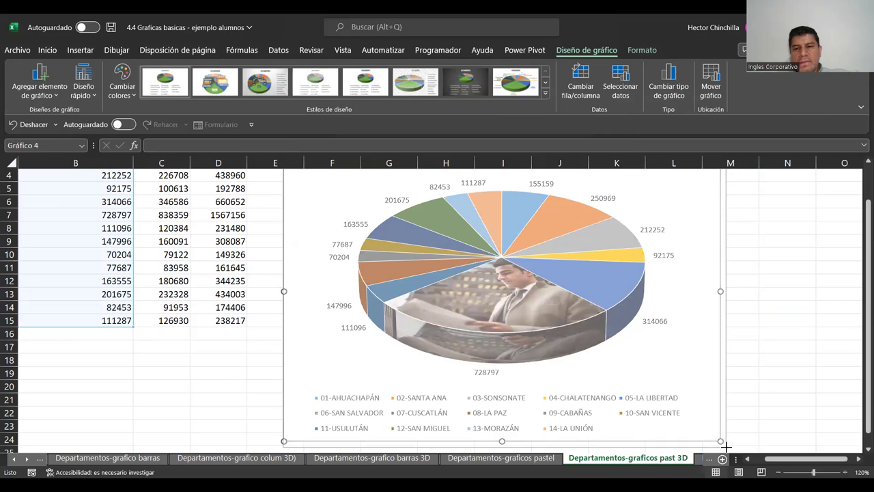
Step: Zoom the sheet to 140% and reselect the HOMBRES pie chart
left_click(196, 410)
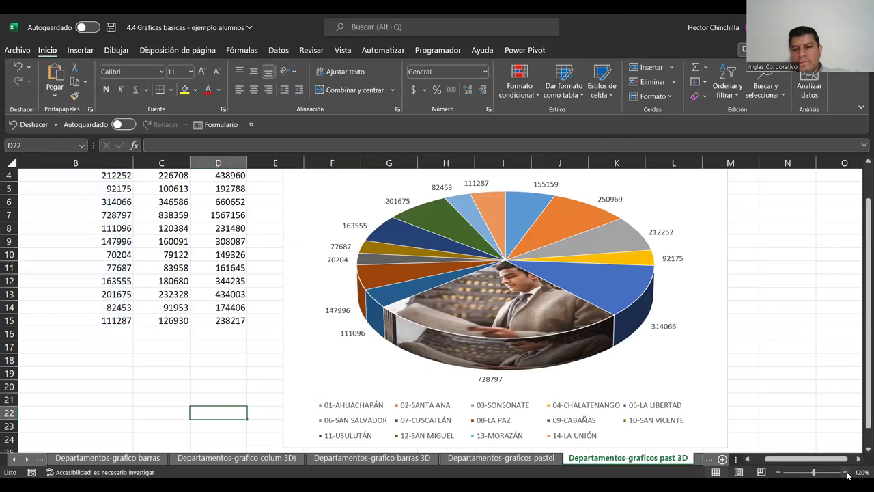
left_click(846, 472)
left_click(846, 472)
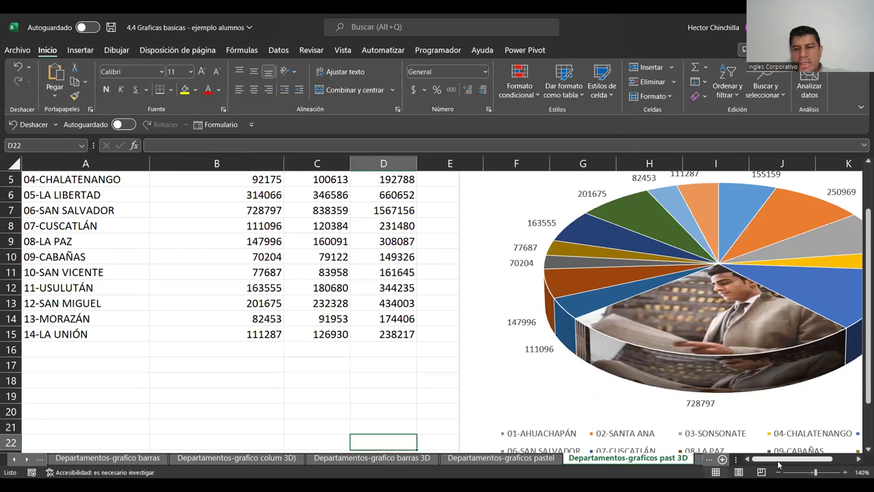
left_click_drag(778, 463, 792, 463)
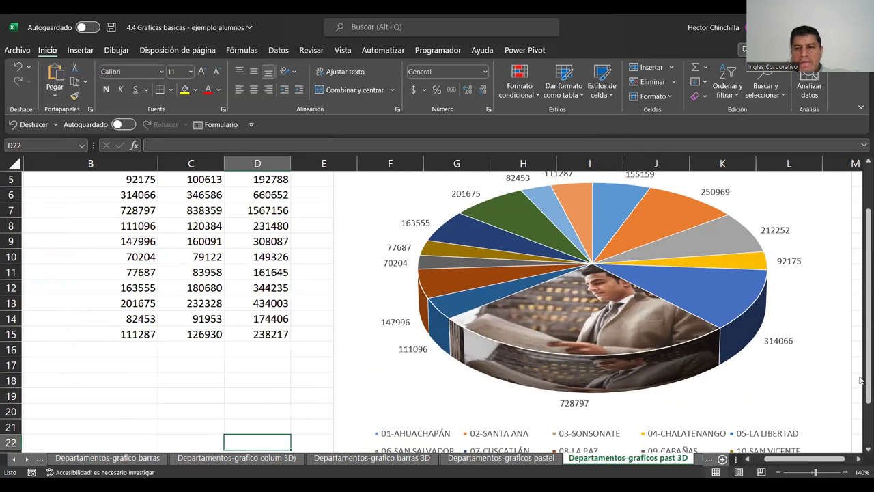
mouse_move(861, 378)
left_mouse_down()
mouse_move(860, 352)
mouse_move(860, 364)
left_mouse_up()
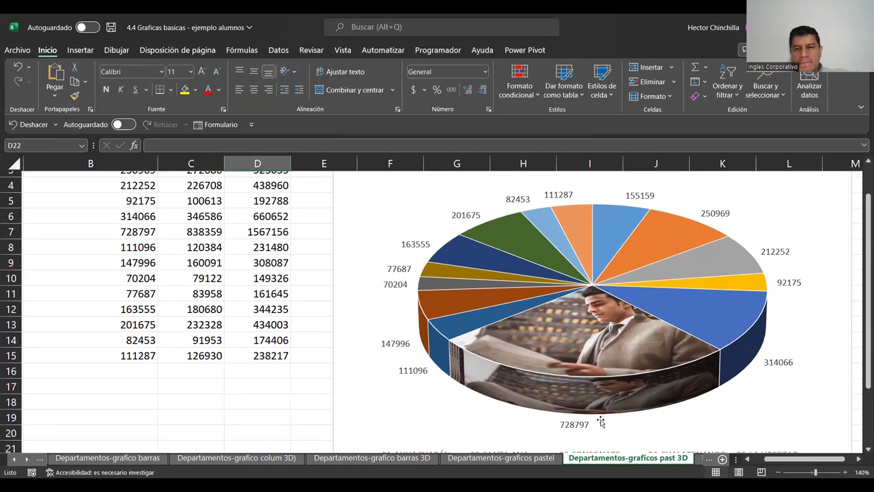
left_click_drag(780, 462, 786, 462)
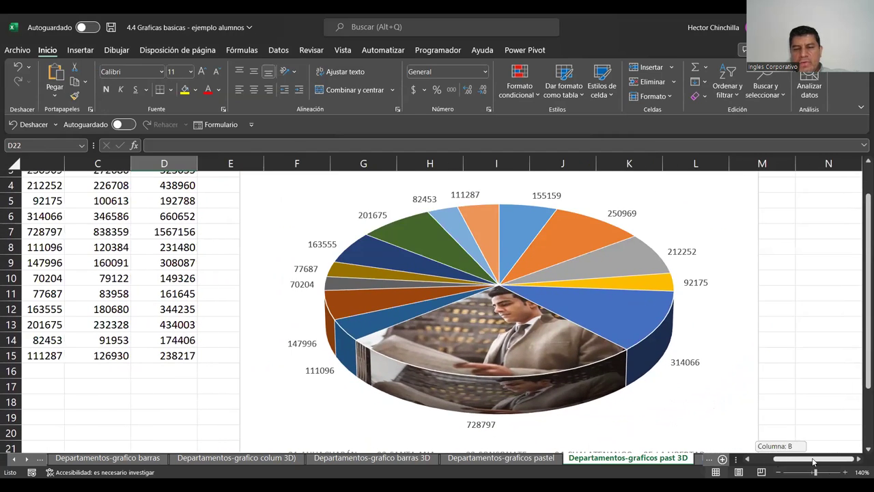
left_click(743, 240)
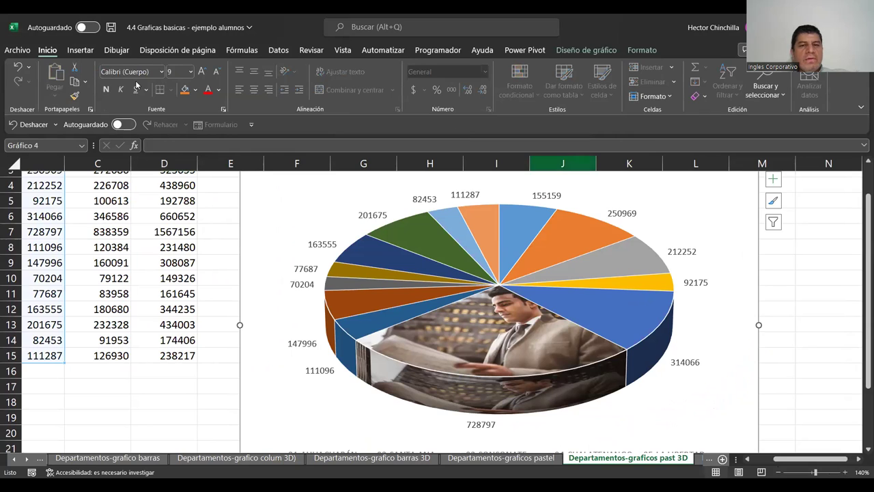
left_click(582, 51)
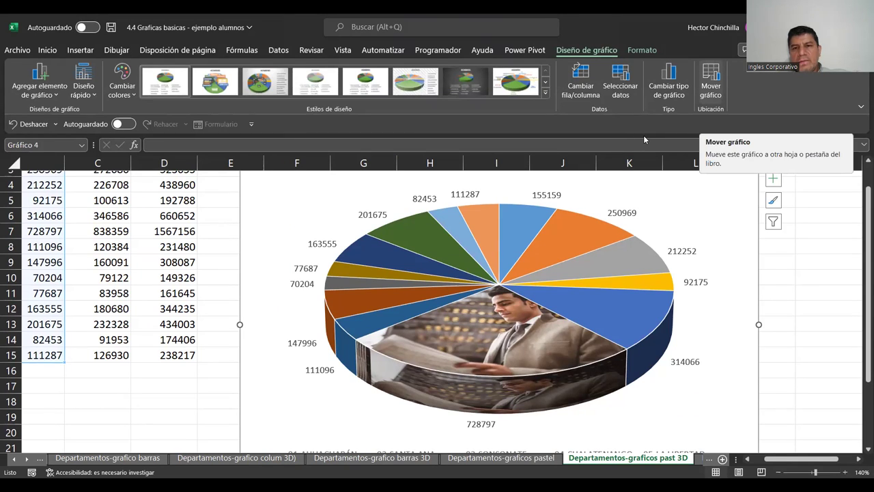
Step: Move the HOMBRES pie to new chart sheet Gráfico2 and zoom it to 100%
left_click(711, 80)
left_click(485, 181)
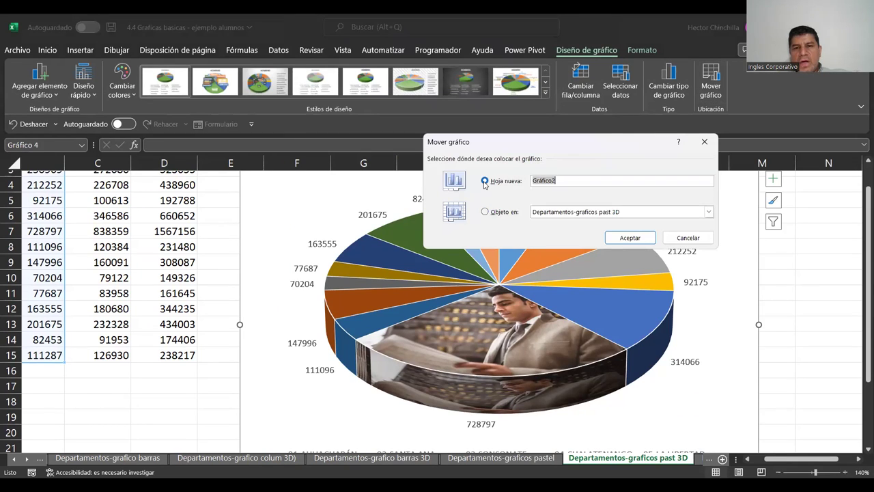
left_click(629, 239)
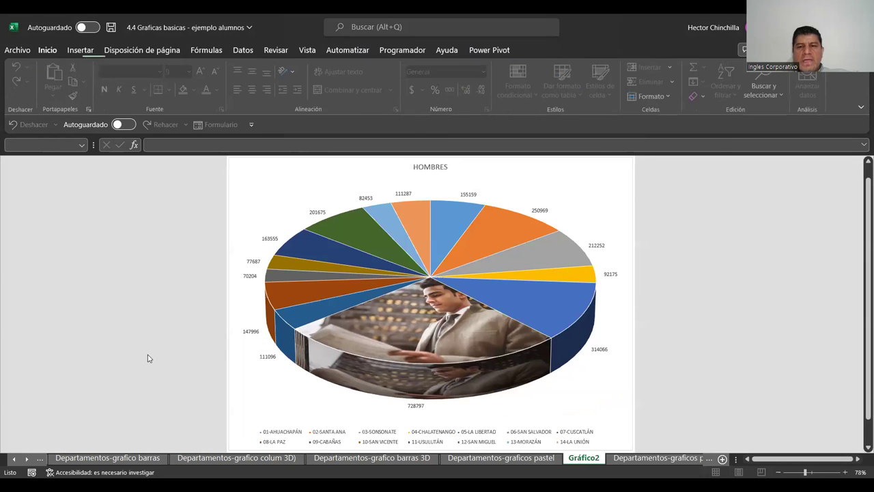
left_click(846, 472)
left_click(846, 472)
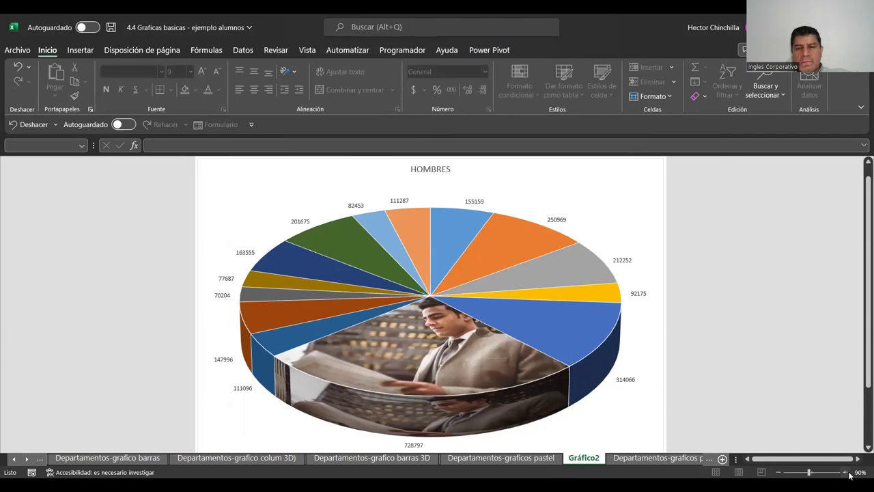
left_click(847, 472)
scroll(861, 380, "down", 2)
mouse_move(861, 380)
left_mouse_down()
mouse_move(861, 420)
mouse_move(861, 391)
left_mouse_up()
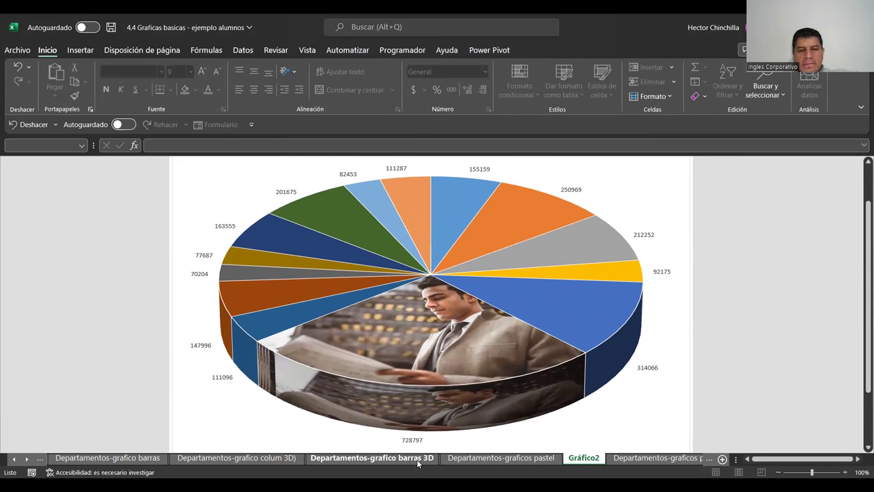
Step: On the past 3D sheet, select department names A1:A15 together with MUJERES column C1:C15
left_click(618, 463)
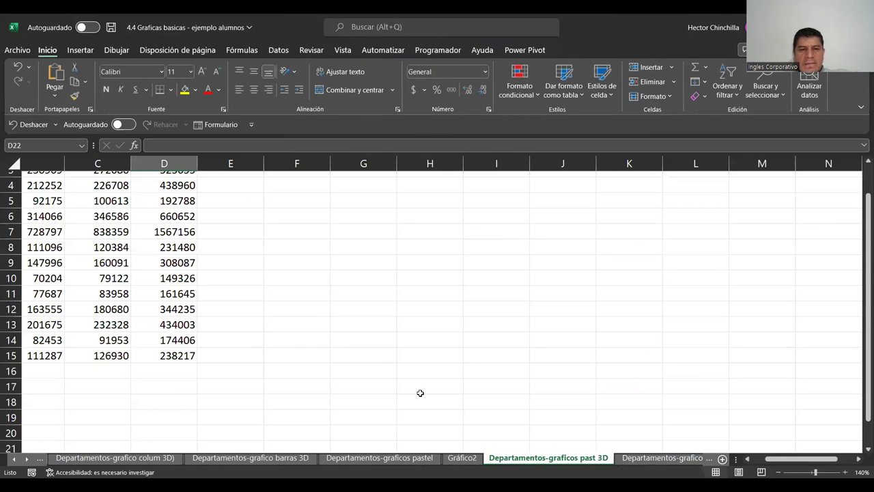
scroll(361, 348, "up", 2)
left_click(358, 325)
key("Left")
key("Left")
key("Left")
key("Left")
key("Left")
key("Left")
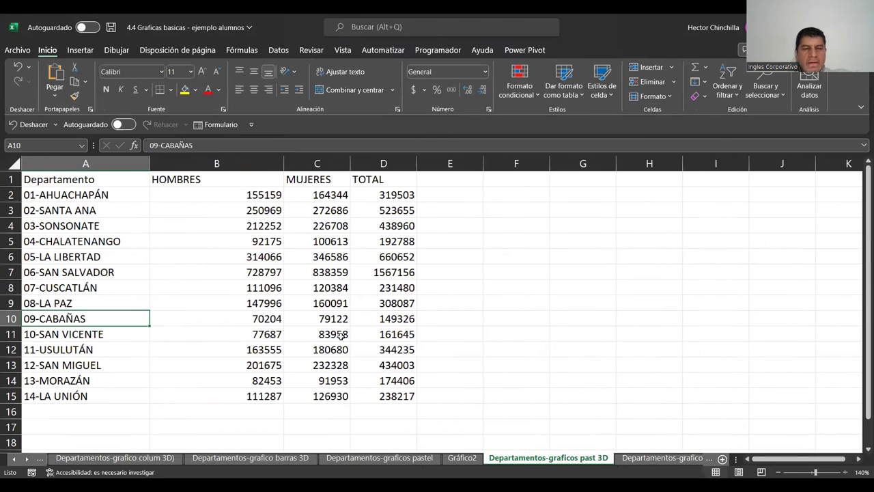
left_click_drag(108, 178, 116, 394)
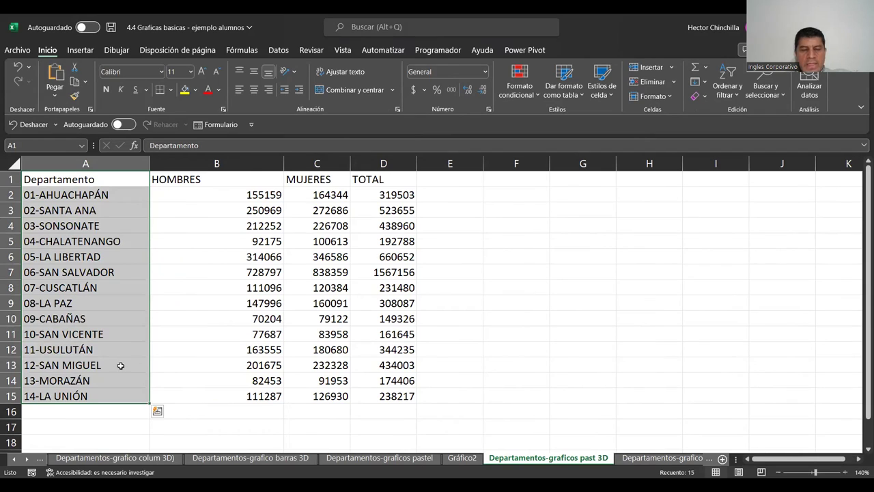
left_click(126, 249)
left_click_drag(103, 179, 113, 397)
left_click_drag(318, 179, 335, 394)
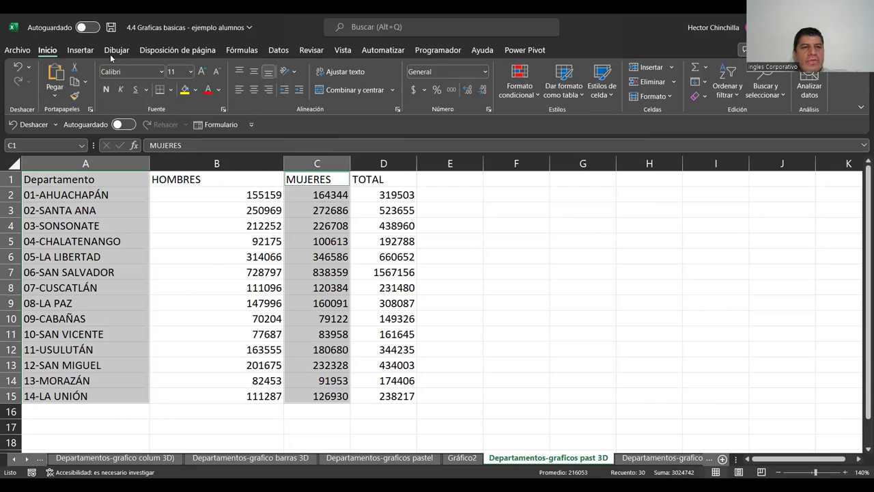
left_click(82, 51)
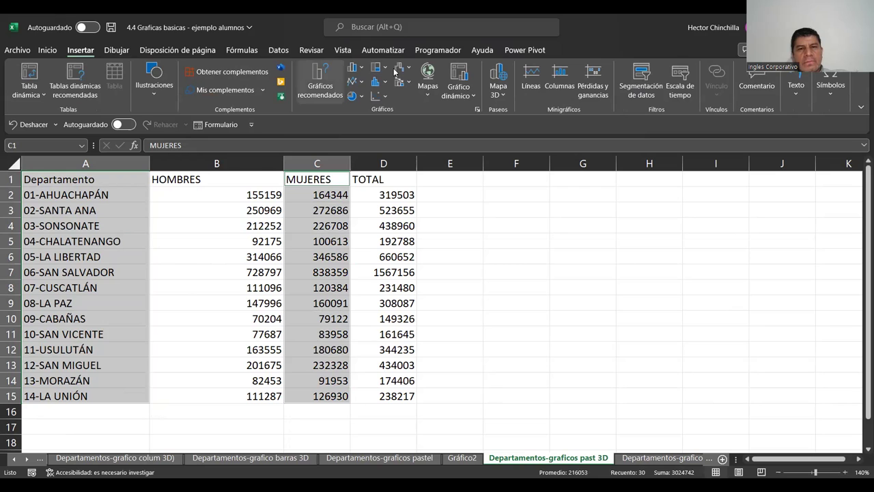
Step: Insert a 3-D Pie of the selection, place it right of the table, and enlarge it
left_click(353, 94)
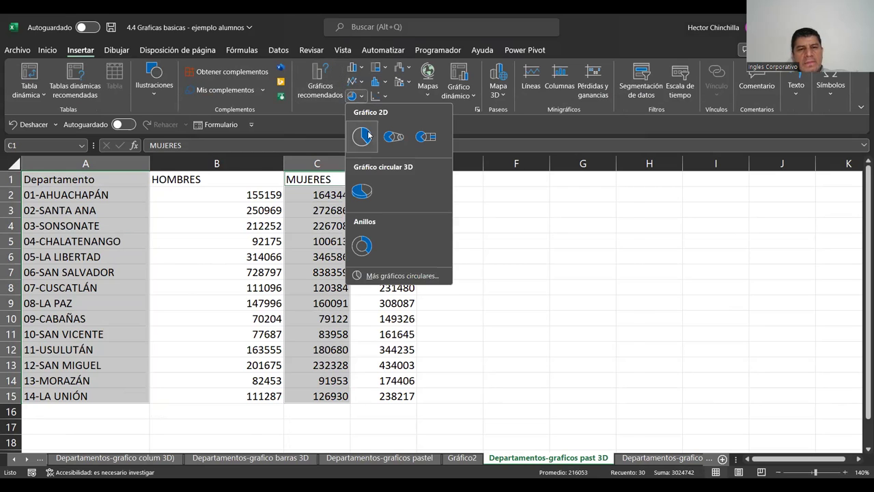
left_click(370, 190)
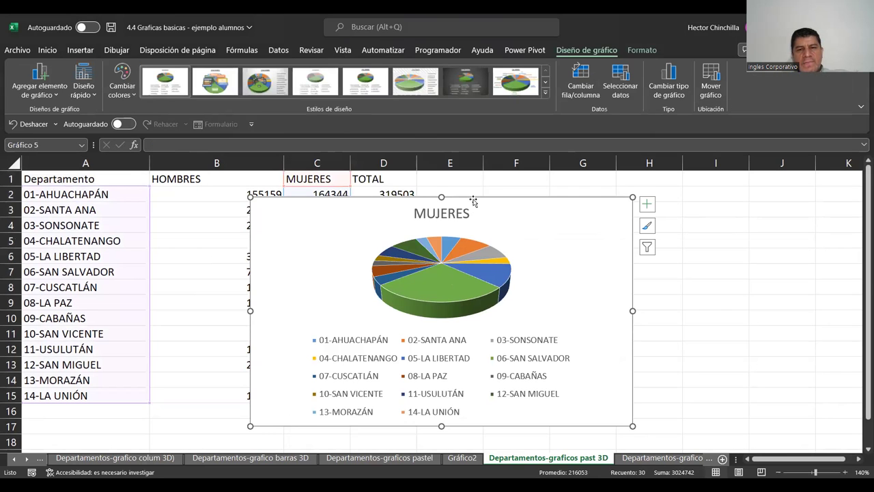
left_click_drag(473, 205, 640, 187)
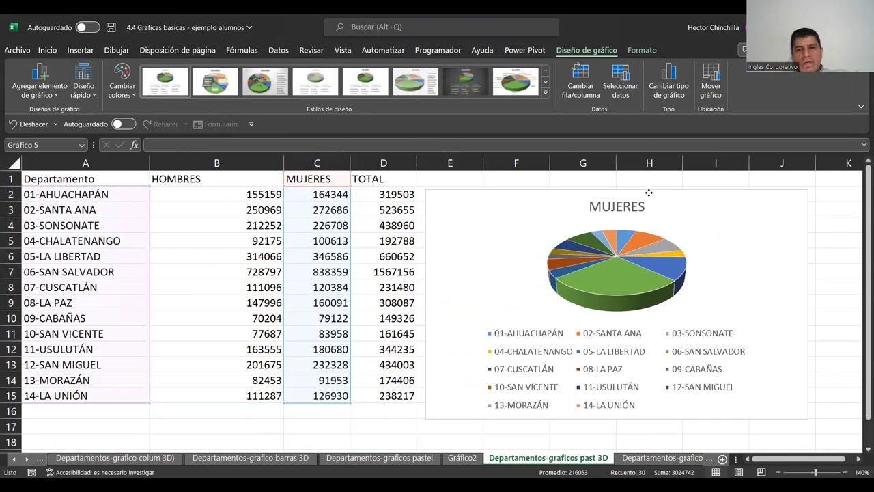
left_click_drag(639, 187, 620, 188)
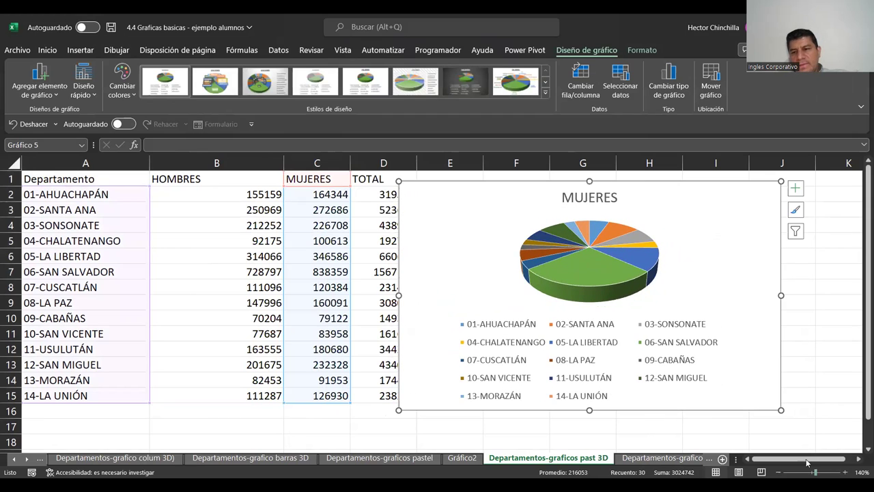
scroll(847, 417, "down", 1)
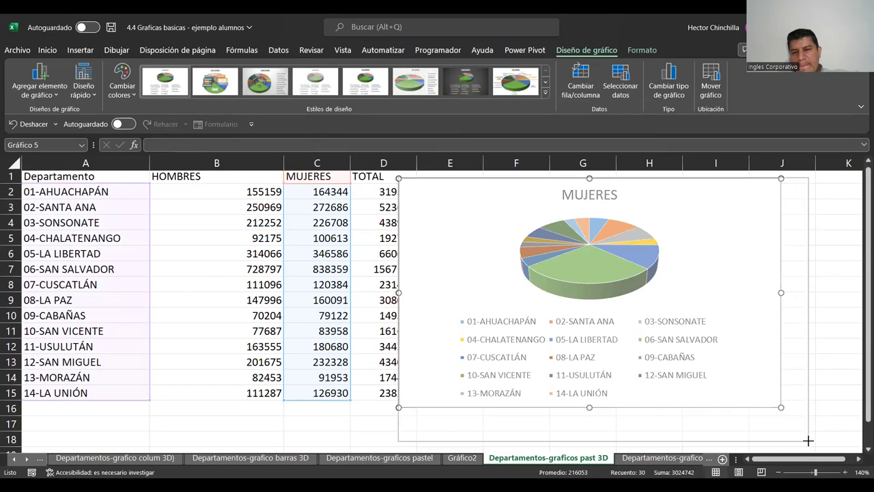
left_click_drag(782, 407, 809, 440)
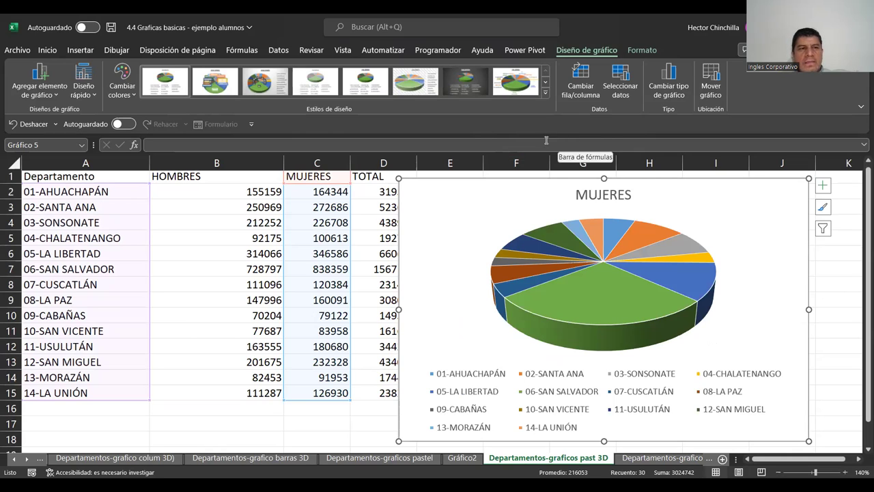
Step: Apply a new multicolour palette to the MUJERES pie chart
left_click(134, 96)
left_click(138, 134)
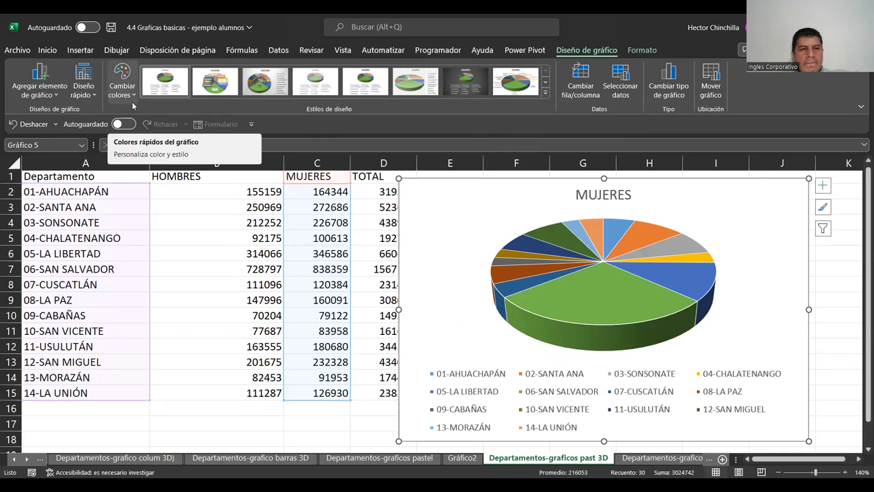
left_click(132, 102)
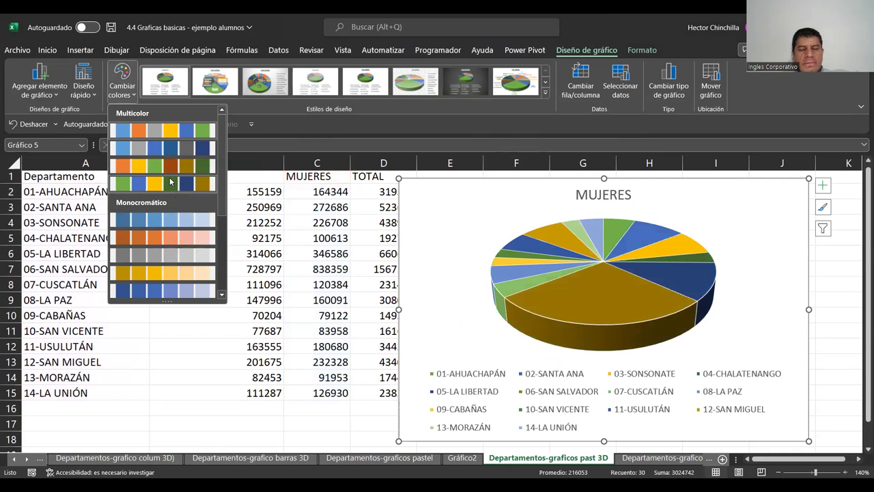
left_click(307, 194)
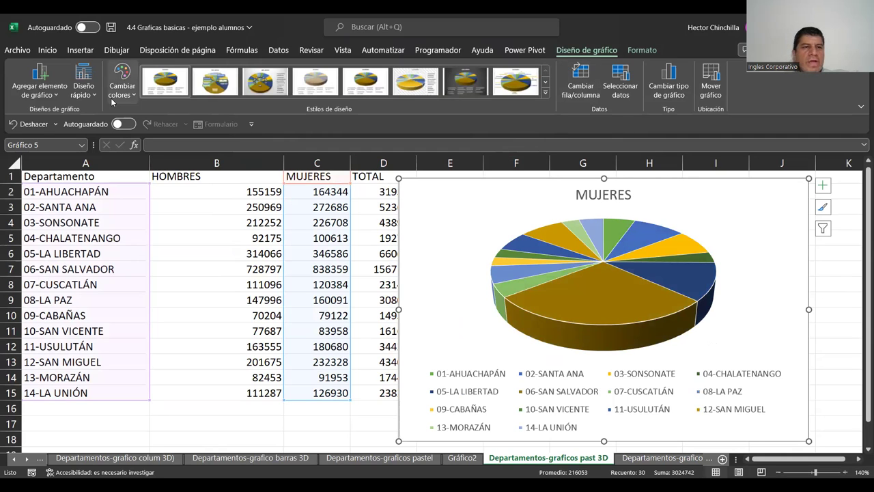
left_click(857, 286)
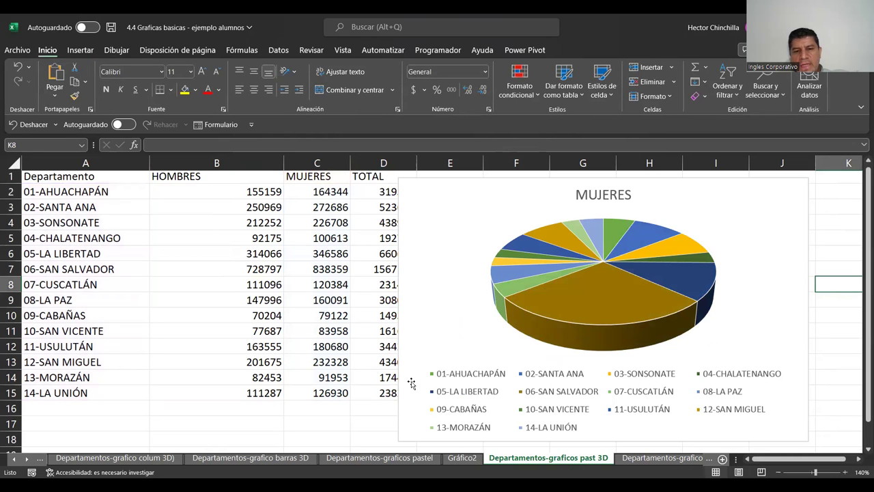
Step: Enlarge the MUJERES pie and turn on Etiquetas de datos showing slice values
left_click_drag(400, 437, 390, 449)
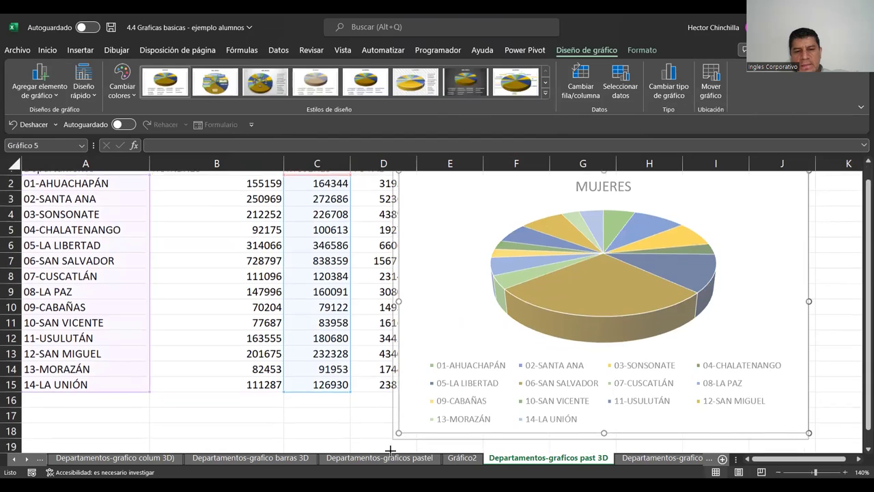
left_click_drag(863, 236, 862, 164)
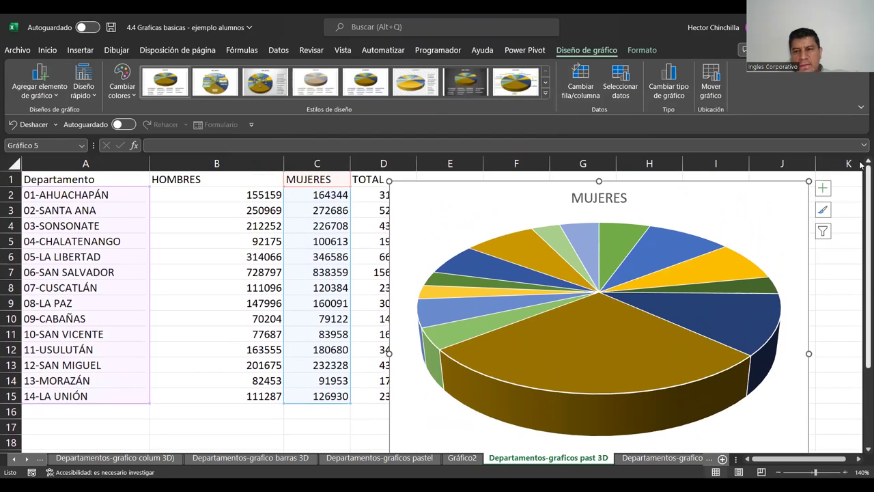
left_click(823, 191)
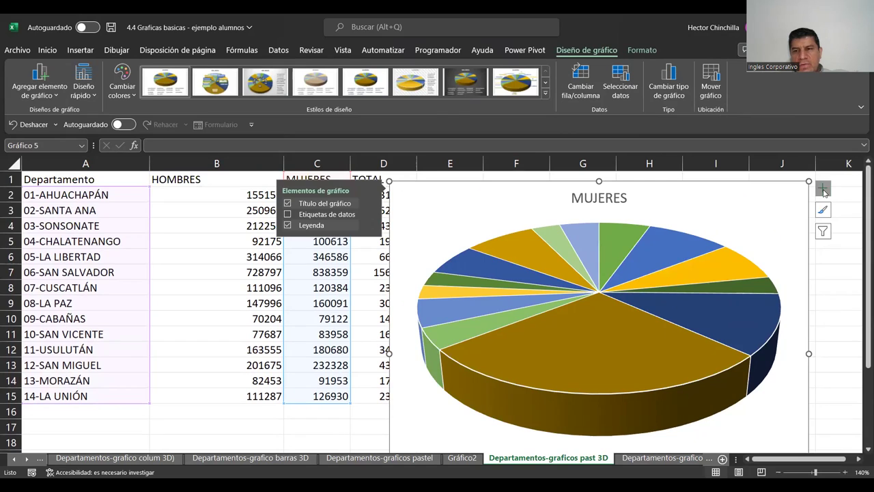
left_click(288, 215)
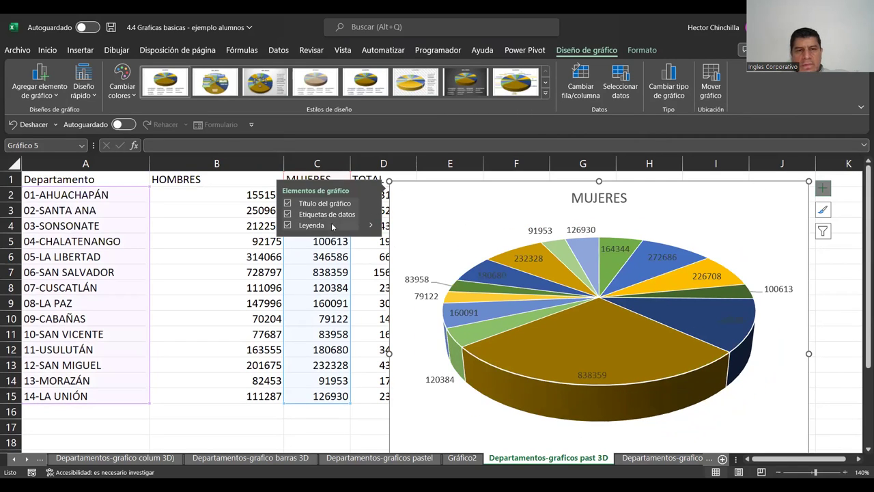
left_click(370, 214)
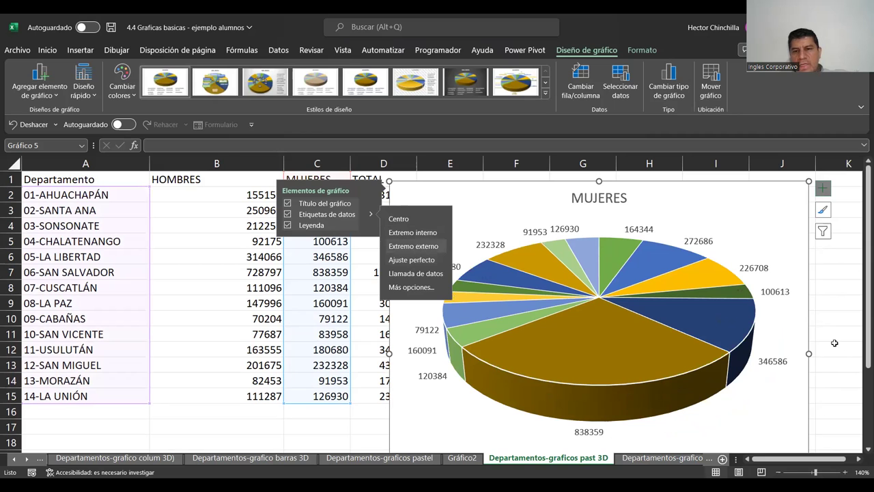
left_click(847, 321)
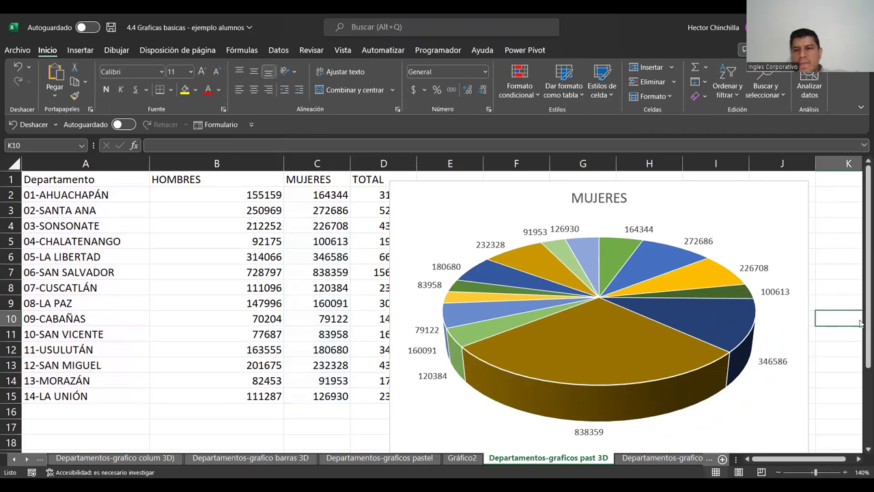
left_click_drag(862, 309, 861, 309)
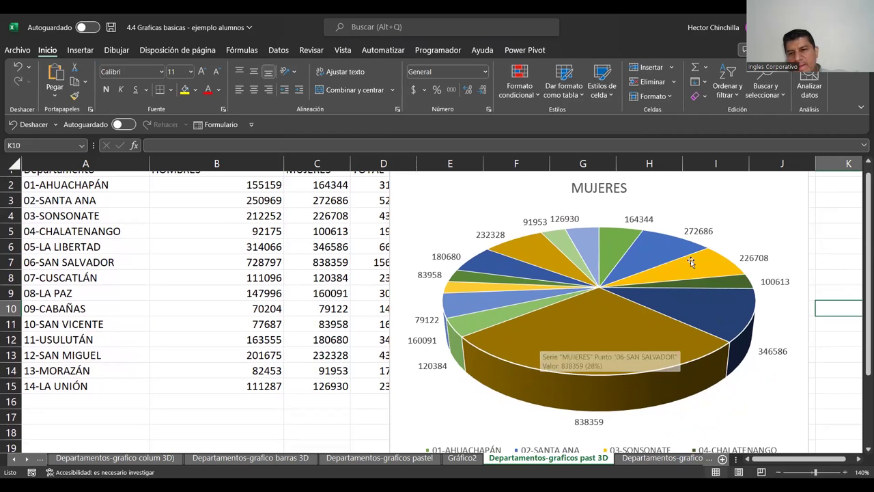
Step: Select the pie series and then only the largest 838359 slice
left_click(795, 207)
left_click(634, 265)
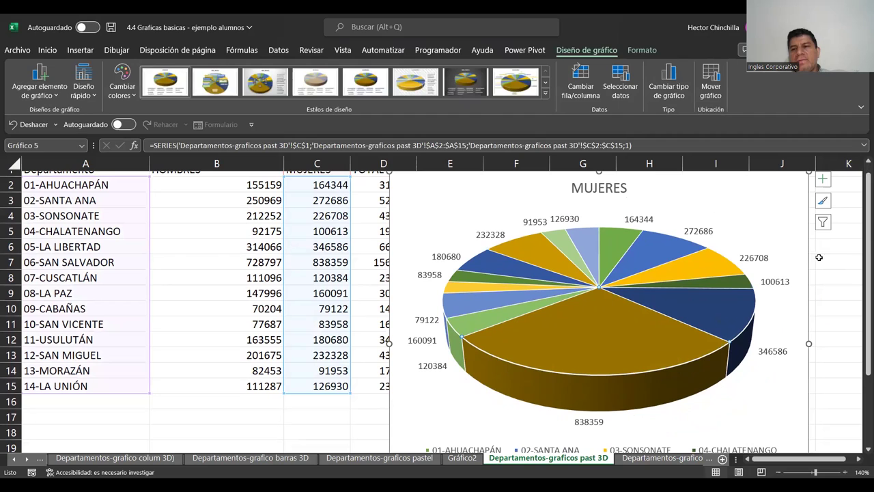
left_click(840, 260)
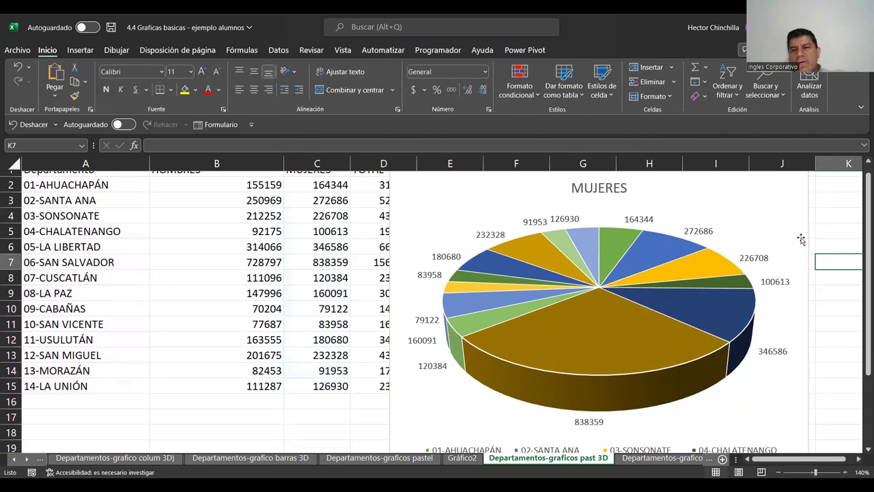
left_click(801, 239)
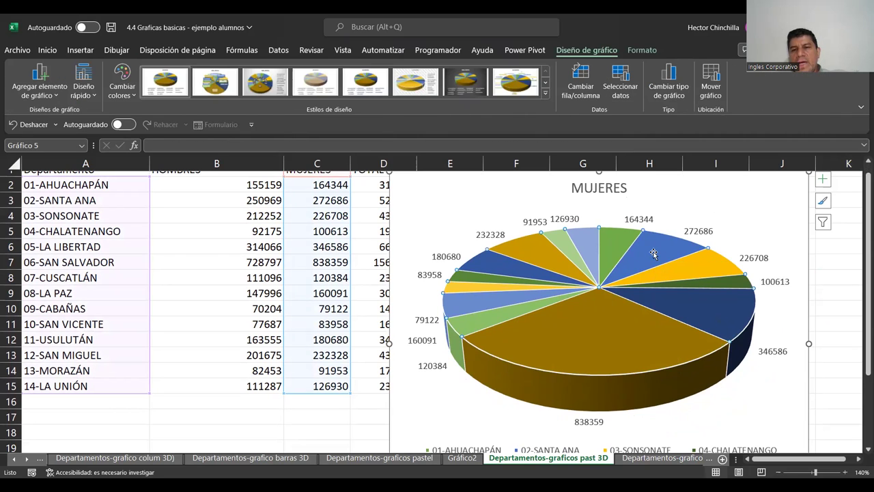
left_click(654, 253)
left_click(605, 323)
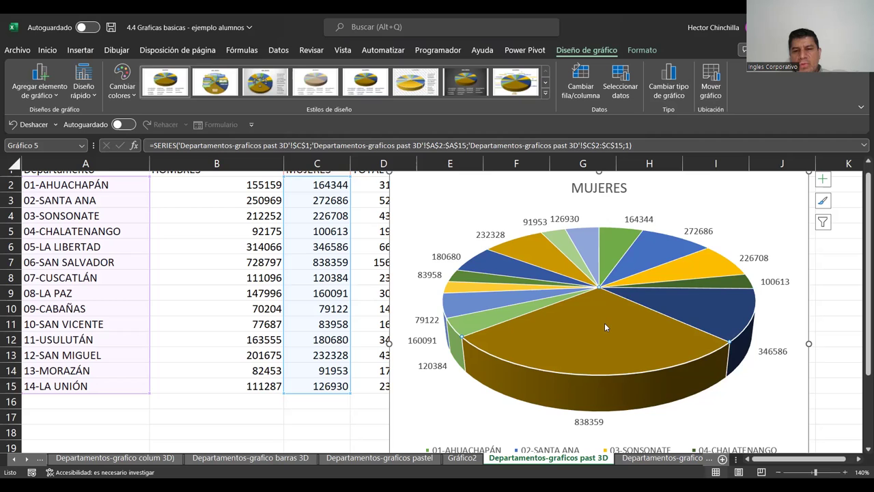
Step: Switch the 838359 MUJERES slice's fill to Relleno con imagen o textura in Formato de punto de datos
right_click(604, 324)
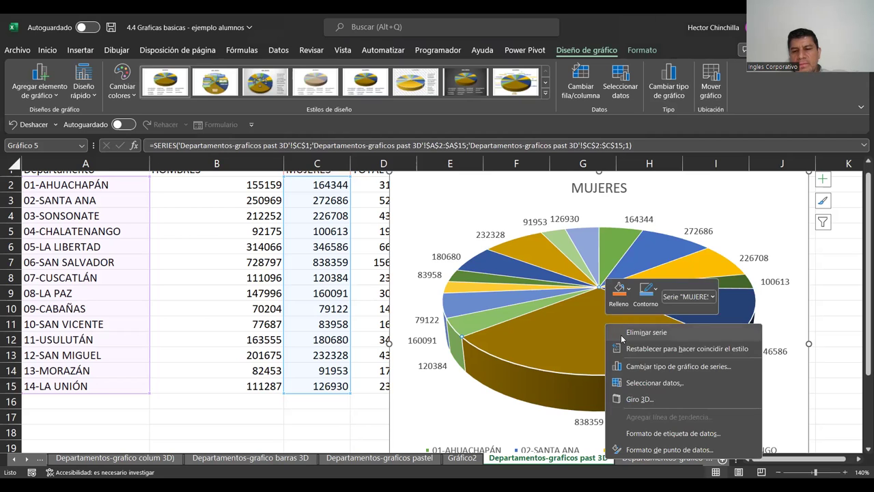
left_click(642, 449)
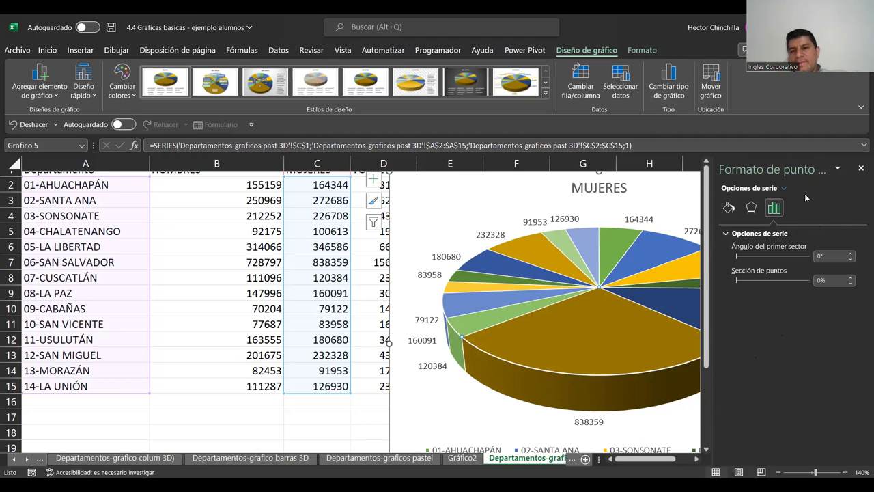
left_click(728, 208)
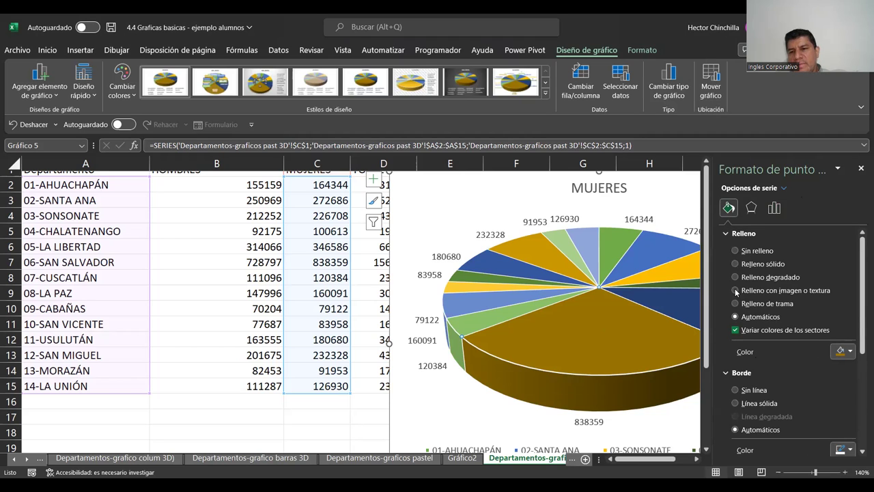
left_click(735, 290)
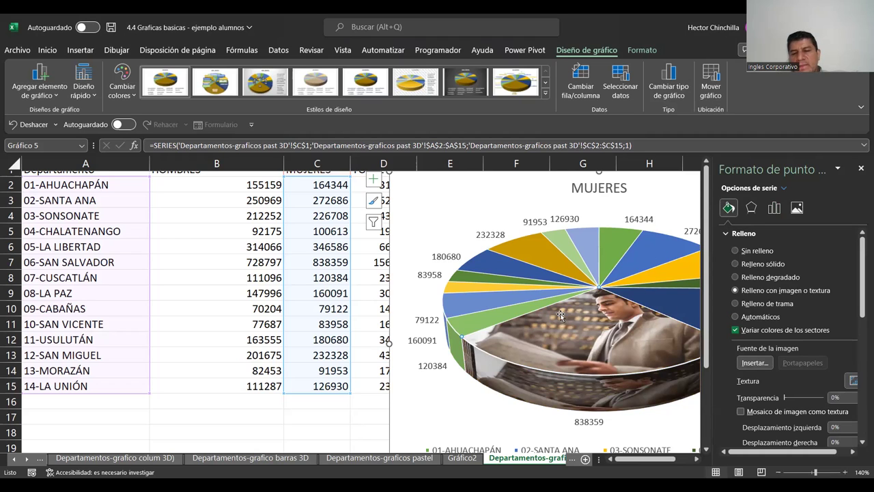
Step: Insert the stock photo of a woman on a city street as the 838359 slice's fill
left_click(752, 363)
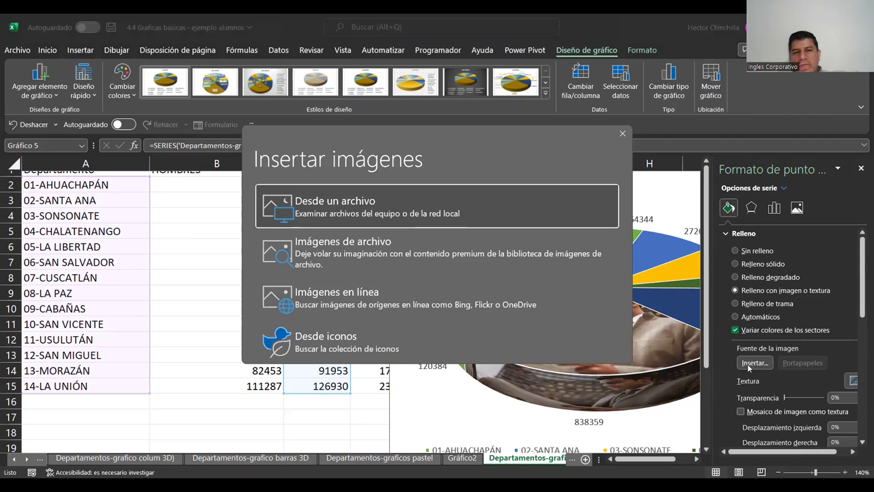
left_click(325, 258)
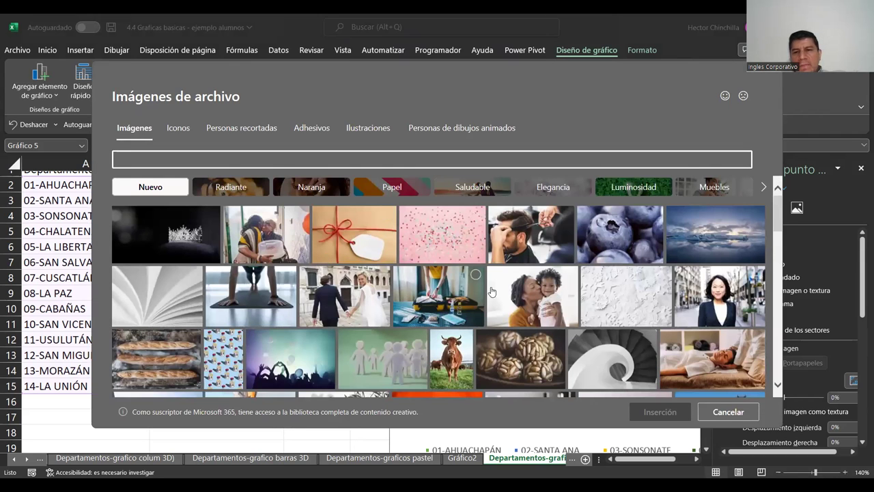
left_click(708, 297)
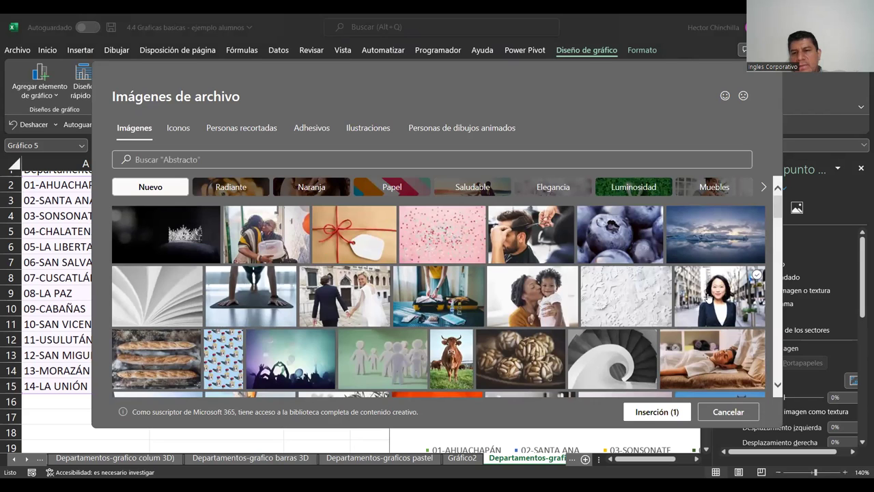
left_click(648, 413)
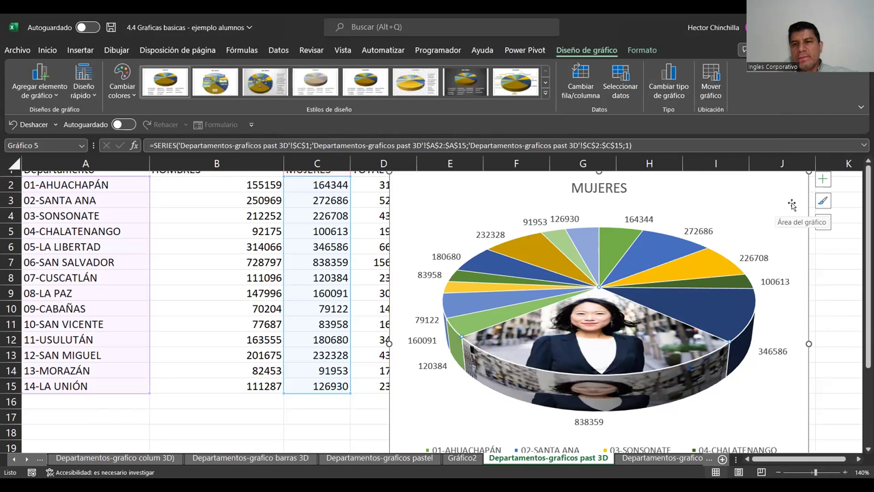
Step: Move the MUJERES pie chart to a new chart sheet, Gráfico4
left_click(707, 82)
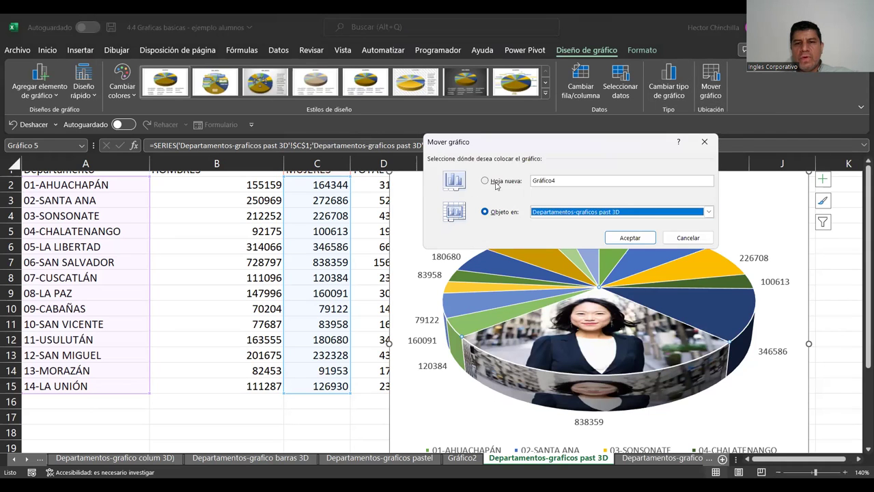
left_click(485, 181)
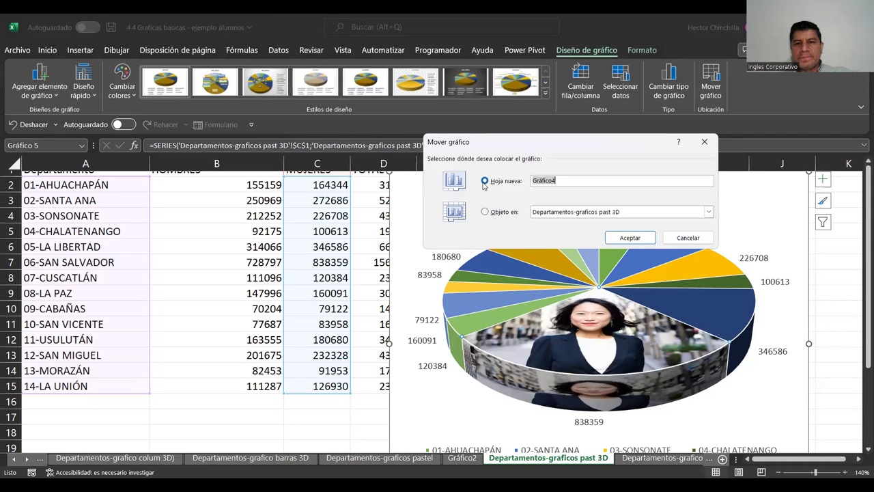
left_click(629, 238)
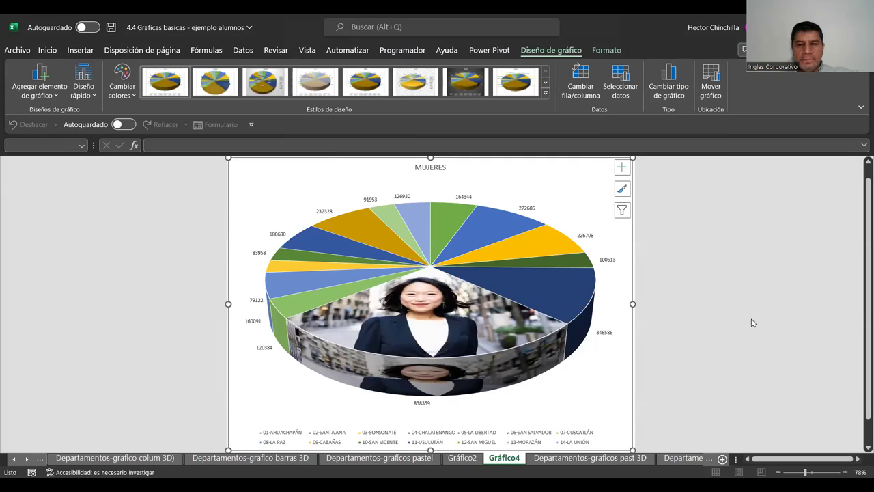
left_click(676, 351)
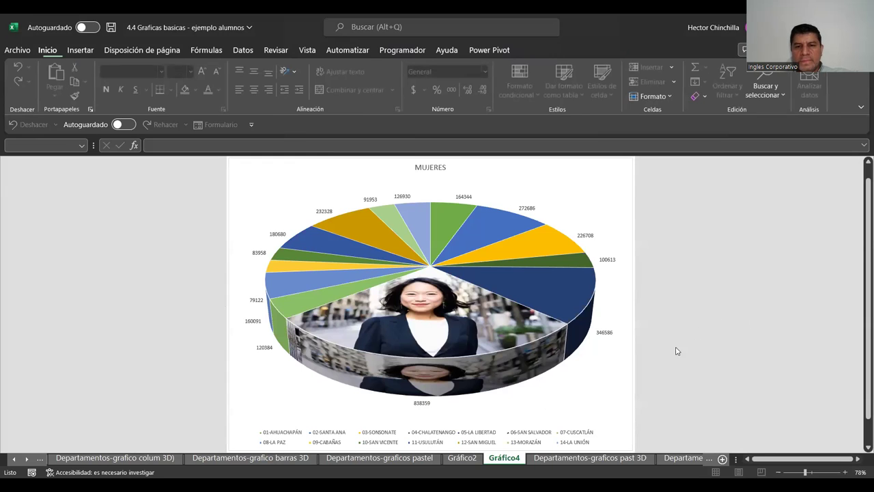
Step: Return to the Departamentos-graficos past 3D data sheet
left_click(845, 472)
left_click(846, 472)
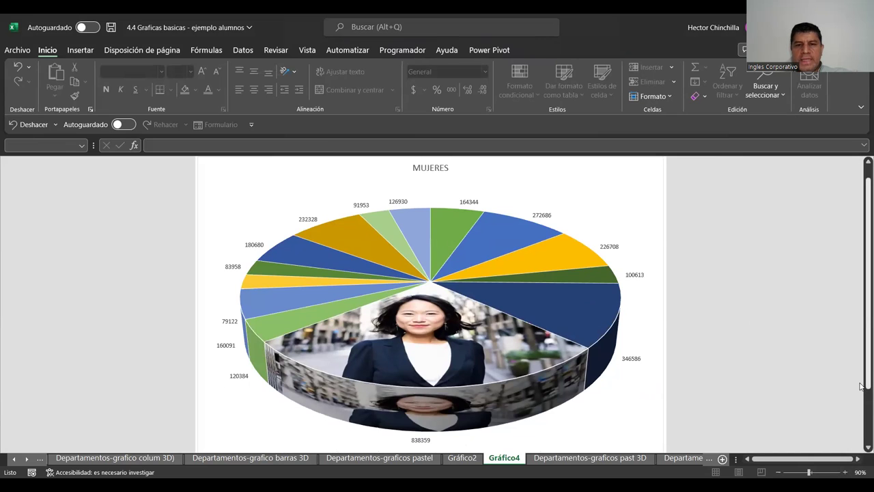
scroll(860, 393, "down", 1)
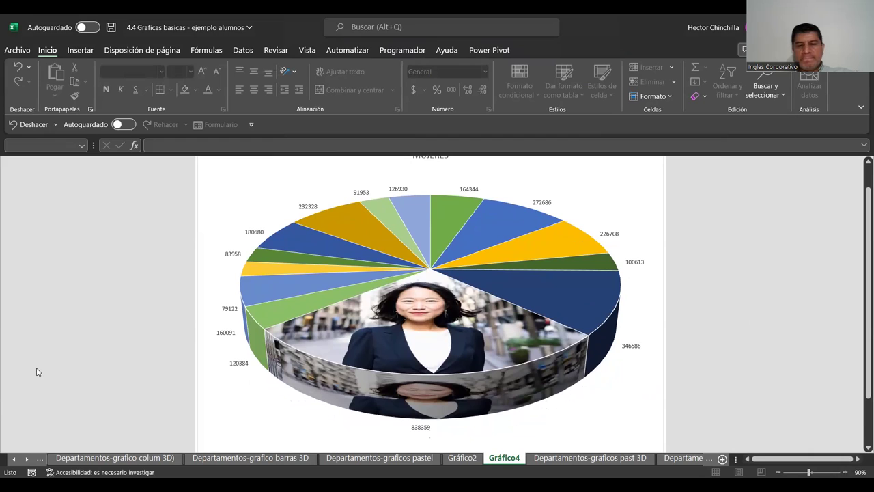
mouse_move(551, 447)
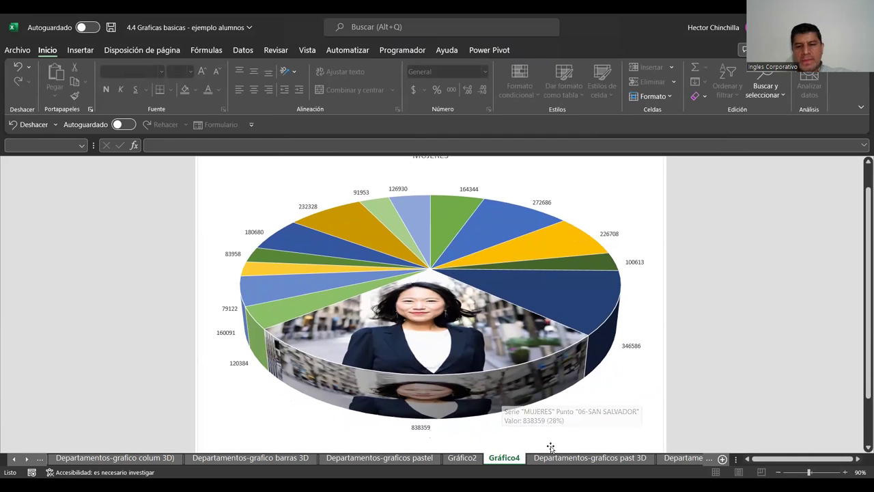
left_click(551, 458)
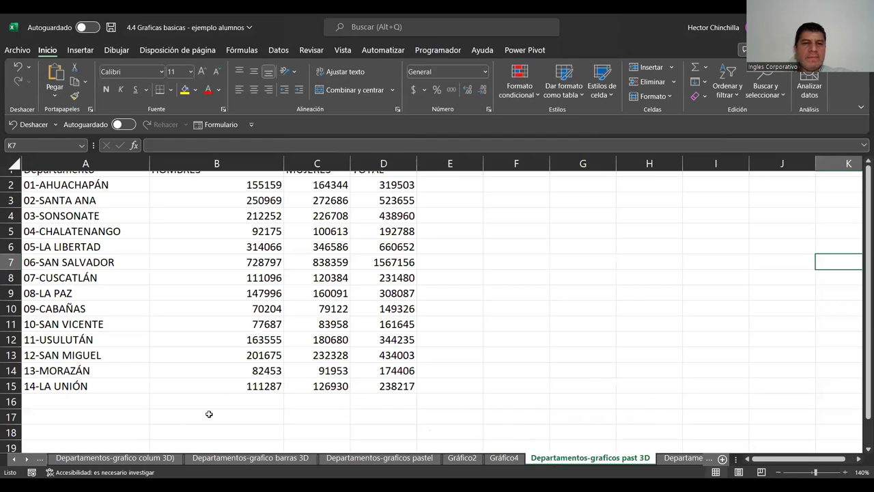
Step: Insert a Circular 3D pie of department names A1:A15 and TOTAL D1:D15, placed right of the table
scroll(209, 414, "up", 1)
left_click_drag(80, 179, 78, 393)
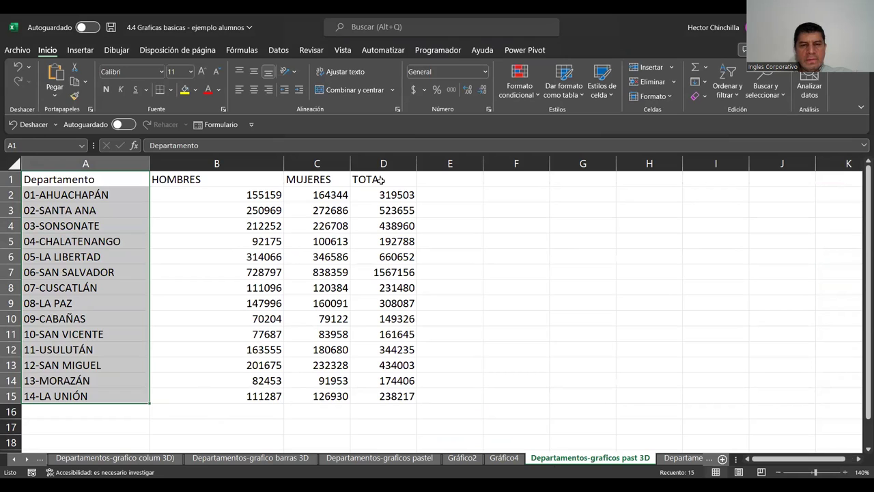
left_click_drag(381, 180, 403, 391, "ctrl")
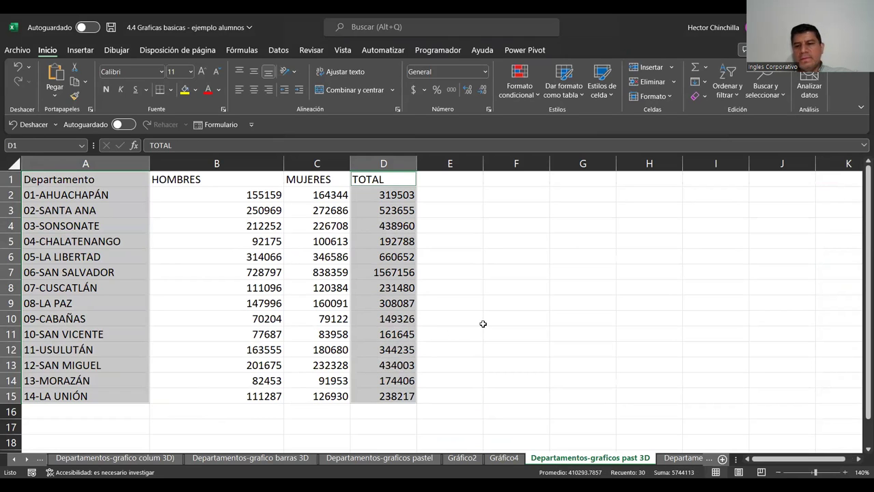
left_click(80, 50)
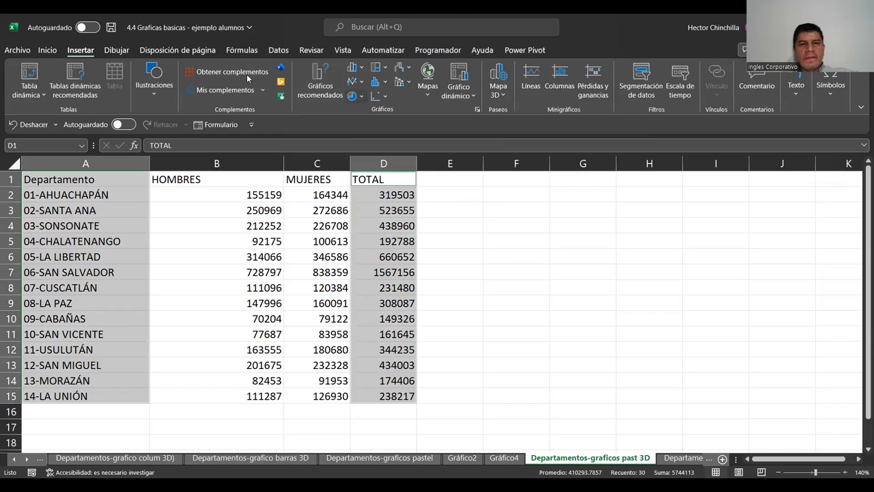
left_click(352, 96)
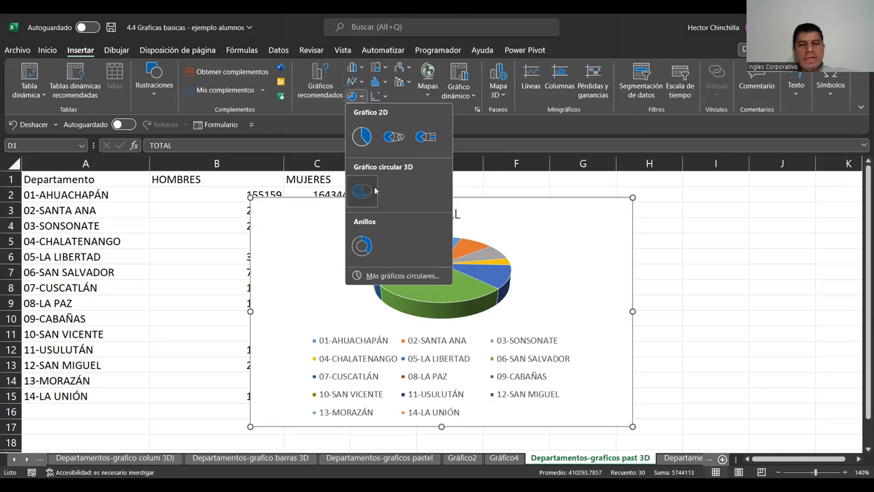
left_click(374, 191)
left_click_drag(485, 198, 655, 183)
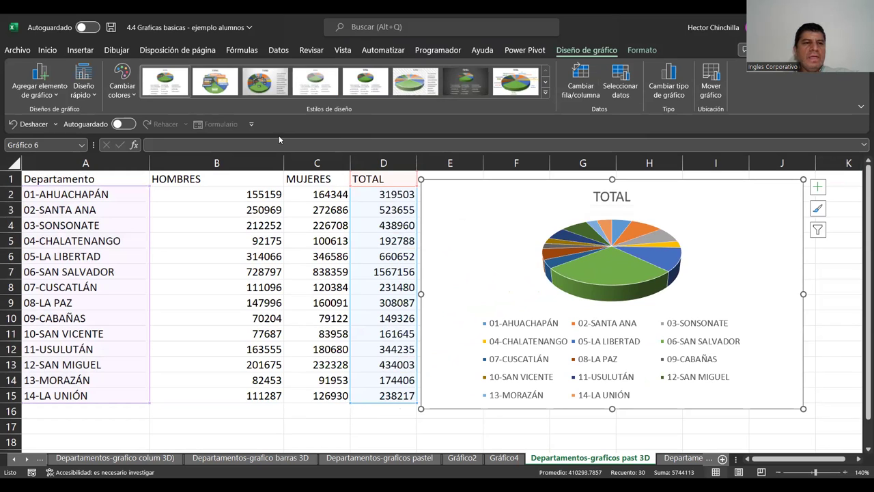
Step: Apply the blue-and-grey Paleta de colores 2 to the TOTAL pie and enlarge the chart
left_click(133, 98)
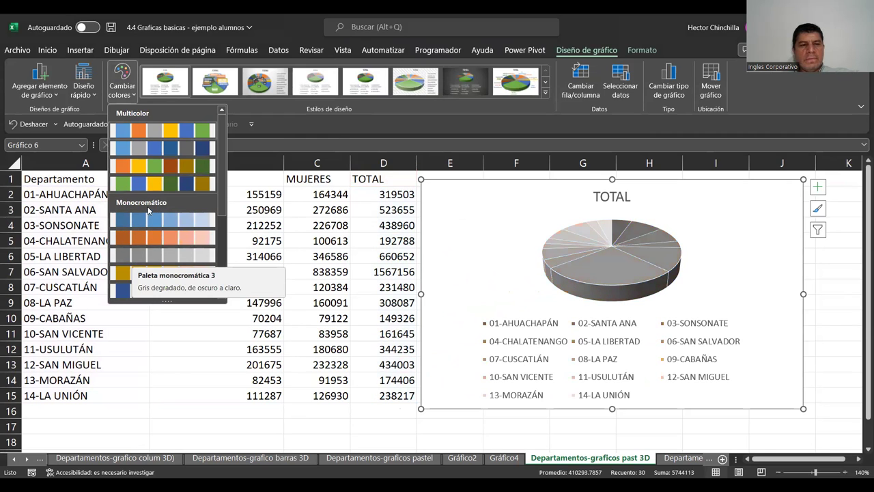
left_click_drag(223, 205, 229, 276)
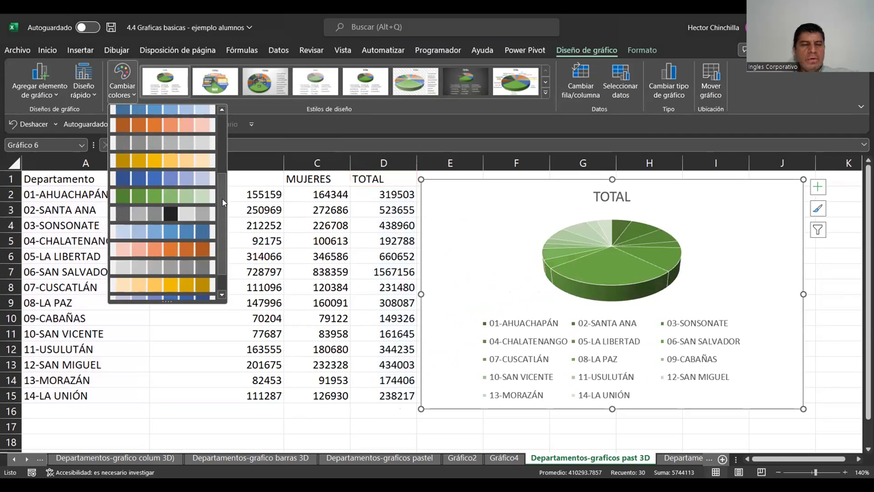
scroll(191, 171, "up", 3)
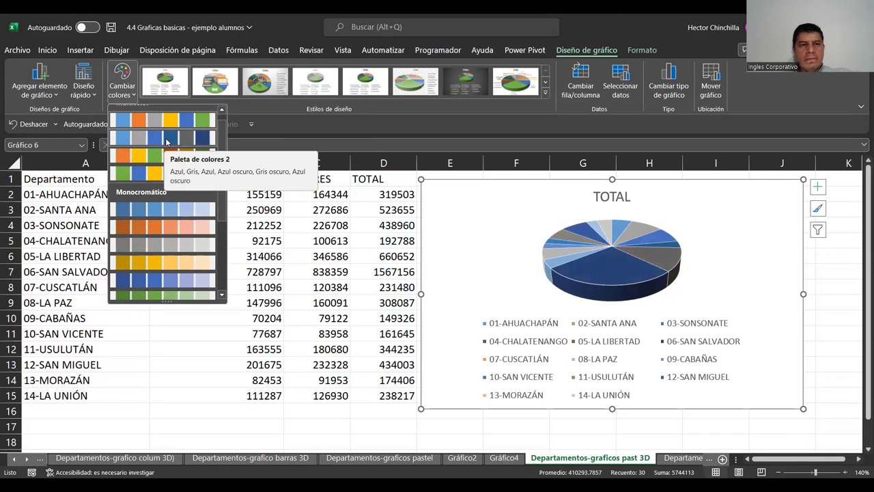
left_click(160, 139)
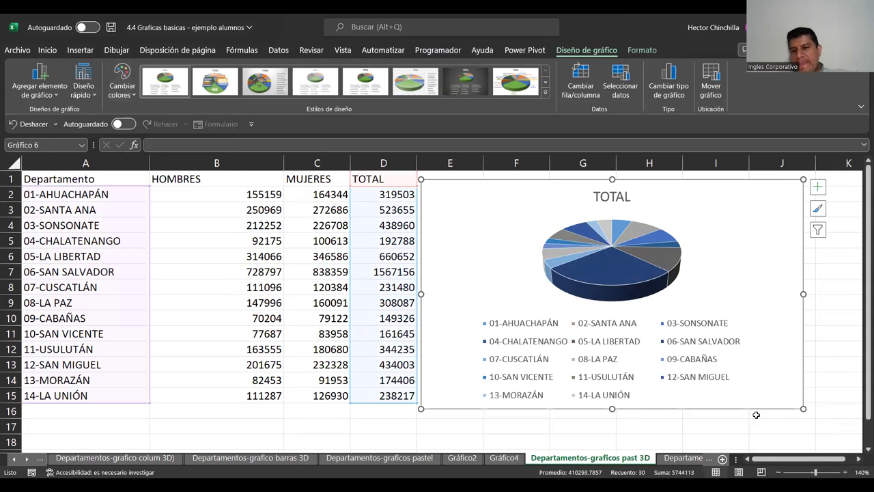
left_click_drag(418, 413, 385, 440)
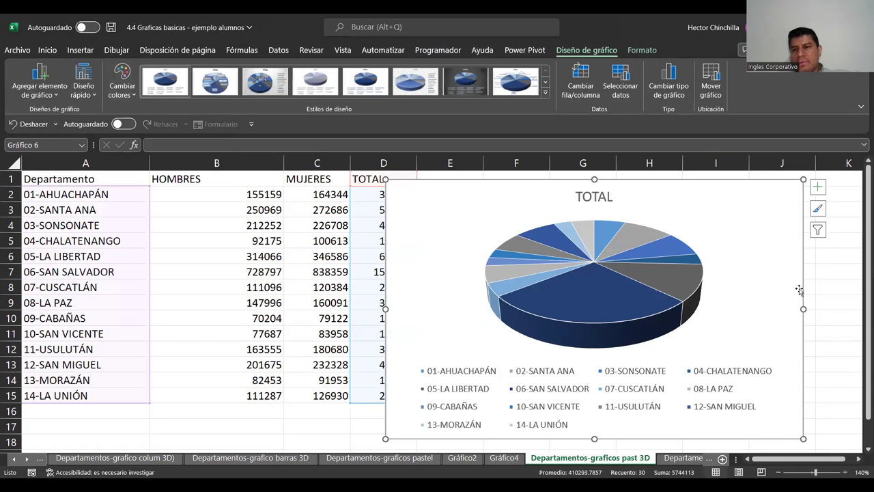
left_click(817, 189)
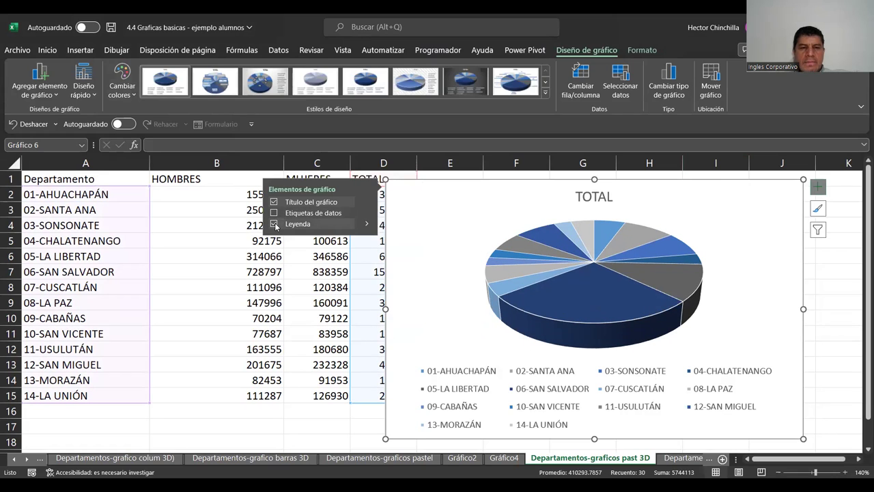
left_click(366, 224)
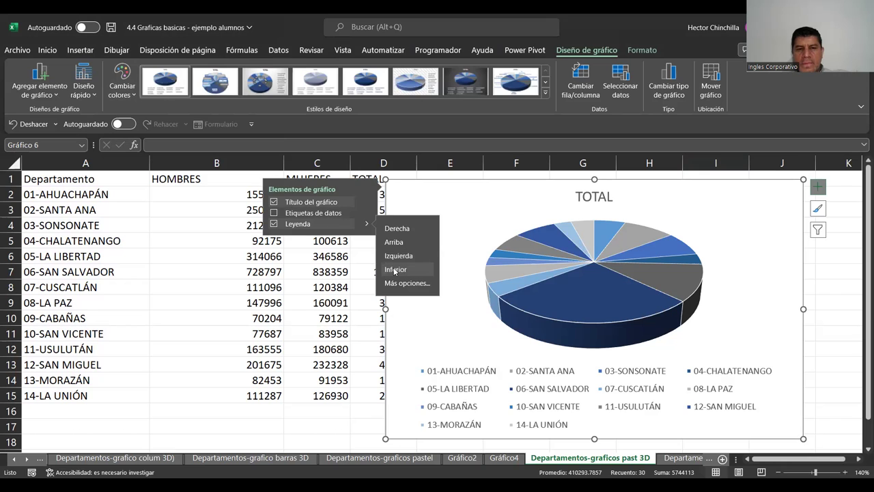
left_click(840, 266)
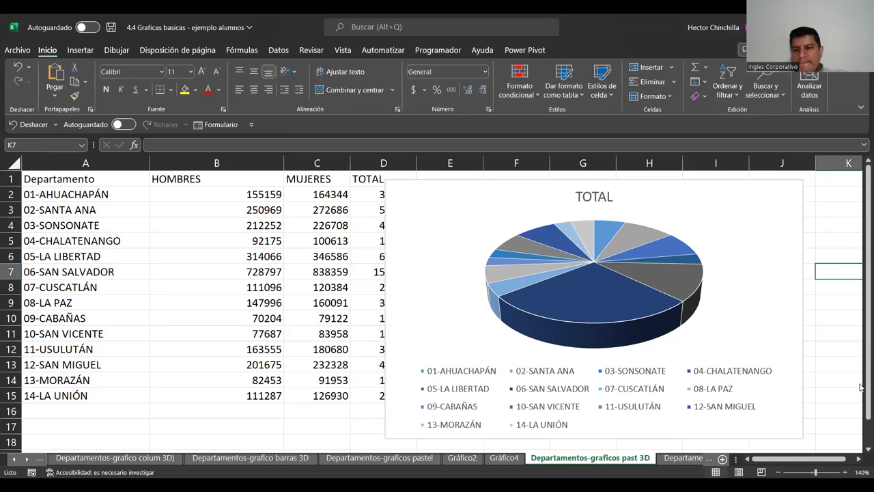
scroll(860, 387, "down", 1)
scroll(847, 383, "up", 1)
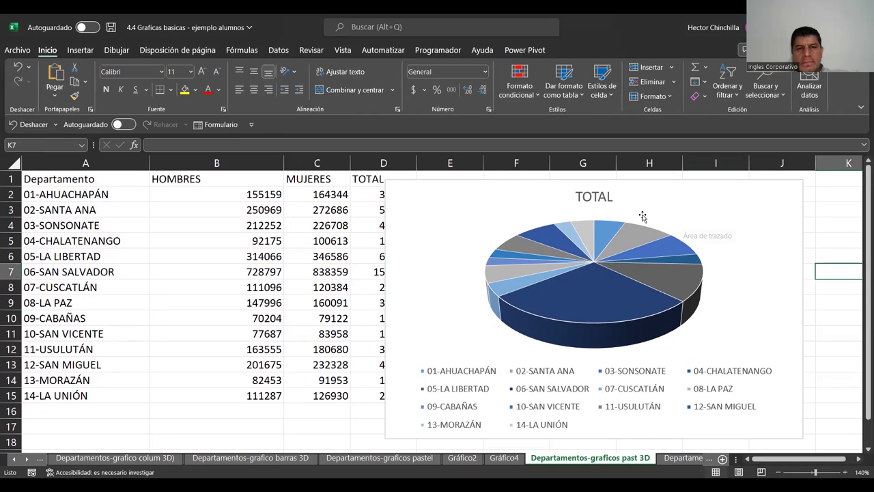
Step: Change the chart title to 'POBLACION TOTAL'
left_click(598, 196)
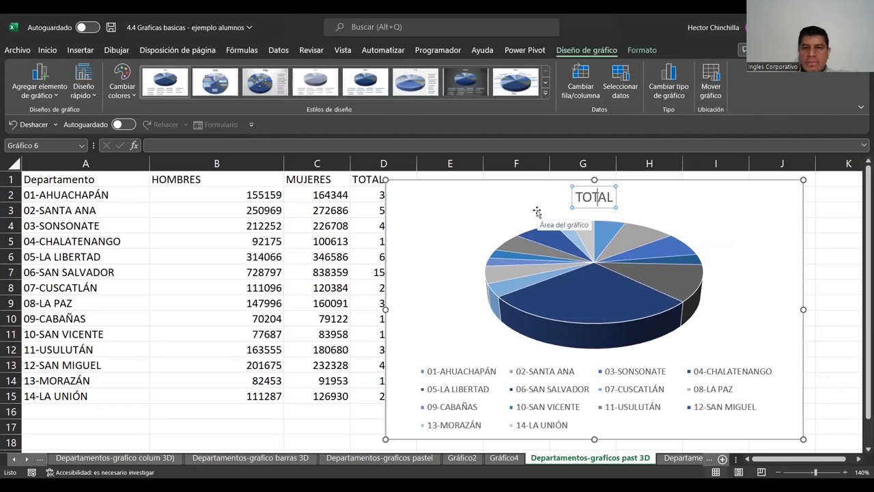
key("Left")
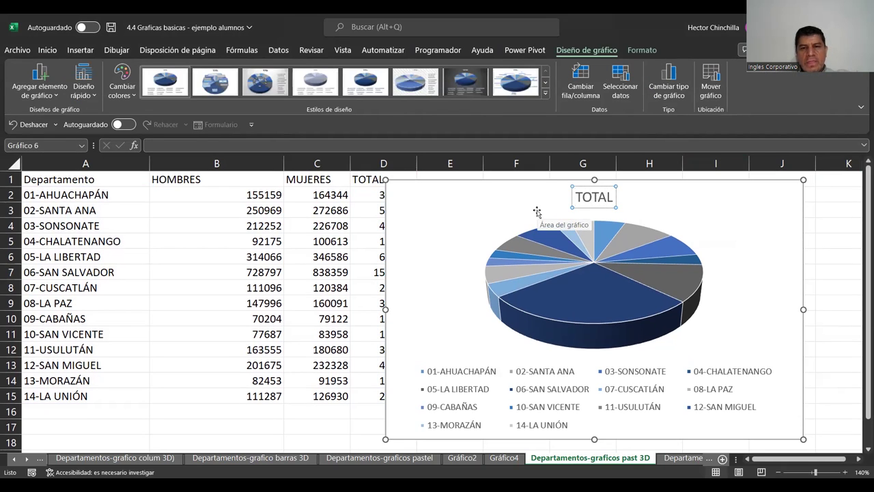
type("POBLACION")
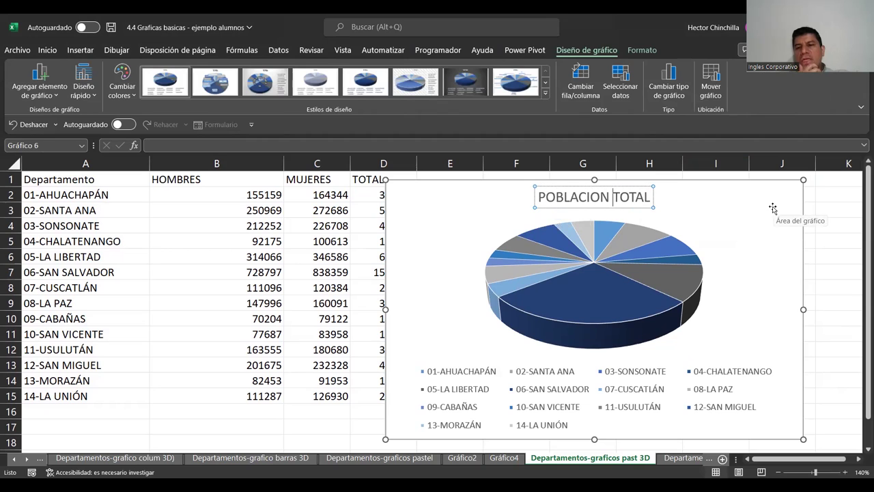
left_click(695, 204)
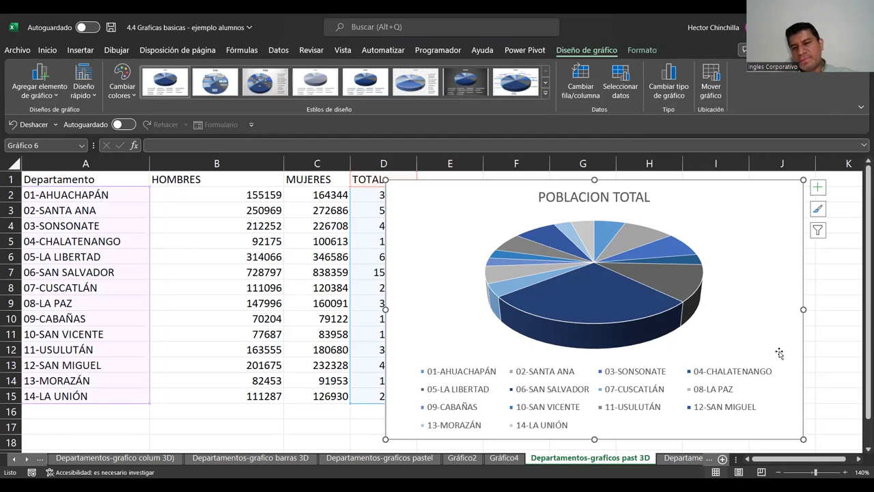
Step: Widen the pie chart slightly by dragging its lower-right corner
left_click_drag(803, 439, 822, 448)
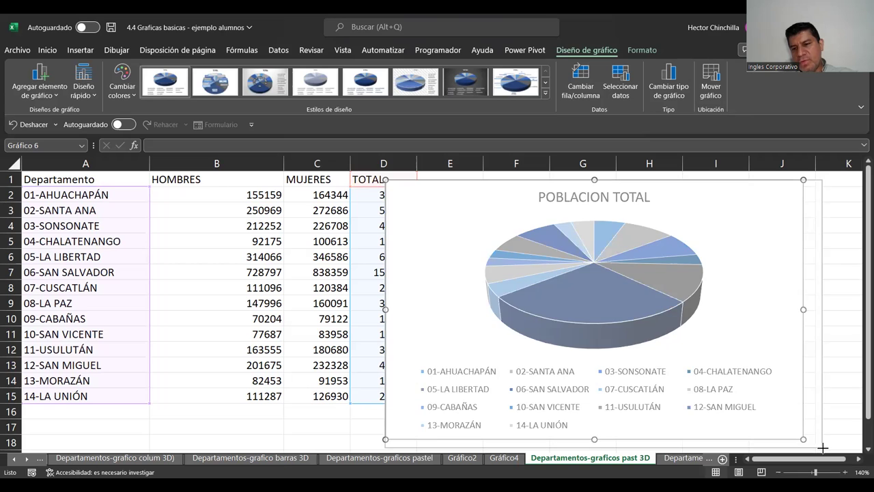
left_click(605, 296)
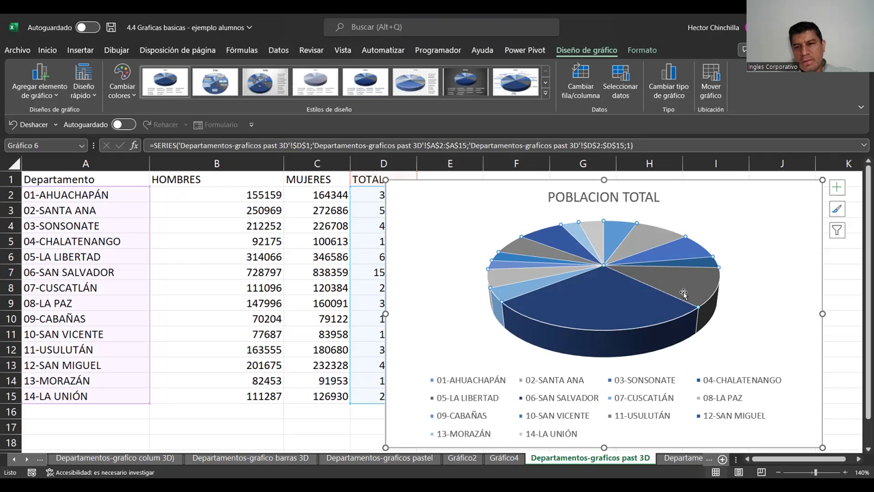
left_click(850, 288)
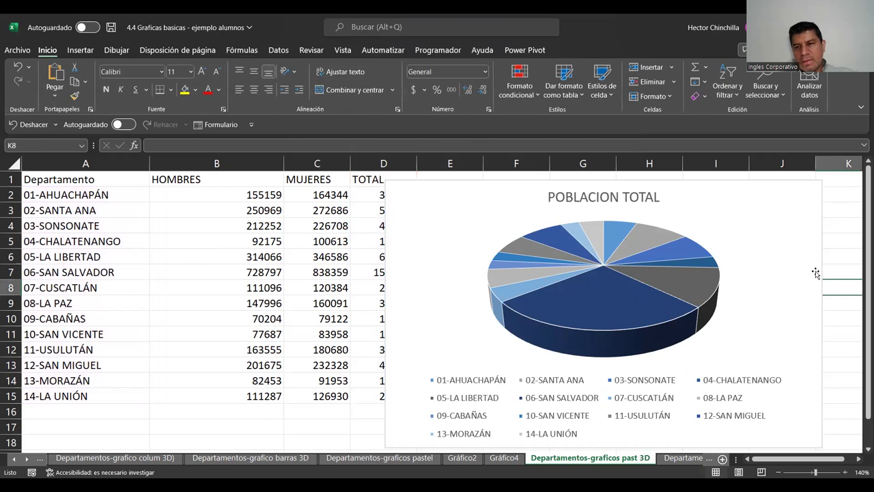
Step: Set the largest slice, 06-SAN SALVADOR, to Relleno con imagen o textura
left_click(641, 245)
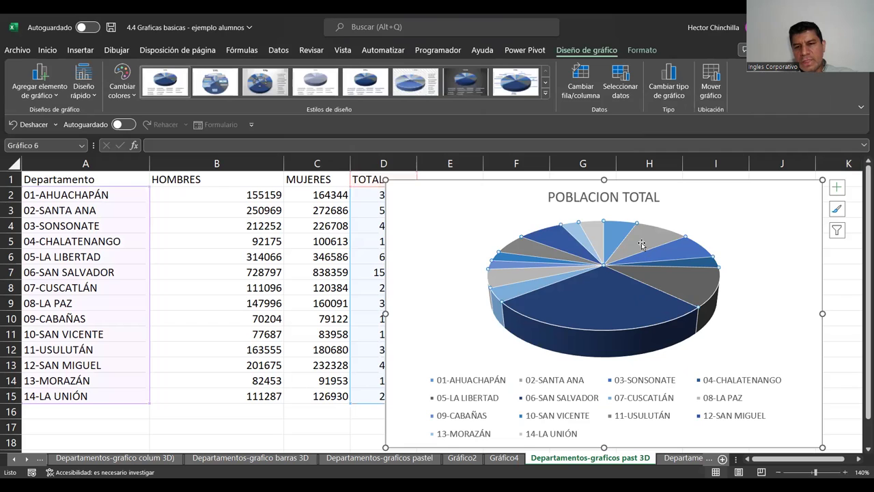
right_click(613, 302)
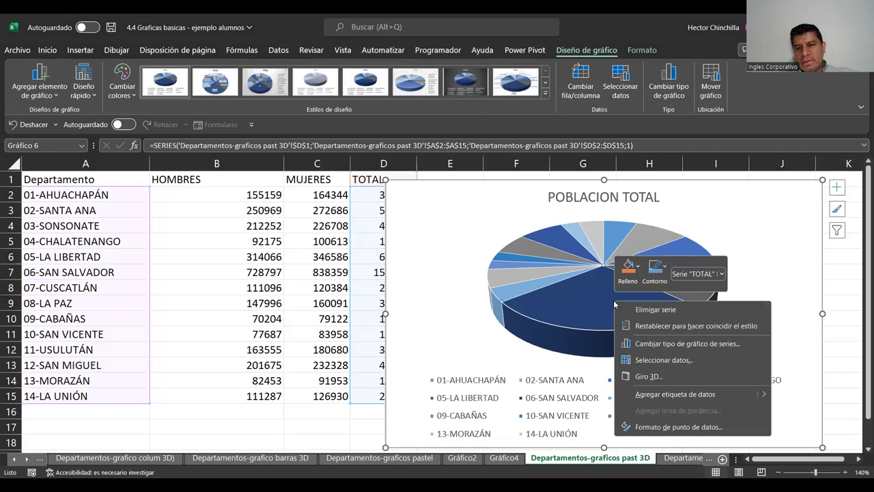
left_click(651, 427)
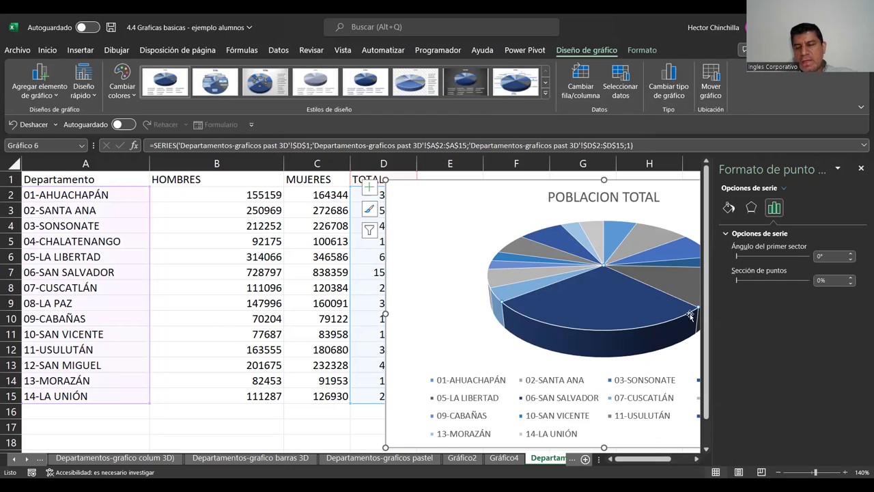
left_click(729, 208)
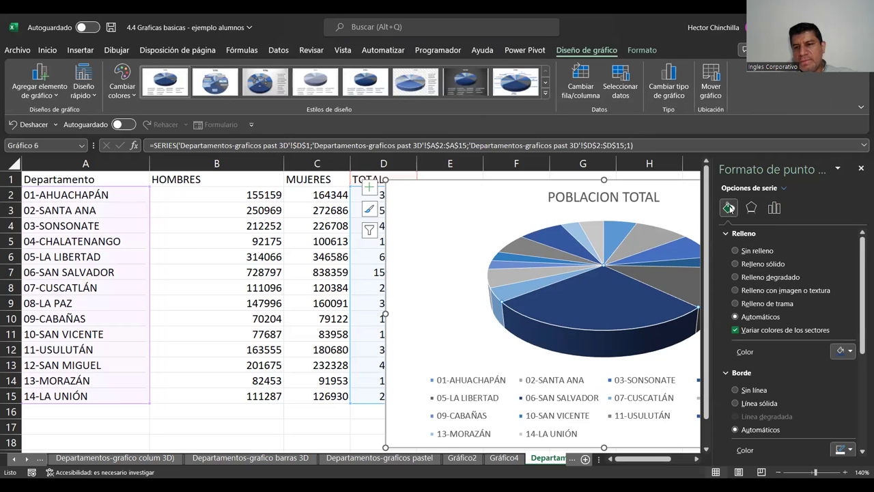
left_click(736, 291)
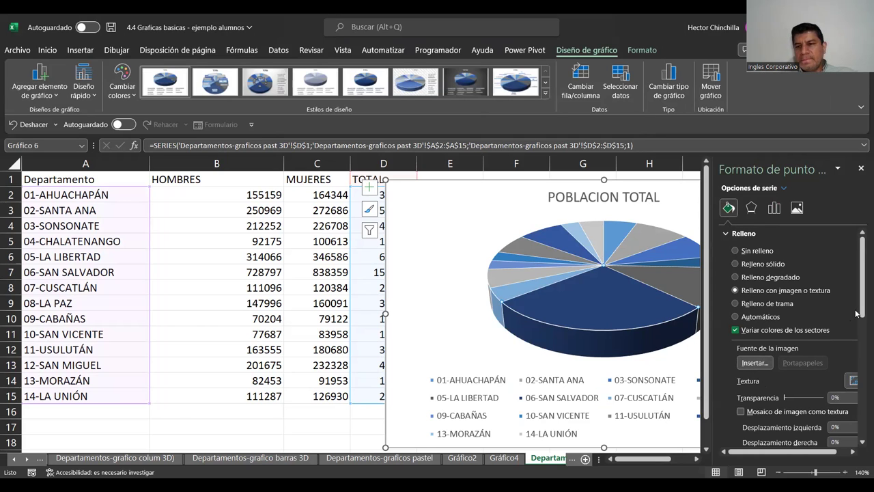
Step: Insert a photo from Imágenes de archivo as the 06-SAN SALVADOR slice's fill
scroll(861, 309, "down", 1)
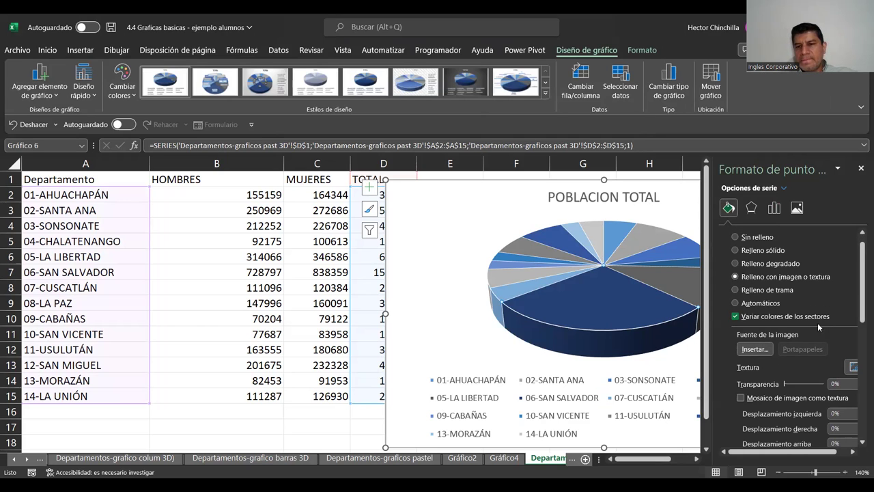
left_click(752, 350)
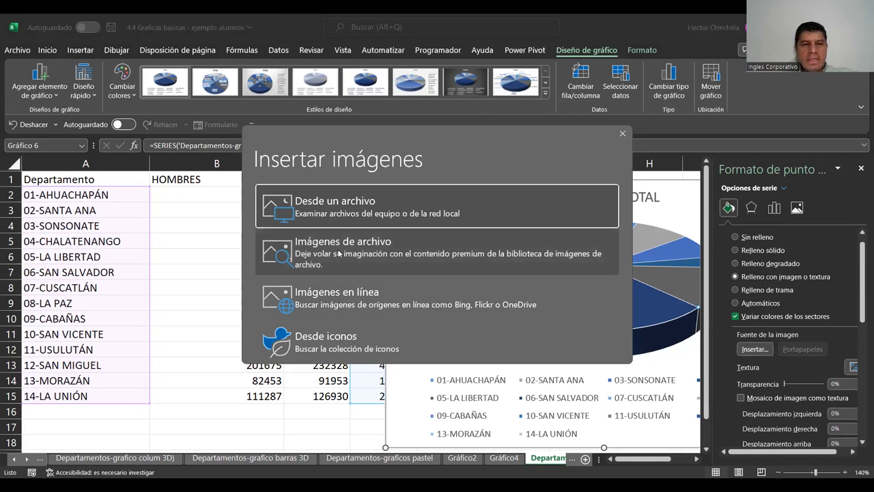
left_click(307, 252)
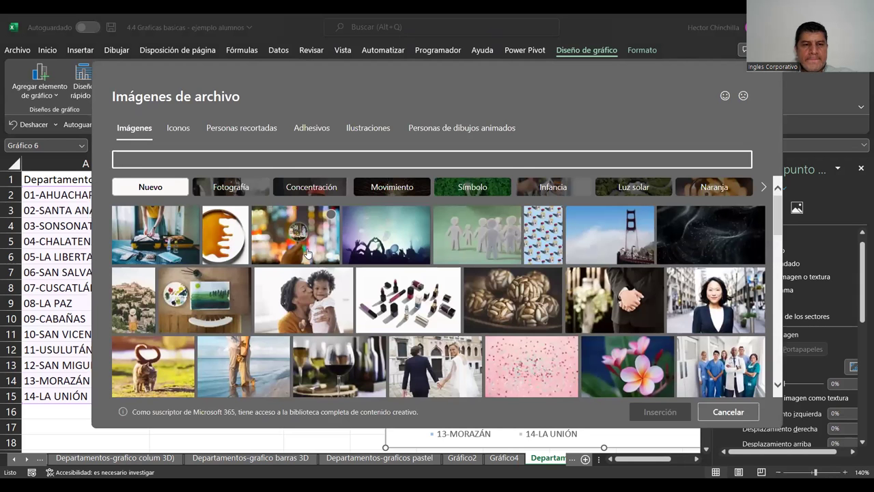
scroll(253, 277, "down", 1)
scroll(287, 284, "down", 2)
scroll(321, 290, "down", 2)
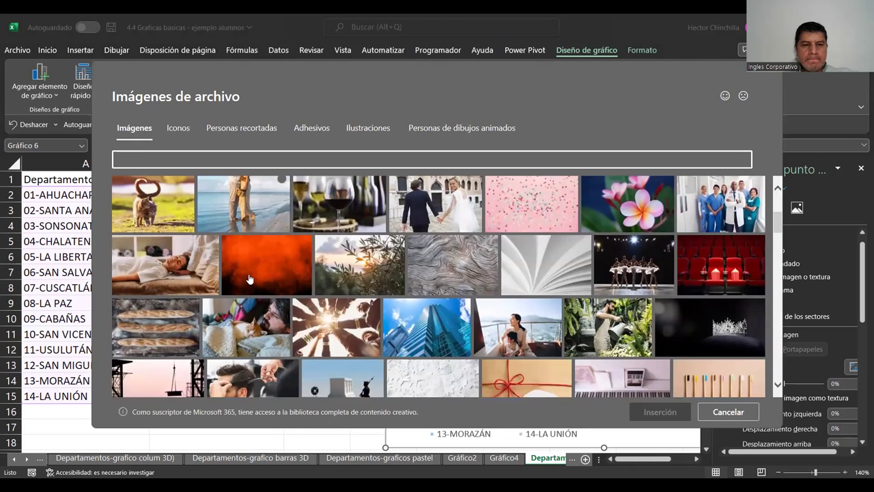
left_click(429, 331)
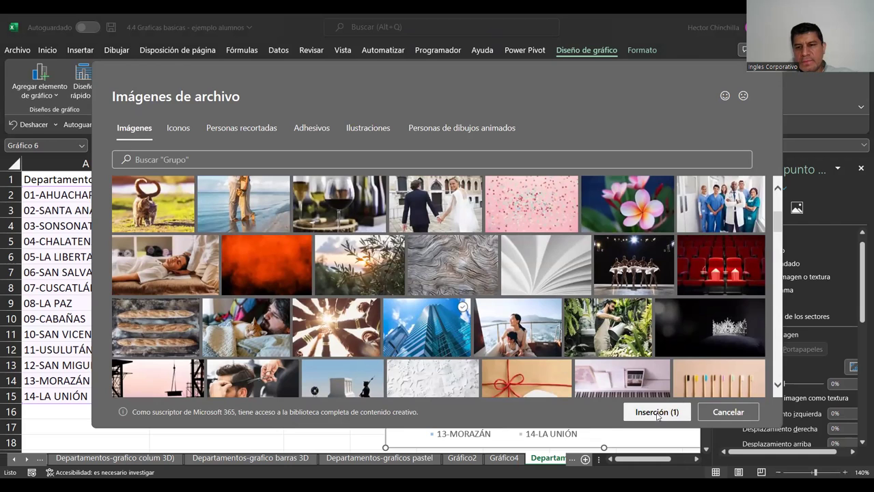
left_click(658, 411)
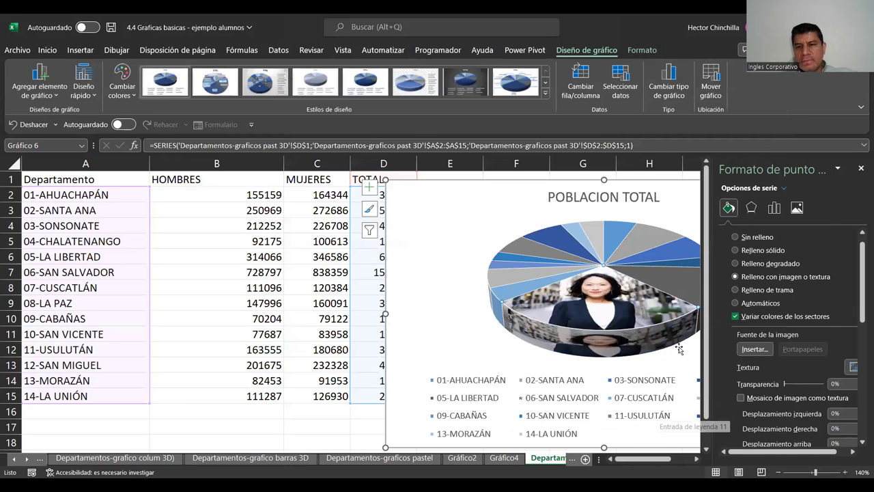
Step: Reopen the Formato de punto de datos fill settings for the pie slices
left_click(860, 169)
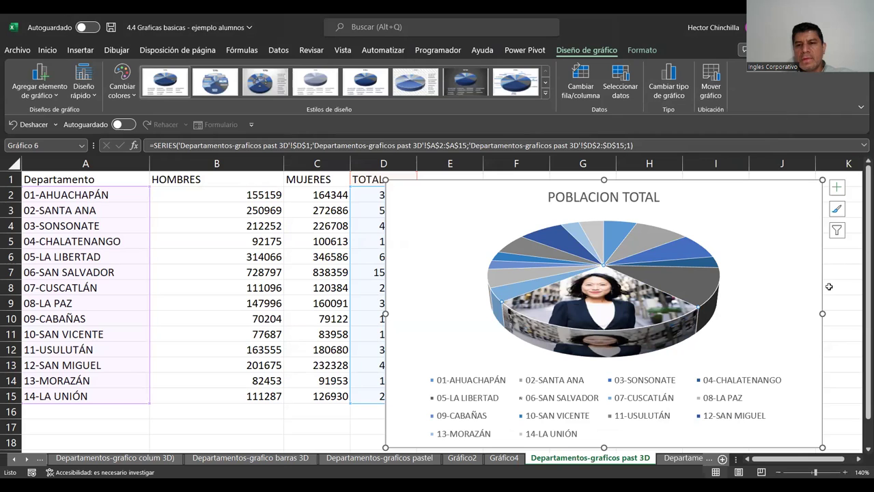
left_click(829, 287)
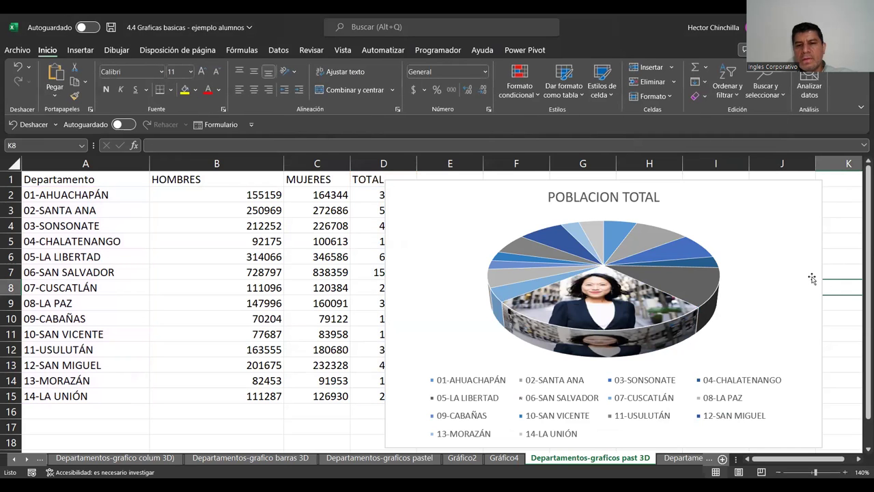
left_click(593, 299)
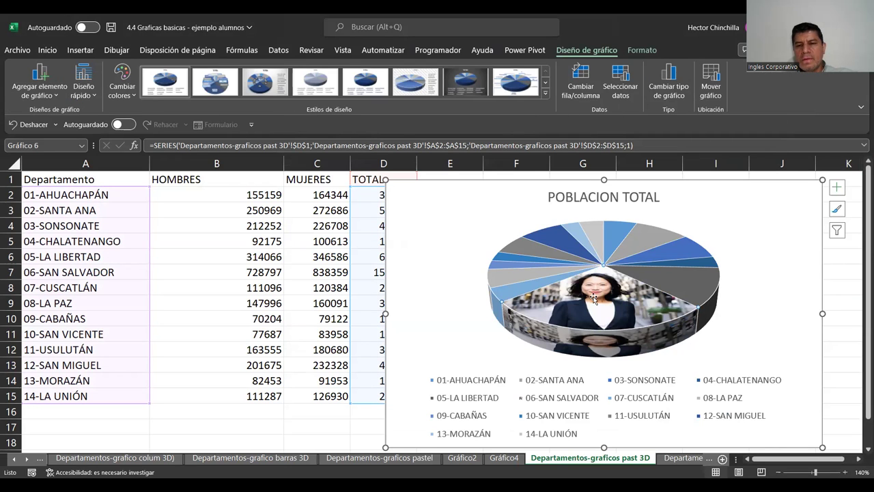
right_click(593, 298)
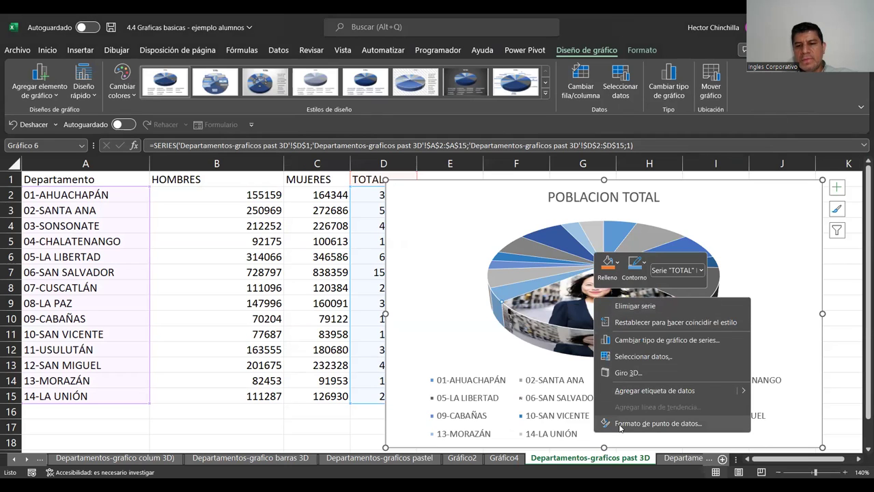
left_click(620, 425)
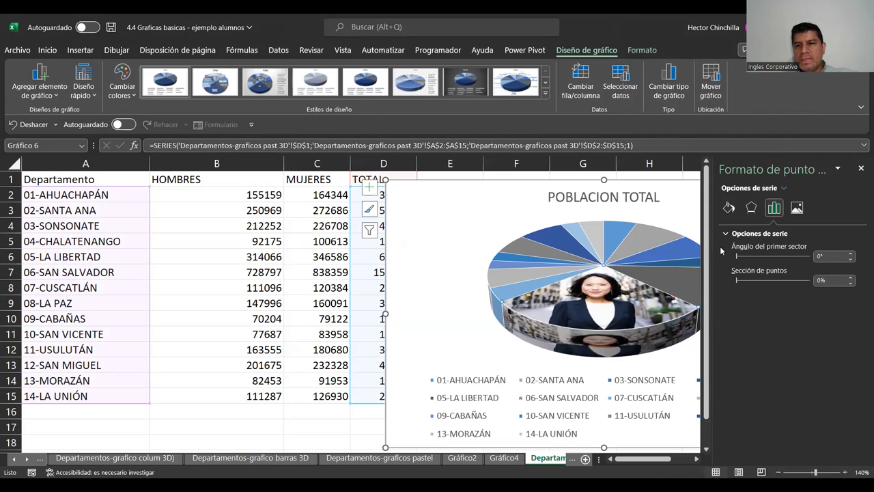
left_click(725, 212)
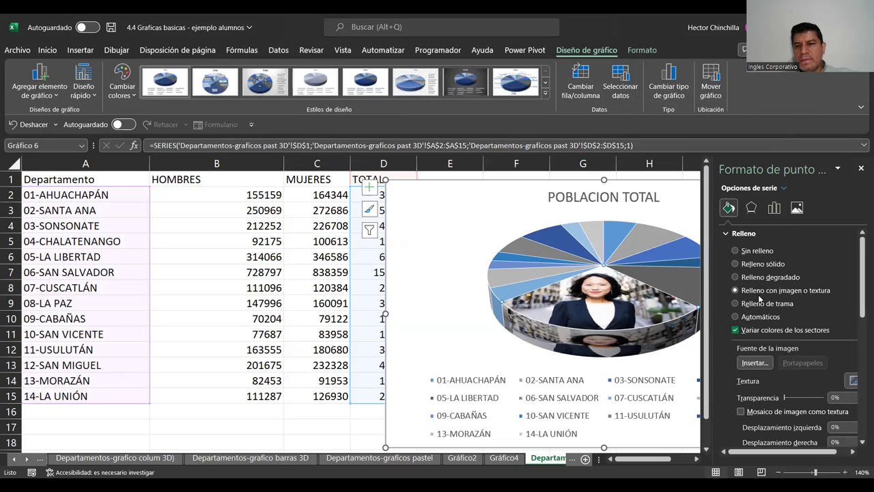
Step: Replace the fill with the glass skyscraper stock photo and close the format pane
left_click(754, 362)
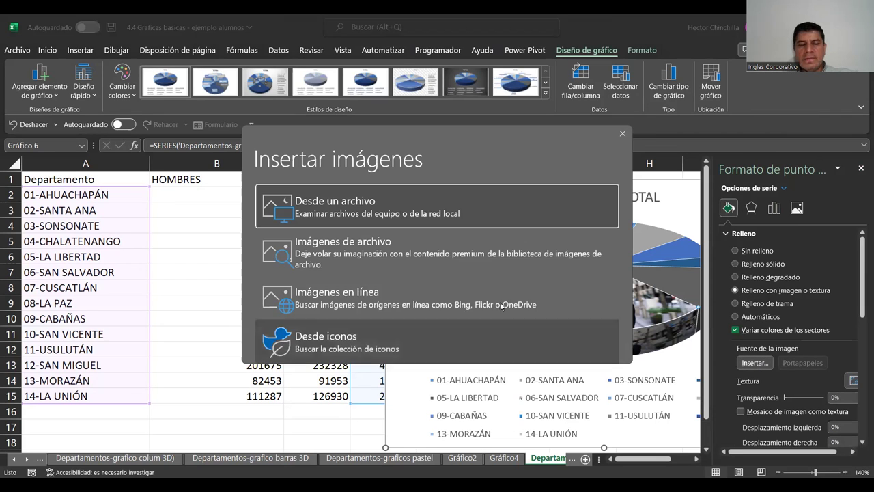
left_click(334, 255)
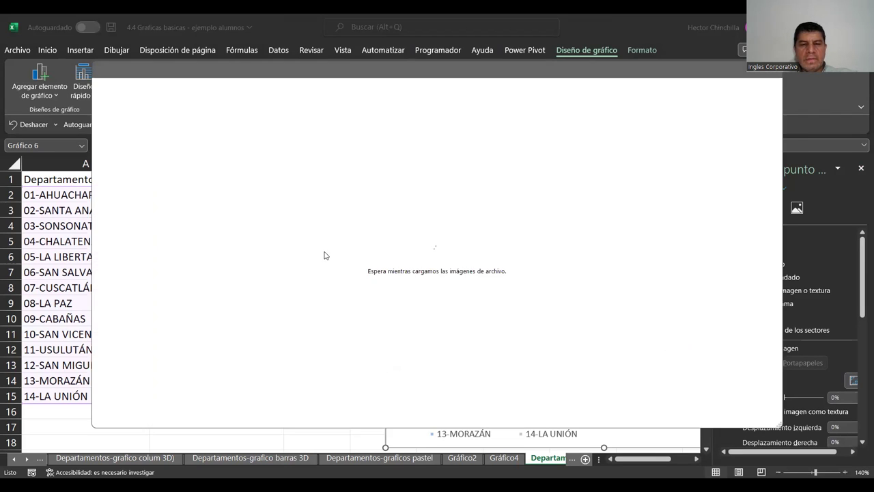
scroll(328, 267, "down", 2)
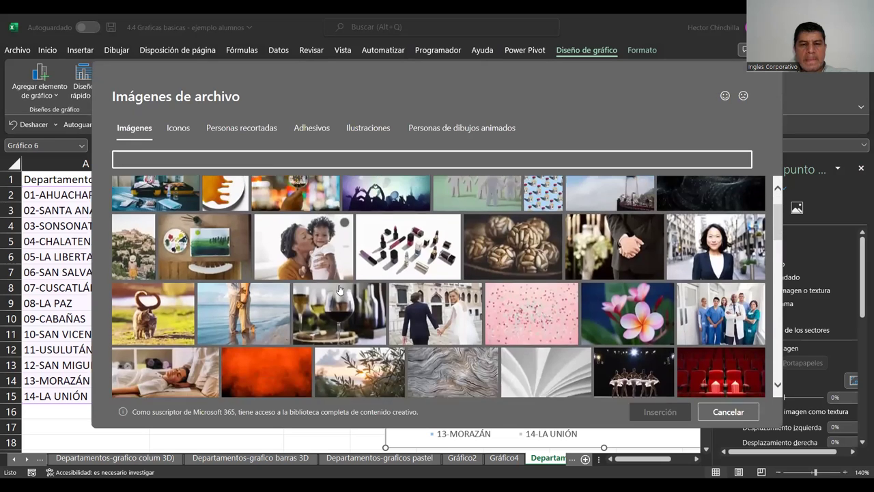
scroll(340, 289, "down", 2)
scroll(339, 290, "down", 2)
left_click(418, 267)
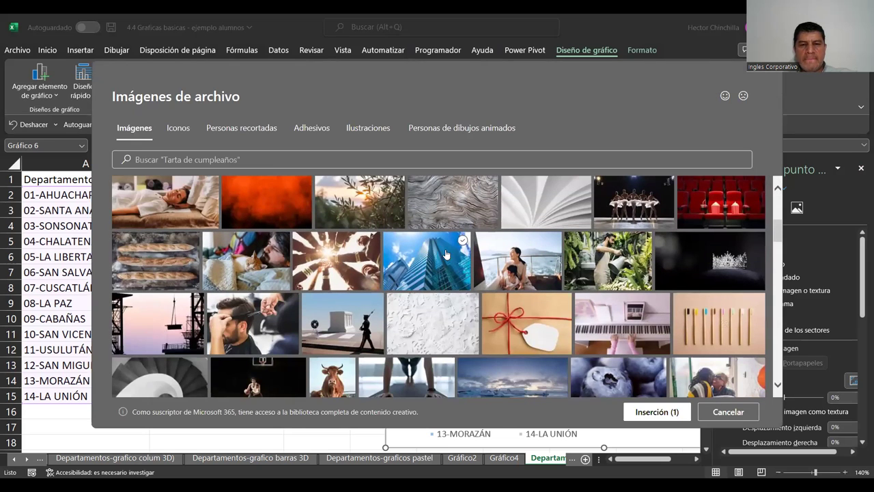
left_click(648, 412)
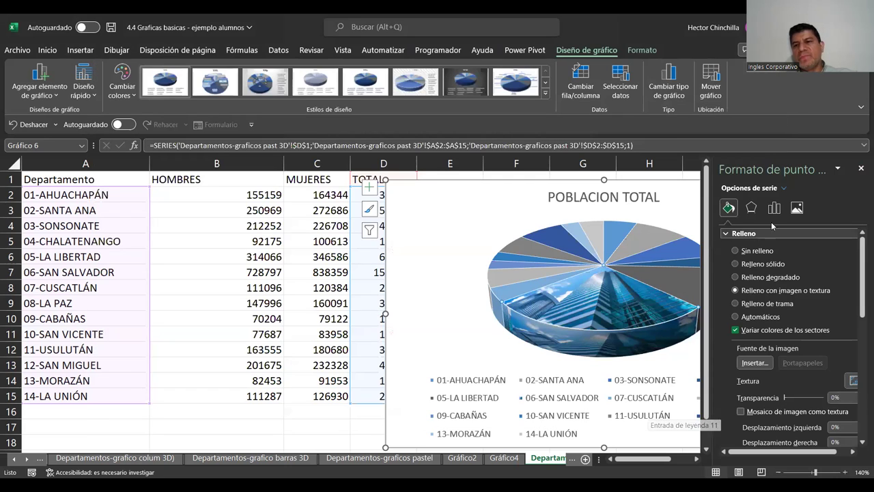
left_click(859, 170)
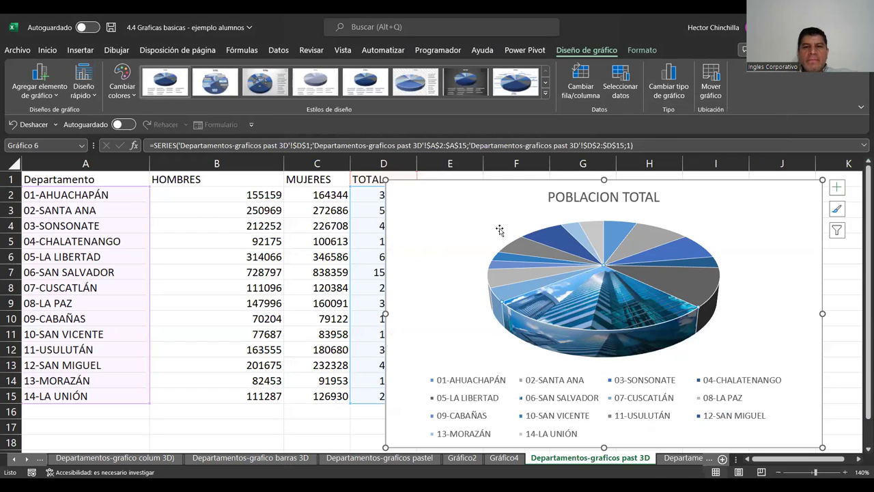
Step: Move the POBLACION TOTAL chart onto a new chart sheet, Gráfico5
left_click(710, 86)
left_click(485, 182)
left_click(613, 239)
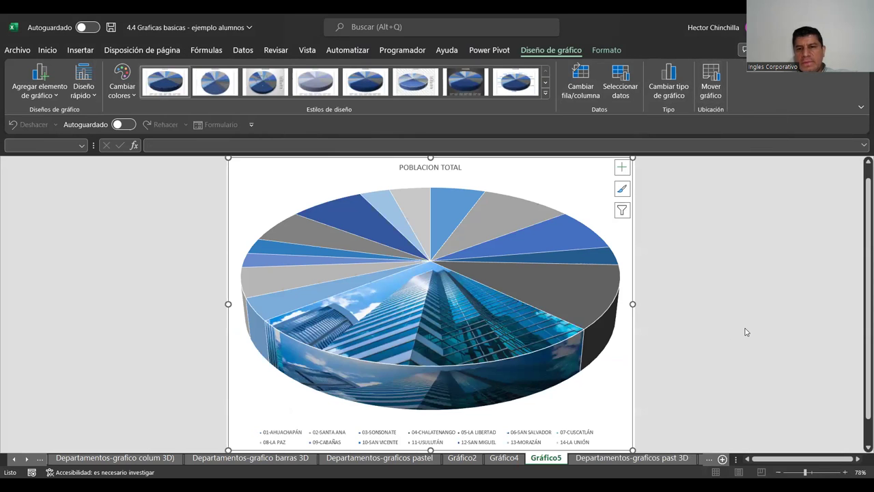
left_click(745, 333)
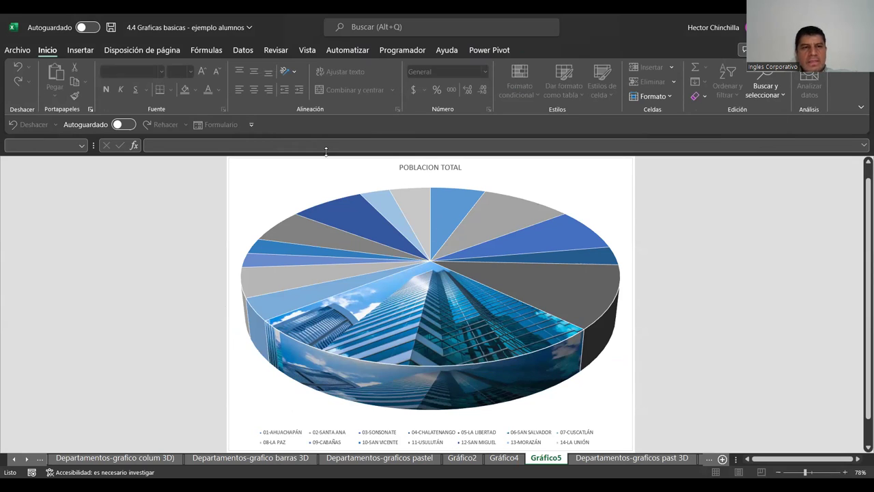
Step: Underline the POBLACION TOTAL title and increase its font size to 16 pt
left_click(430, 166)
left_click(48, 50)
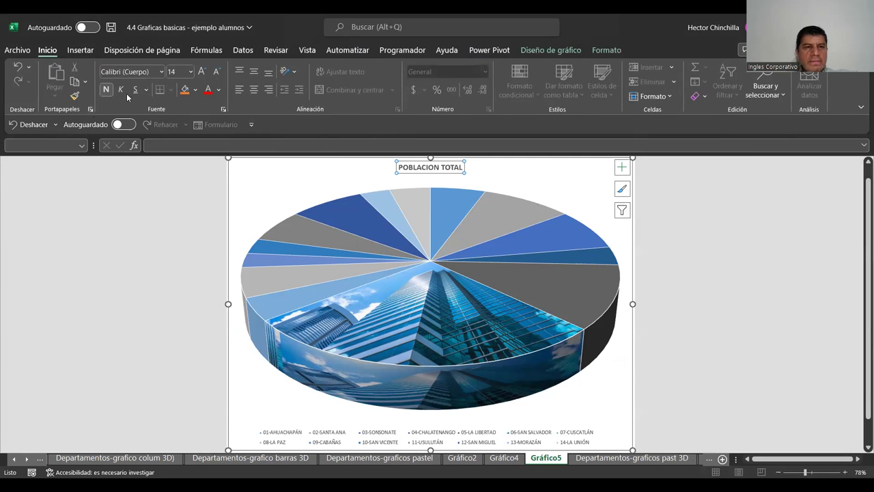
left_click(134, 93)
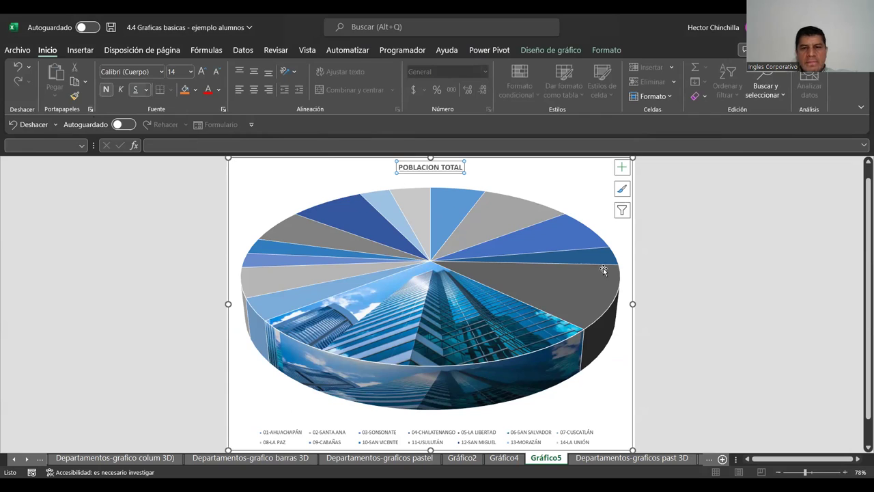
left_click(201, 71)
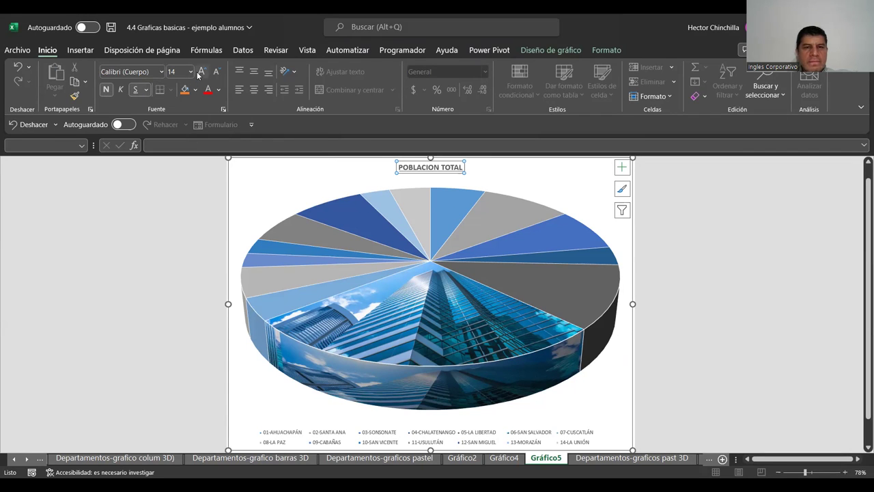
left_click(240, 205)
left_click(193, 211)
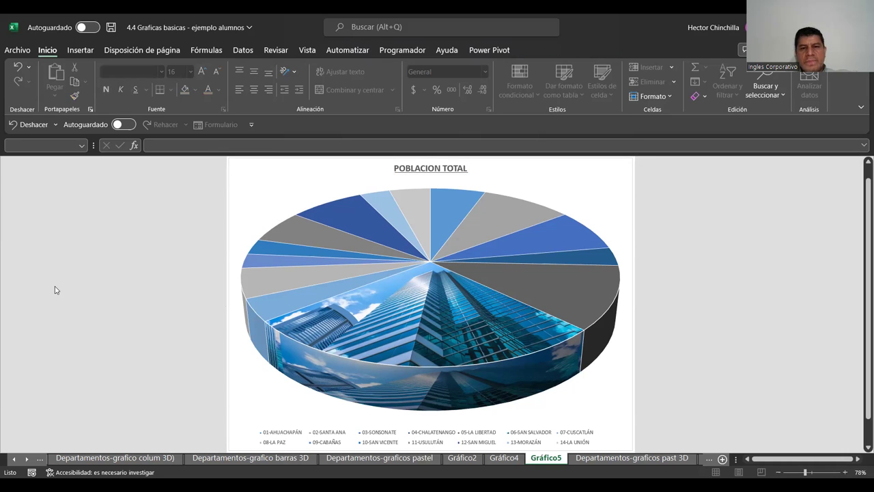
left_click(845, 472)
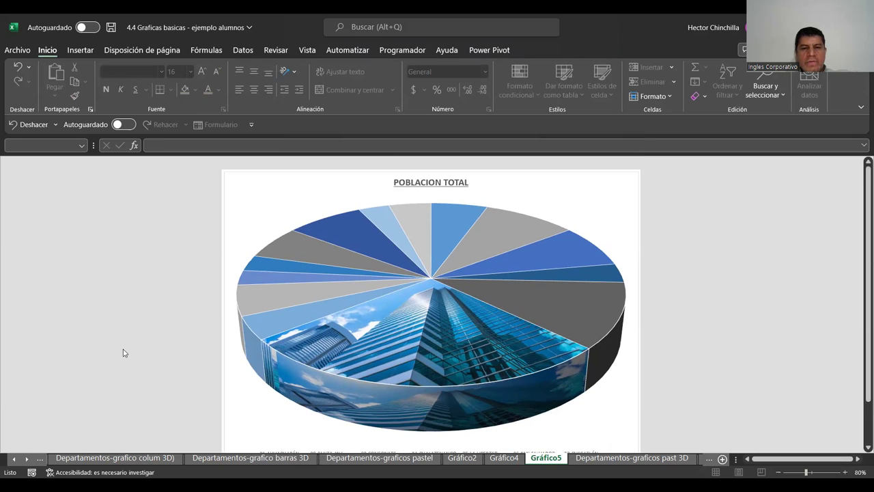
scroll(125, 353, "down", 1)
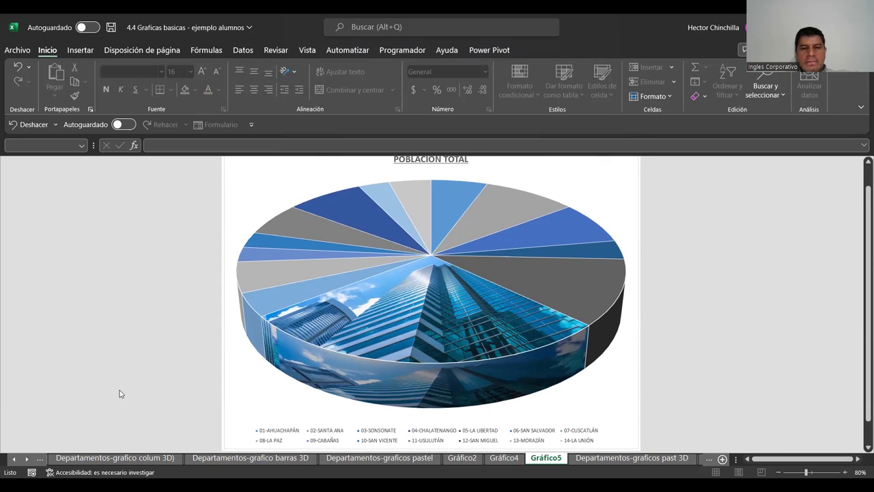
Step: Turn on data labels for the POBLACION TOTAL pie and place them at Extremo externo, outside each slice
left_click(455, 251)
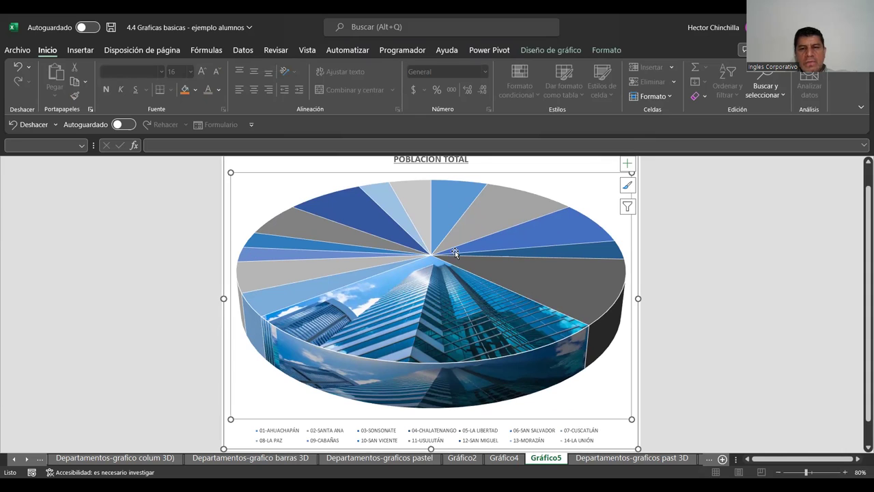
left_click(627, 165)
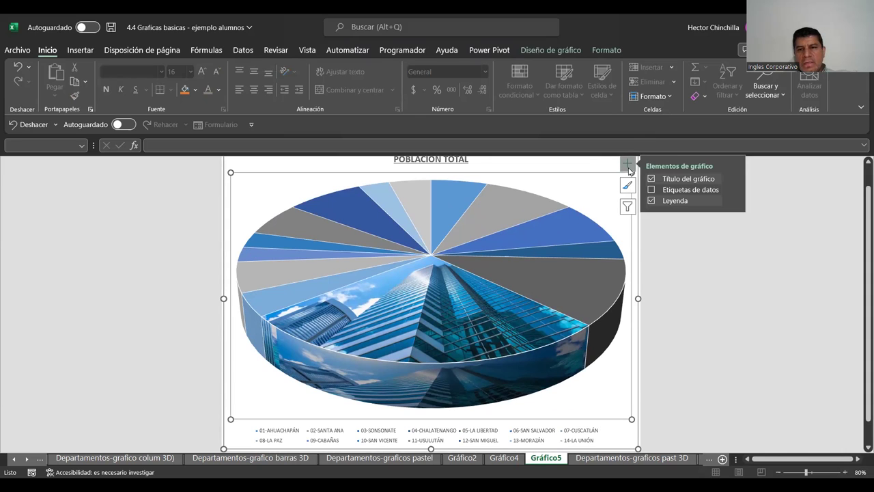
left_click(651, 190)
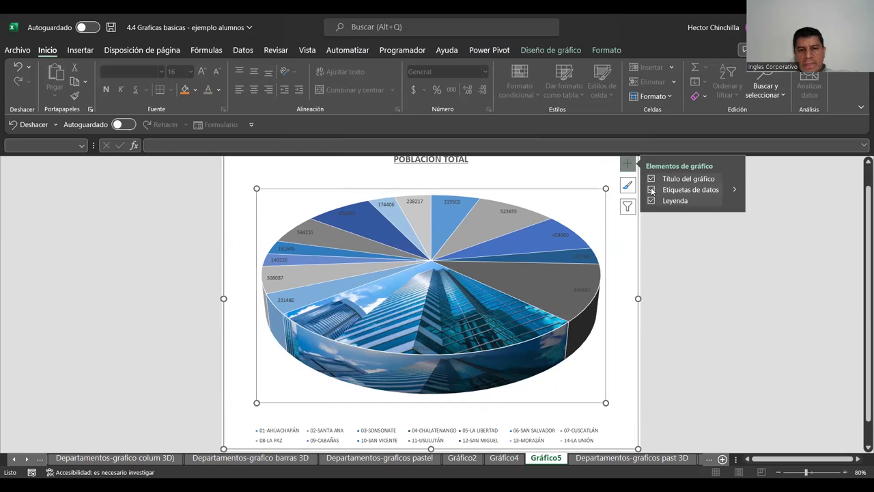
left_click(733, 194)
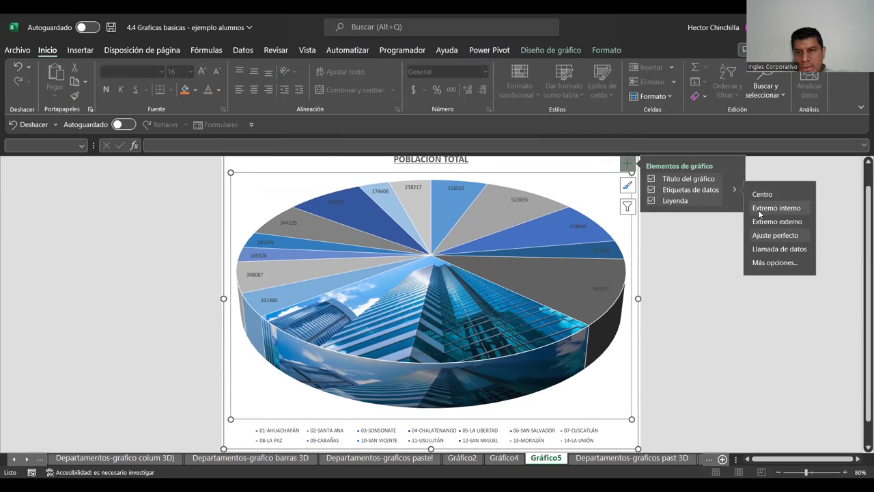
left_click(761, 222)
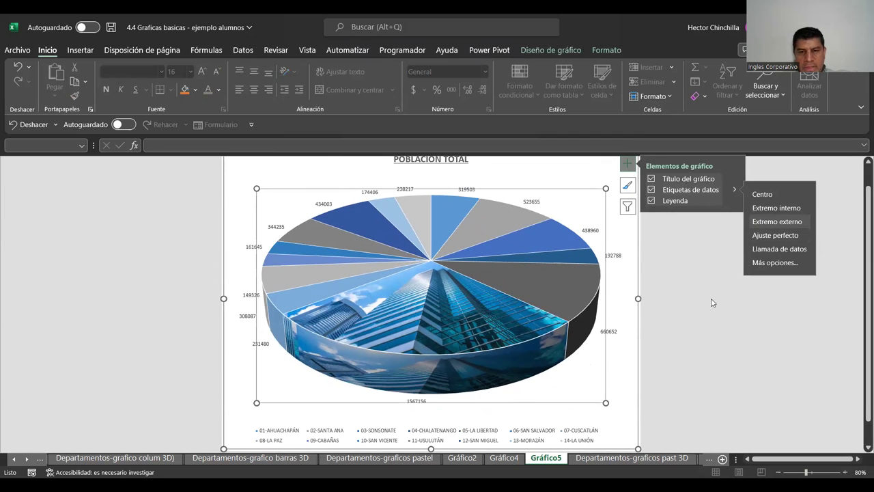
left_click(703, 322)
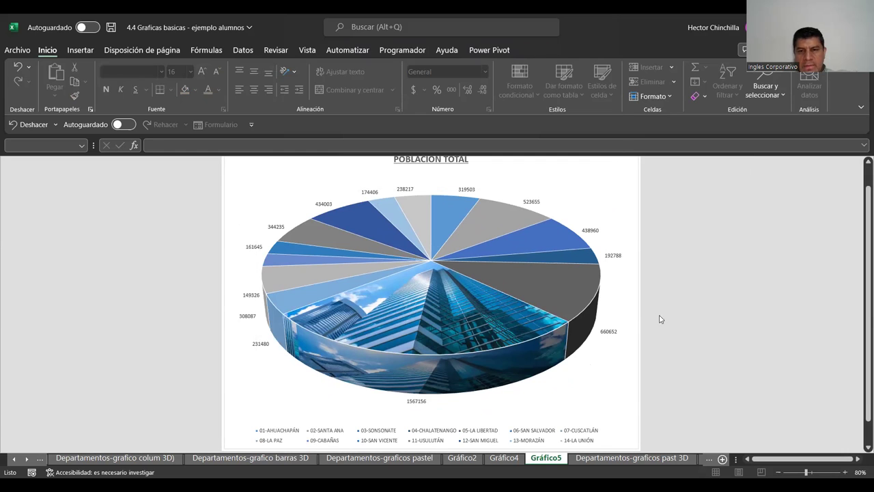
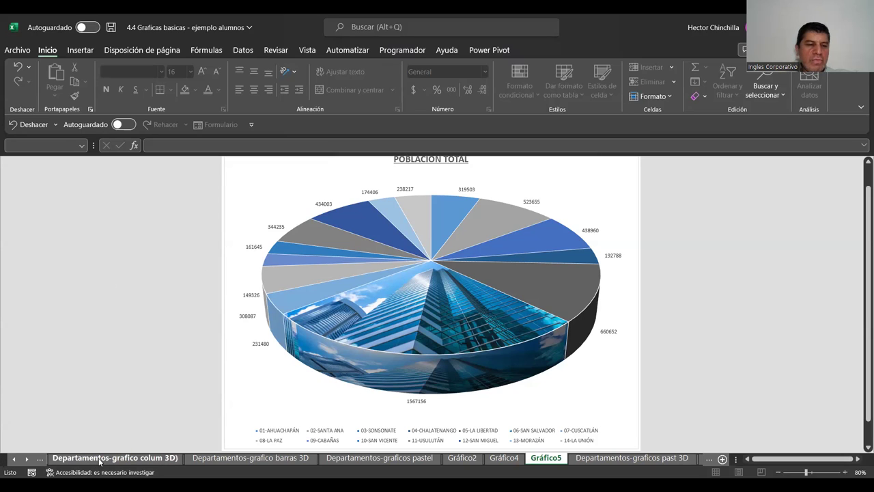
Step: Browse the workbook's sheets and switch to the 'Departamentos-grafico colum 3D)' population sheet
left_click(13, 459)
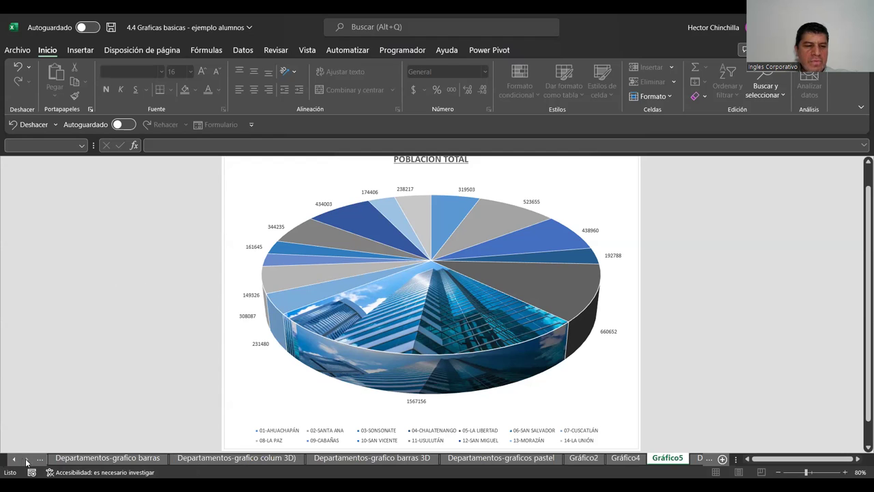
left_click(15, 459)
left_click(123, 459)
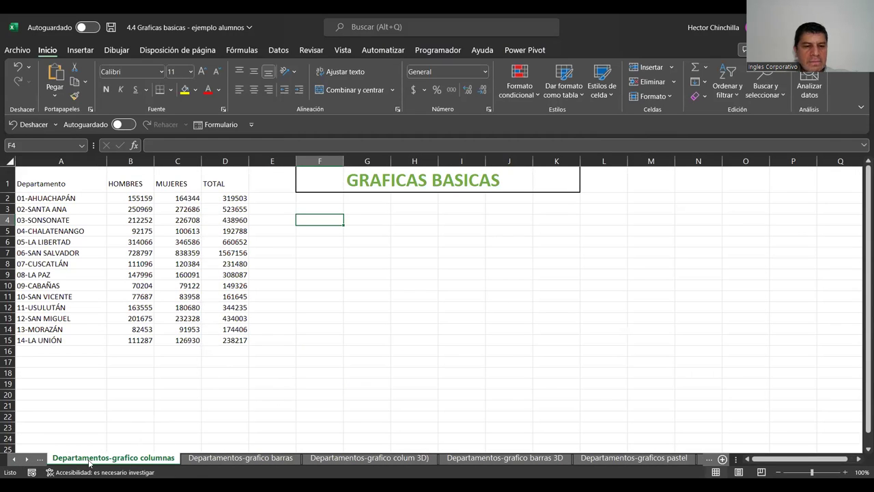
left_click(13, 459)
left_click(66, 458)
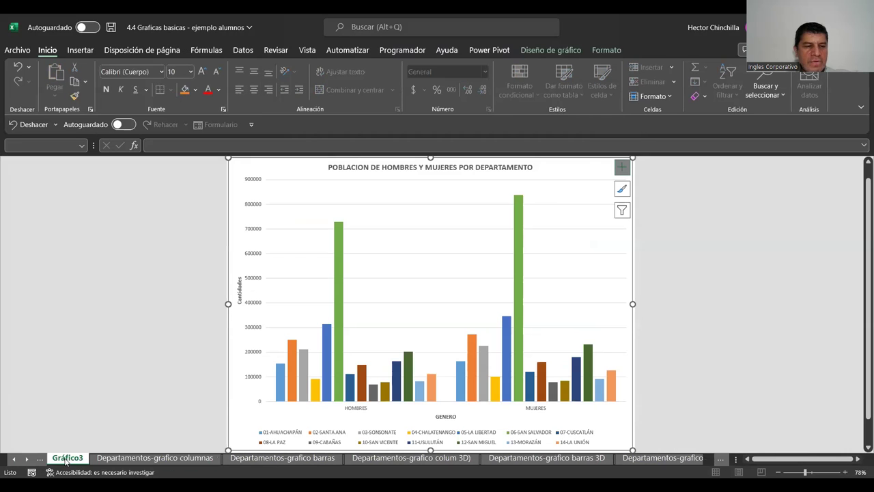
left_click(390, 458)
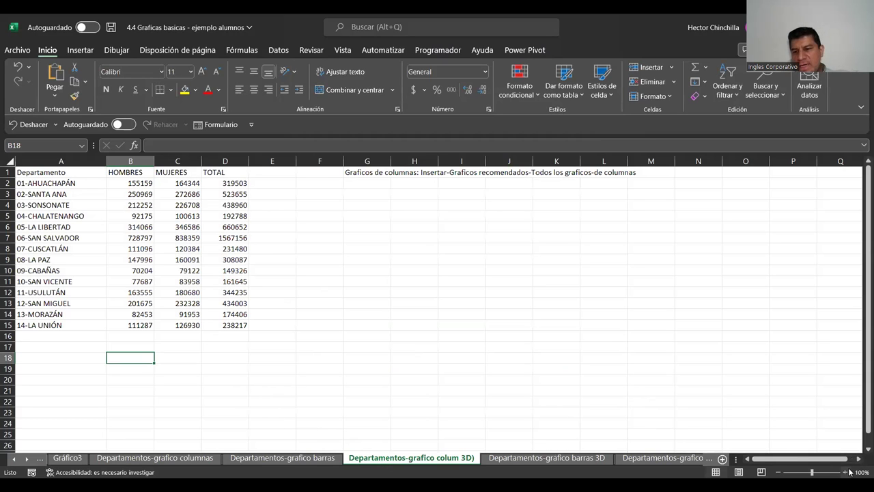
Step: Select department names and HOMBRES figures (A1:B15) and list the column chart types under Insertar
left_click(328, 345)
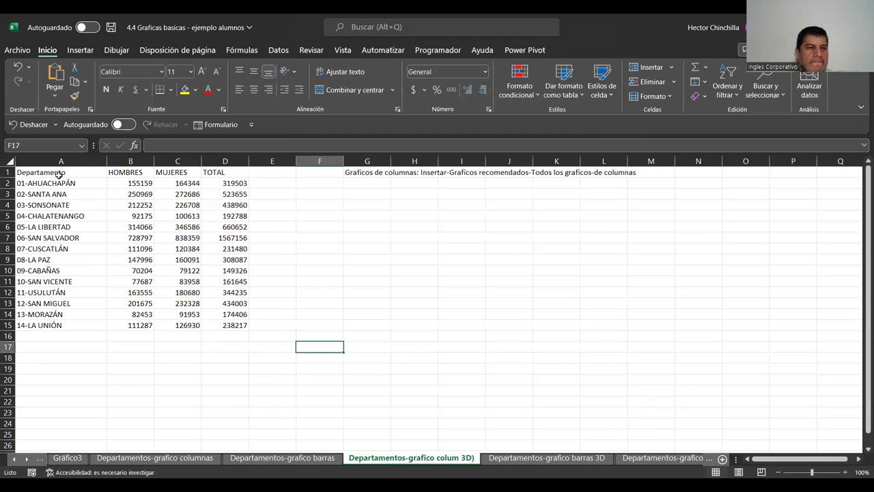
mouse_move(56, 174)
left_mouse_down()
mouse_move(130, 171)
mouse_move(136, 326)
left_mouse_up()
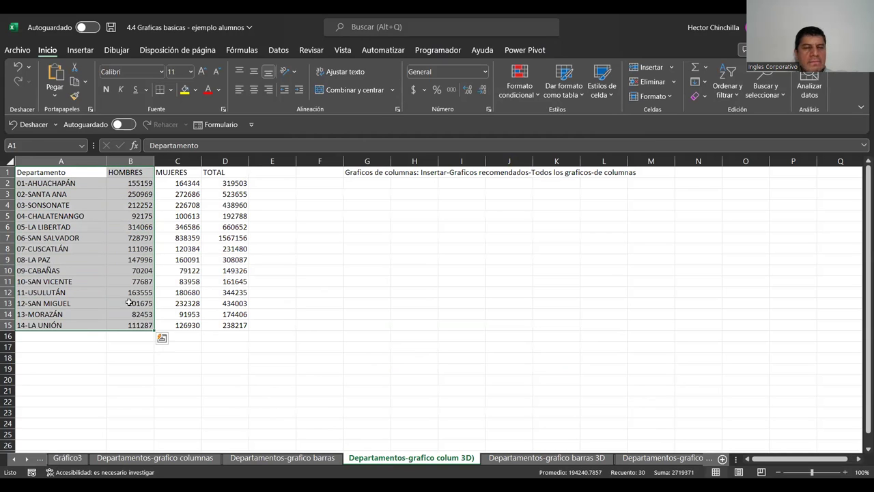
left_click(76, 54)
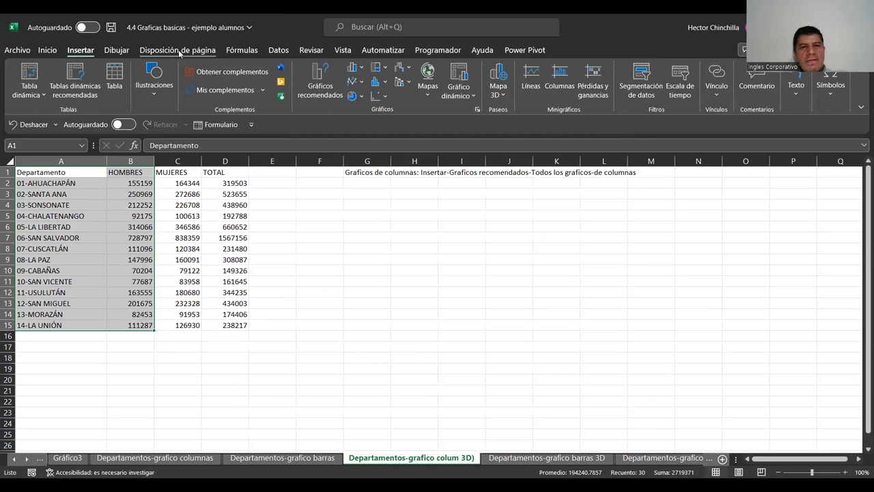
left_click(361, 69)
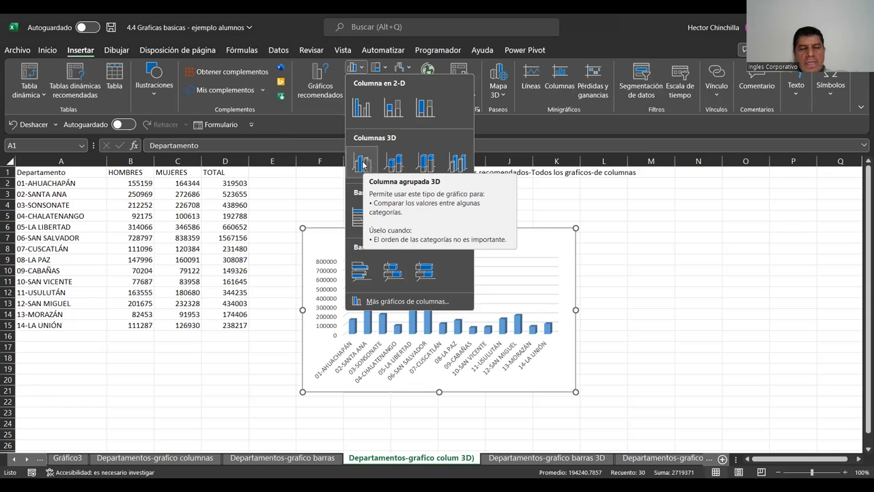
Step: Insert a 3D clustered column chart of HOMBRES, move it up and enlarge it
left_click(363, 164)
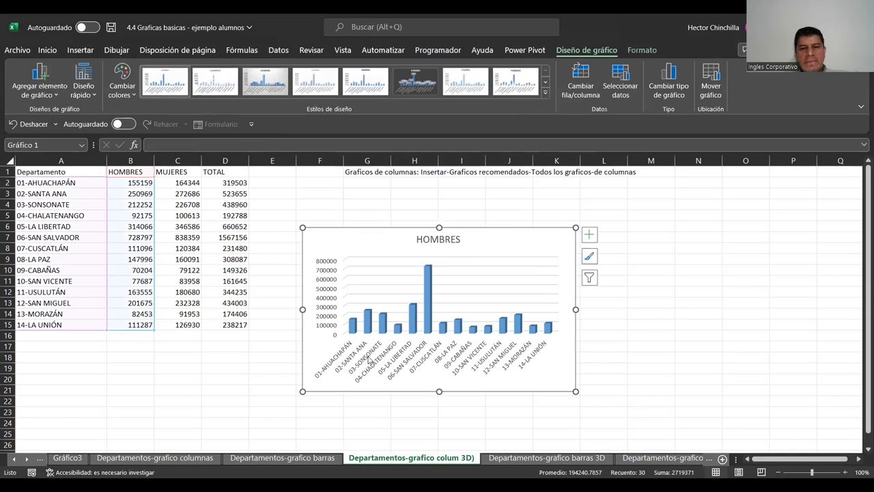
left_click_drag(331, 235, 327, 191)
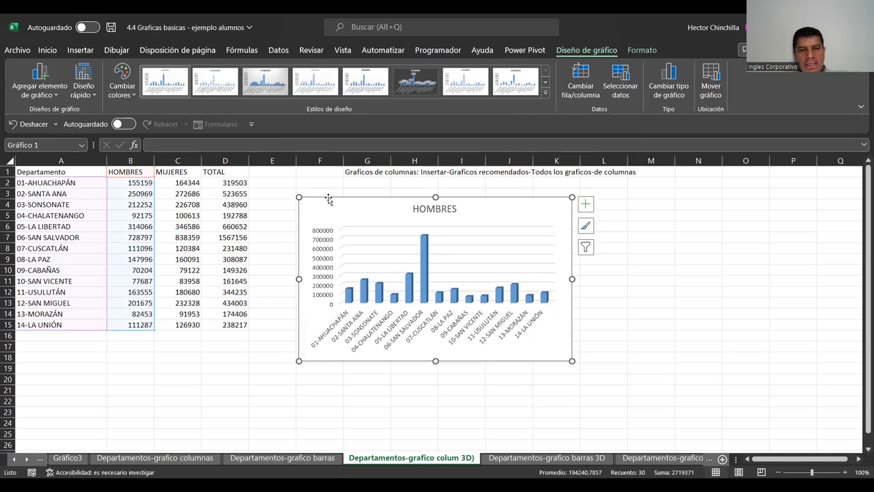
left_click_drag(571, 360, 646, 427)
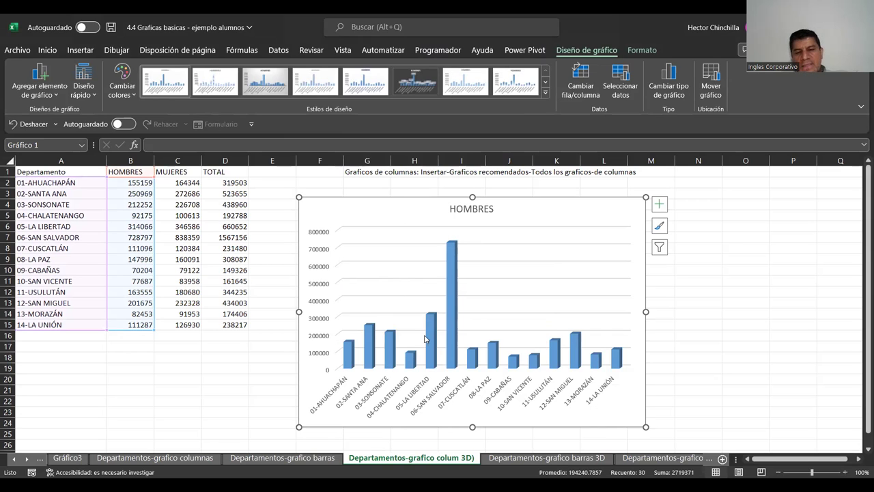
mouse_move(585, 204)
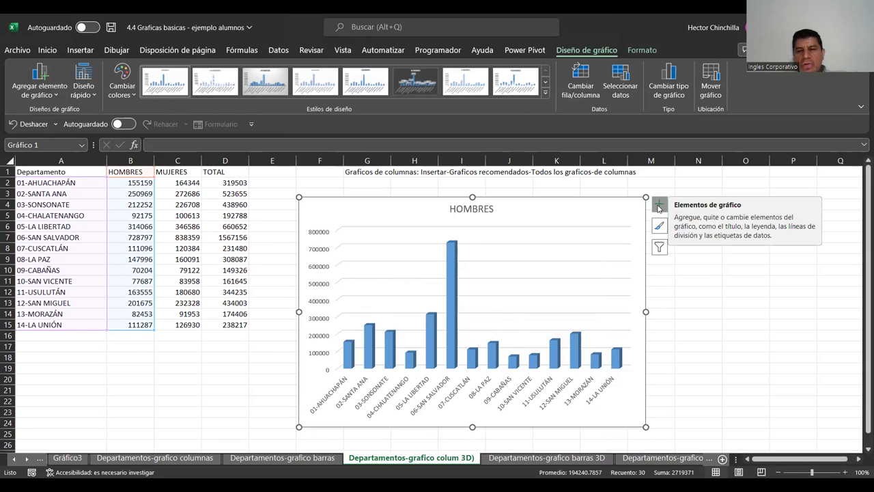
Step: Turn on data labels above each bar, leaving the legend off
left_click(660, 206)
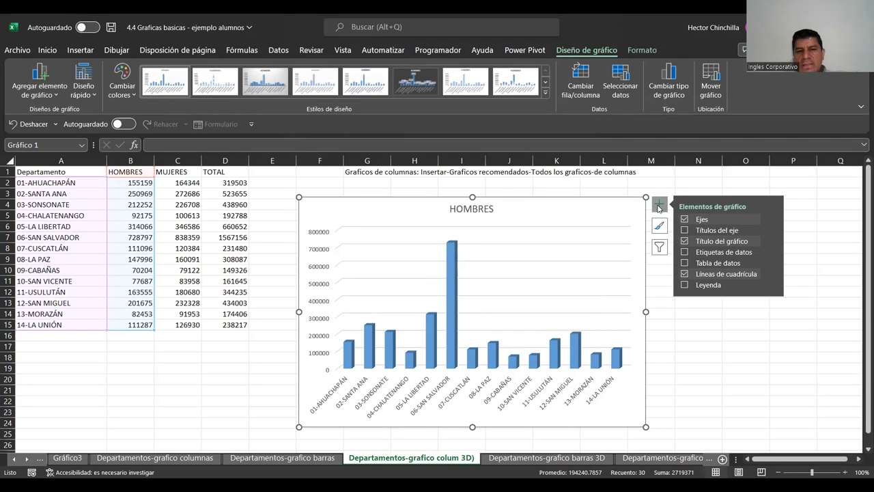
left_click(685, 231)
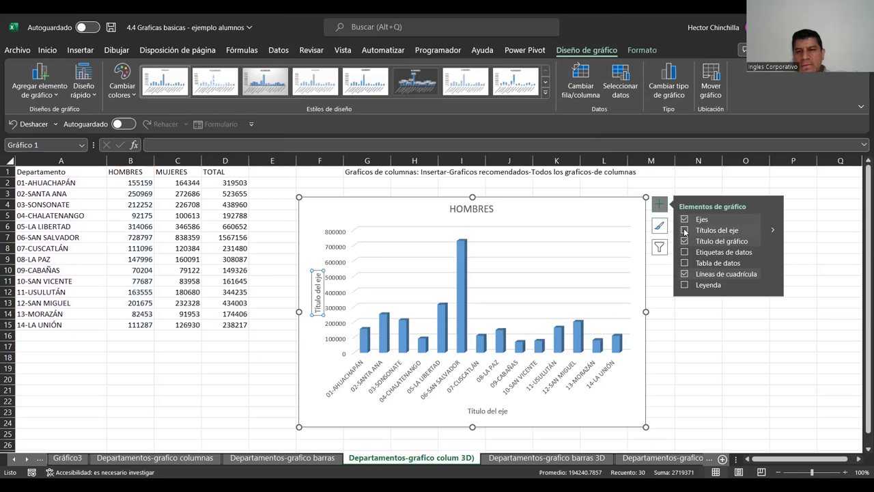
left_click(684, 252)
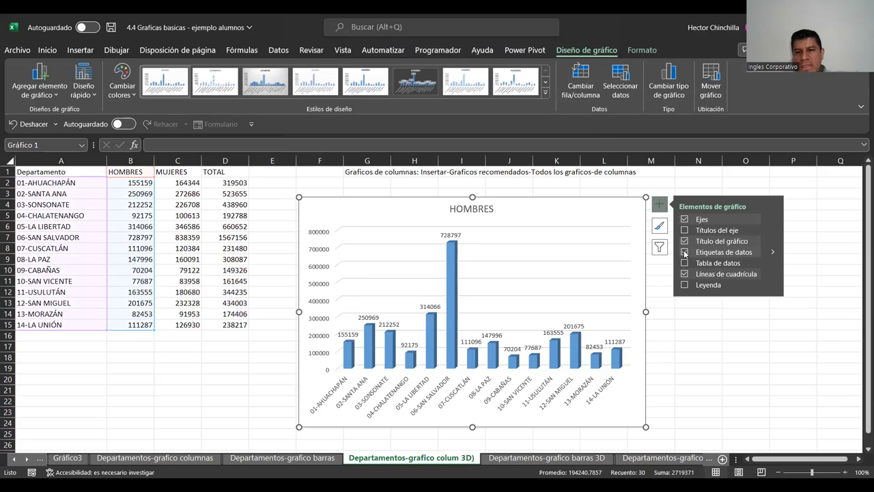
left_click(685, 285)
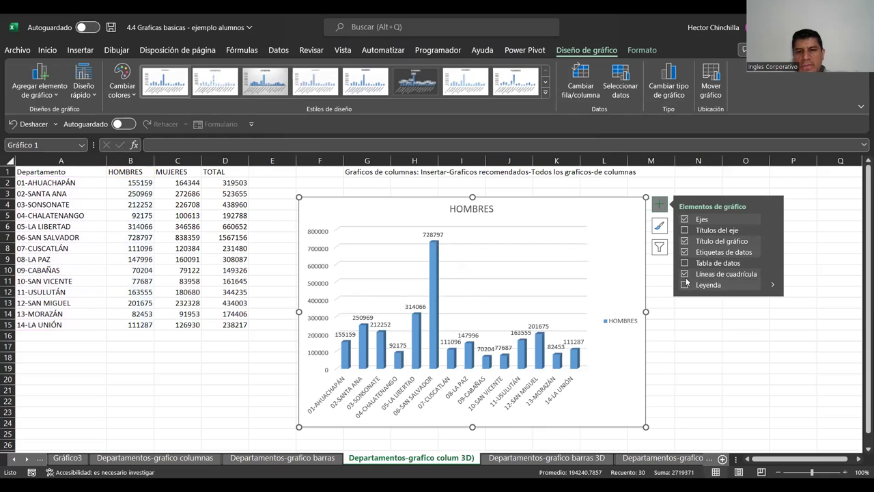
left_click(685, 284)
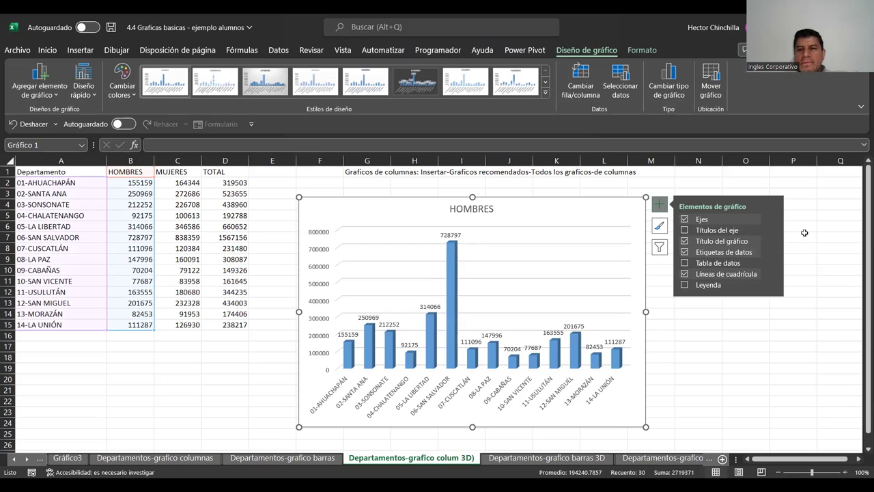
left_click(805, 234)
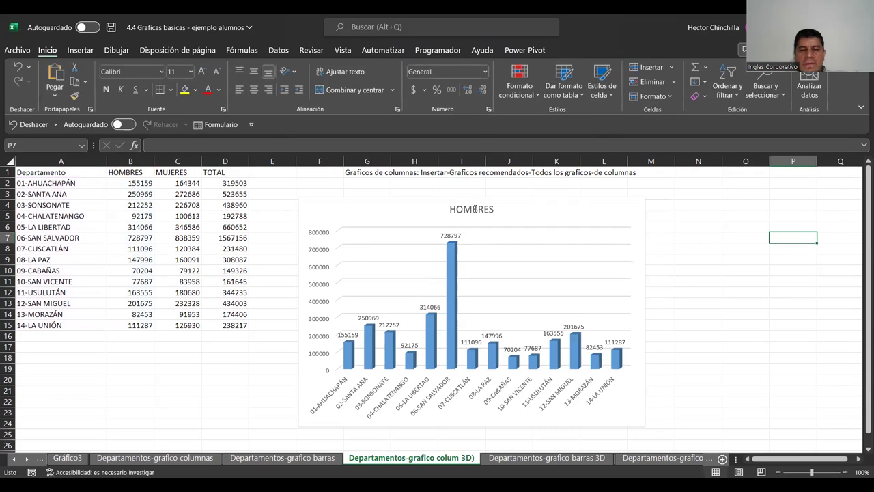
Step: Retitle the chart 'POBLACION DE HOMBRES'
double_click(474, 209)
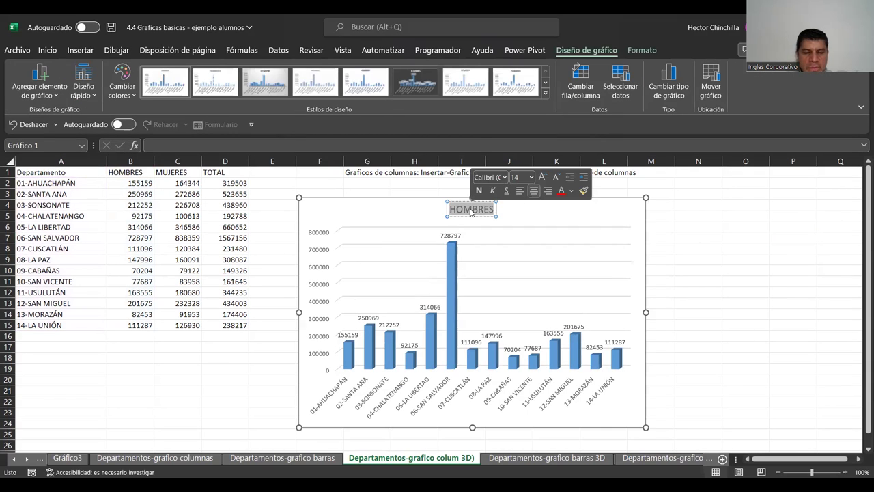
type("PO")
type("LBACION DE")
key("BackSpace")
key("BackSpace")
key("BackSpace")
key("BackSpace")
key("BackSpace")
key("BackSpace")
key("BackSpace")
key("BackSpace")
key("BackSpace")
key("BackSpace")
type("OBLACION DE HOMBRES")
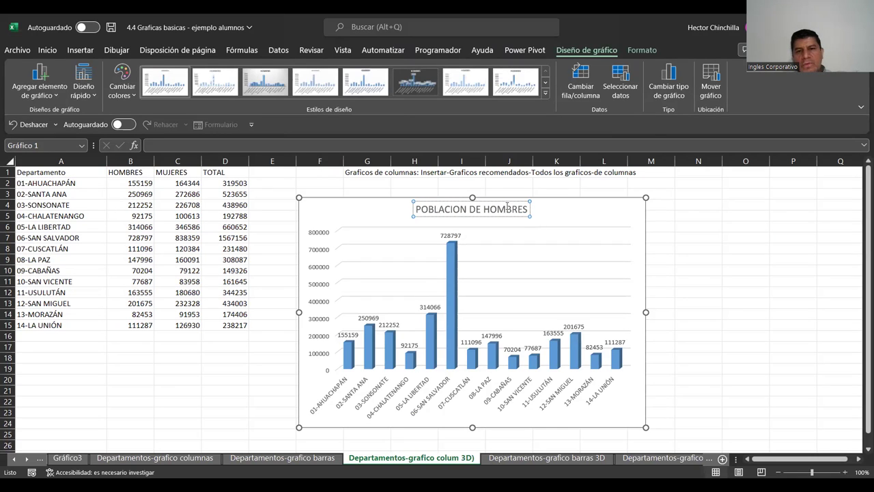
Step: Make the chart title bold from the Inicio tab
left_click(519, 216)
left_click(55, 52)
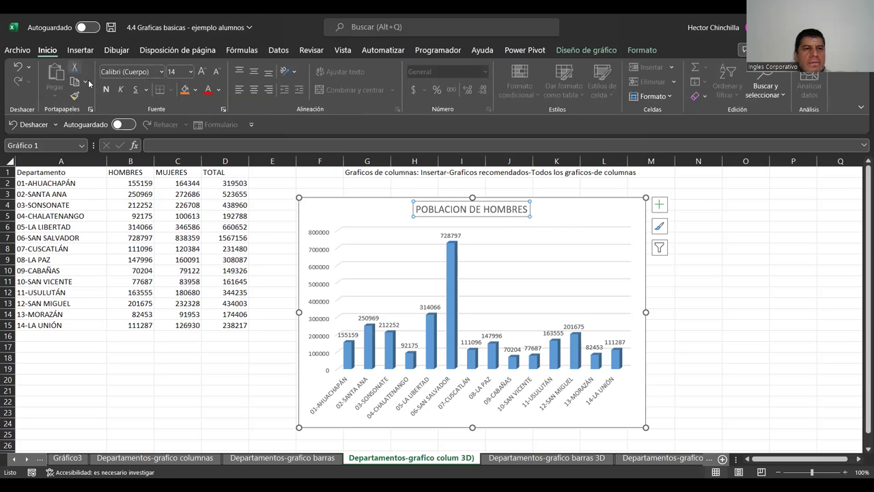
left_click(106, 89)
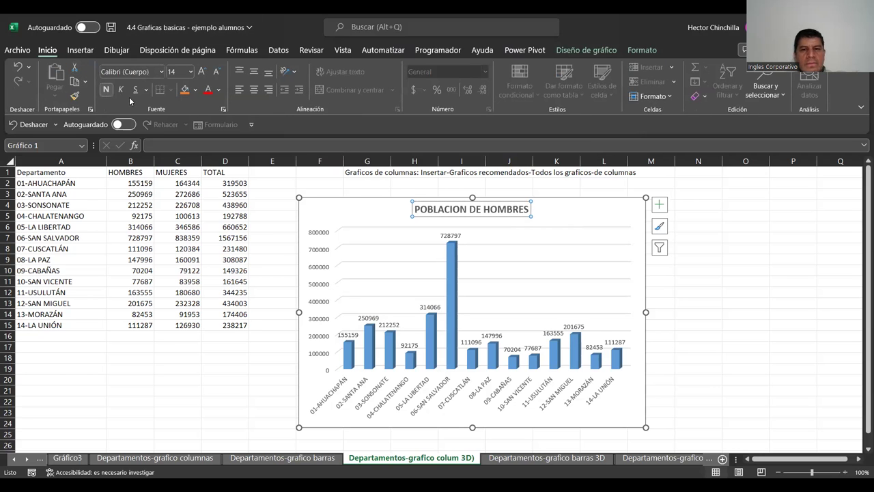
left_click(705, 273)
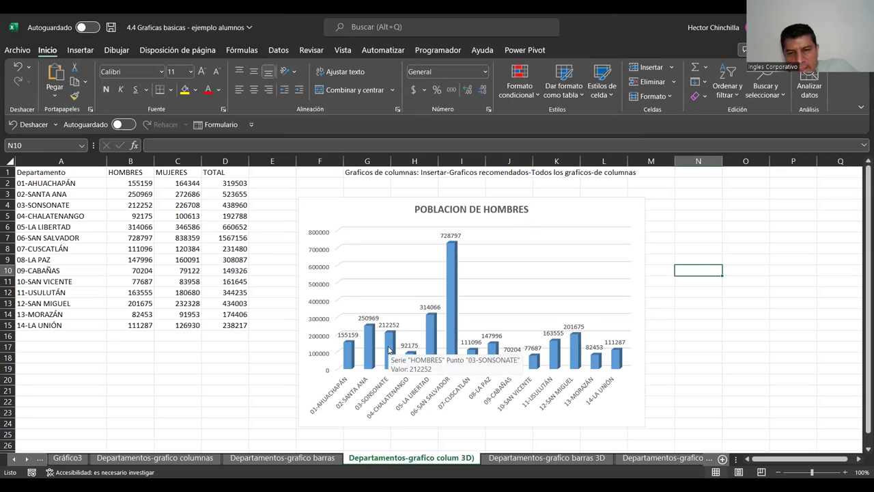
mouse_move(638, 256)
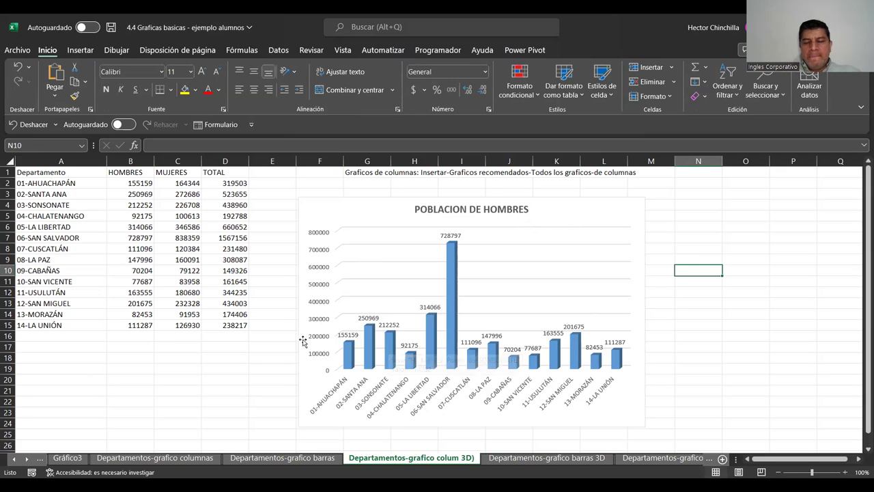
left_click(639, 256)
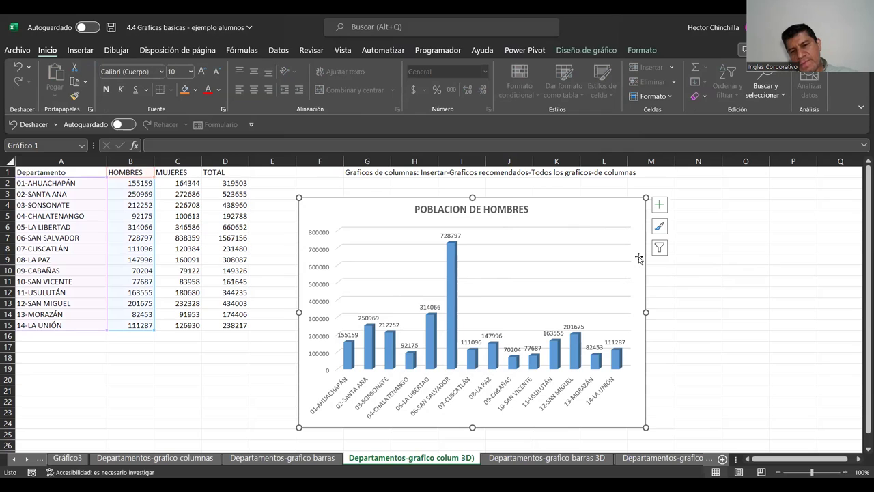
Step: Set the HOMBRES chart's 3D rotation to X 30° and Y 40° in Format Chart Area
right_click(638, 256)
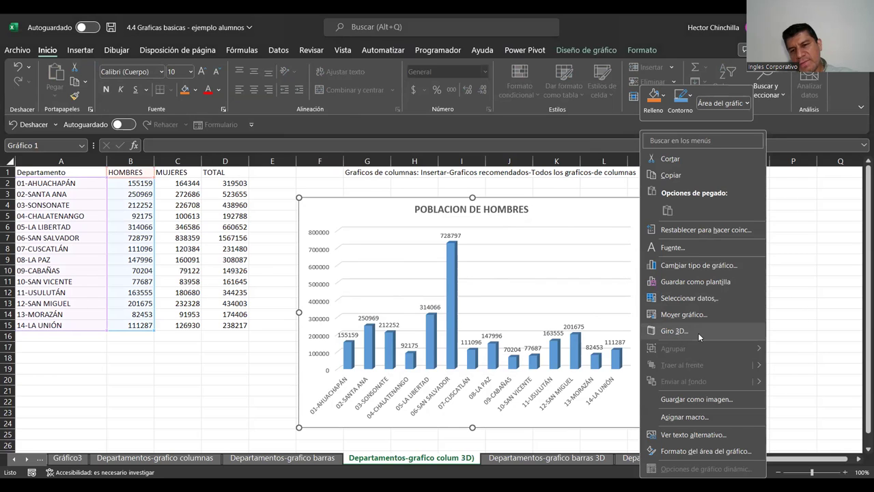
left_click(698, 332)
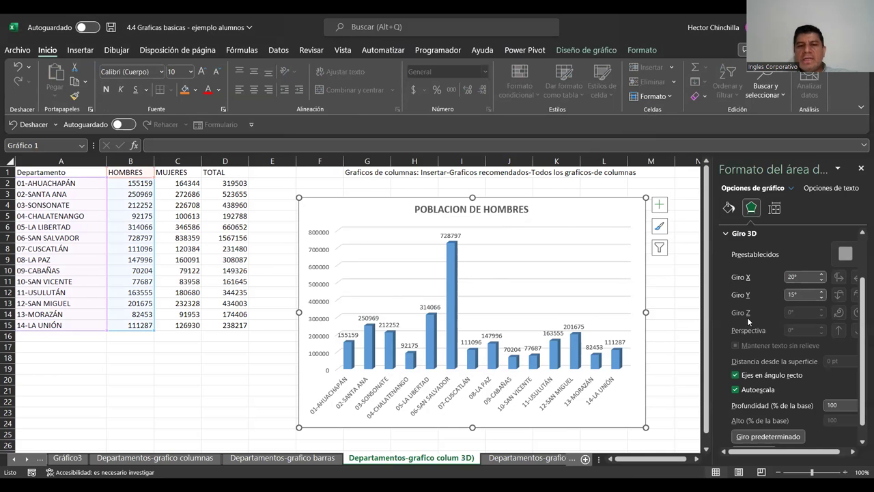
left_click(823, 274)
left_click(823, 274)
left_click(822, 274)
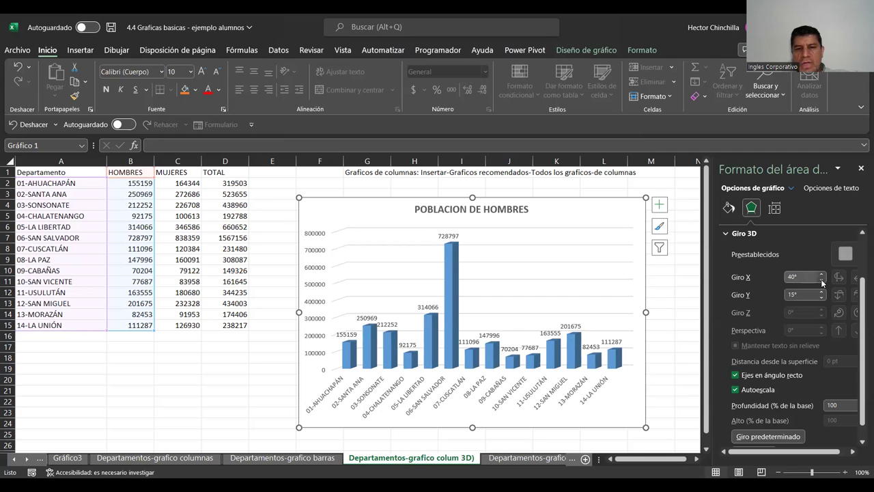
left_click(821, 298)
left_click(822, 297)
left_click(822, 298)
left_click(822, 292)
left_click(822, 292)
left_click(821, 293)
left_click(821, 293)
left_click(821, 292)
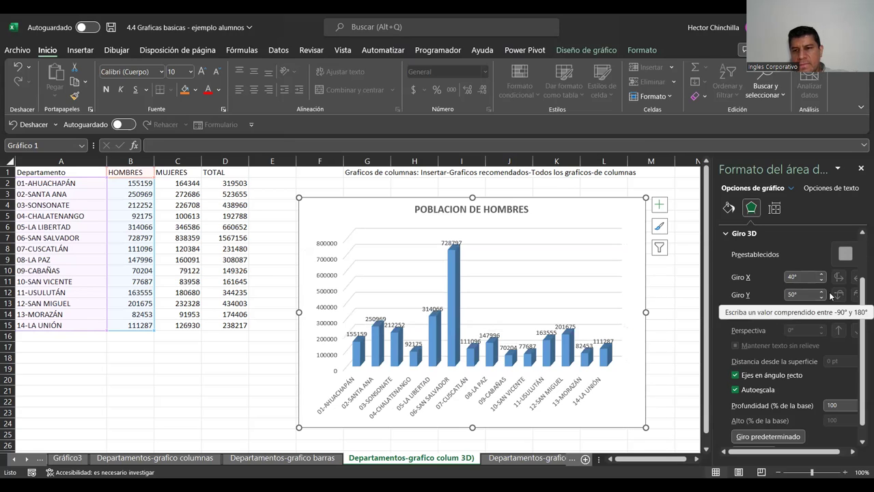
scroll(779, 383, "down", 1)
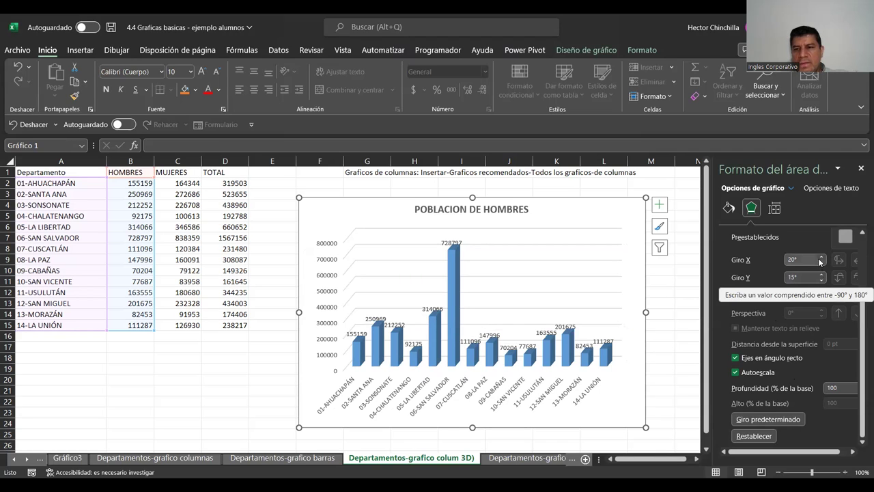
left_click(820, 263)
left_click(821, 257)
left_click(820, 258)
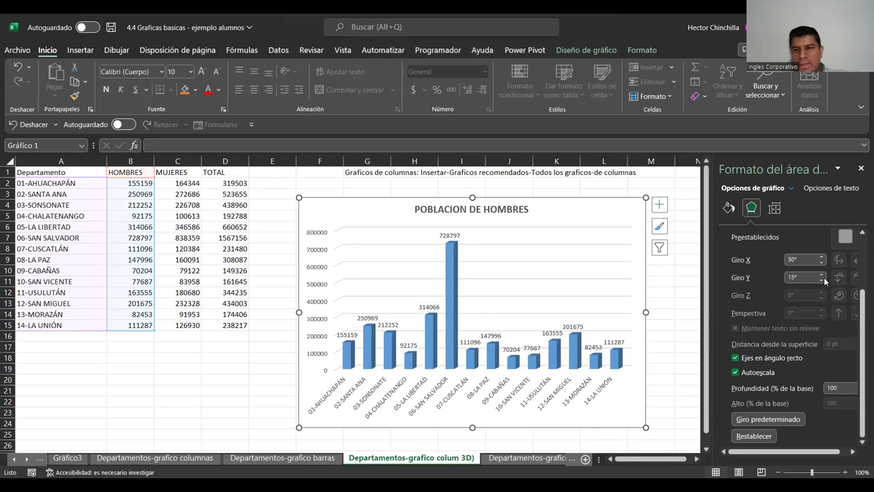
left_click(821, 274)
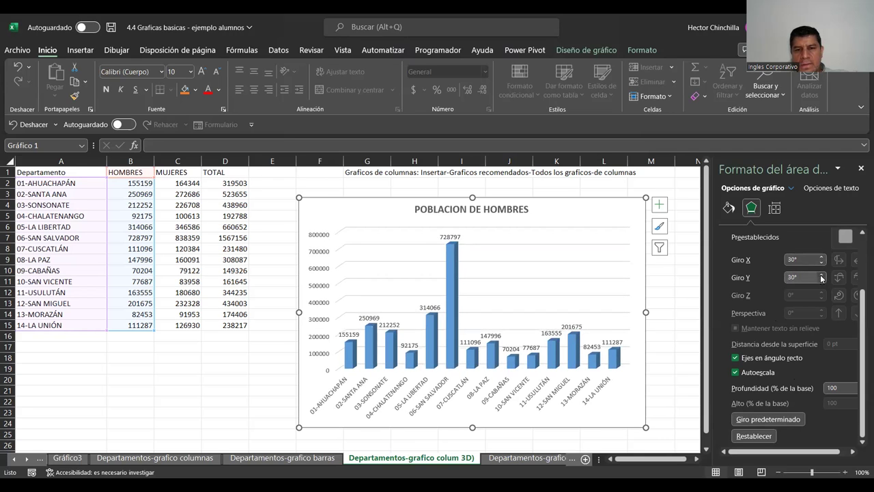
left_click(822, 276)
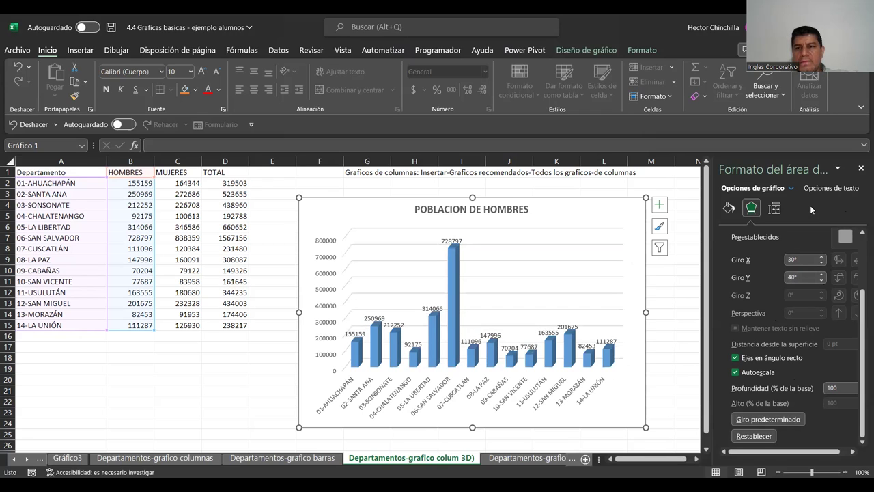
left_click(861, 168)
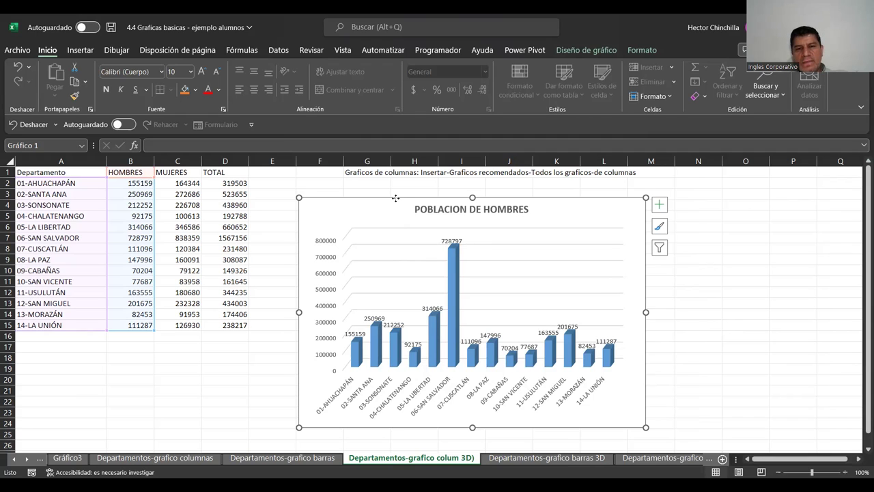
Step: Move the HOMBRES chart below the table near row 18, then select department names A1:A15
left_click_drag(396, 198, 384, 198)
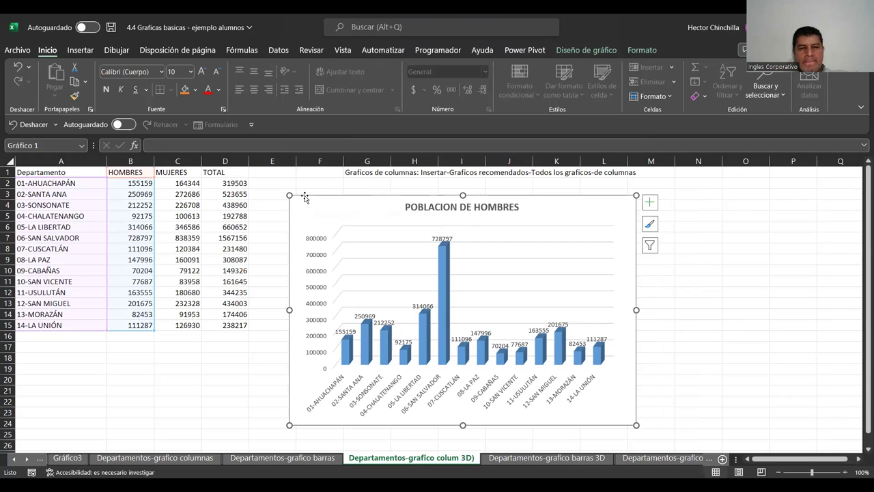
mouse_move(305, 197)
left_mouse_down()
mouse_move(69, 356)
mouse_move(57, 349)
left_mouse_up()
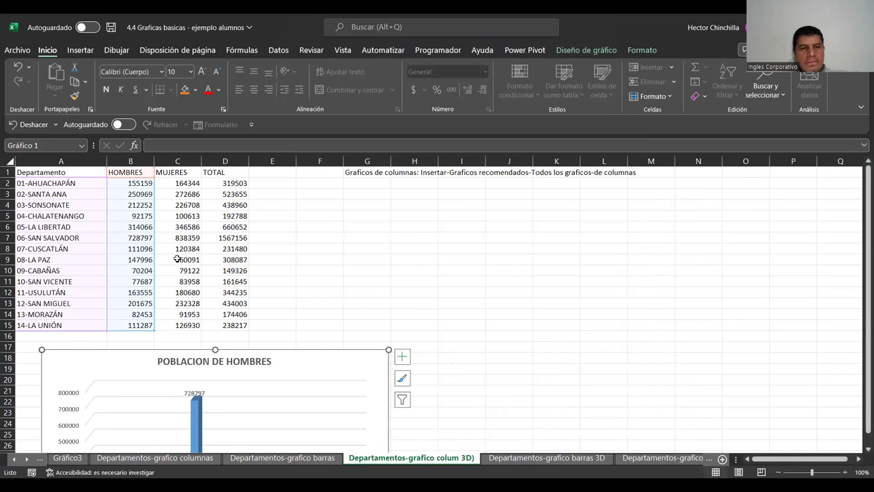
left_click(324, 241)
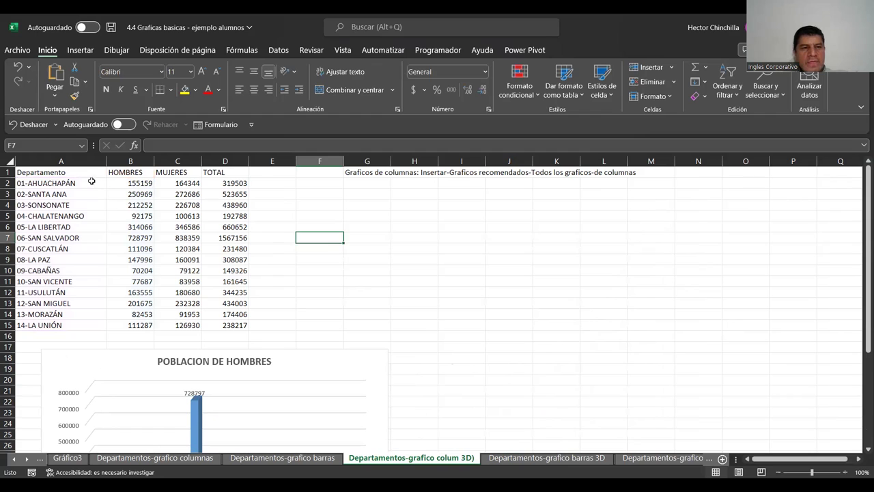
left_click_drag(80, 174, 81, 323)
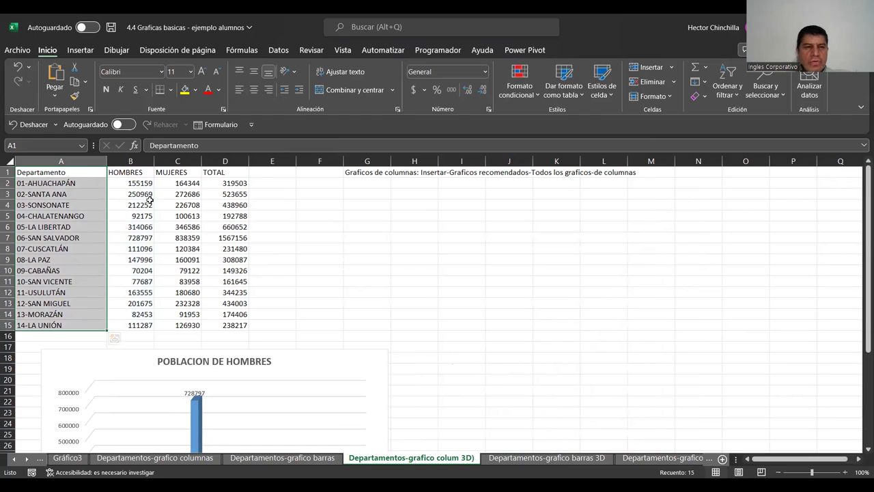
Step: Chart MUJERES (C1:C15) as a 3D clustered column, then move and enlarge it beside the table
left_click_drag(172, 172, 182, 322)
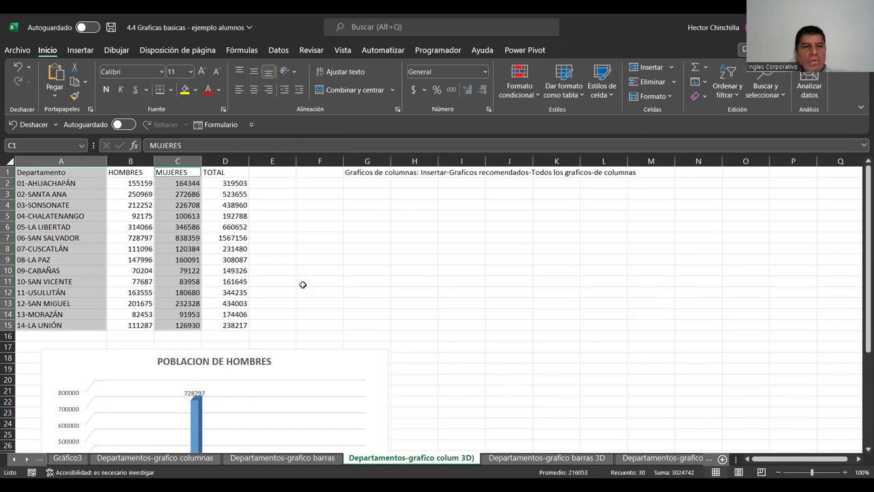
left_click(81, 50)
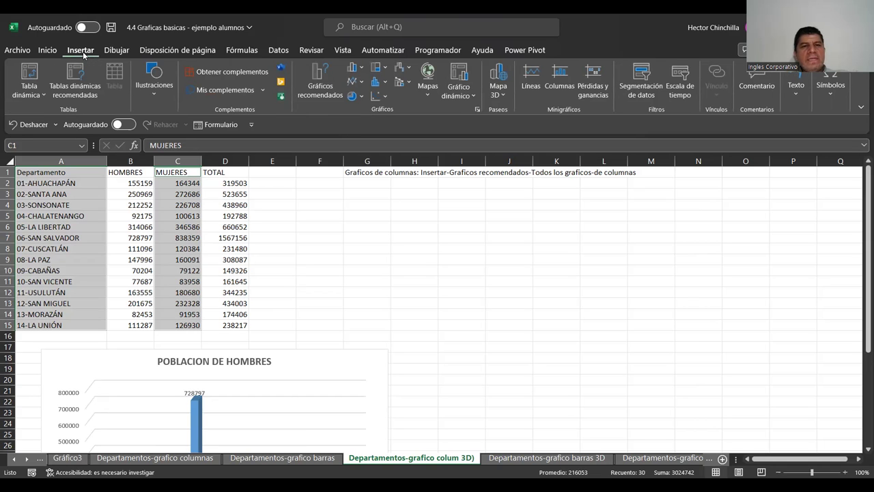
left_click(359, 70)
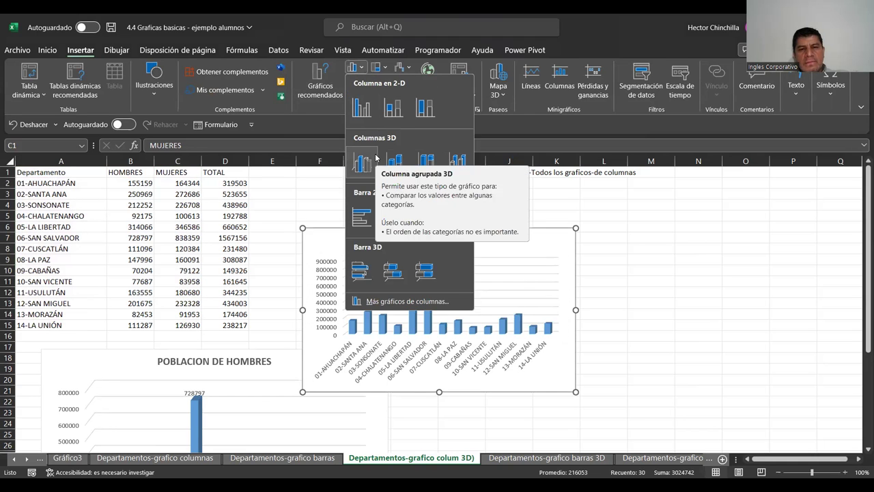
left_click(376, 158)
left_click_drag(436, 235, 434, 186)
left_click_drag(575, 350, 652, 417)
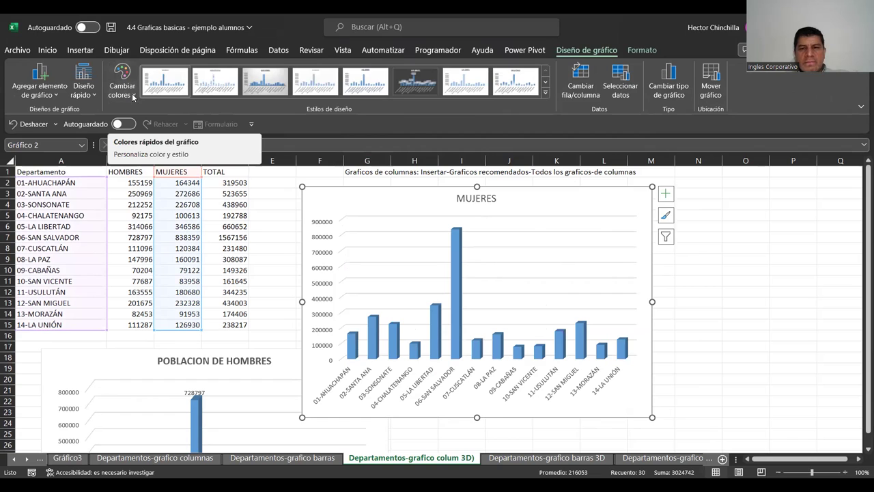
Step: Apply the orange Paleta monocromática 2 colour scheme to the MUJERES chart
left_click(752, 277)
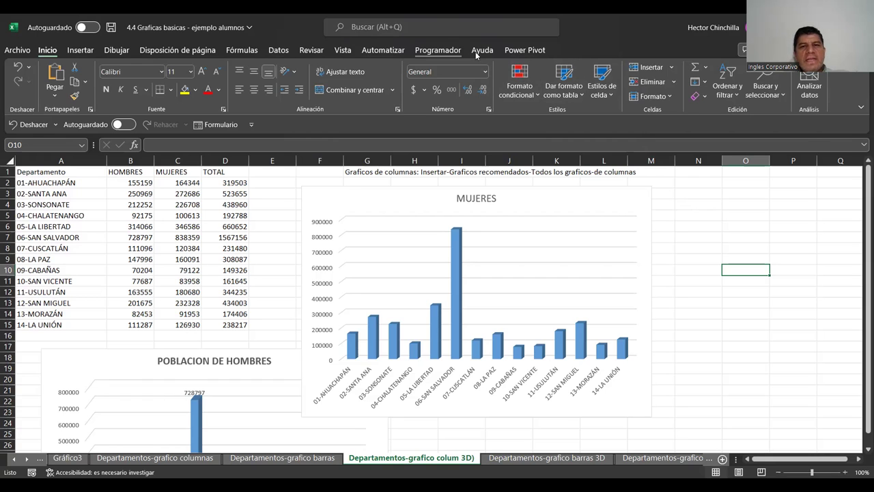
left_click(647, 207)
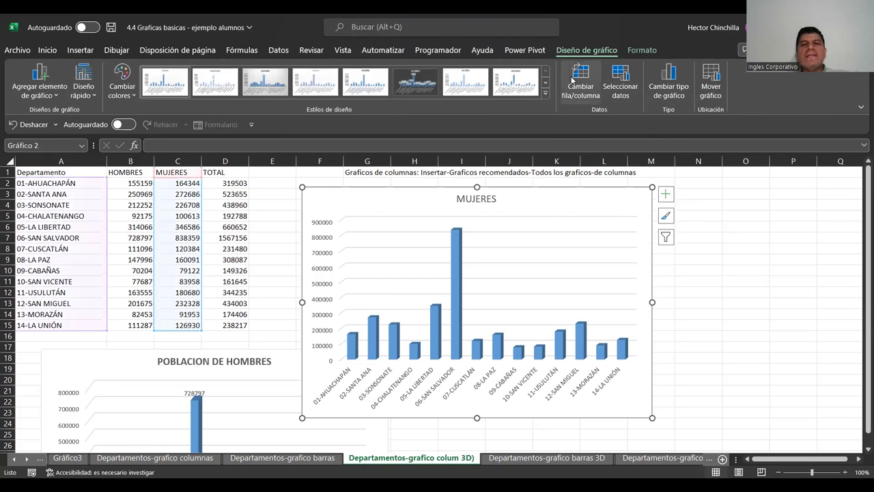
left_click(123, 85)
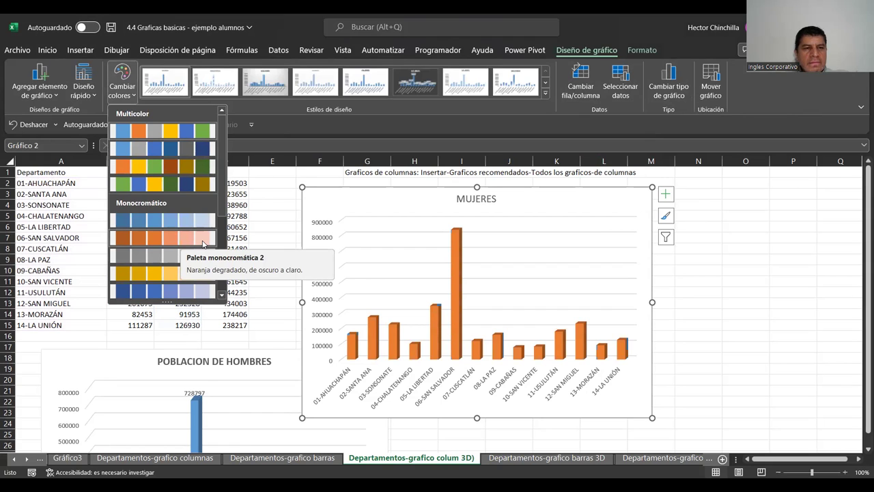
left_click(202, 240)
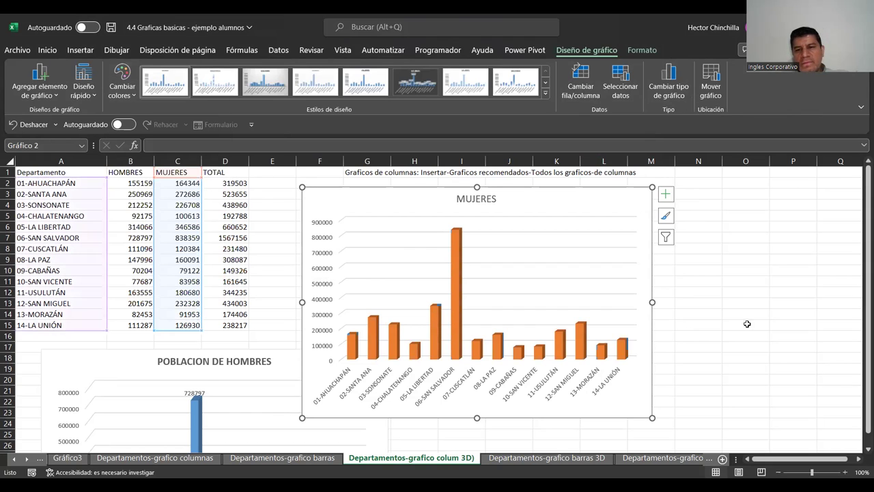
left_click(726, 325)
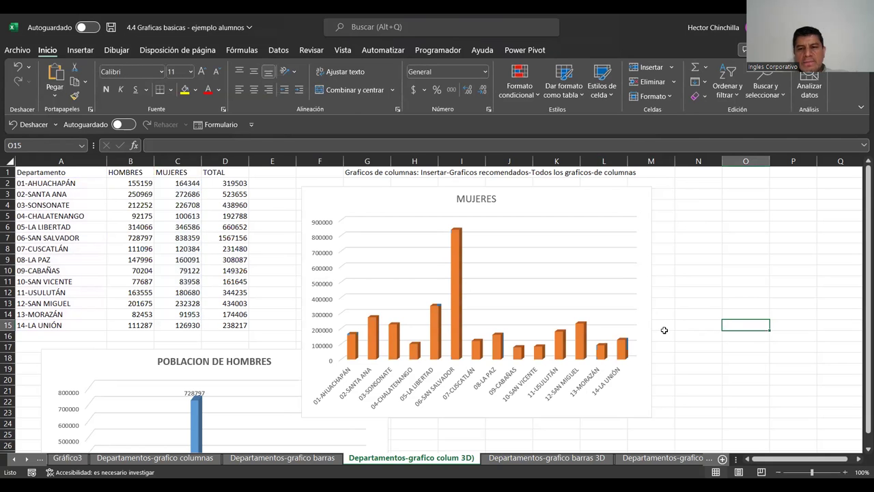
left_click(649, 280)
left_click(675, 326)
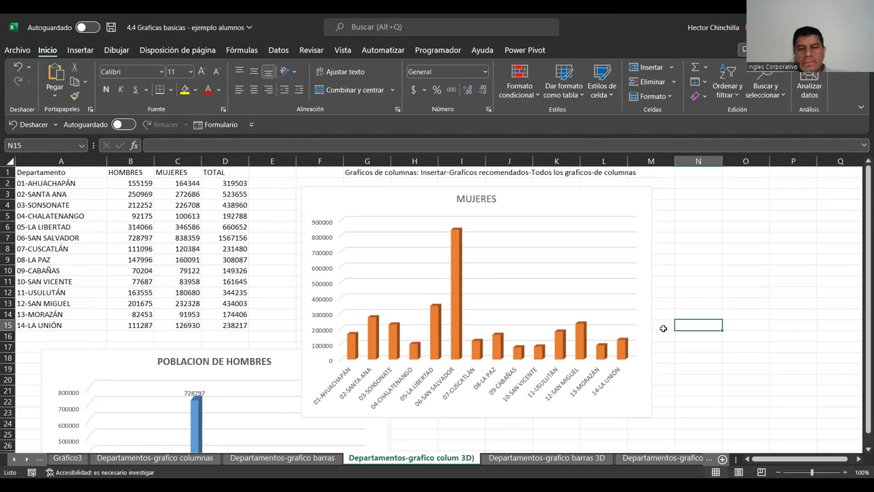
Step: Rotate the MUJERES chart to X 40° and Y 60°, then shift it further right
left_click(653, 308)
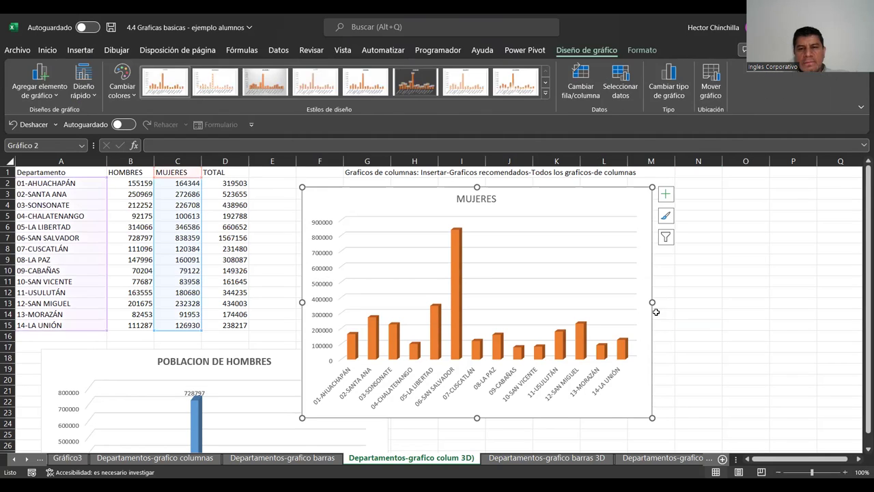
right_click(641, 209)
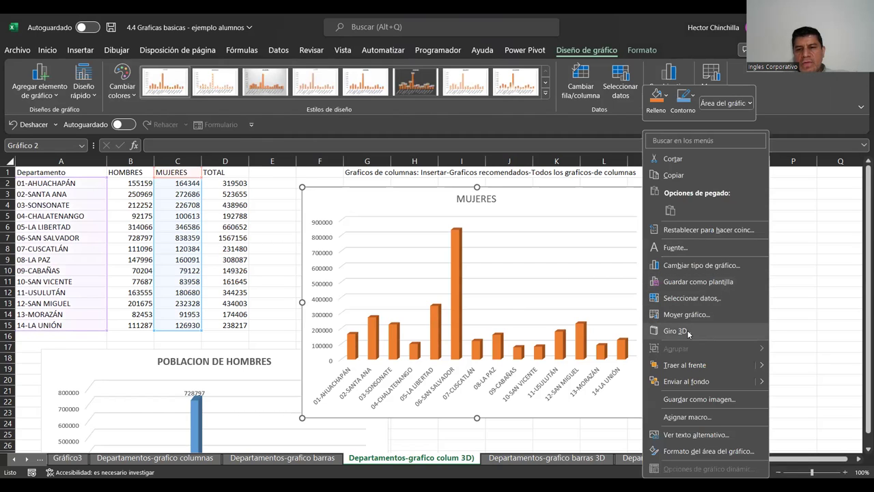
left_click(687, 331)
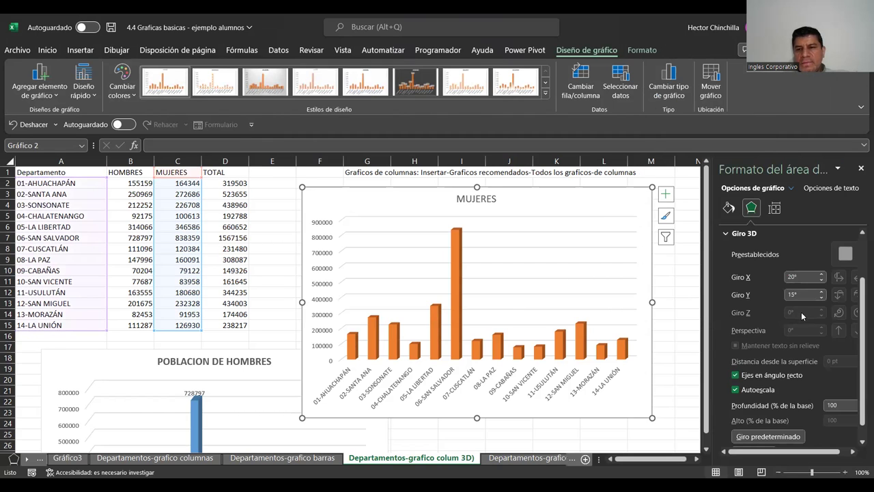
left_click(821, 274)
left_click(821, 274)
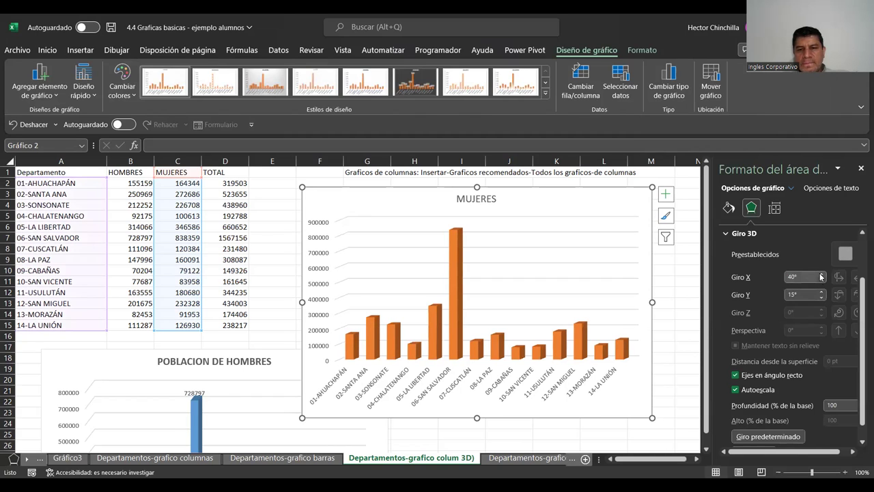
left_click(822, 292)
left_click(823, 293)
left_click(822, 292)
left_click(822, 292)
left_click(823, 293)
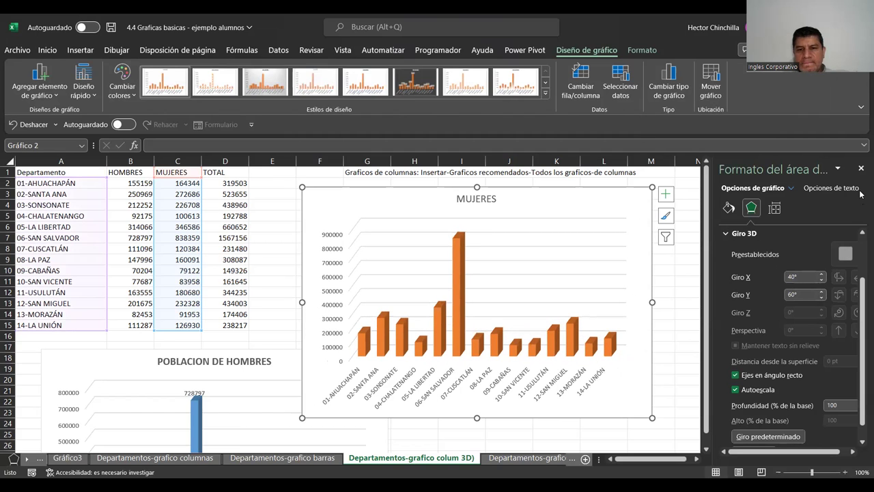
left_click(861, 170)
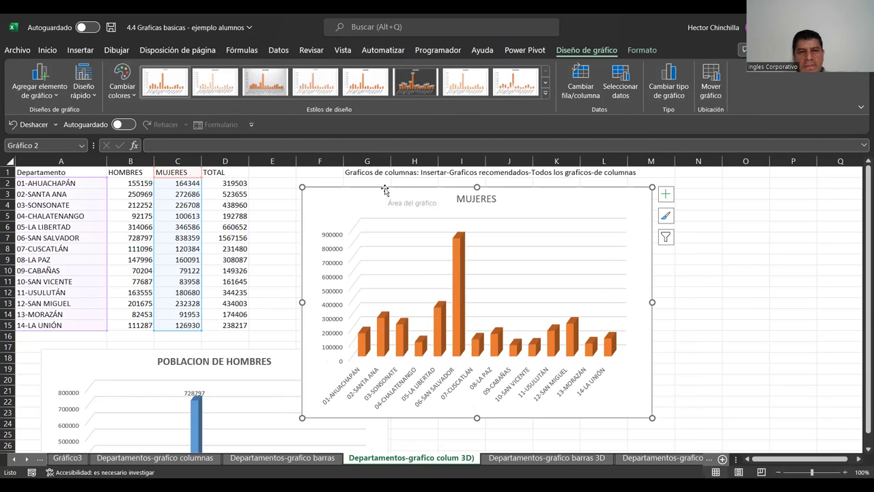
mouse_move(385, 189)
left_mouse_down()
mouse_move(501, 302)
mouse_move(480, 215)
mouse_move(456, 185)
left_mouse_up()
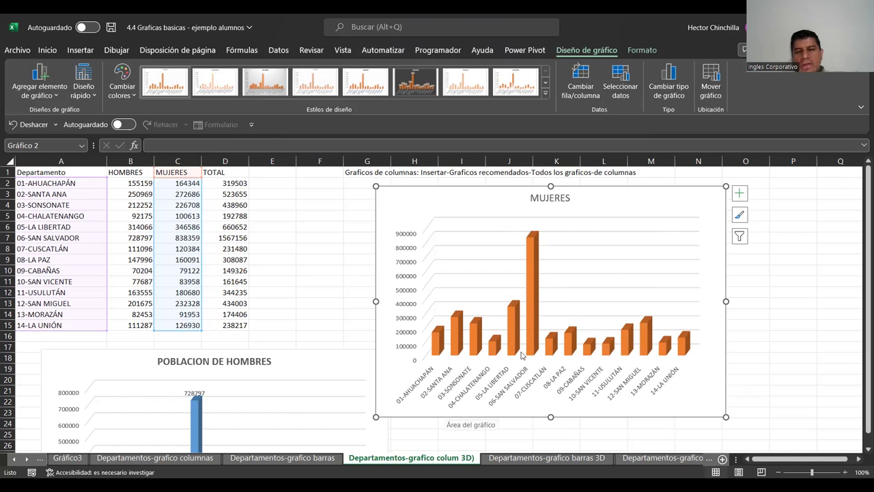
Step: Add data labels showing each department's value above the MUJERES columns
left_click(739, 194)
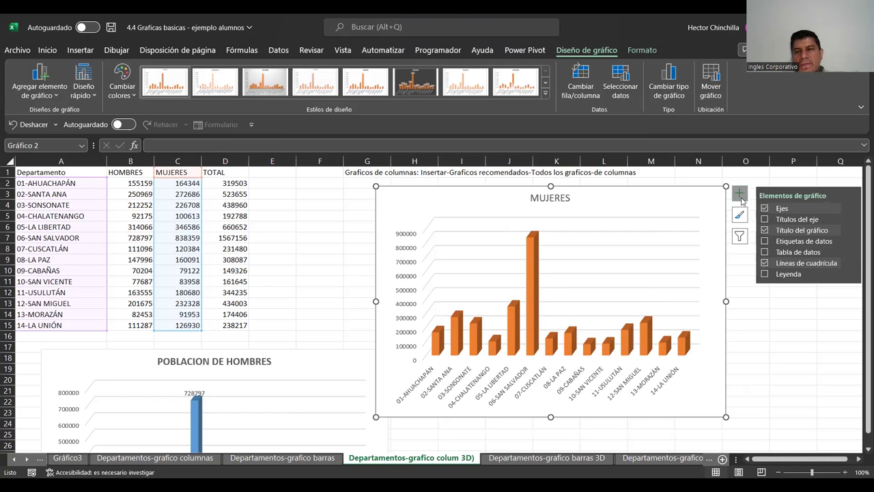
left_click(764, 241)
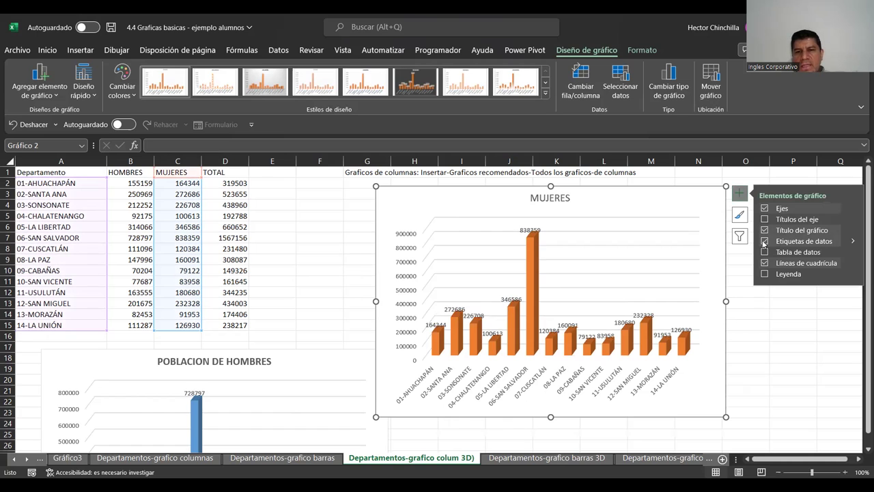
left_click(774, 352)
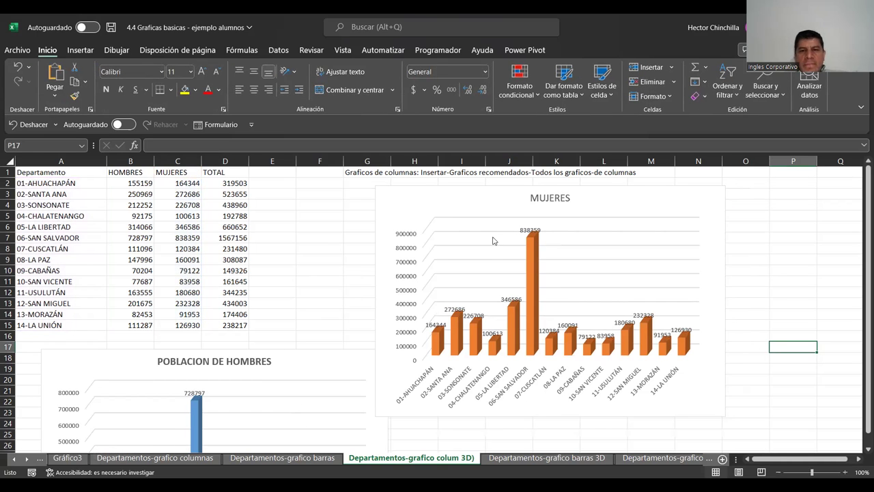
Step: Make the MUJERES chart title bold
left_click(533, 206)
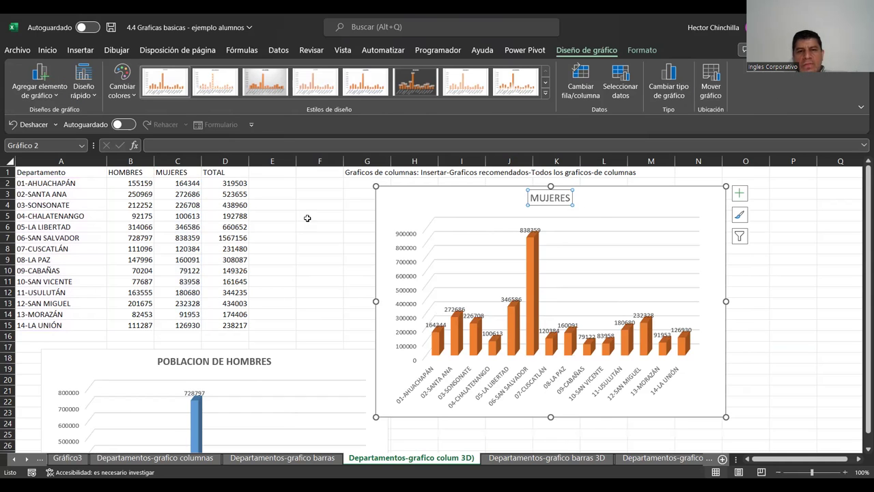
left_click(43, 52)
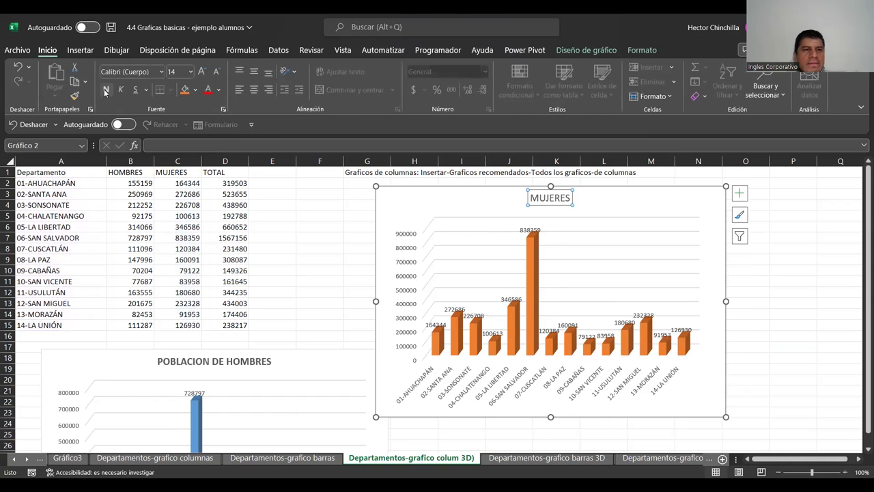
left_click(777, 258)
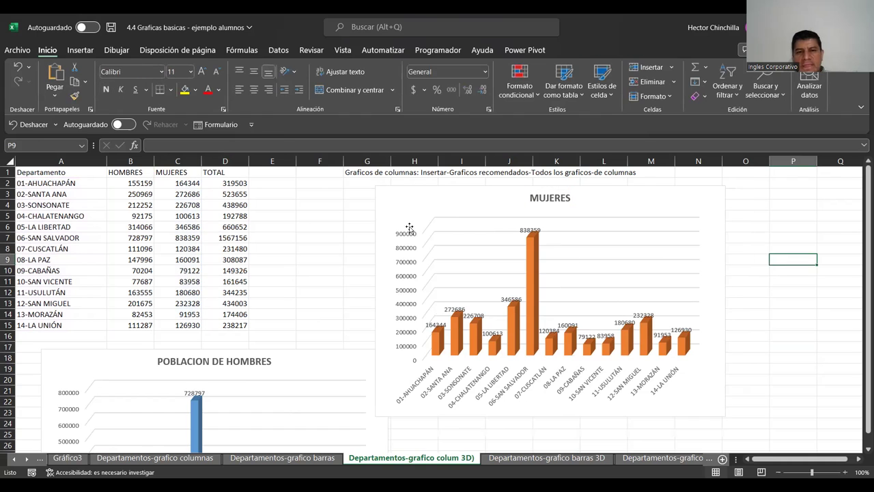
Step: Place the MUJERES chart below the table beside the men's chart, then select A1:C15
mouse_move(382, 193)
left_mouse_down()
mouse_move(421, 326)
mouse_move(405, 355)
left_mouse_up()
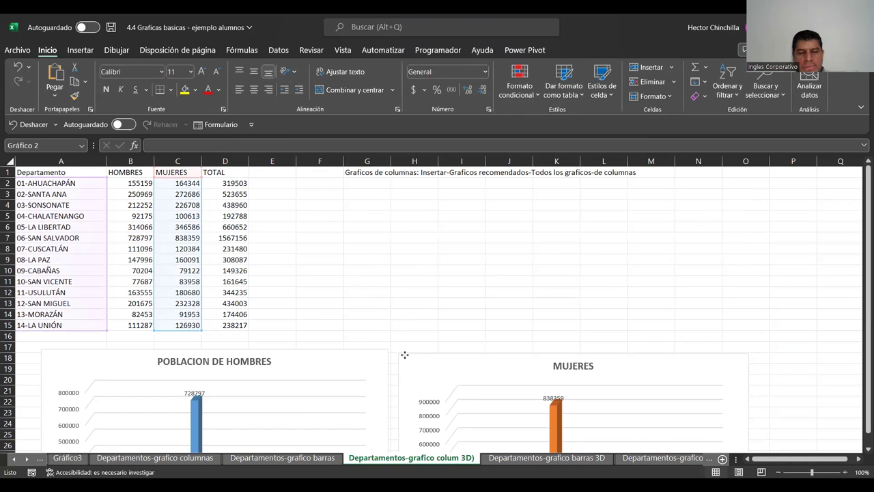
left_click_drag(405, 354, 402, 354)
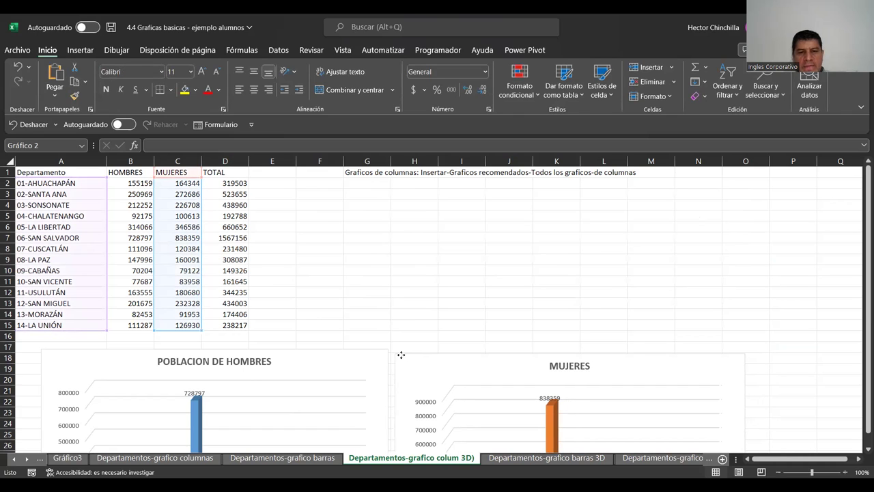
left_click(396, 247)
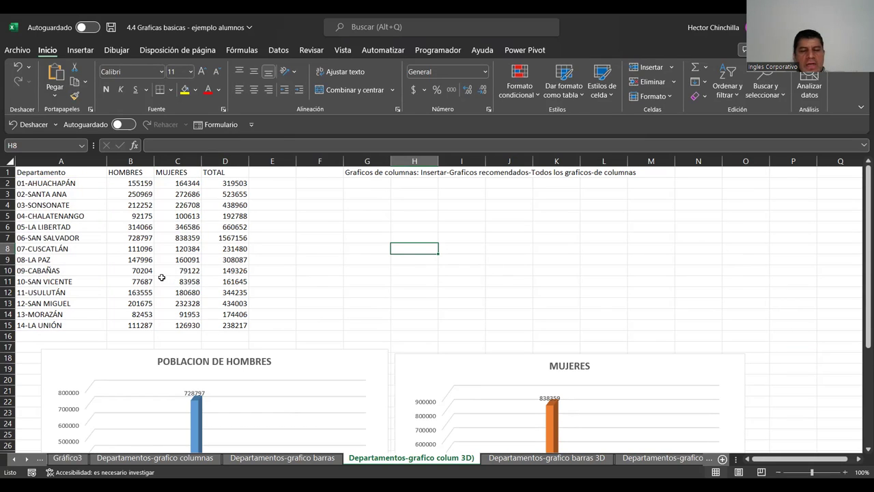
mouse_move(81, 173)
left_mouse_down()
mouse_move(174, 188)
mouse_move(186, 321)
left_mouse_up()
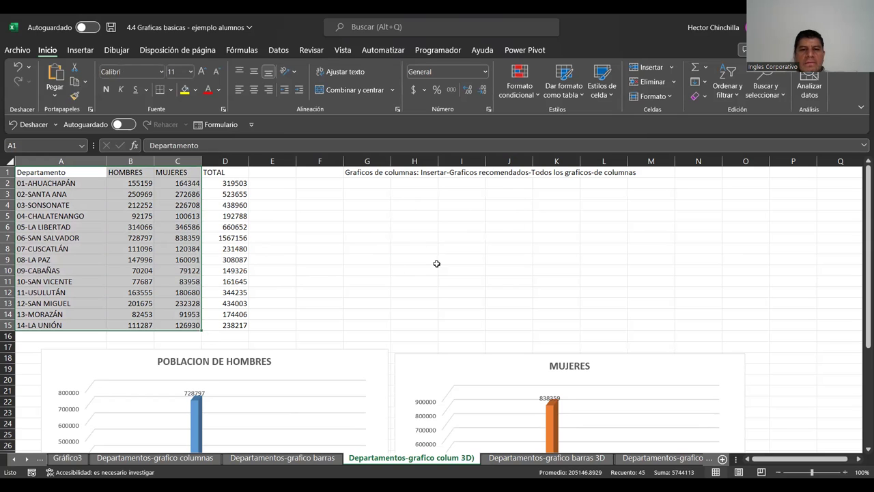
Step: Insert a clustered 3D column chart (Columna agrupada 3D) from the selected data
left_click(77, 53)
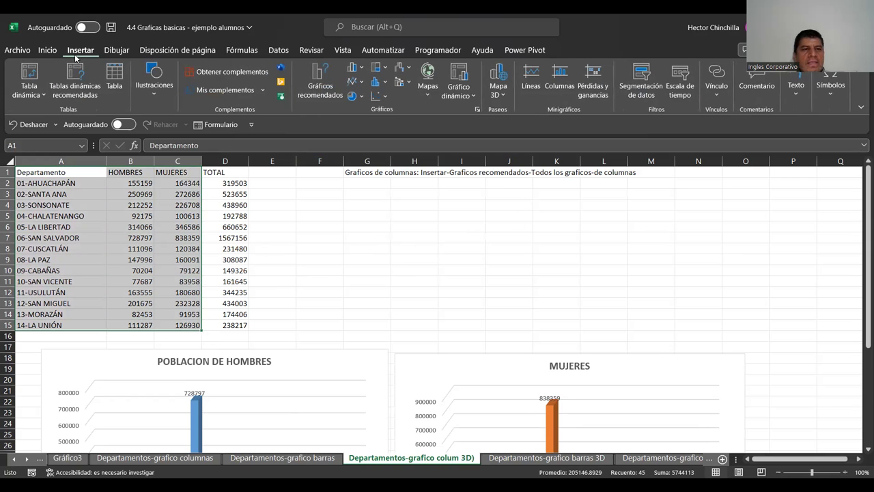
left_click(360, 71)
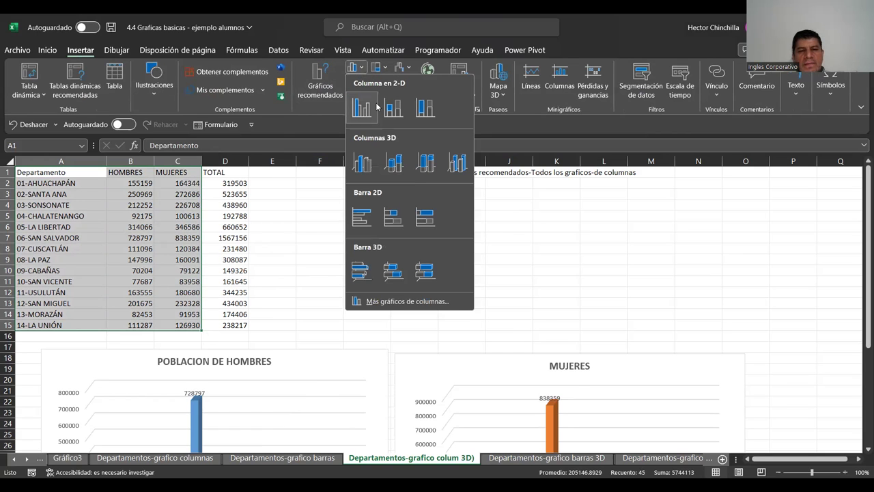
left_click(368, 170)
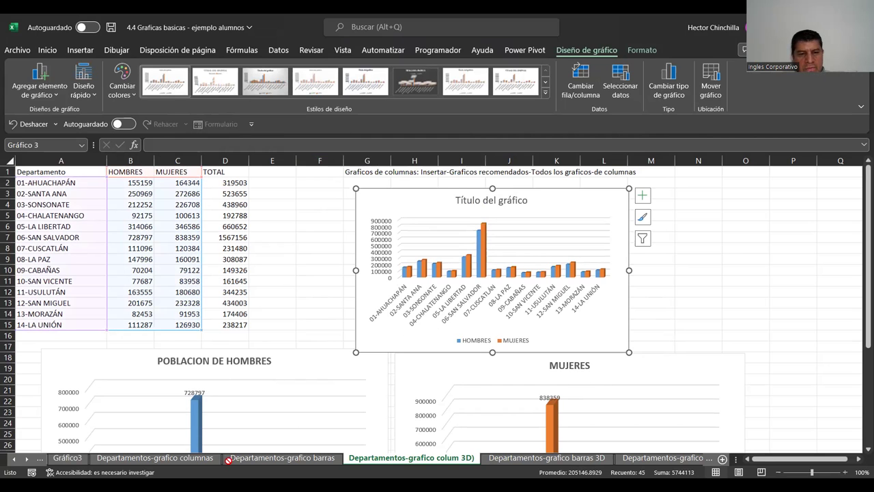
Step: Move the MUJERES chart down below the POBLACION DE HOMBRES chart
left_click_drag(228, 461, 742, 375)
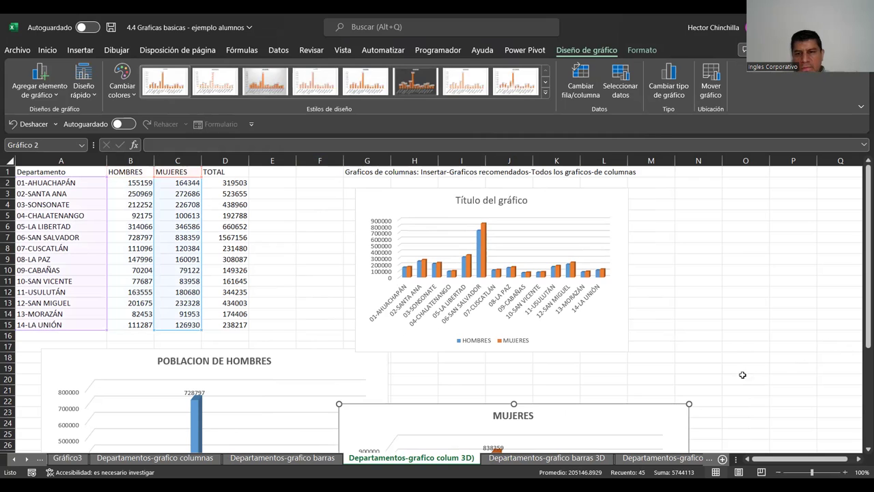
left_click_drag(869, 191, 798, 417)
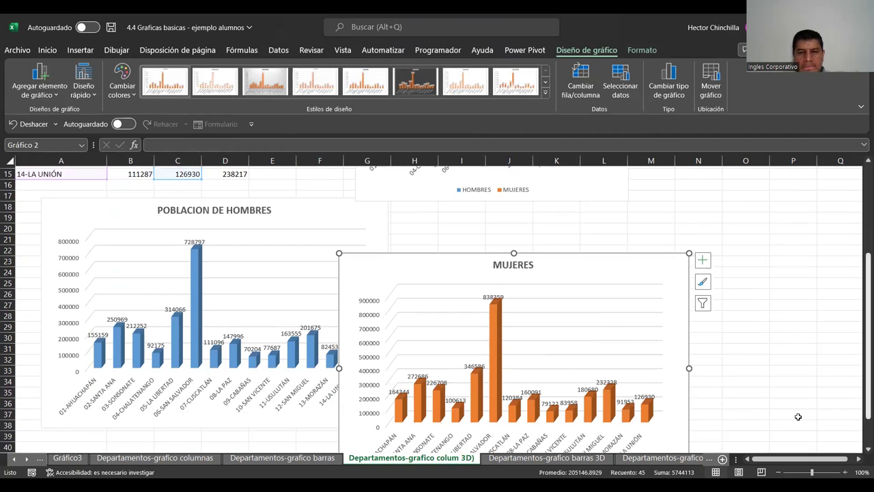
left_click_drag(596, 272, 334, 411)
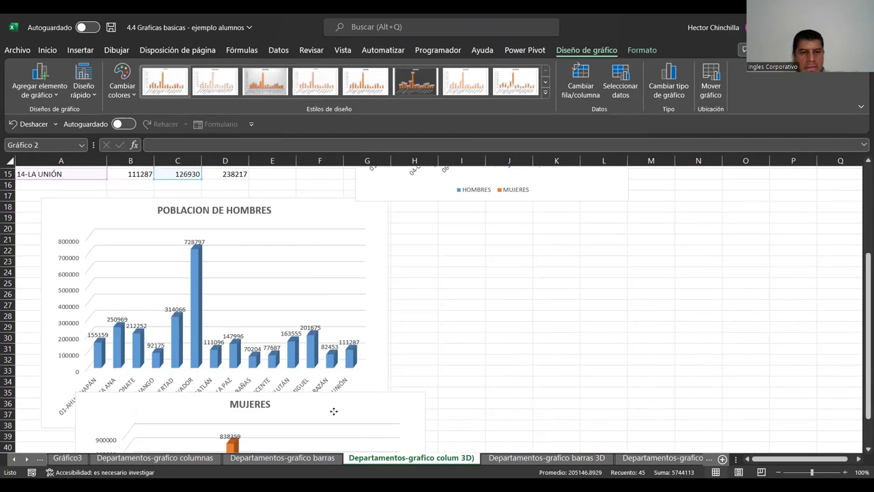
left_click_drag(868, 327, 868, 338)
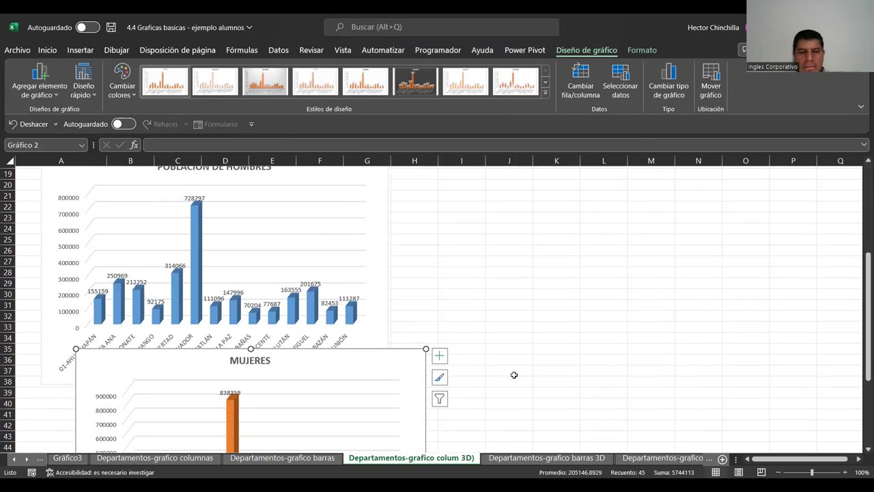
left_click_drag(366, 371, 334, 410)
left_click_drag(862, 314, 862, 309)
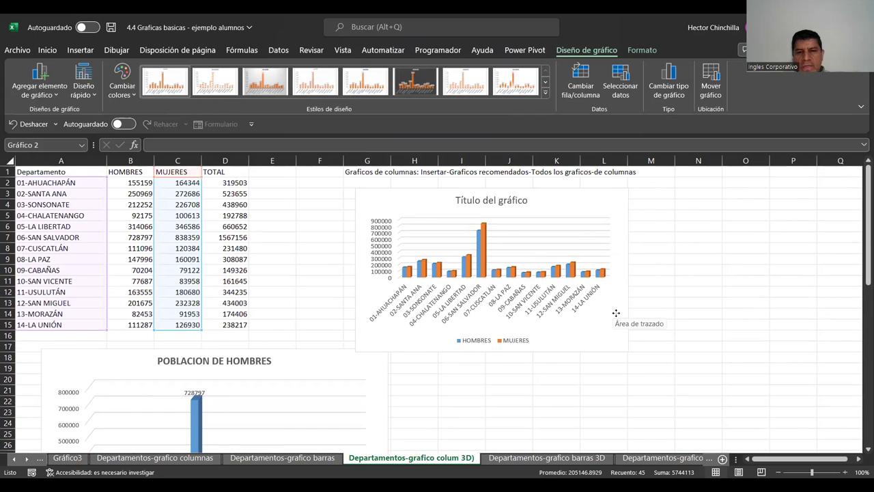
Step: Enlarge the new column chart by dragging its corner and right side outward
left_click(627, 351)
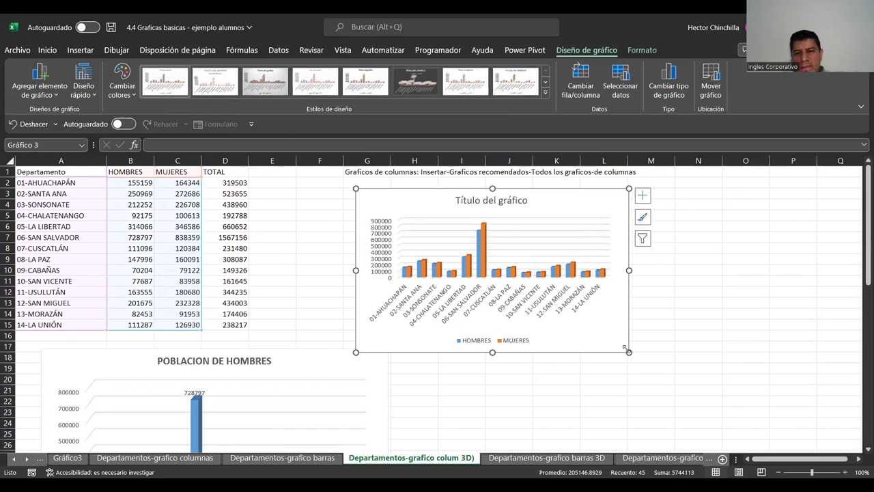
left_click_drag(629, 353, 790, 441)
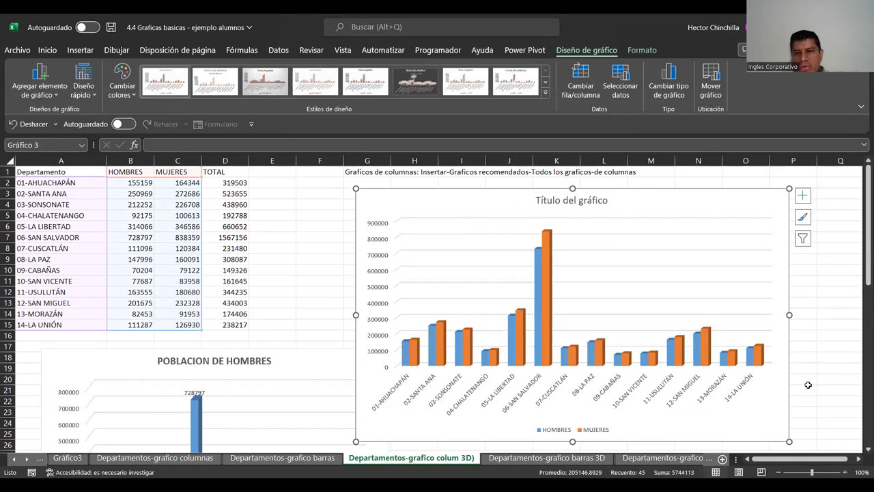
left_click_drag(789, 442, 801, 454)
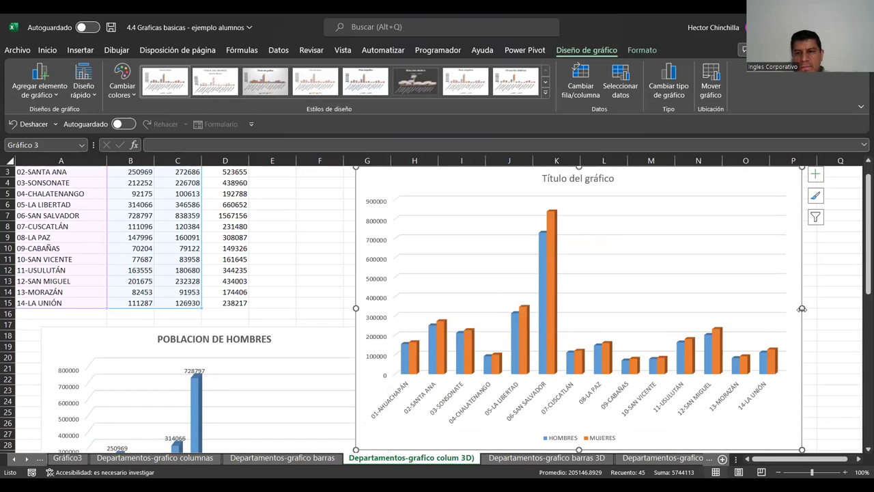
left_click_drag(802, 309, 843, 309)
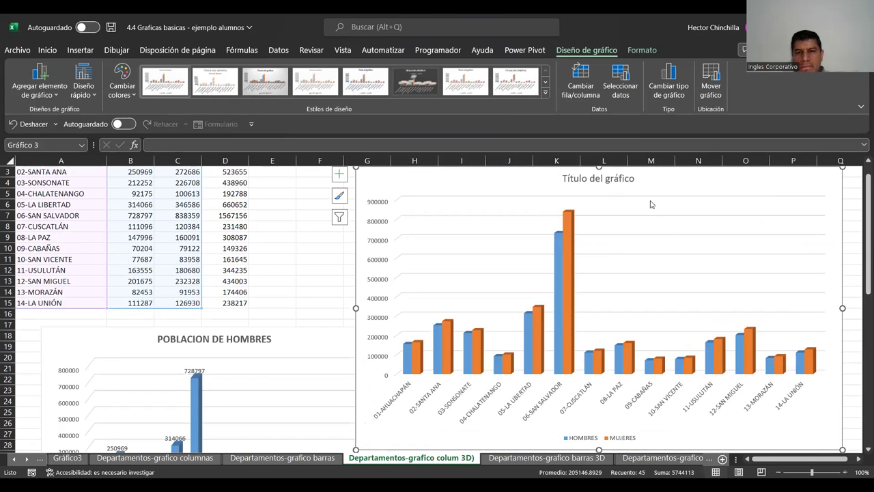
Step: Replace the chart title with 'POBLACION TOTAL DE HOMBRES Y MUJERES'
left_click(594, 182)
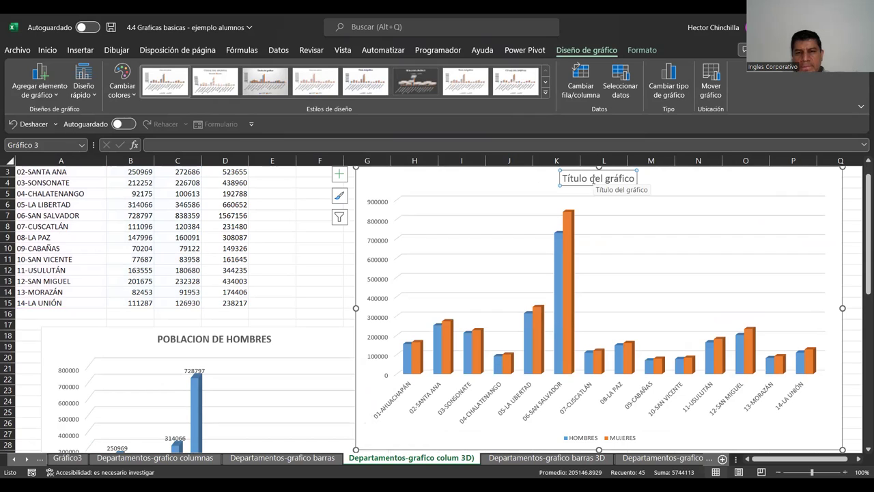
double_click(594, 179)
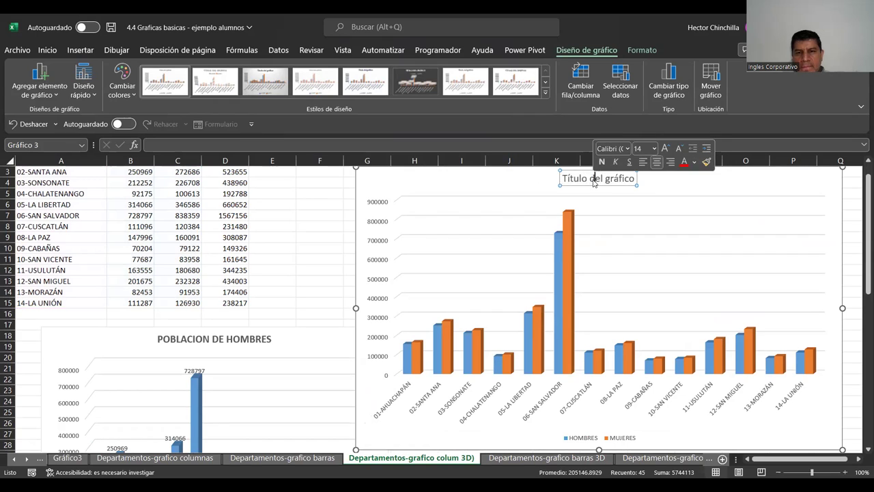
triple_click(594, 182)
type("P")
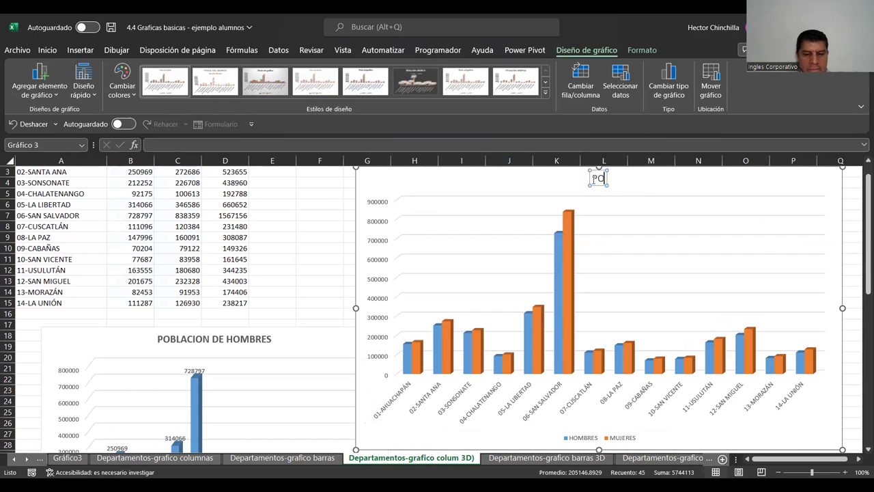
type("OBLACION TOTAL")
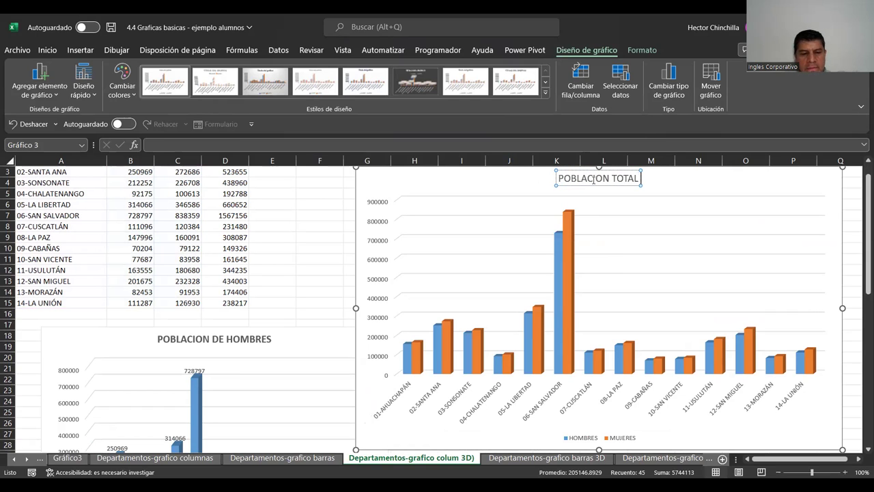
type(" DE HOMBRES Y MUJERES")
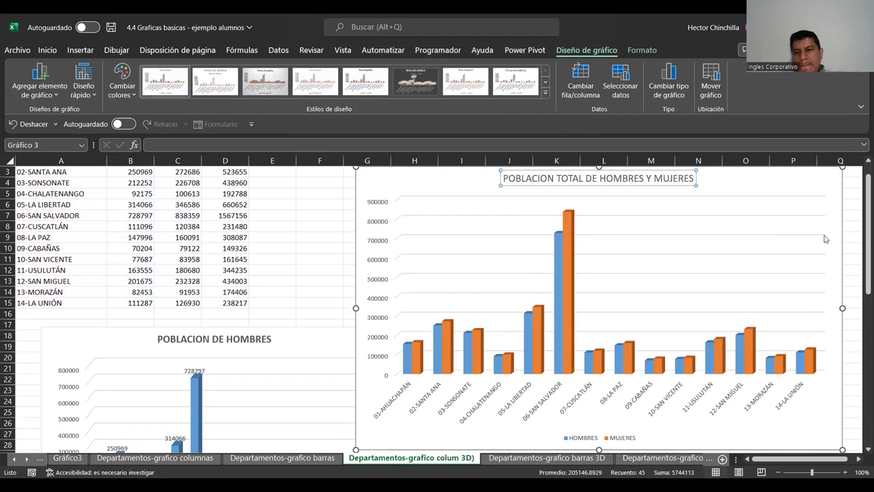
left_click(851, 269)
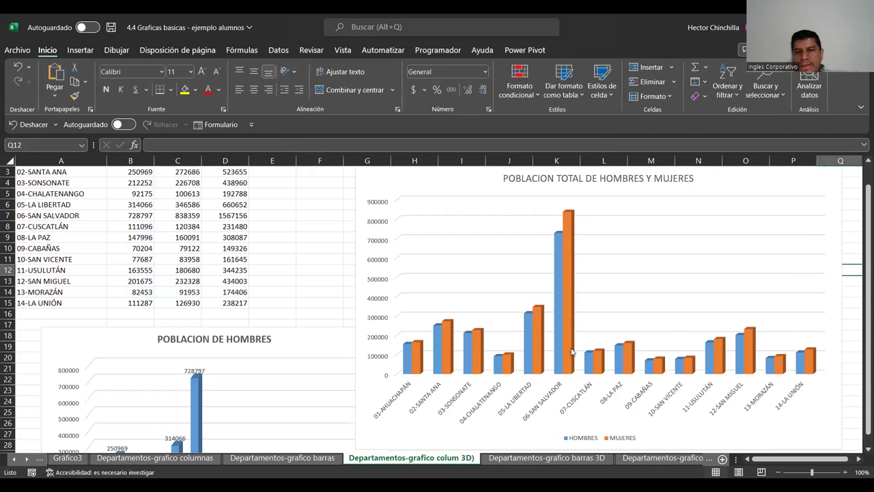
Step: Turn on data labels (Etiquetas de datos) for the population chart's columns
left_click(833, 186)
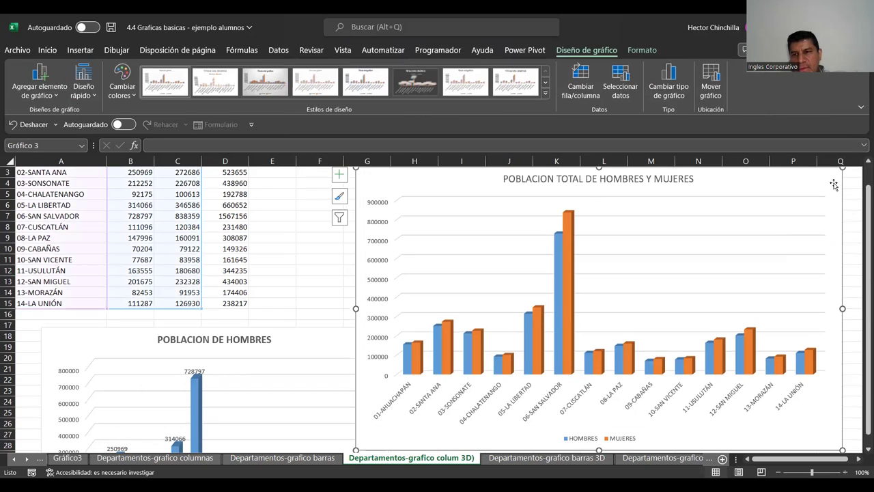
scroll(861, 275, "down", 1)
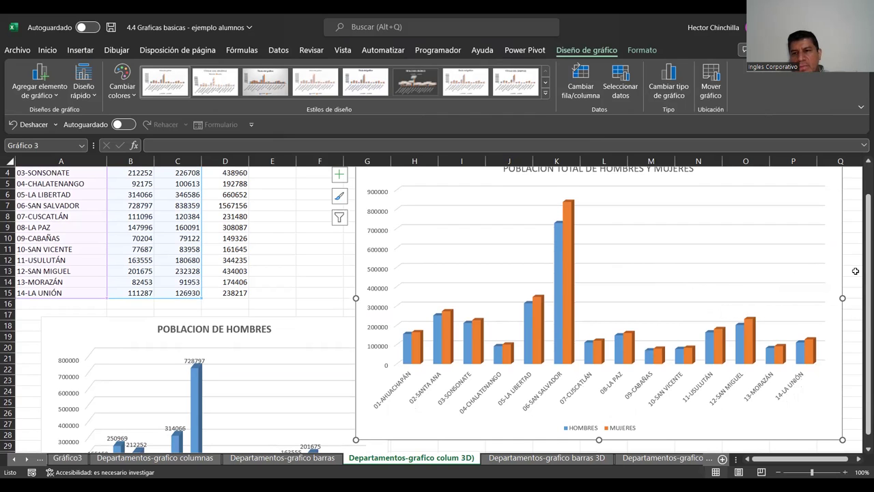
left_click_drag(862, 268, 860, 260)
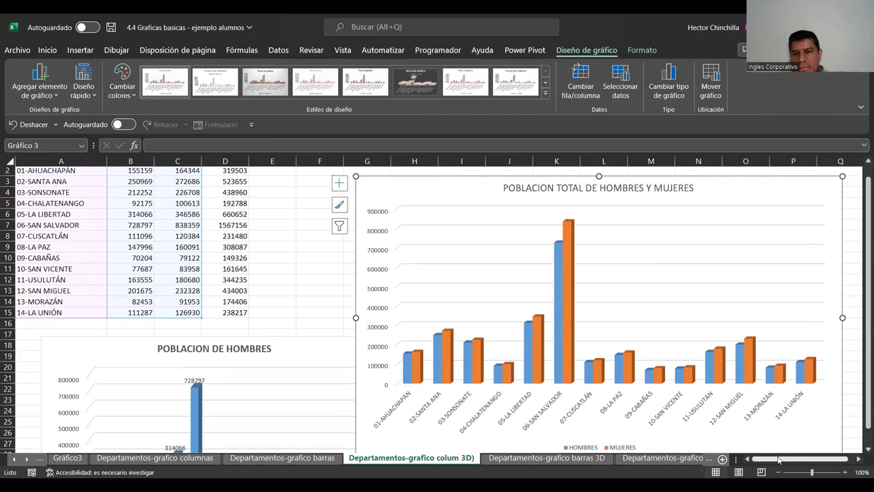
scroll(801, 451, "right", 1)
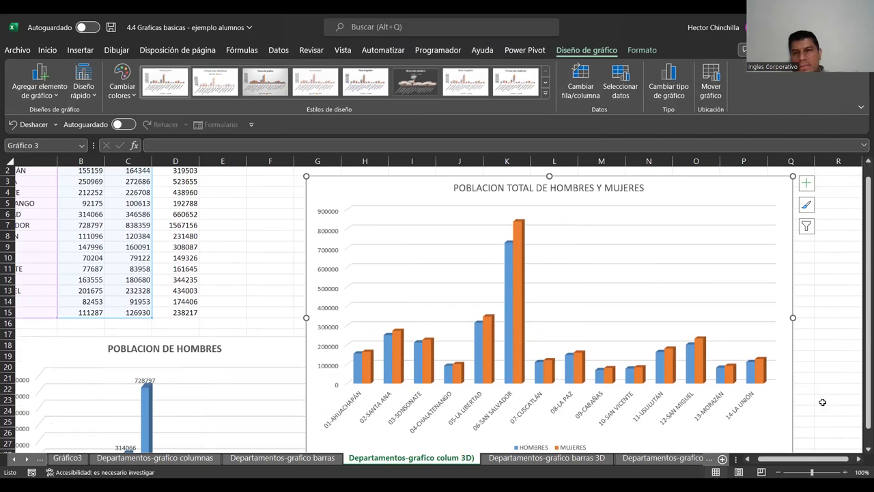
left_click(805, 185)
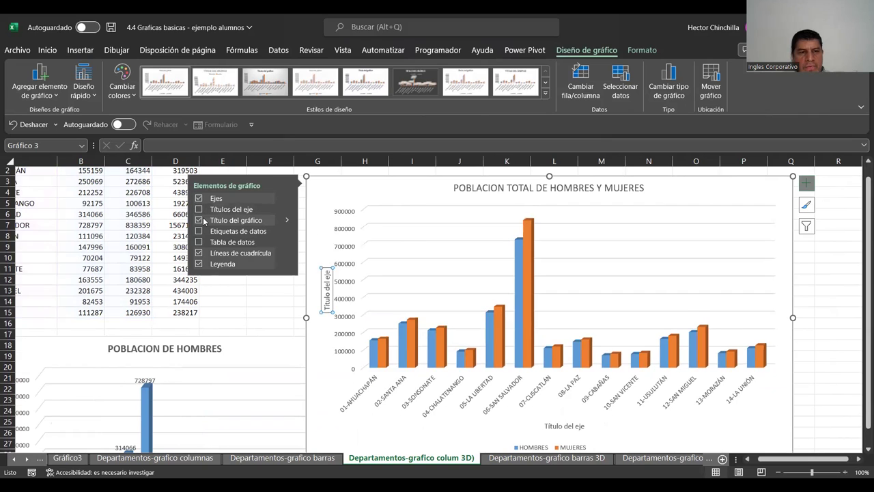
left_click(199, 231)
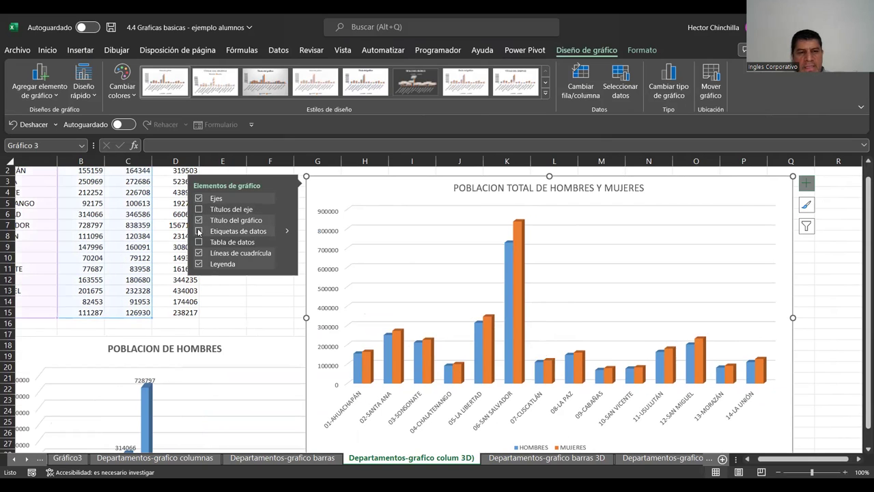
left_click(839, 301)
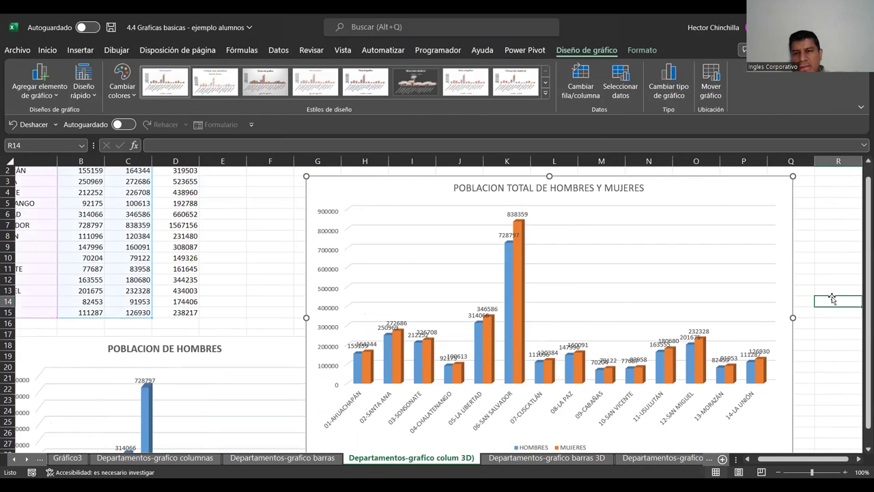
Step: Make the chart title bold and increase its font size to 16
left_click(483, 190)
left_click(49, 53)
left_click(106, 89)
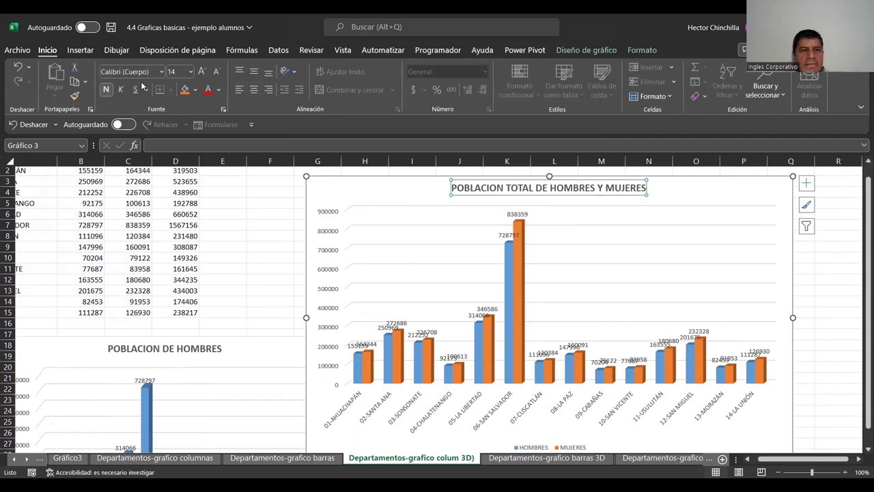
left_click(200, 72)
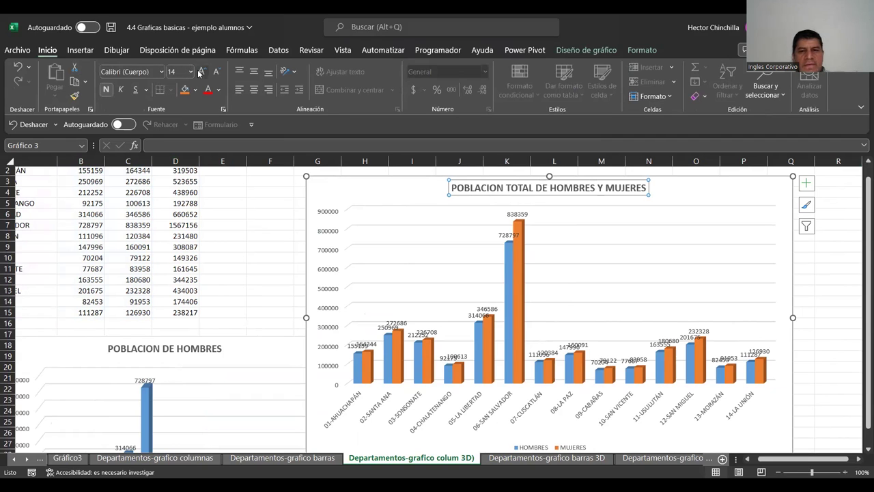
left_click(823, 292)
left_click_drag(861, 364, 862, 382)
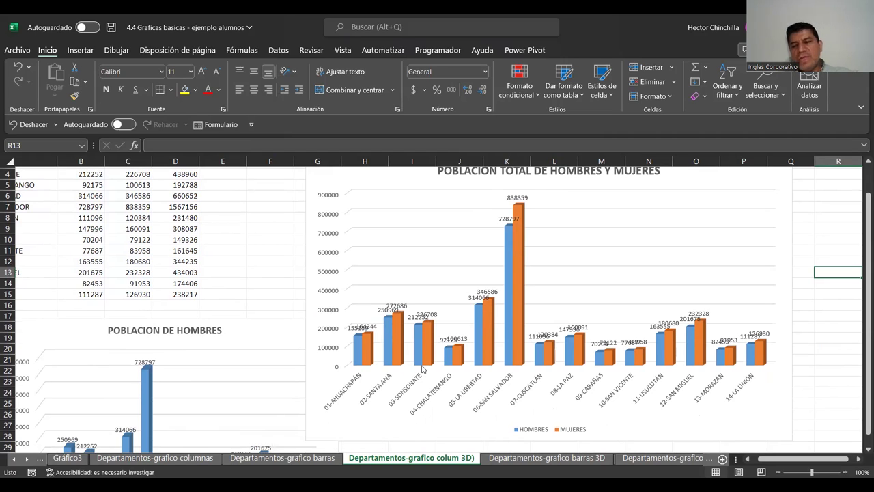
left_click_drag(860, 279, 861, 268)
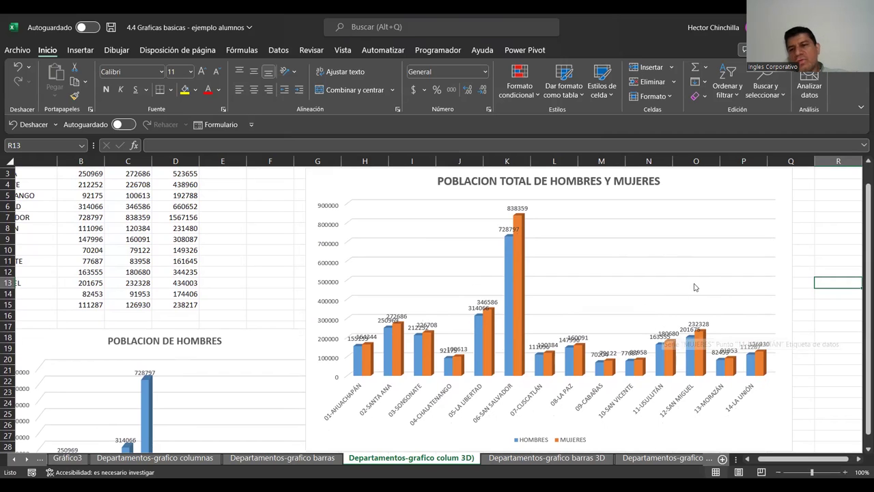
Step: Add a Tabla de datos under the chart and uncheck Etiquetas de datos
left_click(784, 186)
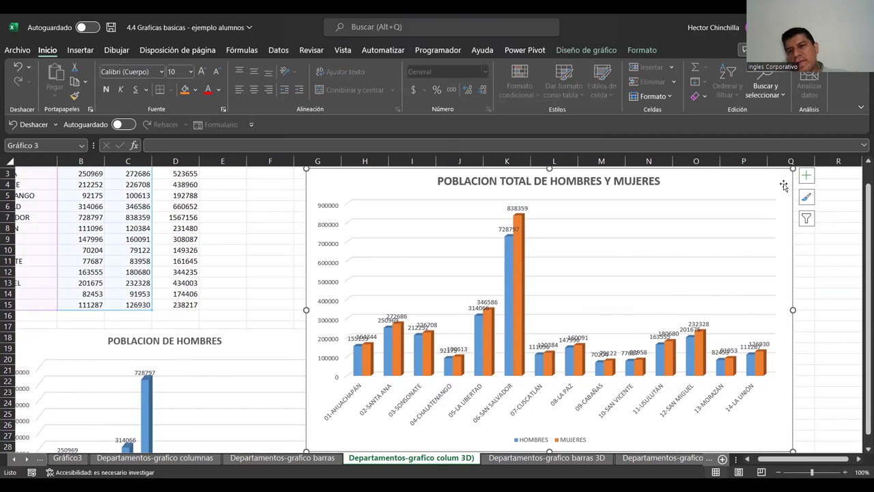
left_click(806, 179)
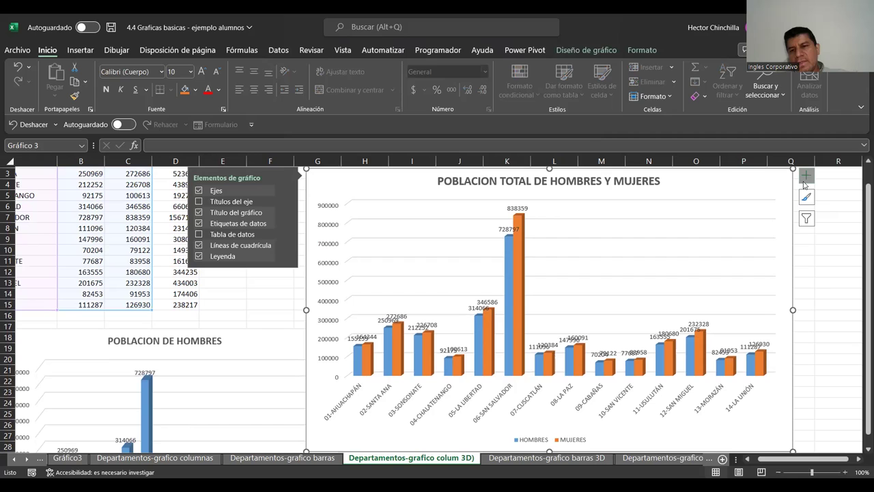
left_click(199, 235)
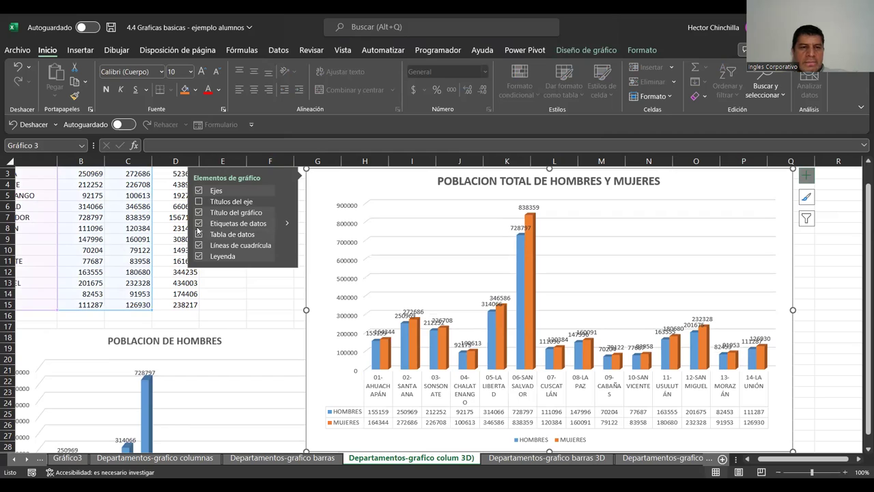
left_click(198, 224)
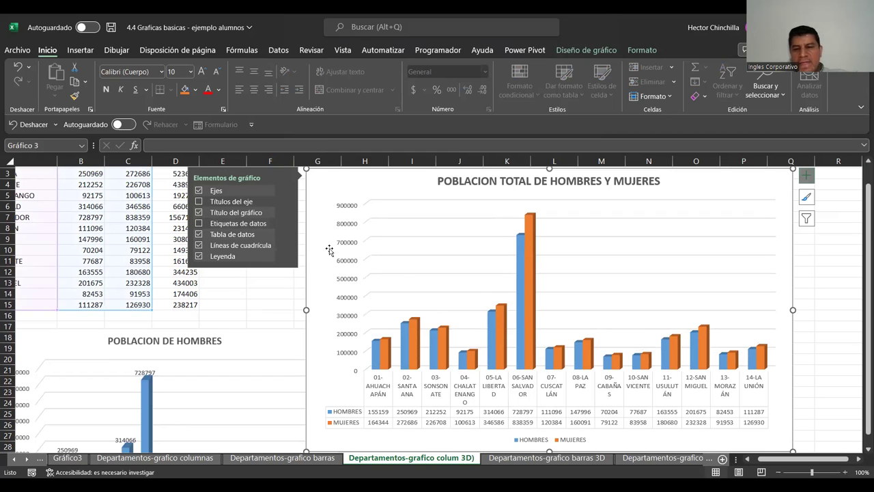
left_click(811, 298)
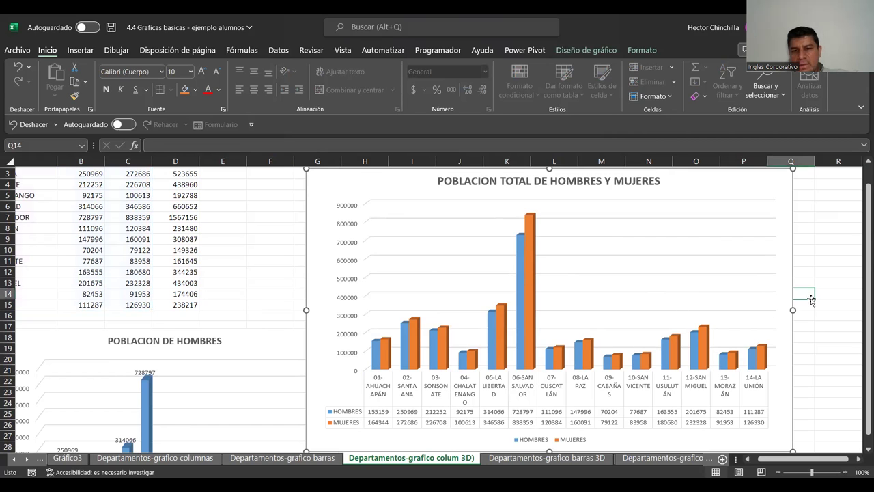
Step: Stretch the POBLACION TOTAL chart larger and wider, both left and right, so department names fit
scroll(847, 342, "down", 1)
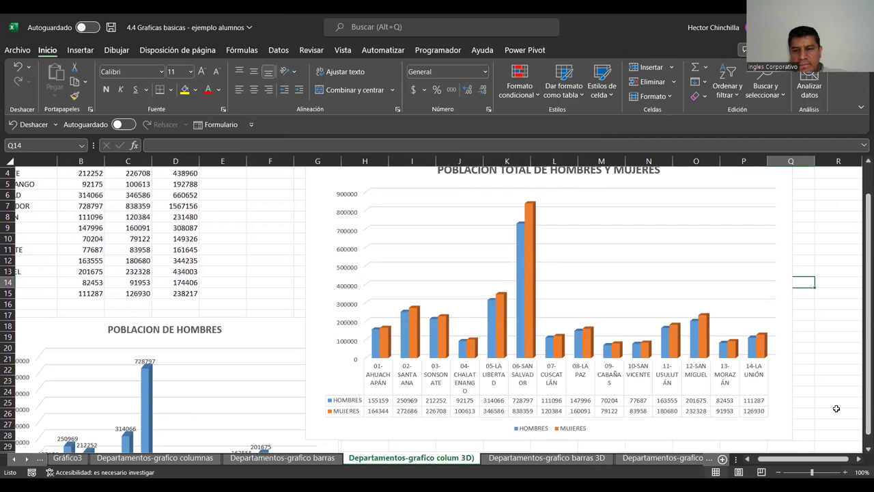
left_click(789, 371)
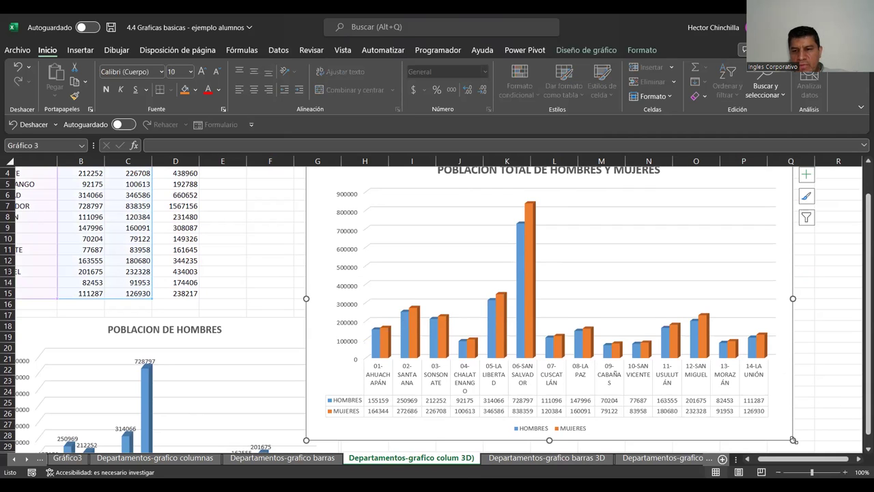
left_click_drag(793, 441, 802, 443)
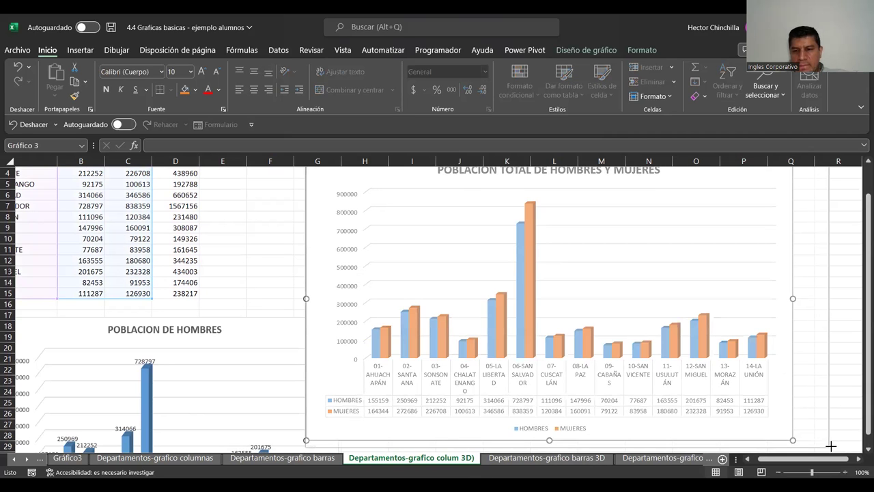
left_click_drag(819, 445, 836, 447)
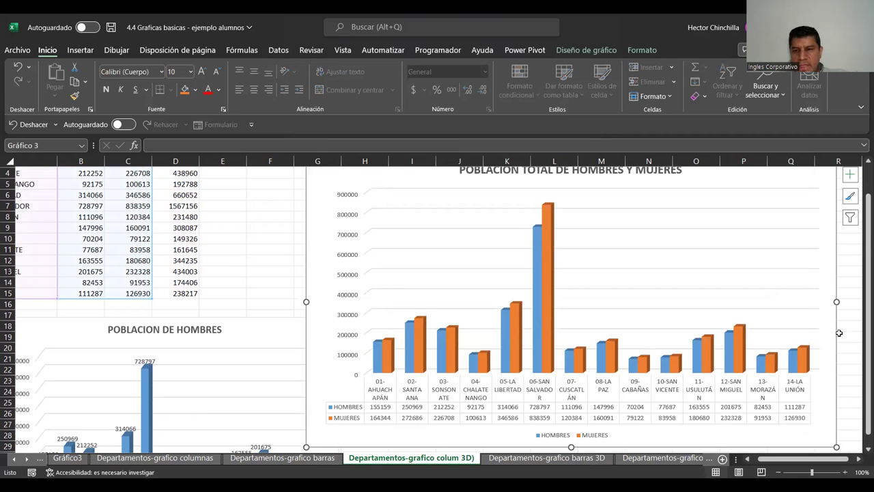
left_click_drag(306, 301, 244, 301)
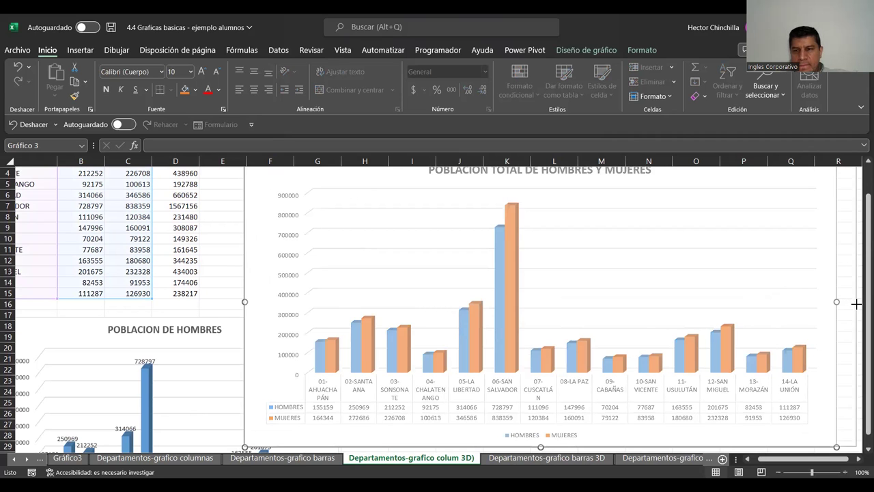
left_click_drag(838, 301, 857, 301)
left_click_drag(245, 301, 210, 301)
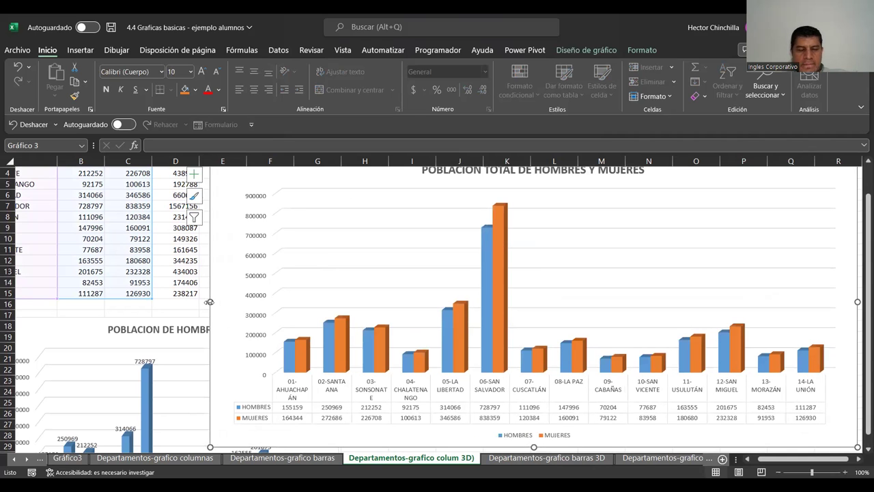
left_click_drag(781, 459, 788, 461)
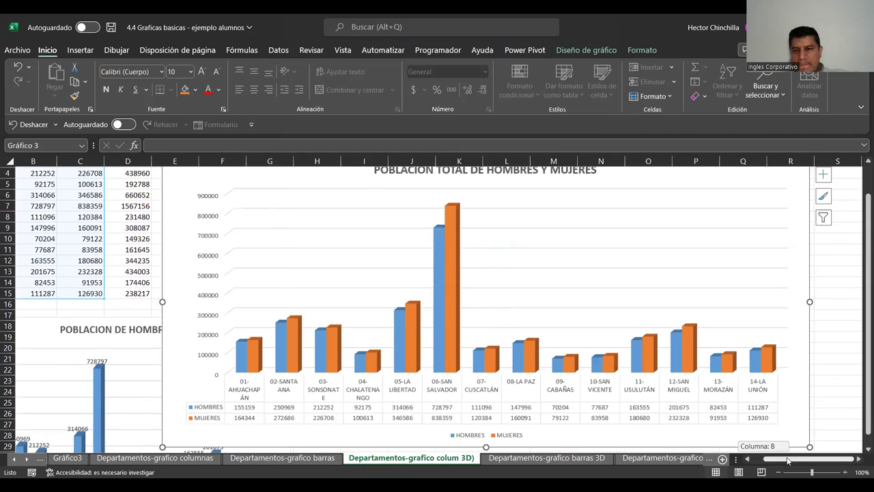
left_click_drag(809, 302, 841, 303)
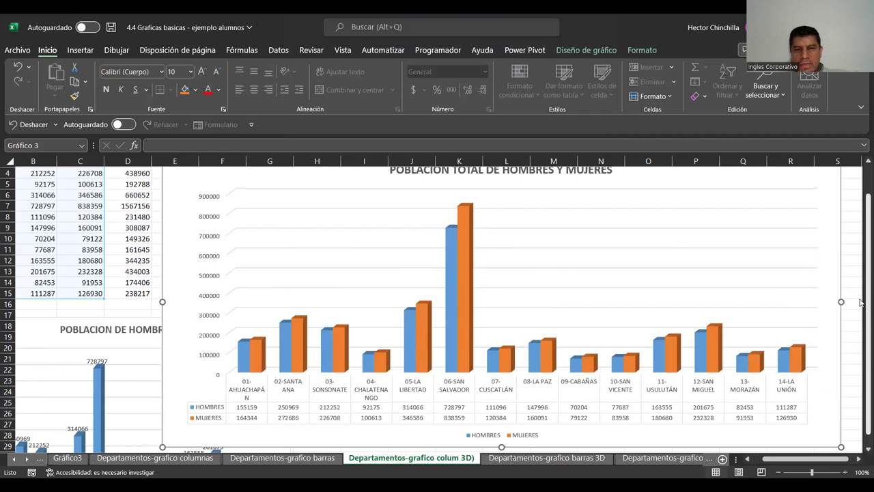
left_click_drag(860, 296, 861, 303)
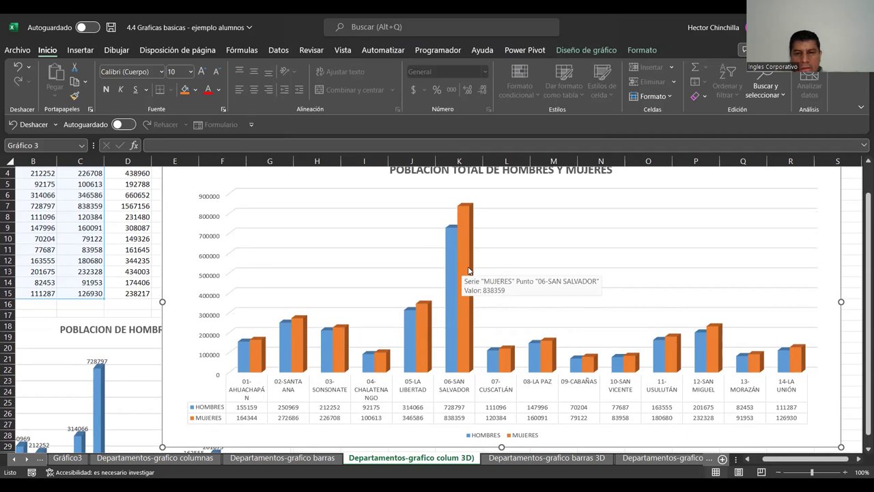
Step: Set the chart's Giro 3D to X rotation 40° and Y rotation 50°
right_click(831, 253)
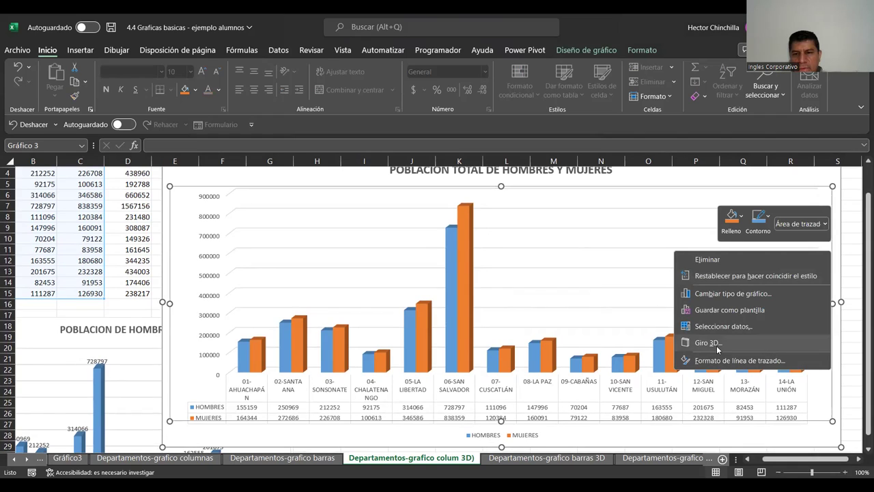
left_click(710, 343)
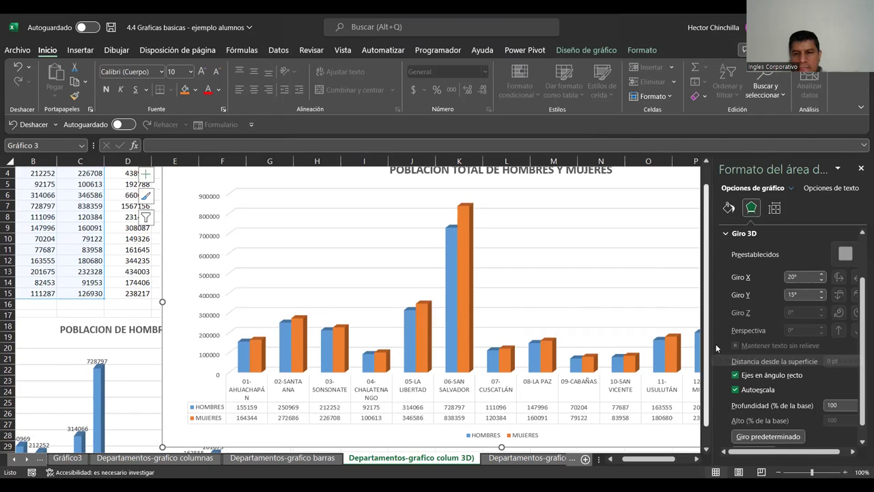
left_click(822, 275)
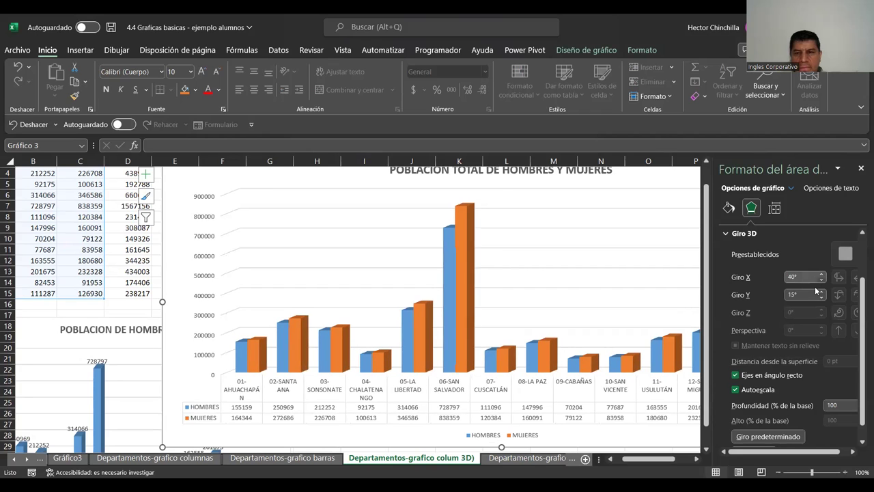
left_click(822, 293)
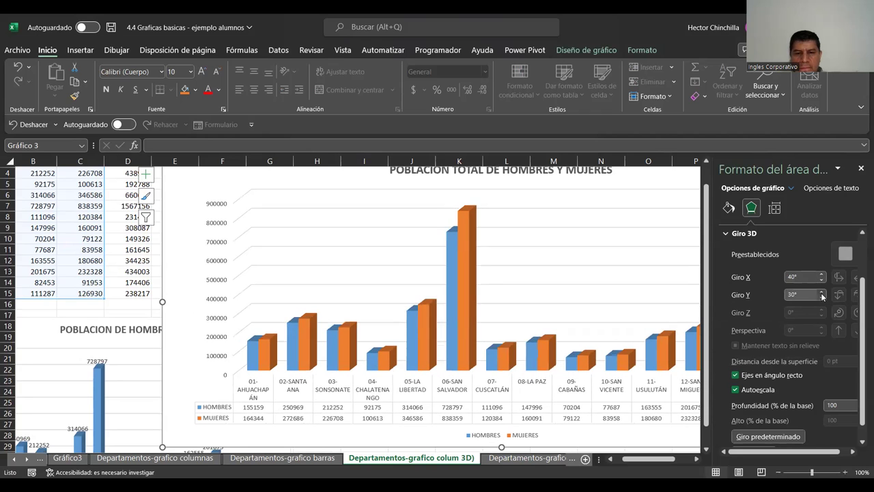
left_click(822, 293)
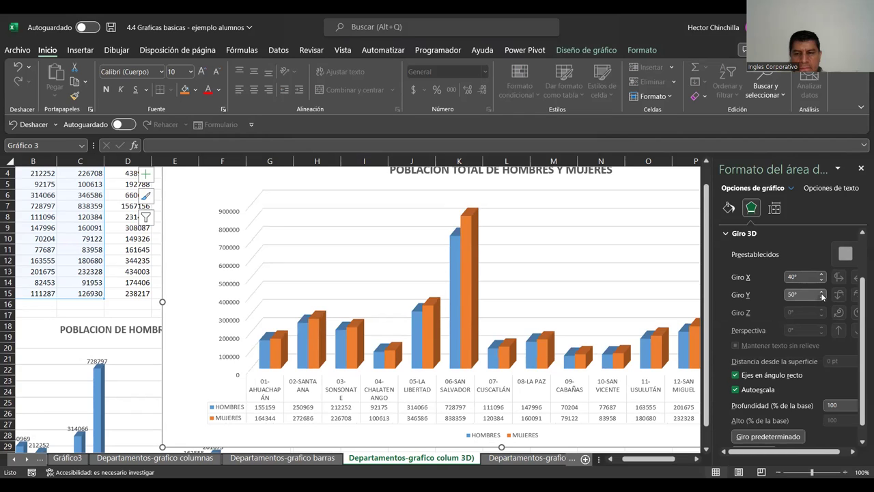
scroll(861, 362, "down", 1)
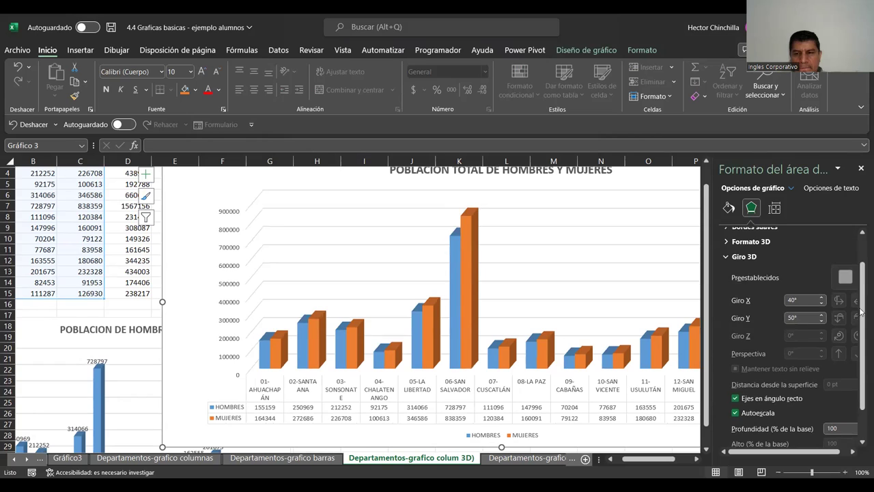
left_click_drag(861, 358, 861, 294)
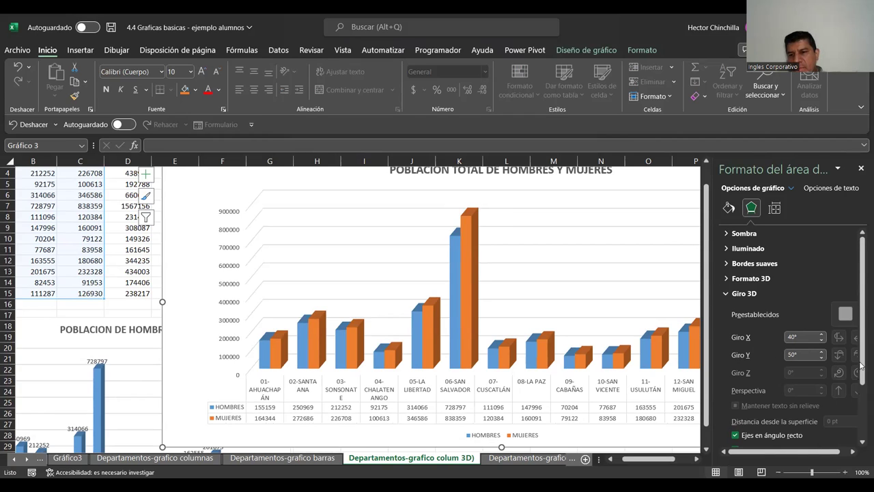
left_click(861, 170)
Step: Review the plot area's Formato de línea de trazado options, then close them and deselect the chart
right_click(816, 235)
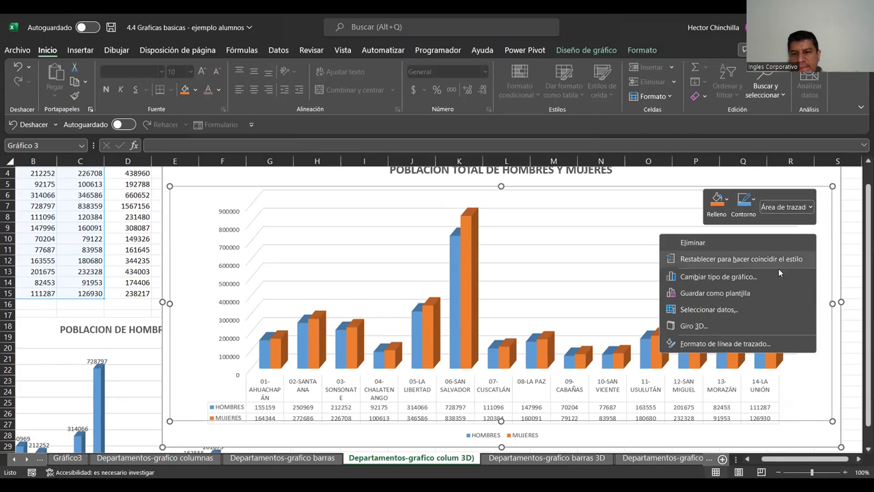
left_click(735, 343)
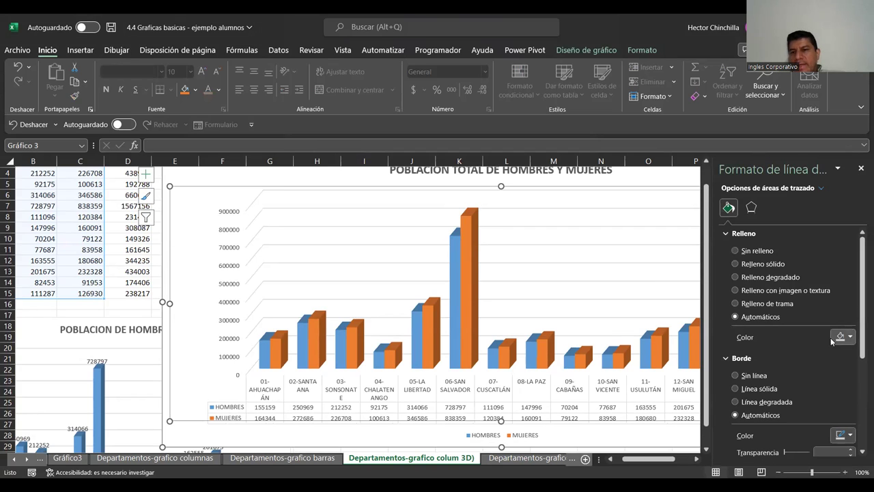
left_click_drag(861, 318, 861, 373)
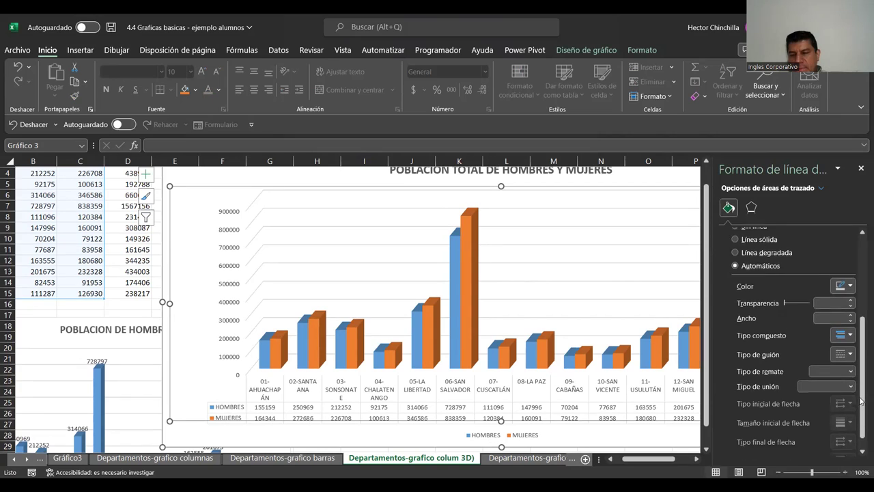
left_click_drag(860, 374, 860, 314)
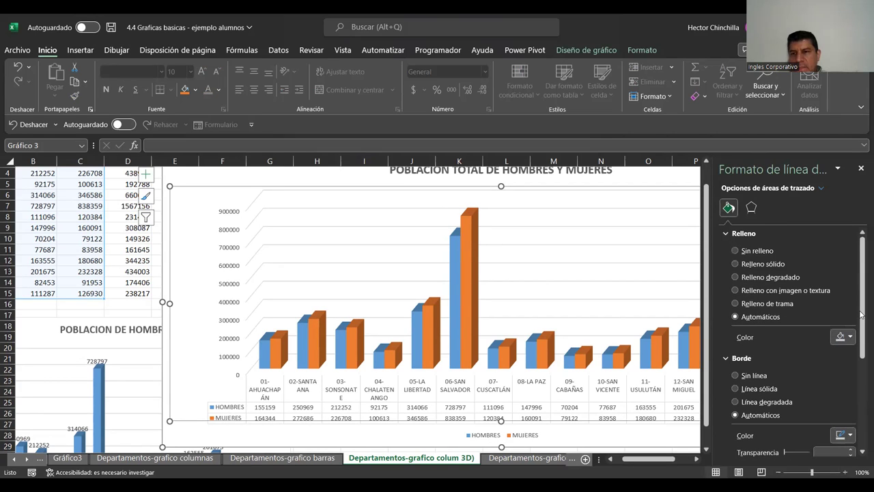
left_click(861, 169)
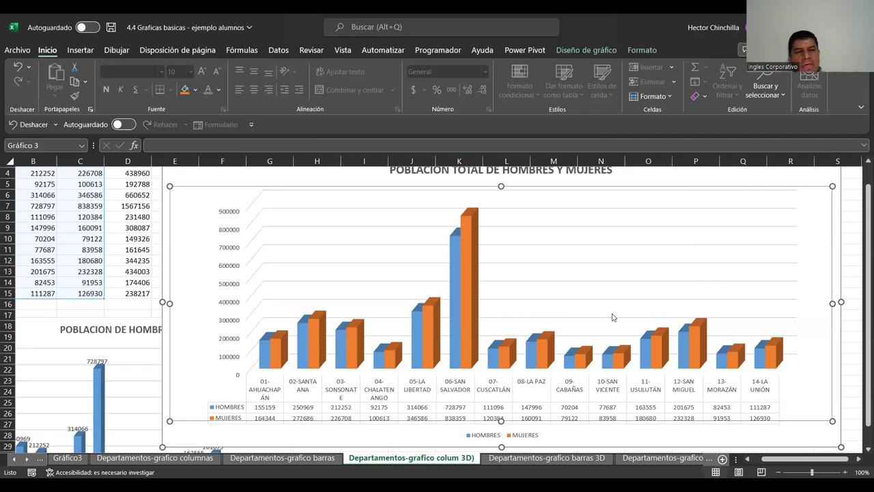
left_click(851, 242)
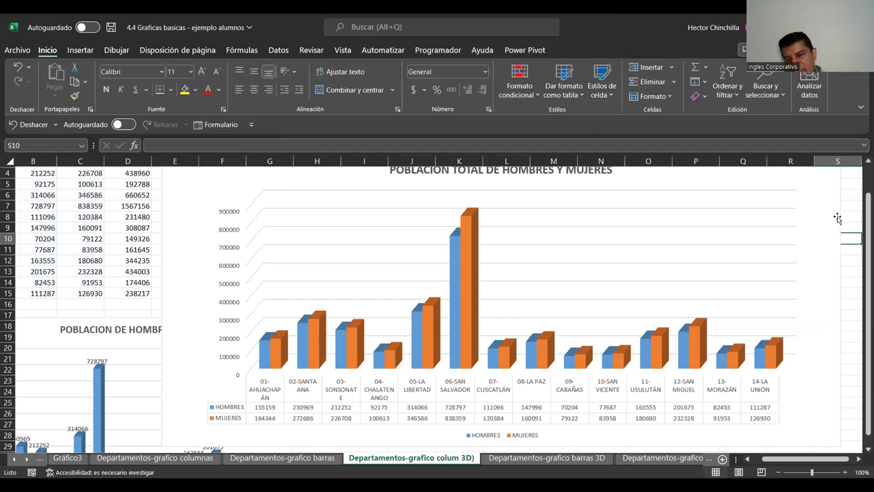
Step: Preview chart styles, try Estilo 5, then apply Estilo 7 with pale outlined columns
left_click(838, 218)
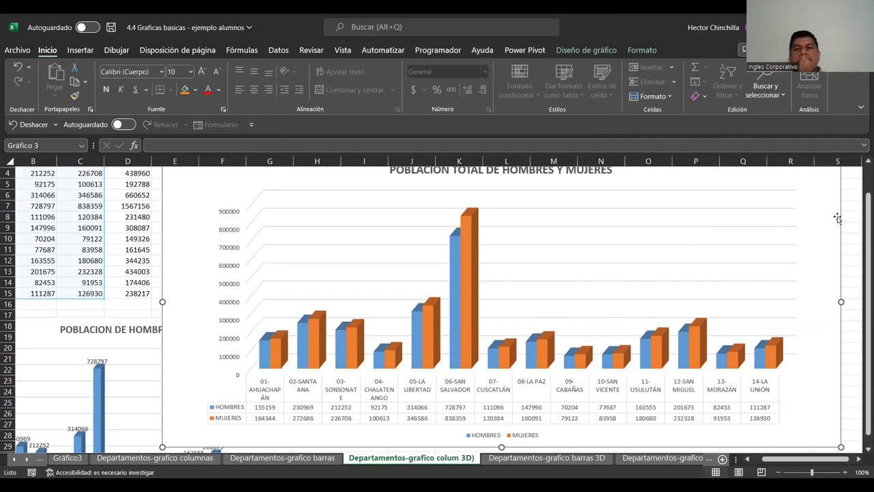
left_click(567, 52)
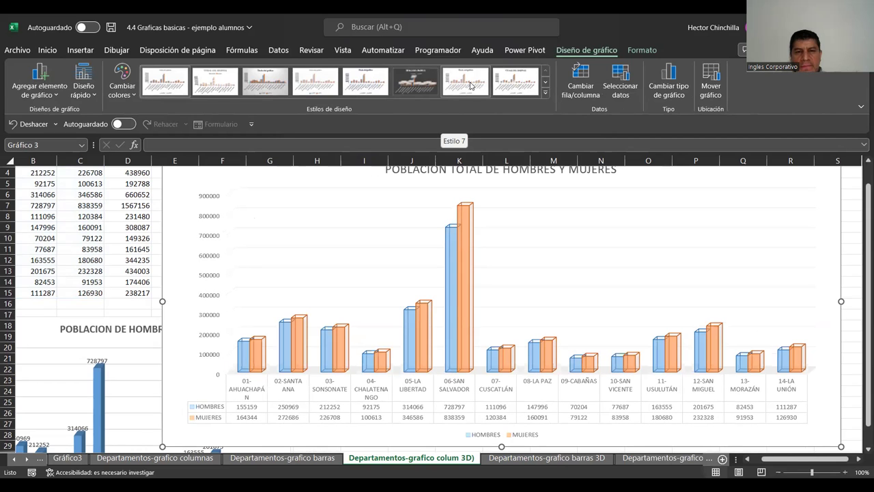
key("Left")
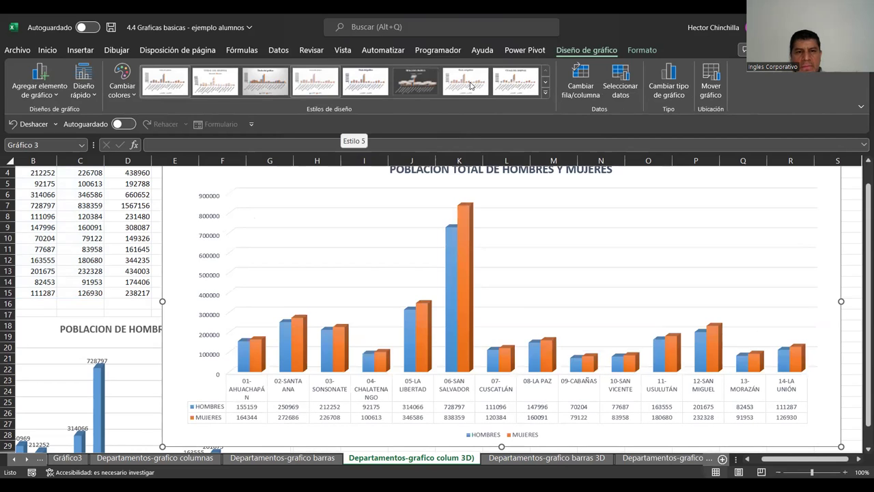
key("Left")
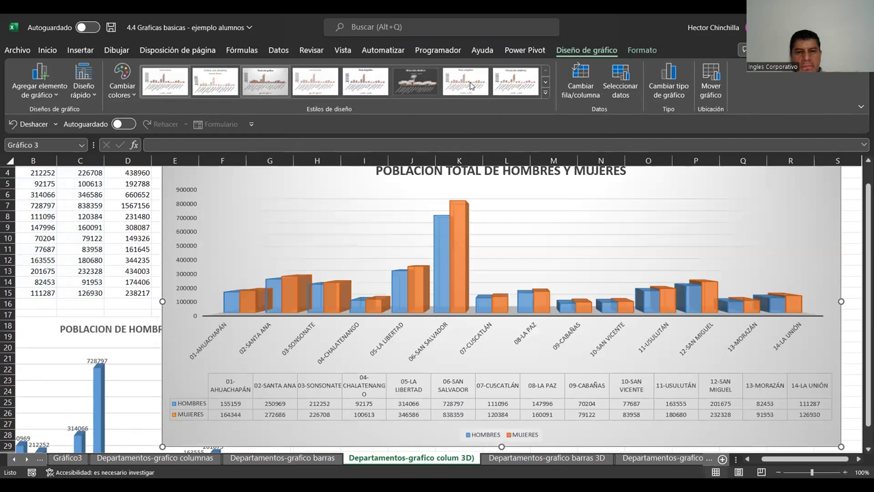
key("Left")
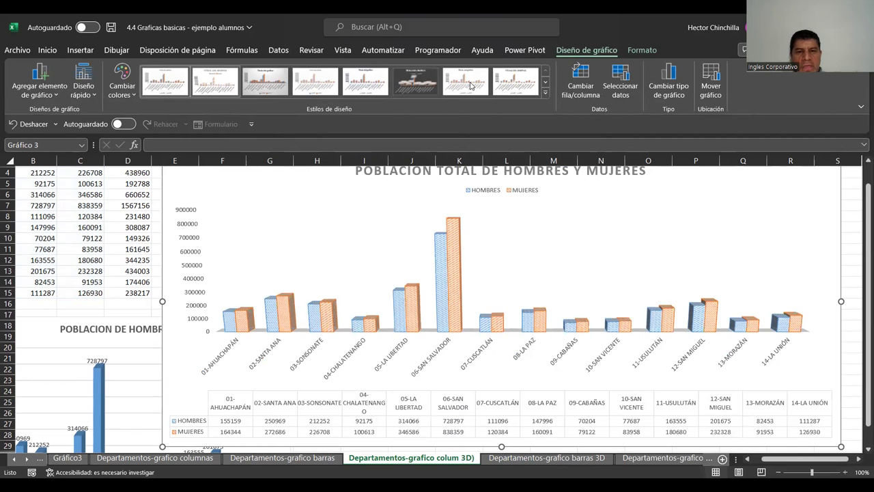
key("Left")
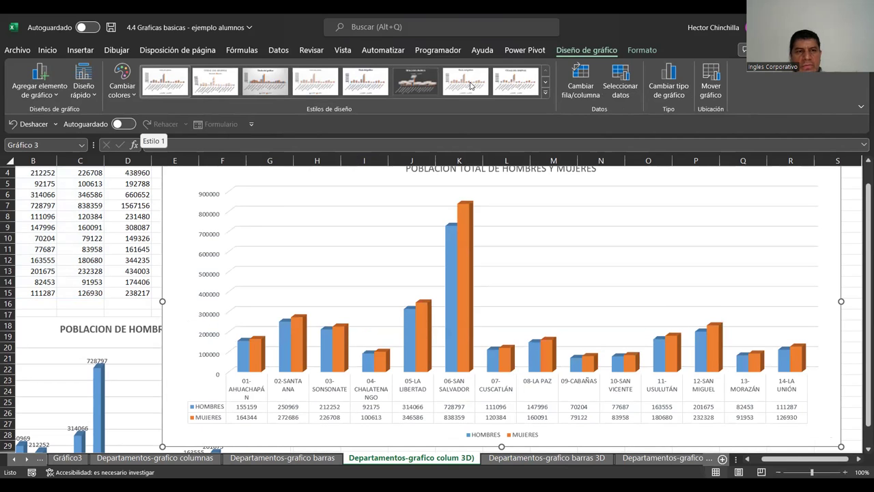
key("Right")
key("Right")
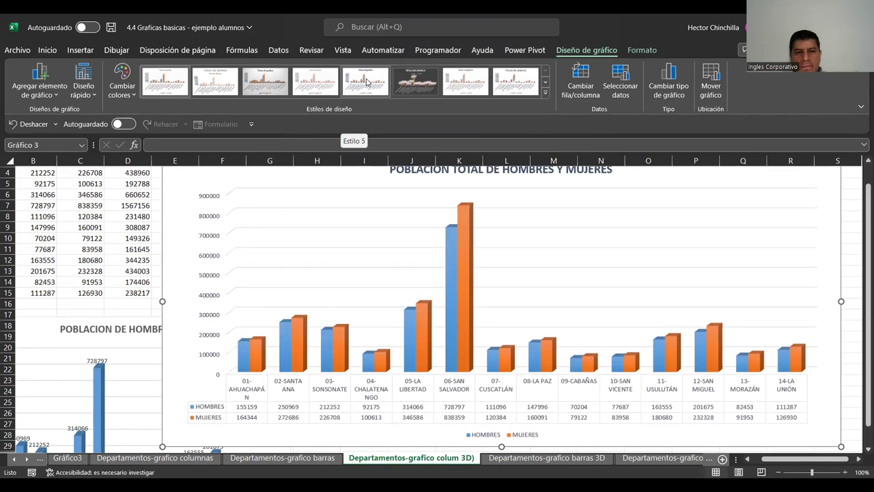
left_click(366, 82)
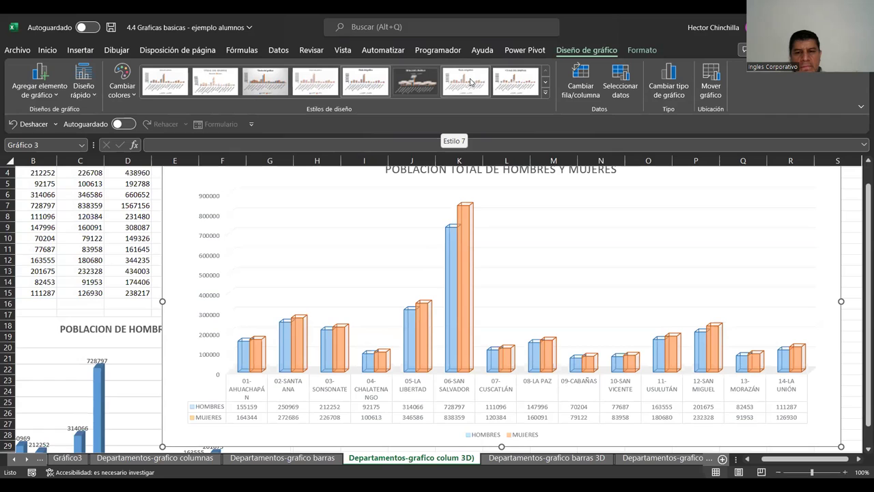
left_click(470, 82)
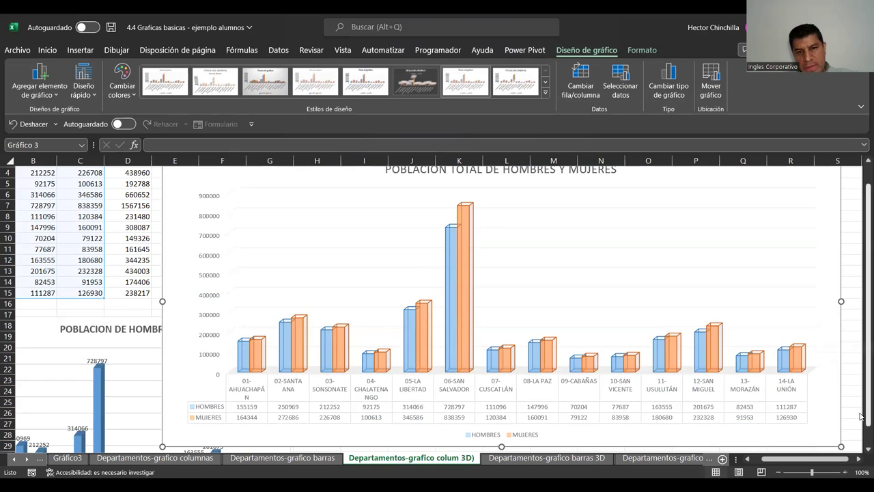
Step: Select the MUJERES series and bring up its context menu
left_click(468, 289)
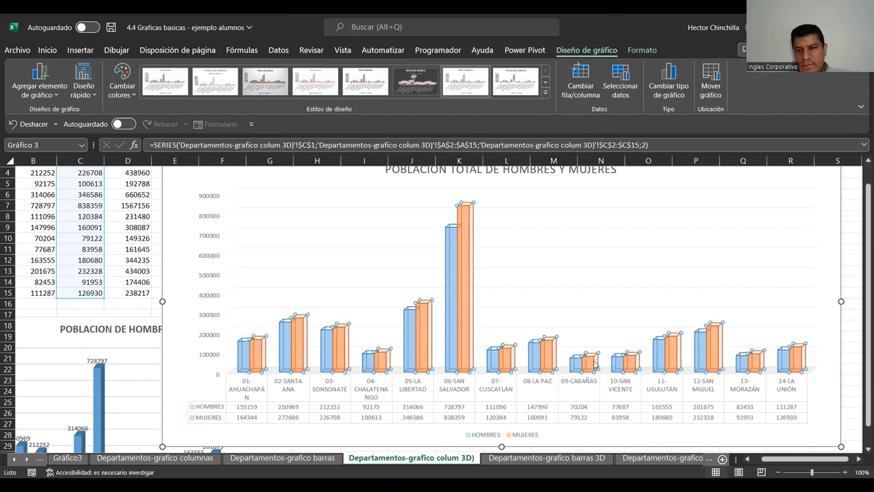
key("Escape")
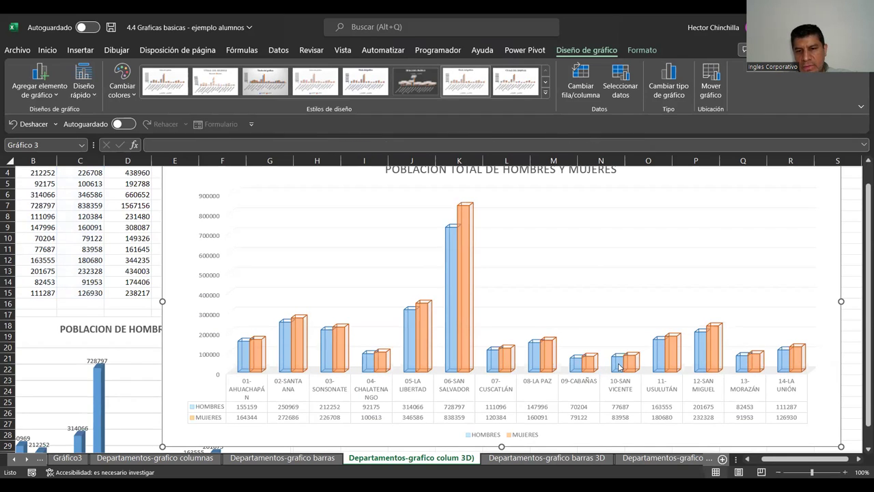
left_click(661, 356)
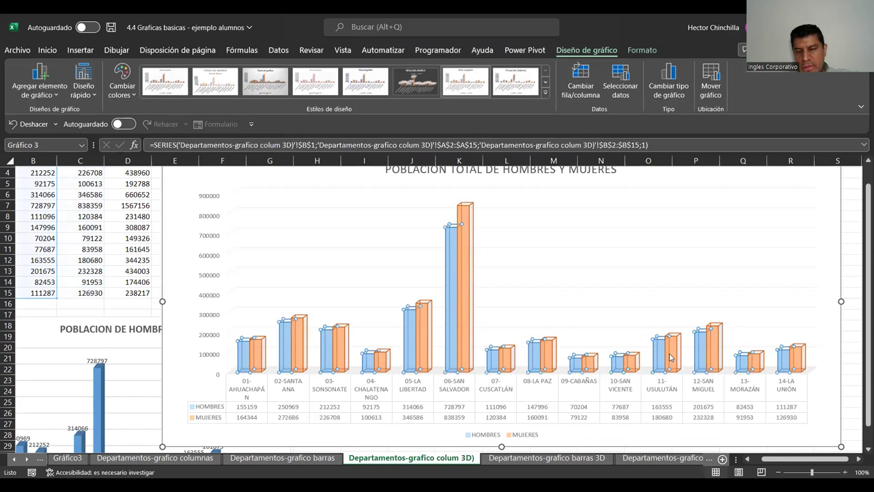
left_click(715, 343)
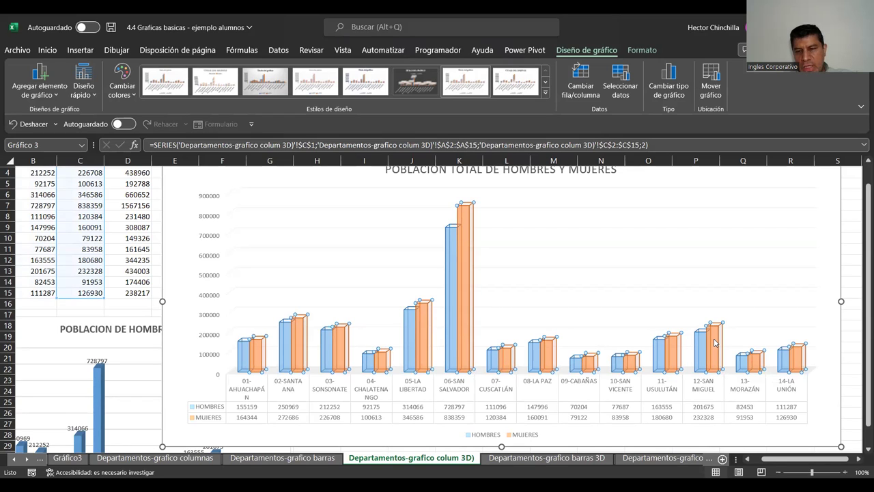
right_click(715, 343)
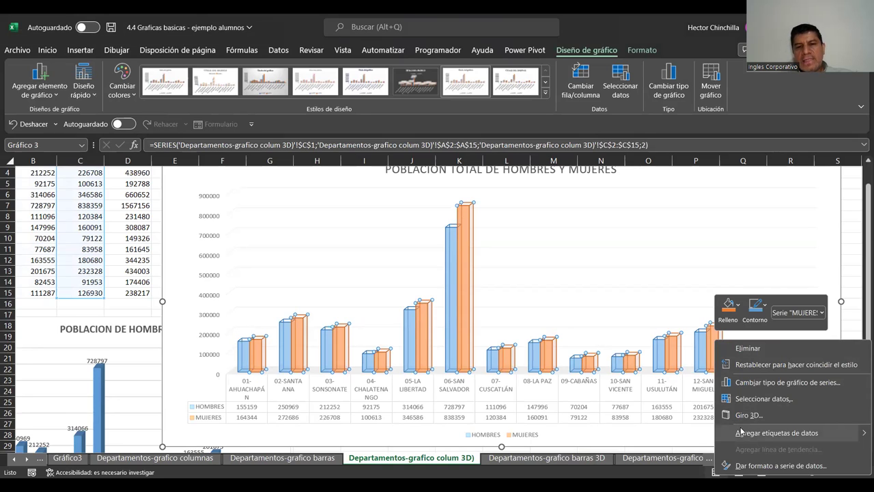
Step: Try the MUJERES columns as full pyramids, switching between Pirámide completa and Cilindro
left_click(757, 465)
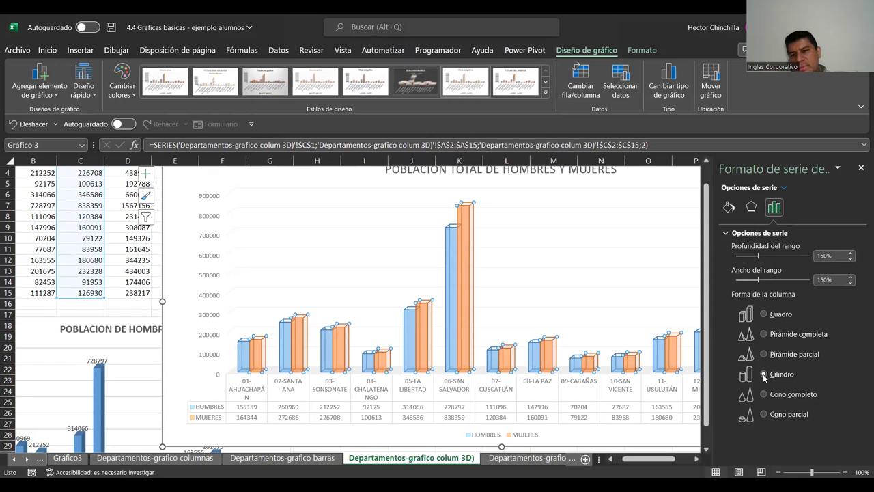
left_click(861, 168)
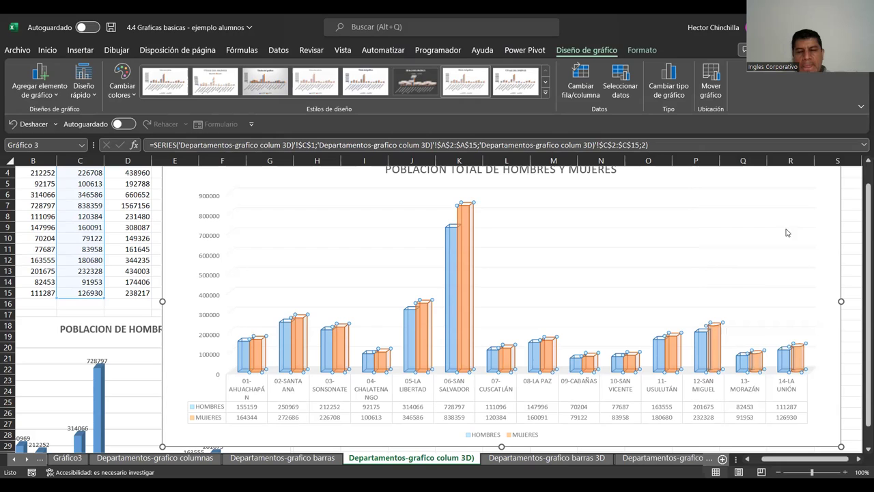
left_click(848, 326)
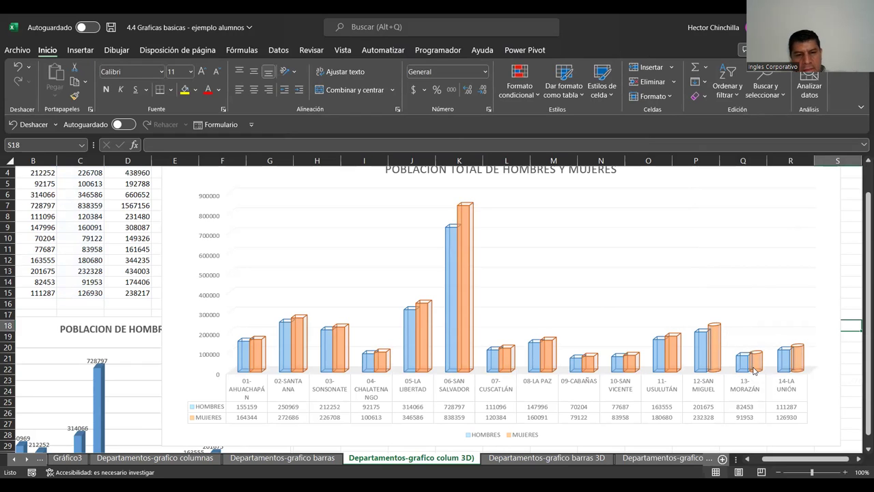
left_click(795, 367)
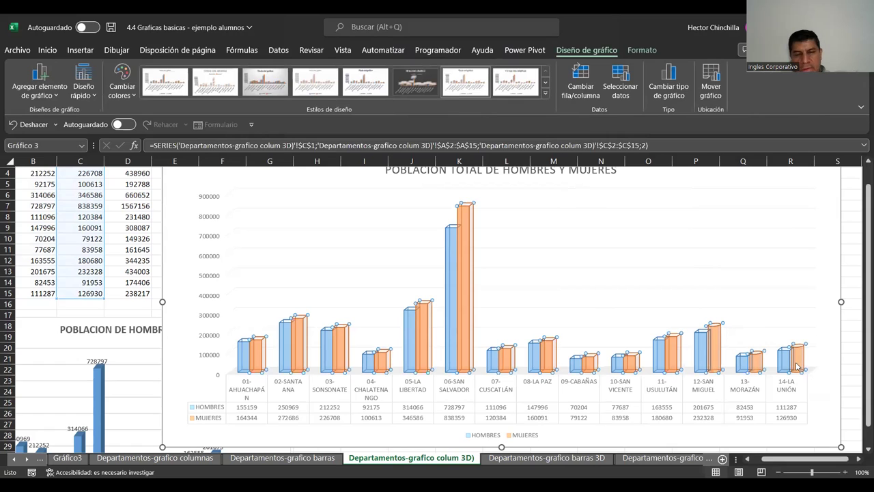
right_click(465, 241)
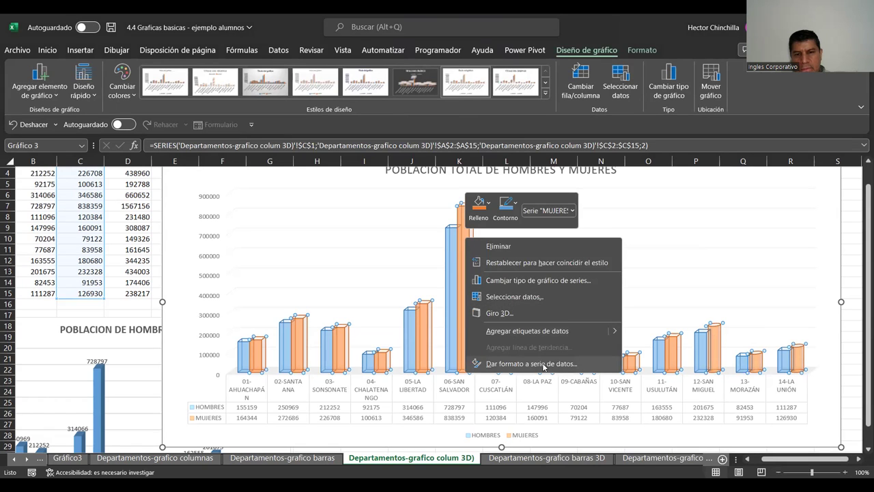
left_click(532, 363)
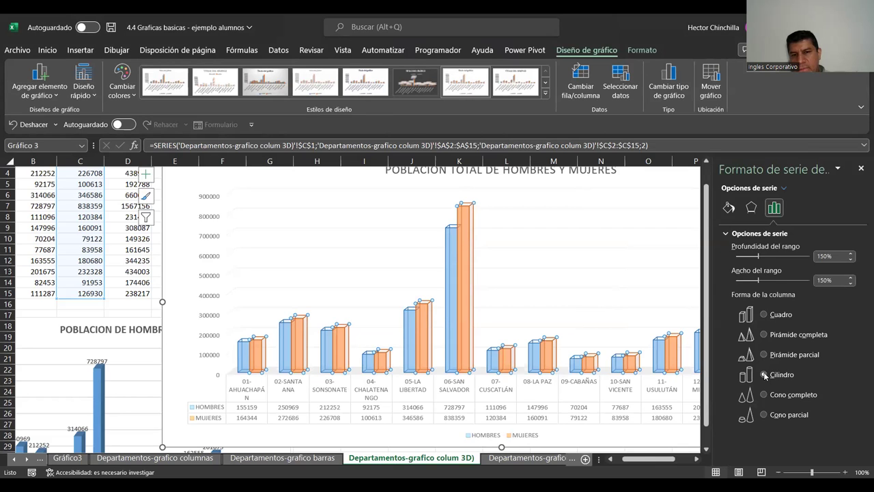
left_click(764, 335)
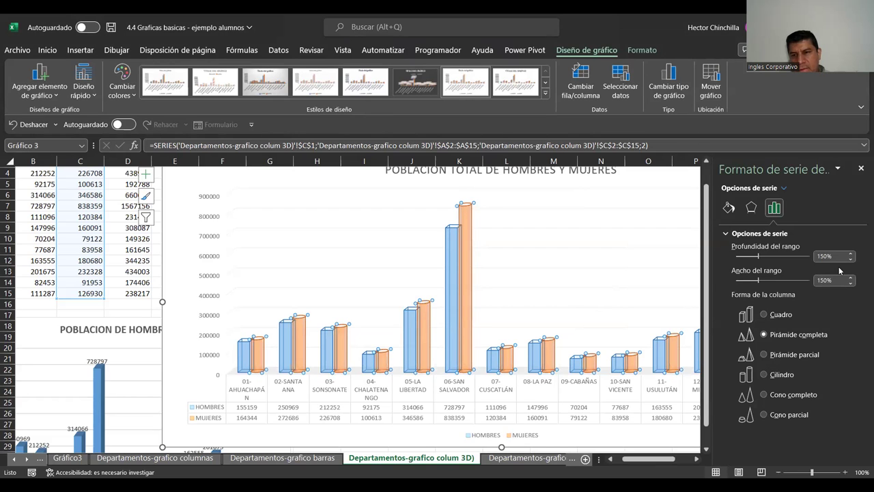
left_click(764, 375)
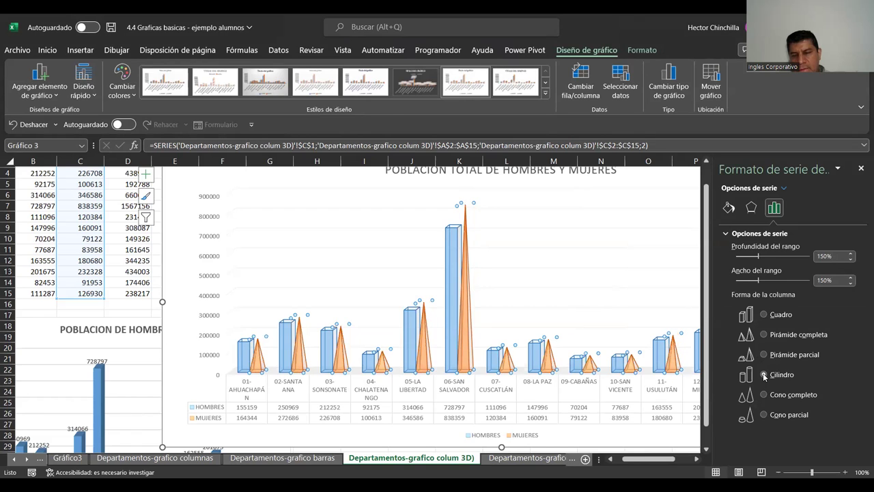
left_click(764, 335)
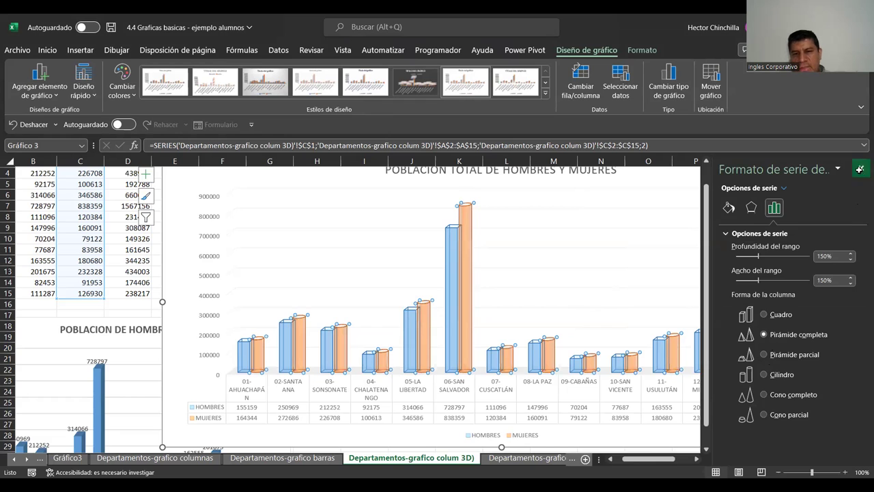
left_click(860, 169)
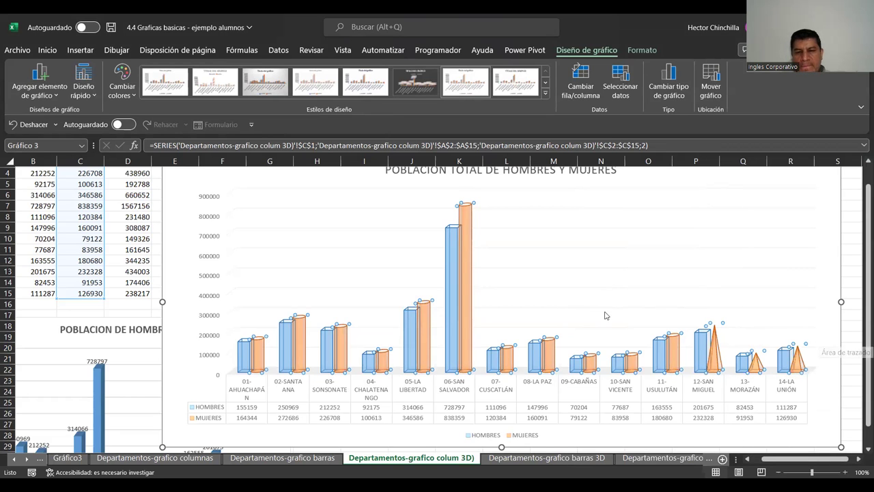
left_click(850, 345)
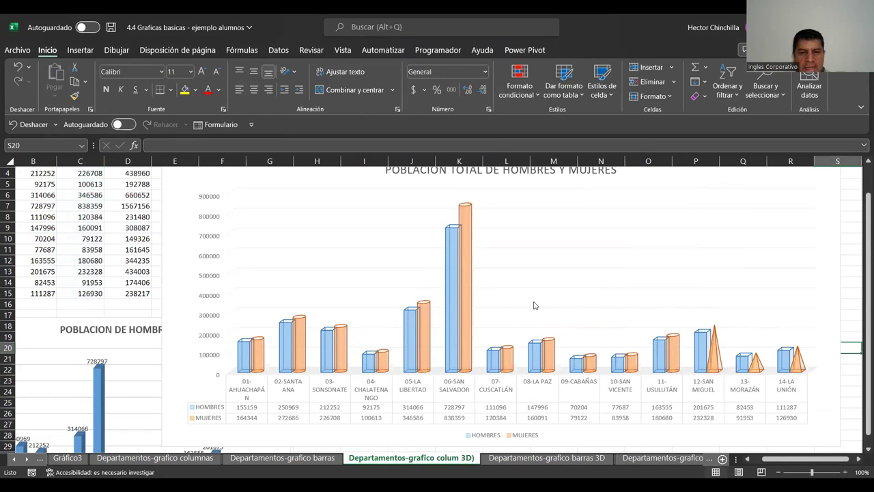
Step: Restore the MUJERES columns to cylinder shapes and view the result
left_click(258, 353)
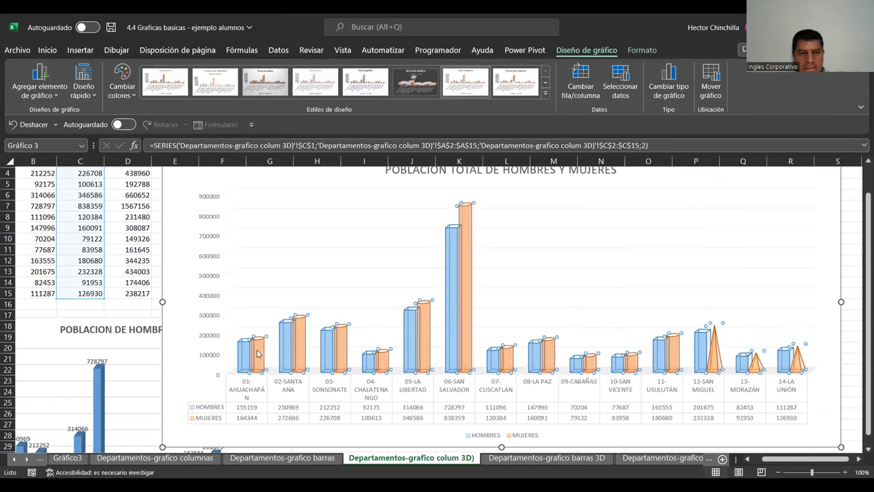
right_click(258, 353)
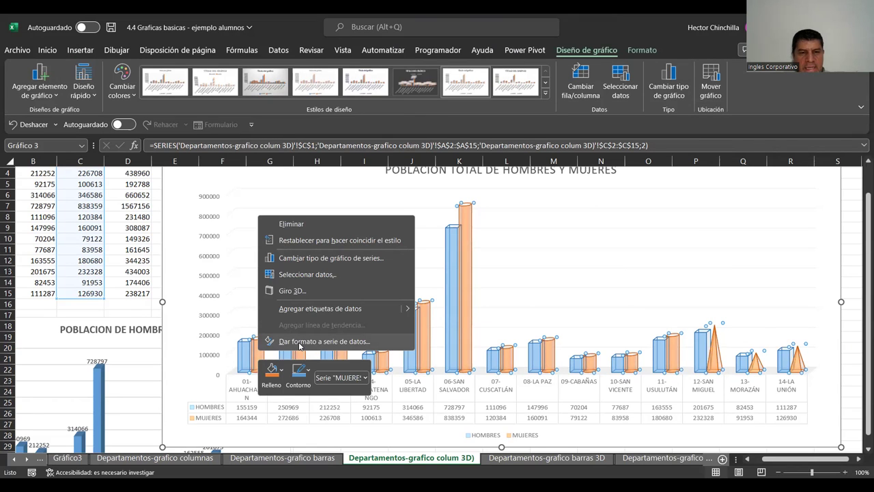
left_click(300, 345)
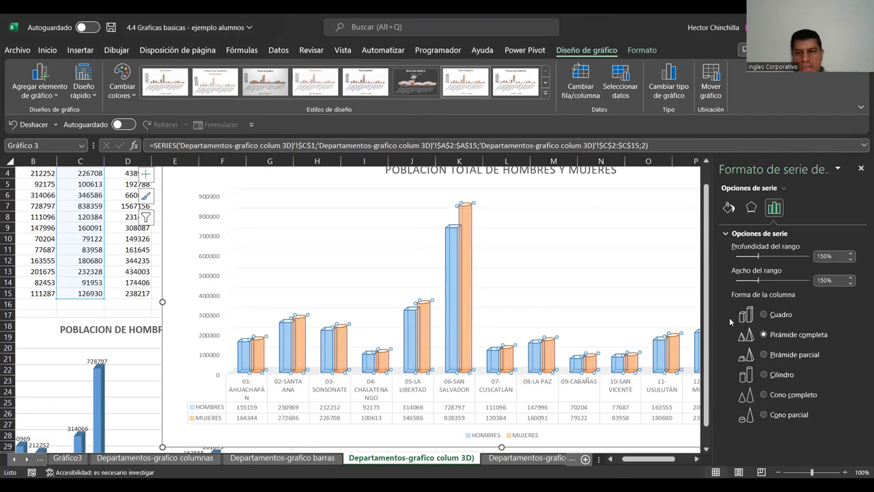
left_click(763, 374)
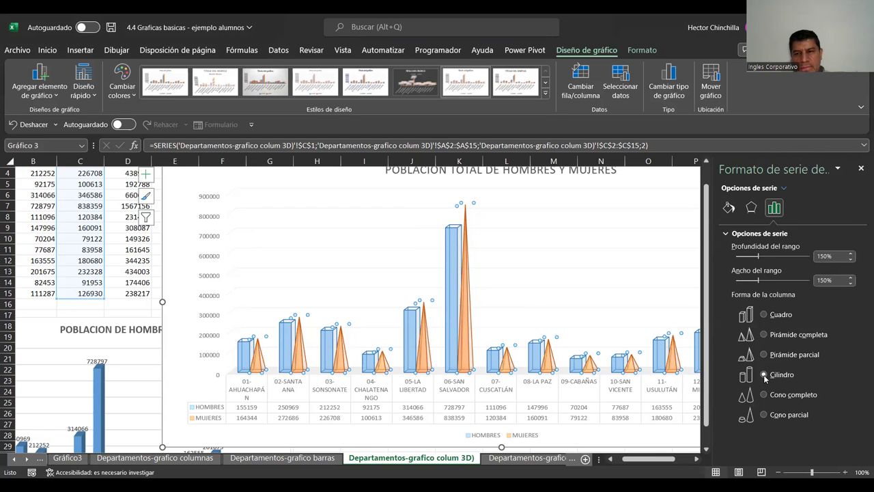
left_click(860, 168)
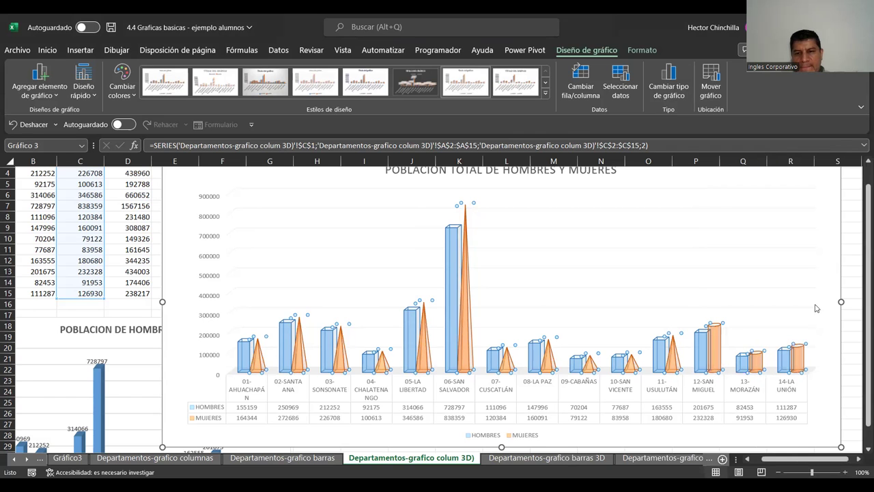
left_click(849, 358)
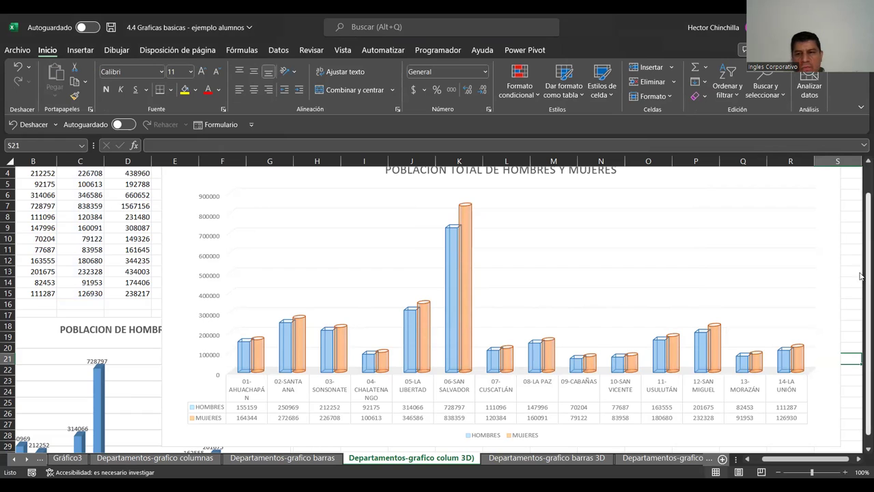
Step: Scroll down and back up to show the table headers and the POBLACION TOTAL chart title
left_click_drag(860, 289, 863, 313)
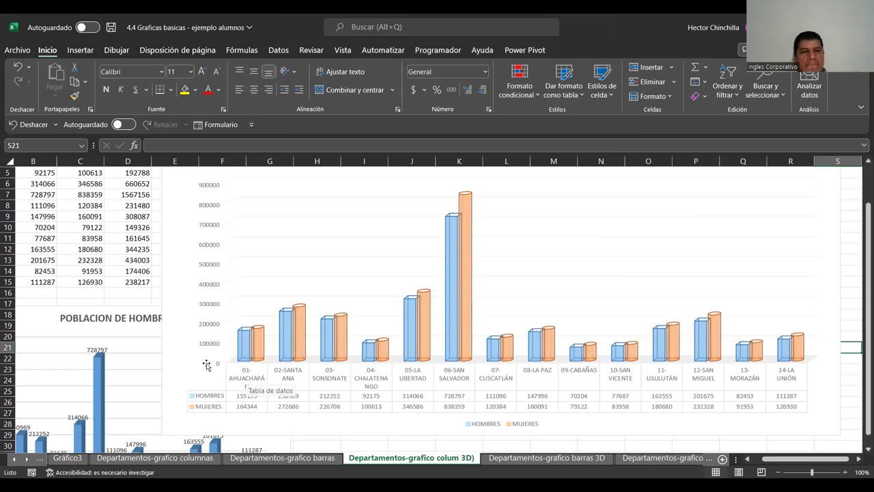
scroll(176, 348, "down", 2)
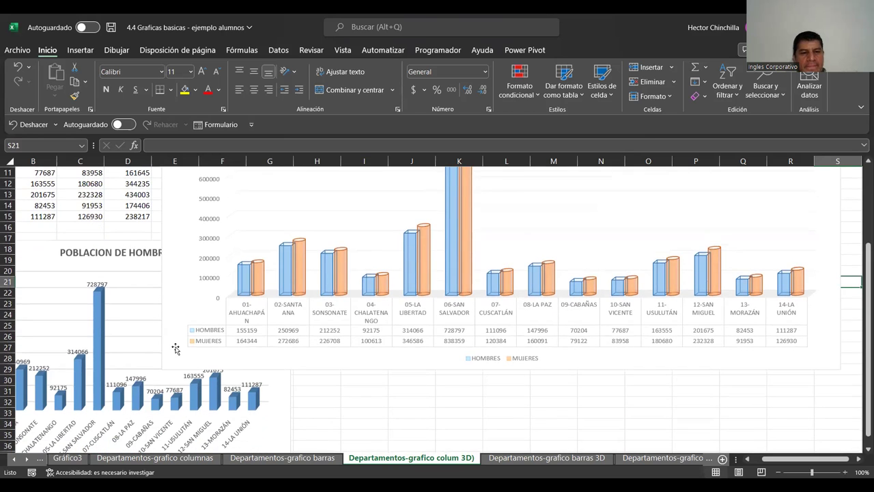
scroll(175, 349, "down", 2)
scroll(176, 349, "up", 5)
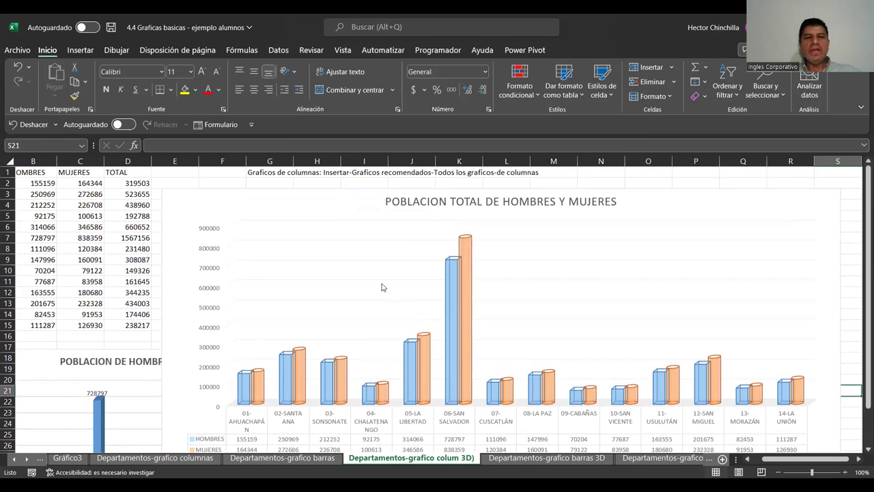
Step: Bold and underline the POBLACION TOTAL DE HOMBRES Y MUJERES title, then return to column A
left_click(556, 205)
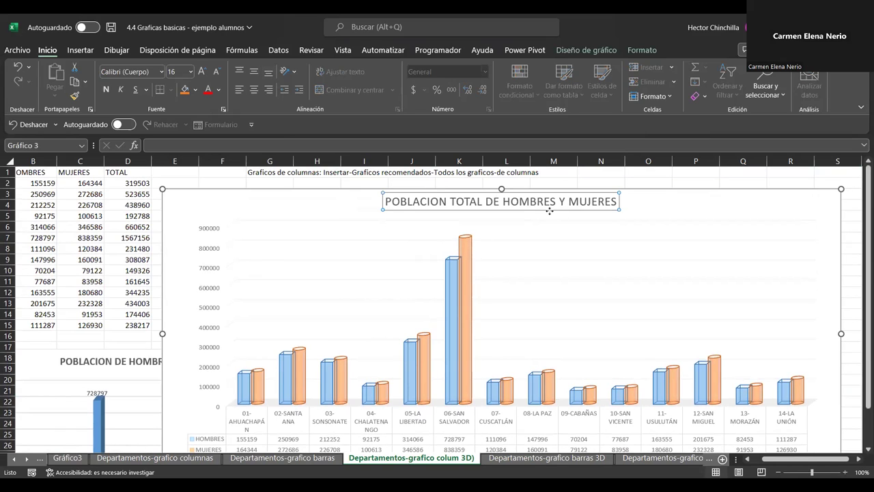
left_click(106, 89)
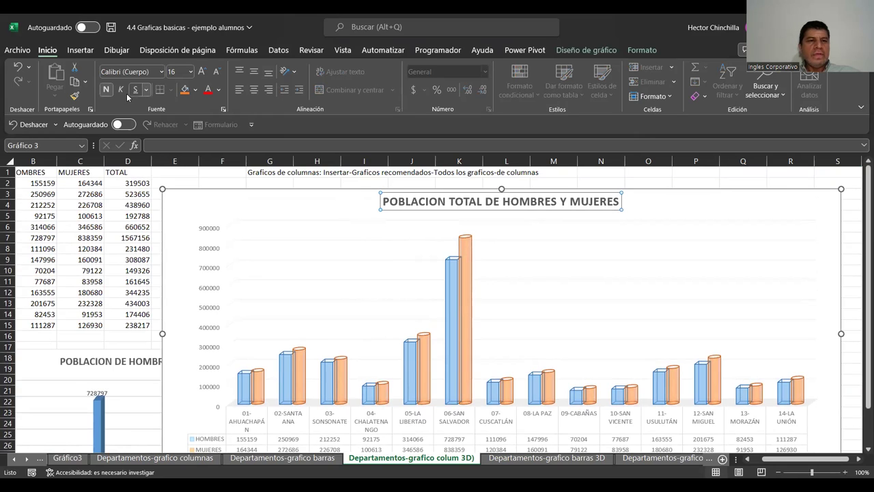
left_click(135, 95)
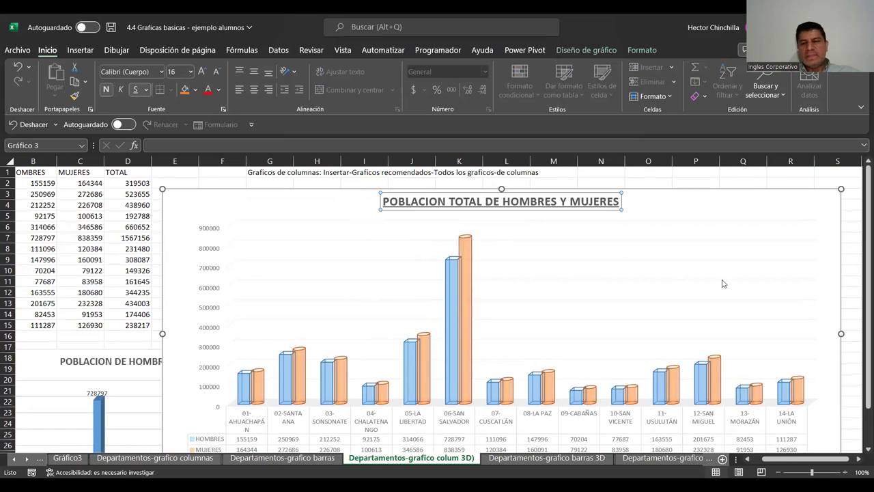
left_click(850, 274)
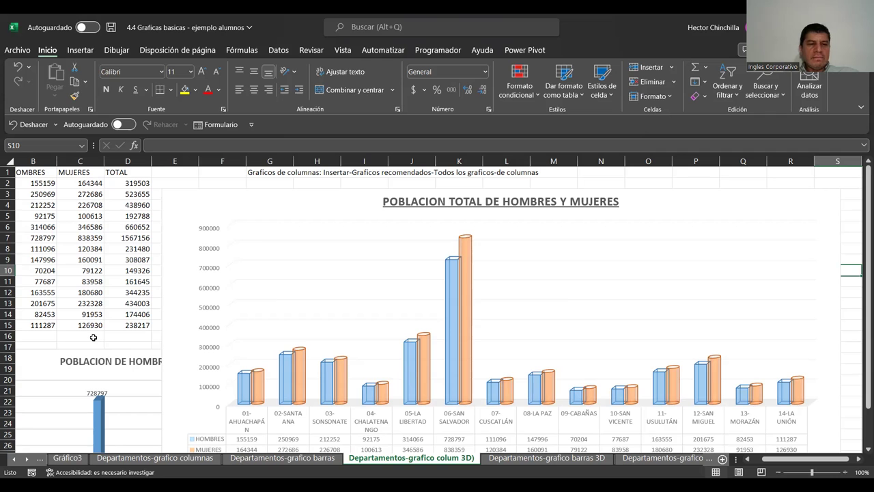
left_click(94, 338)
key("Home")
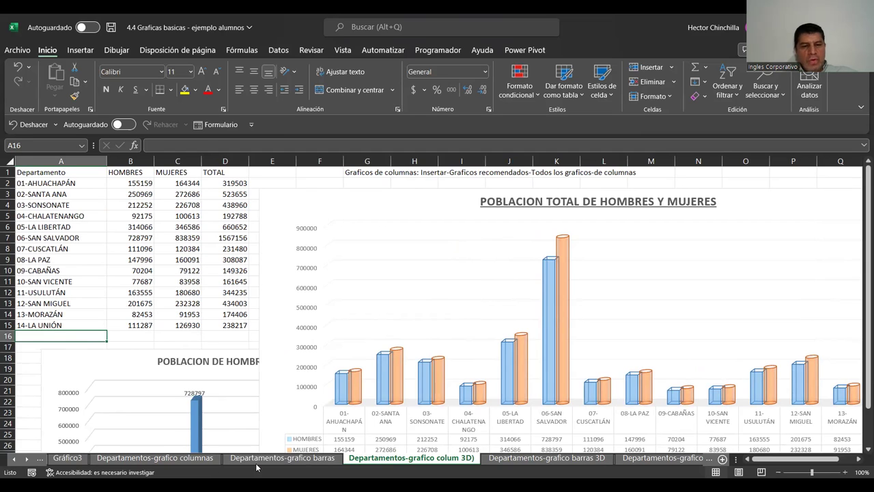
Step: Select A1:C15 (Departamento, HOMBRES, MUJERES) on the Departamentos-grafico barras 3D sheet
left_click(528, 459)
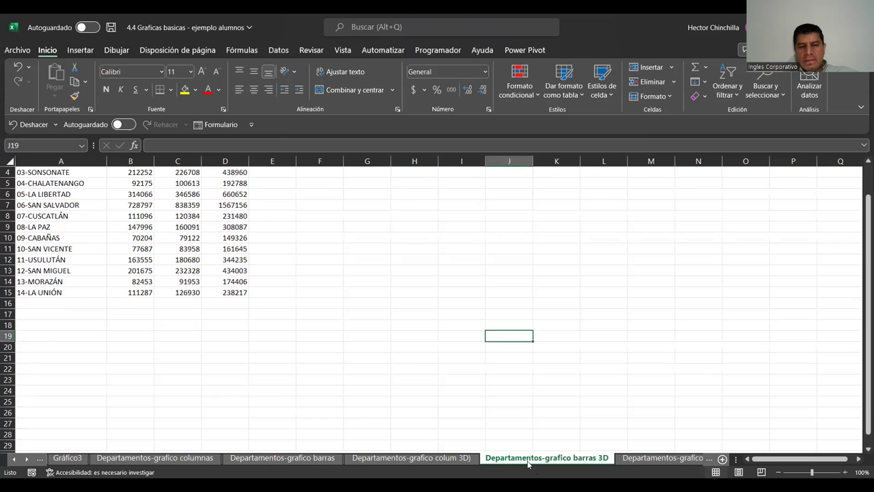
scroll(179, 350, "up", 1)
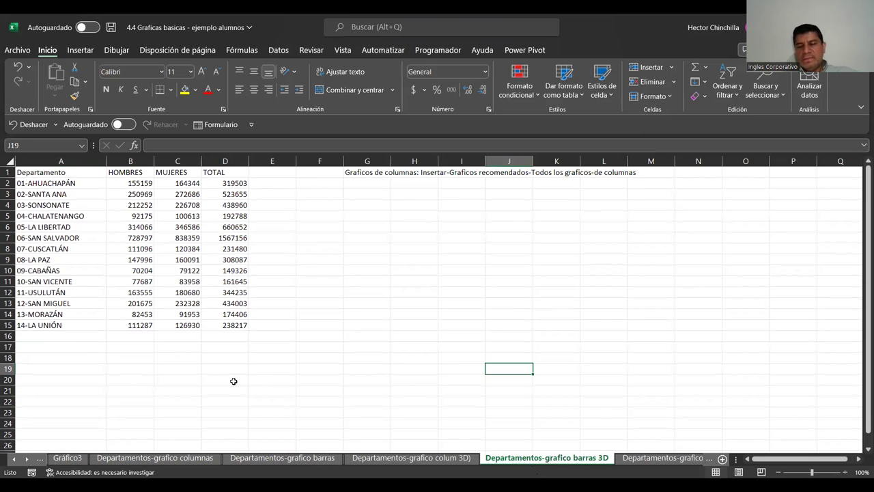
left_click(419, 457)
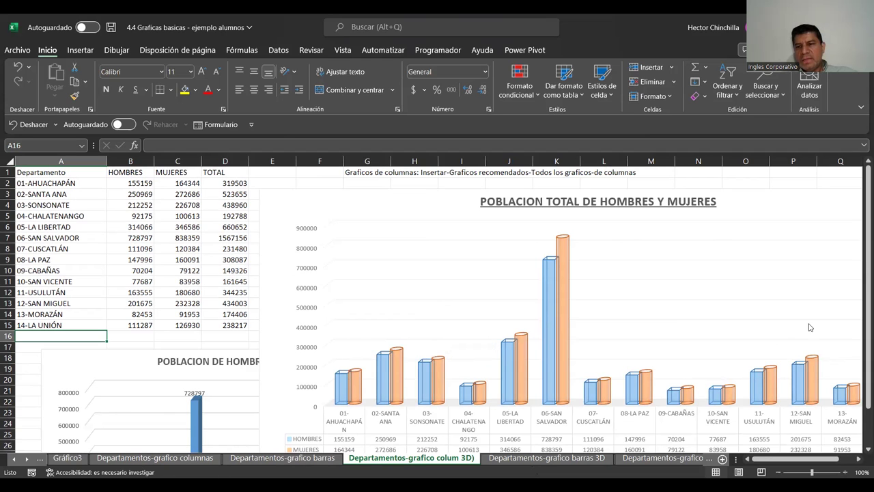
left_click_drag(860, 340, 860, 339)
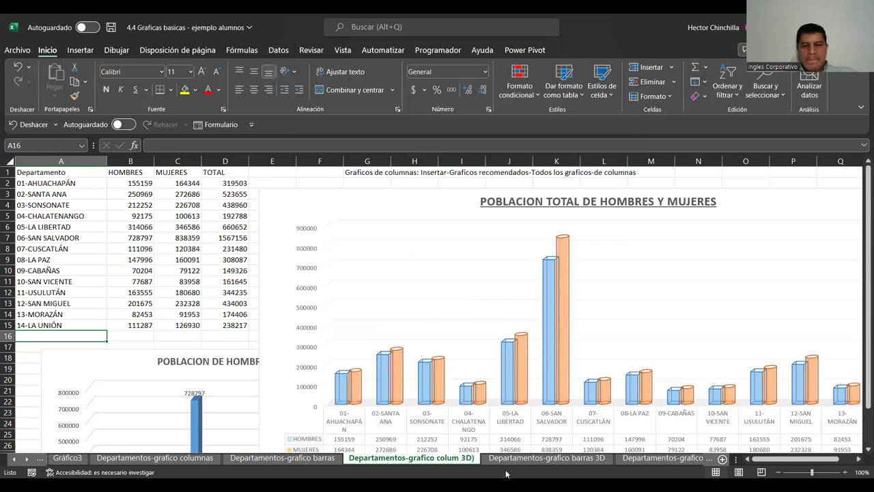
left_click(537, 459)
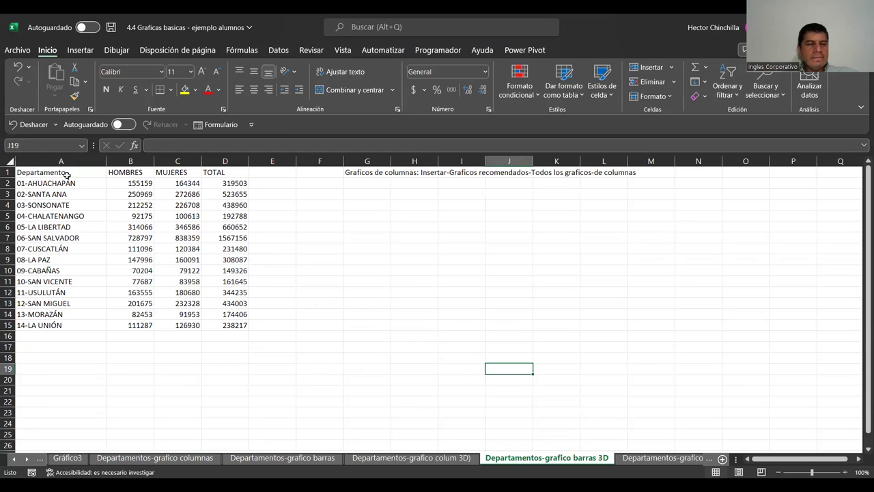
left_click_drag(66, 176, 179, 220)
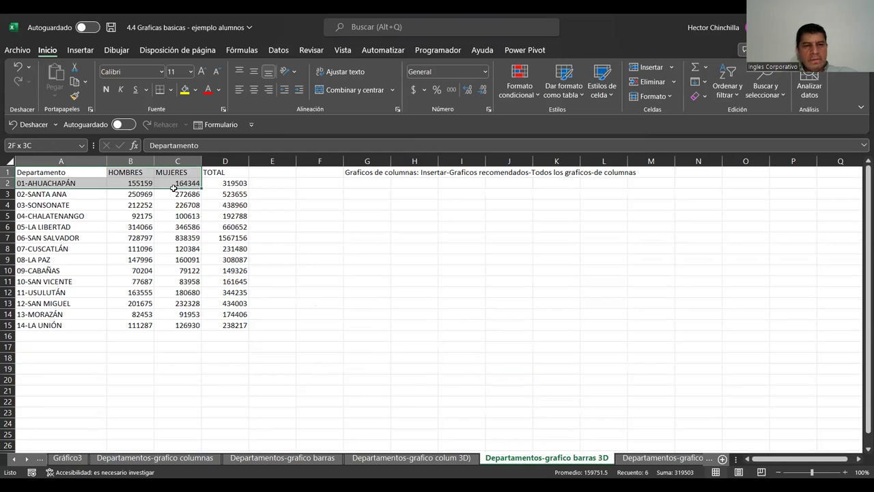
left_click_drag(179, 220, 187, 325)
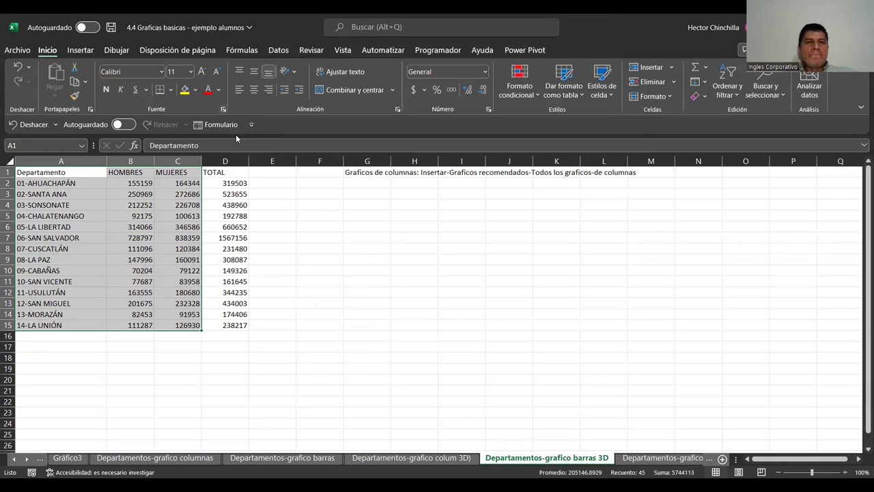
left_click(81, 51)
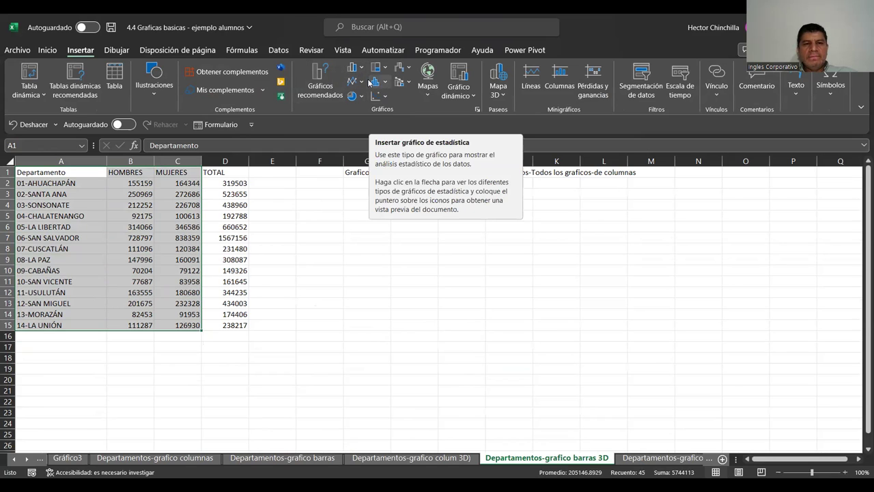
Step: Insert a Barras agrupadas chart, then move and enlarge it beside the table
left_click(319, 75)
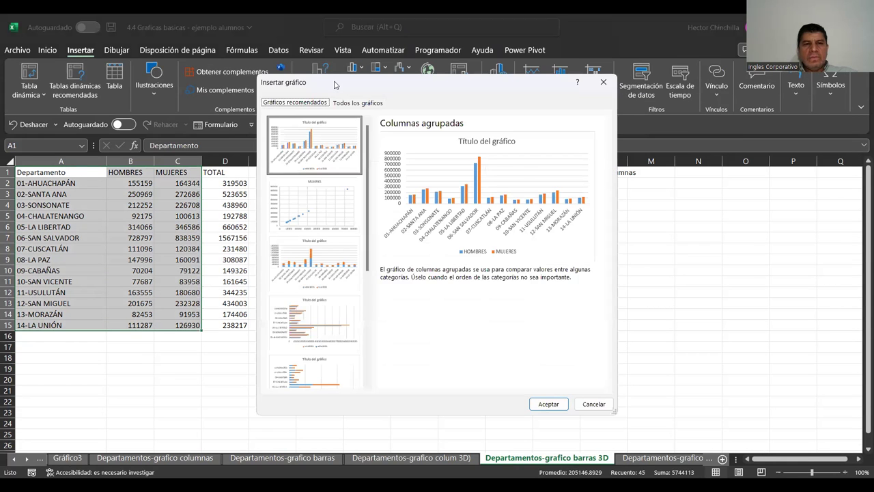
key("ctrl+Tab")
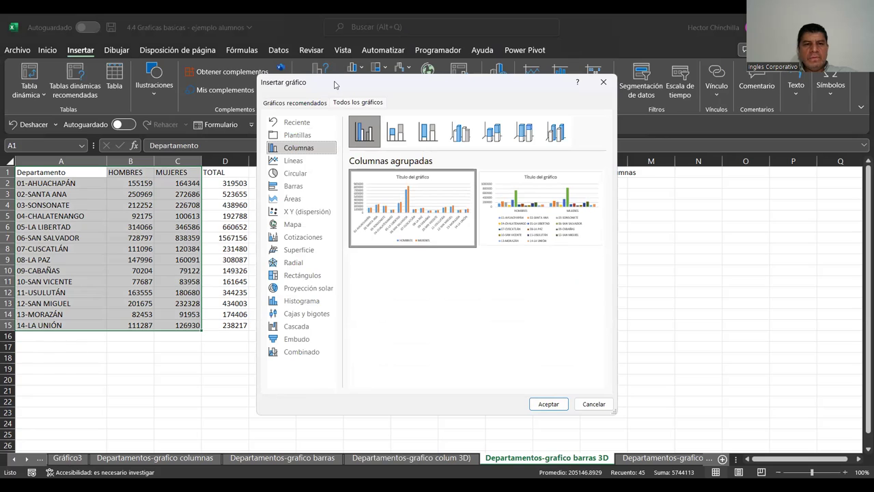
left_click(289, 189)
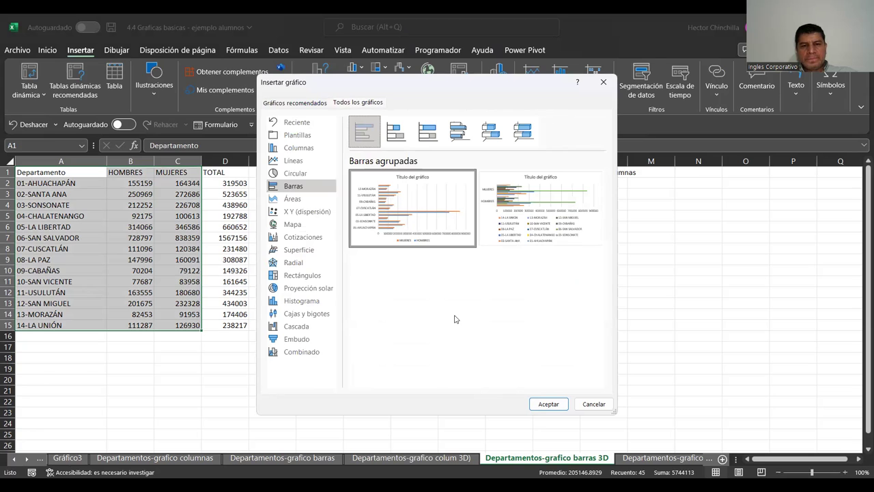
double_click(383, 232)
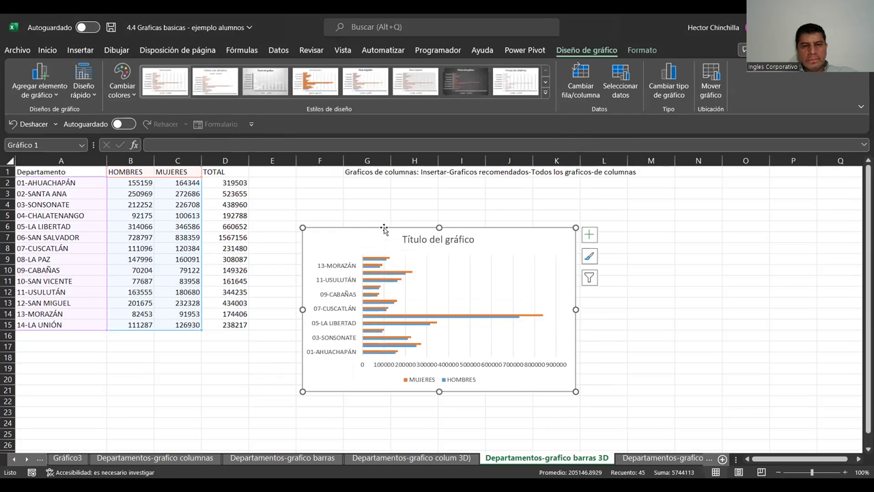
left_click_drag(383, 229, 359, 181)
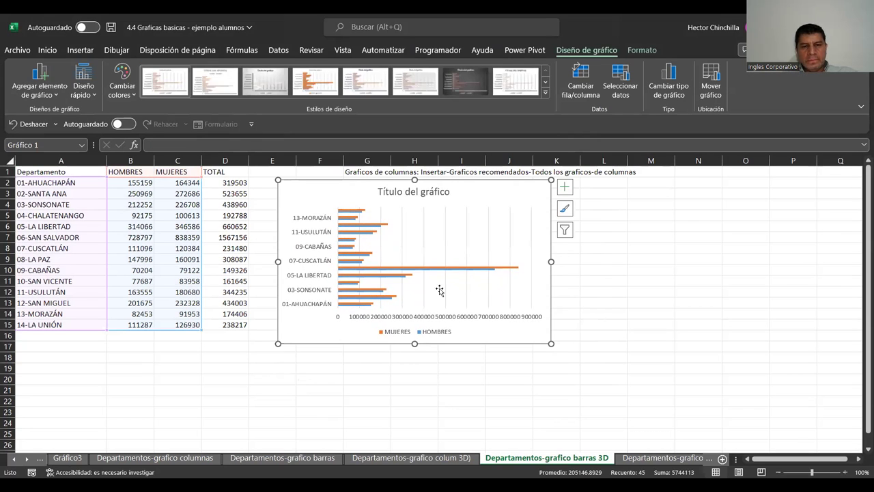
left_click_drag(550, 343, 626, 393)
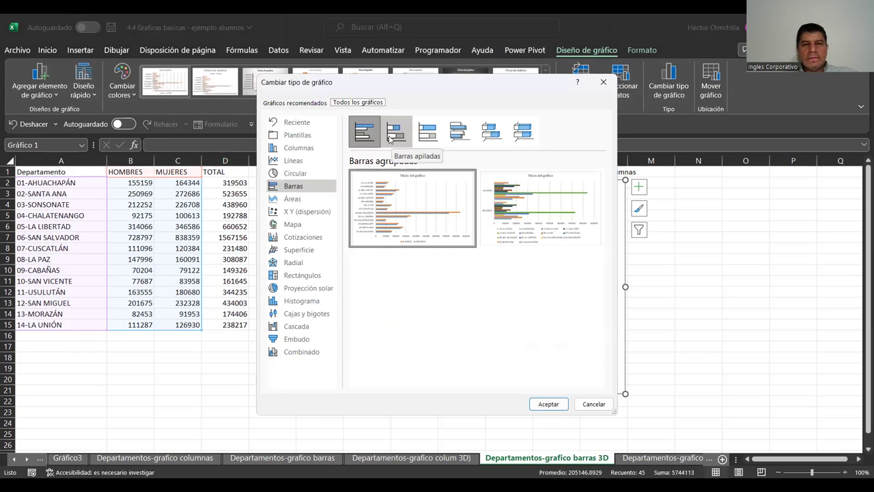
Step: Change the chart to Barra 3D agrupada and drag its corners to enlarge it
left_click(455, 138)
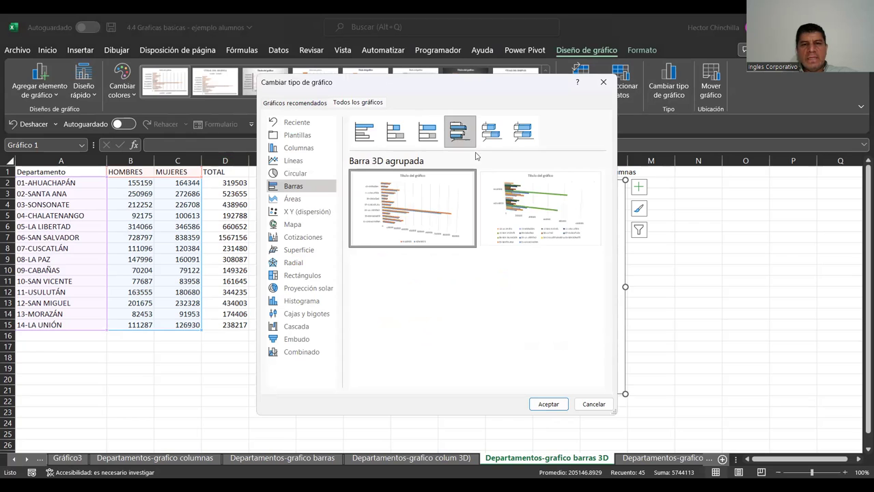
mouse_move(412, 208)
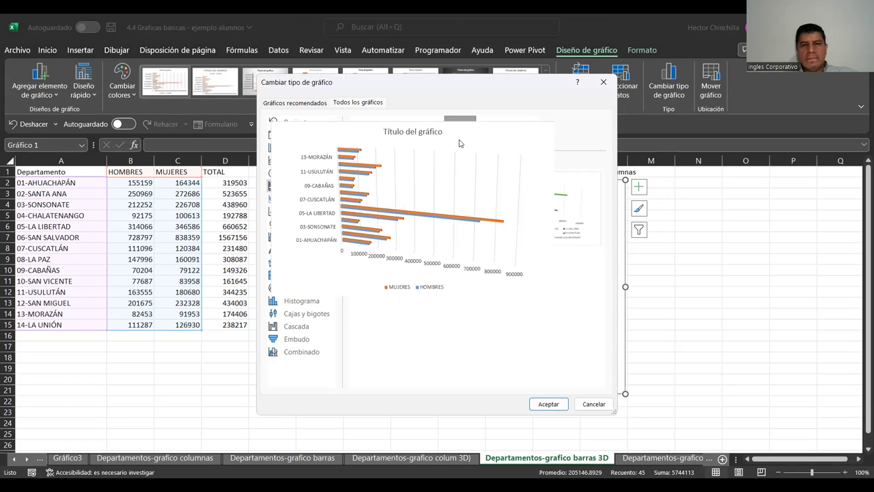
key("Return")
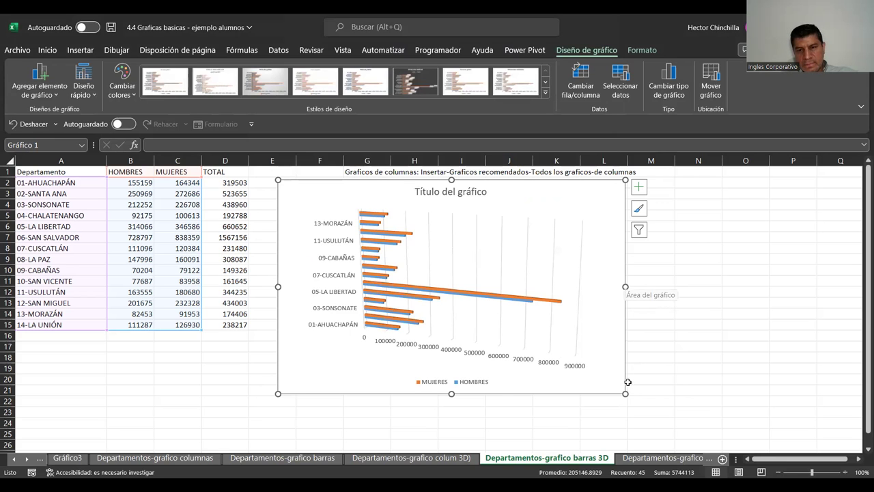
left_click_drag(626, 393, 731, 431)
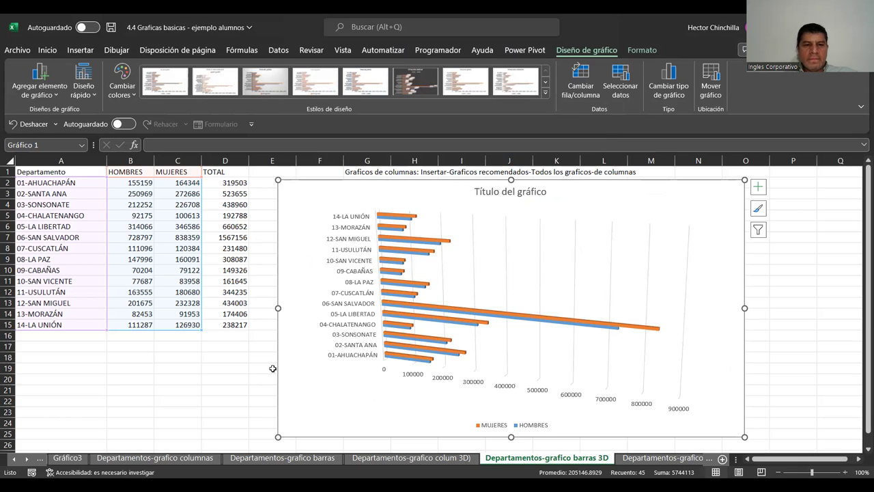
left_click_drag(277, 440, 269, 447)
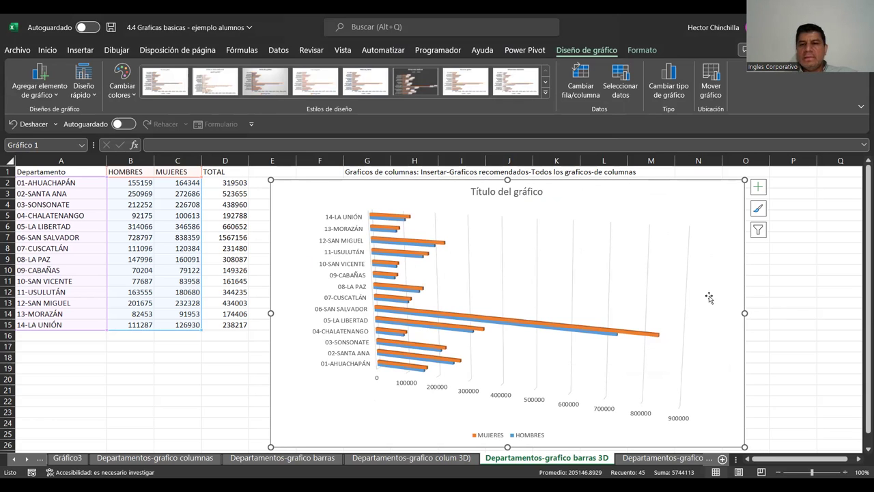
Step: Add a Tabla de datos beneath the bar chart instead of value labels
left_click(758, 186)
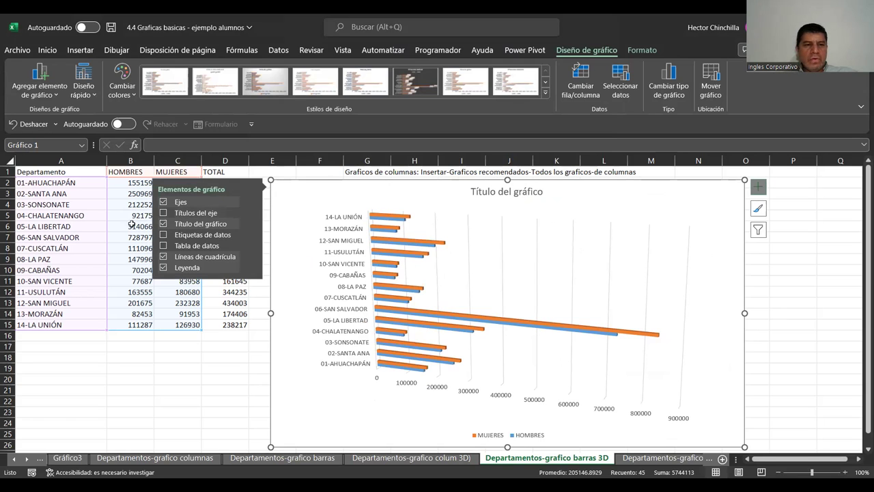
left_click(163, 235)
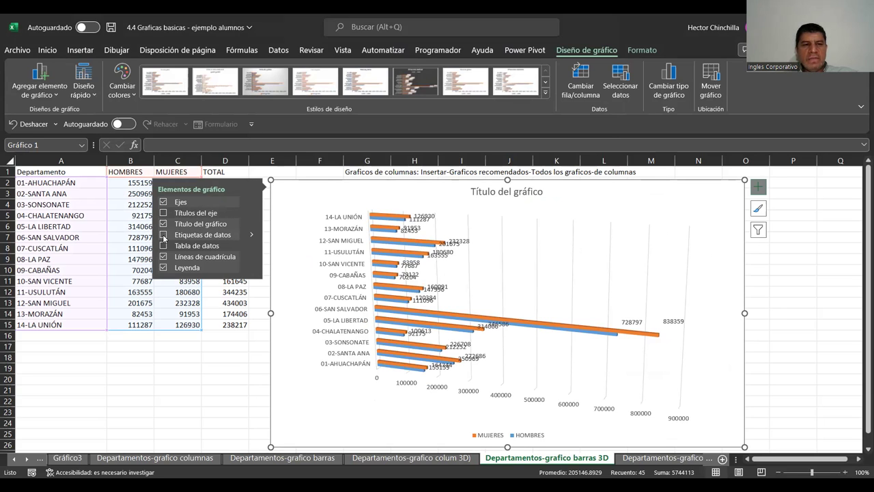
left_click(163, 246)
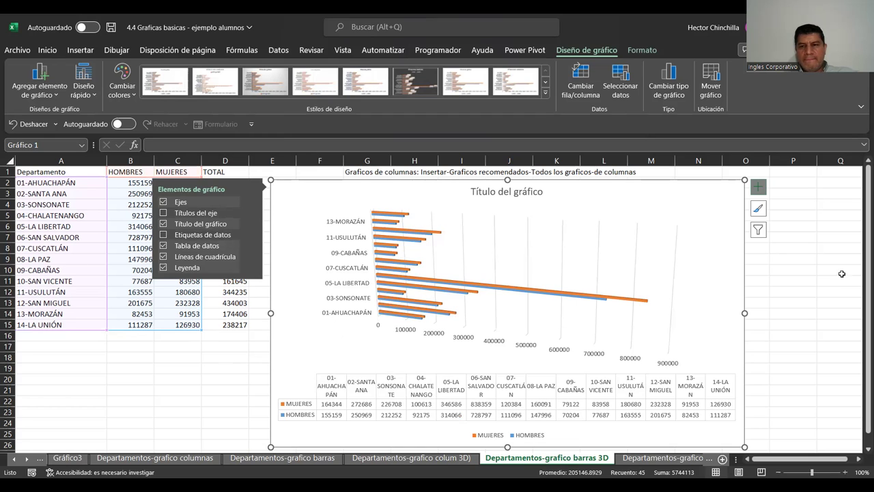
left_click(816, 285)
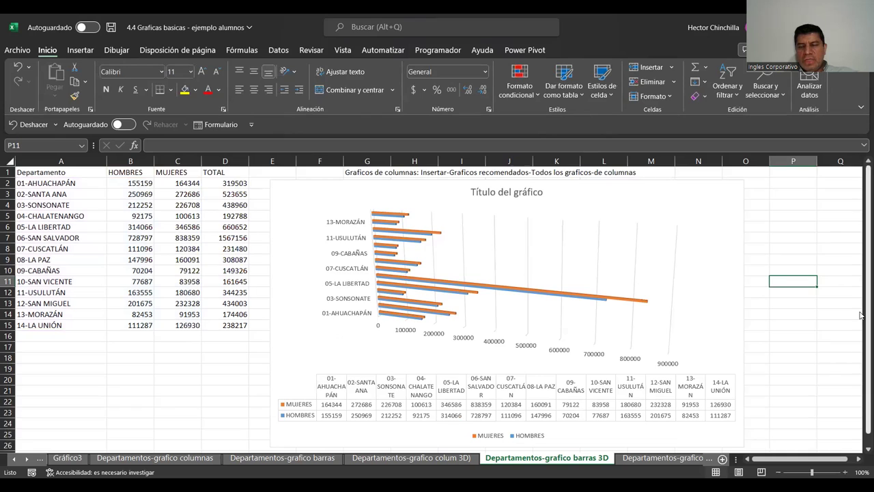
Step: Enlarge the chart right and down so all fourteen departments are labelled
scroll(861, 315, "down", 1)
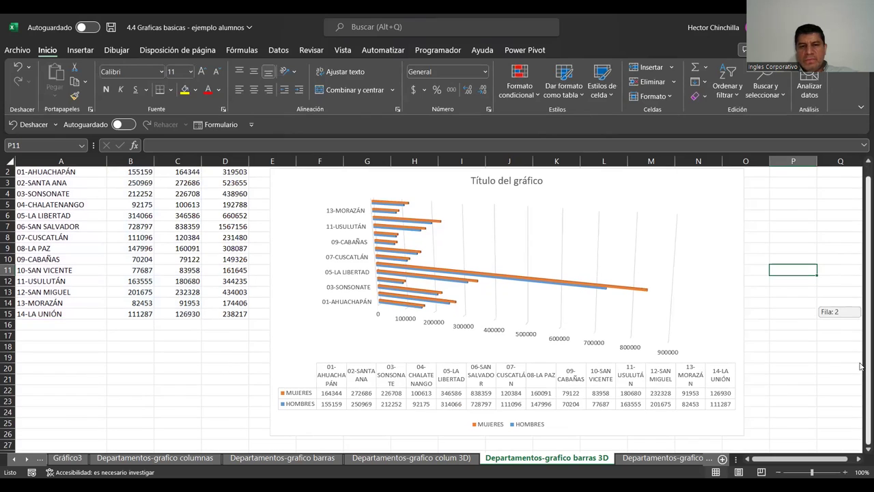
left_click(741, 423)
scroll(755, 444, "down", 3)
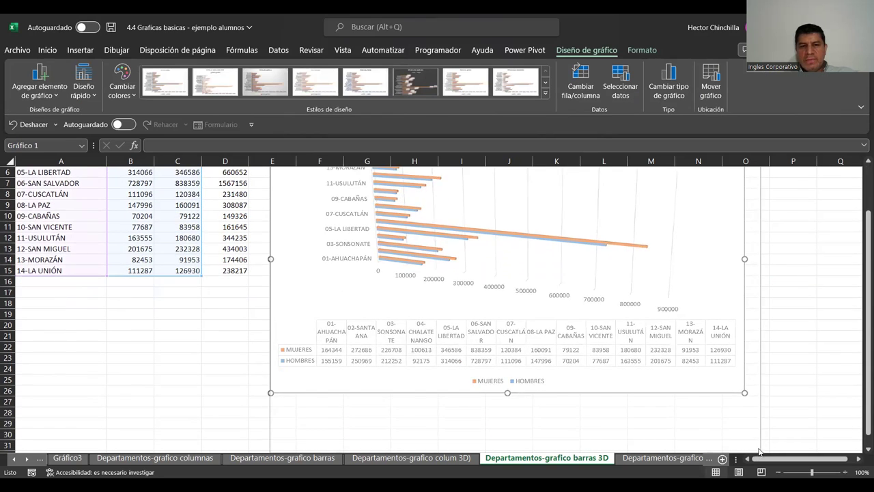
left_click_drag(744, 393, 760, 451)
mouse_move(861, 349)
left_mouse_down()
mouse_move(861, 304)
mouse_move(861, 358)
left_mouse_up()
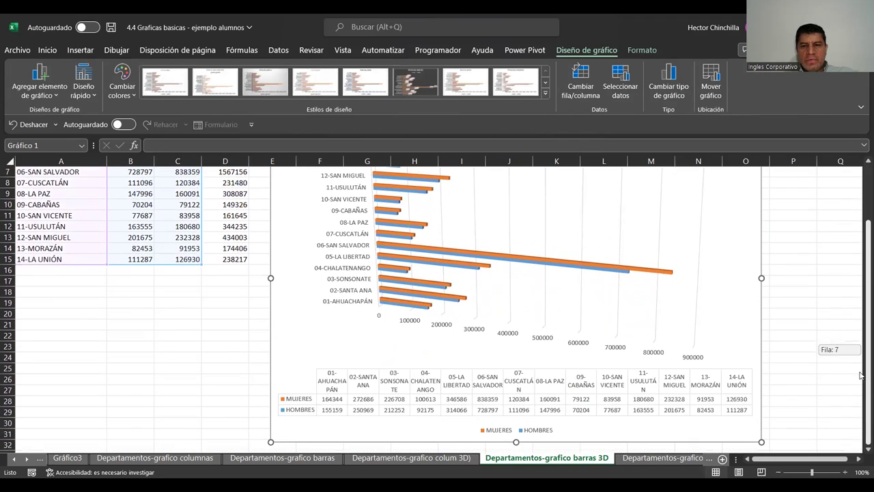
left_click_drag(761, 279, 841, 279)
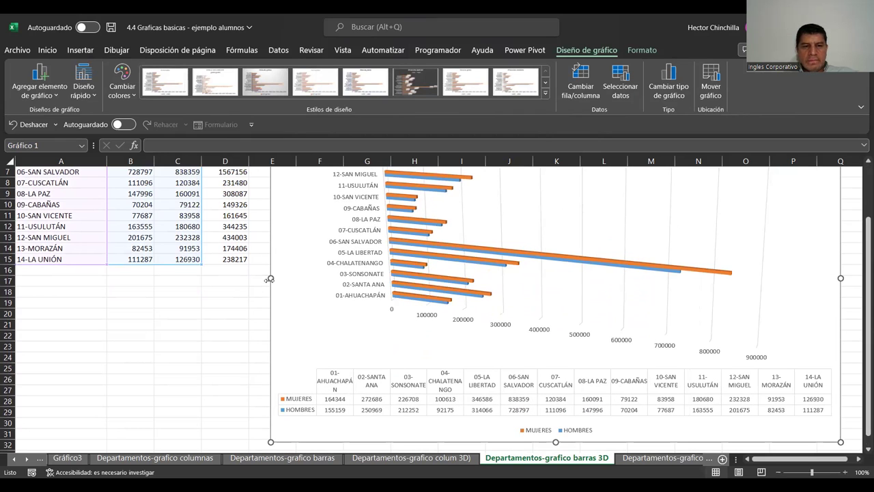
left_click_drag(270, 277, 222, 278)
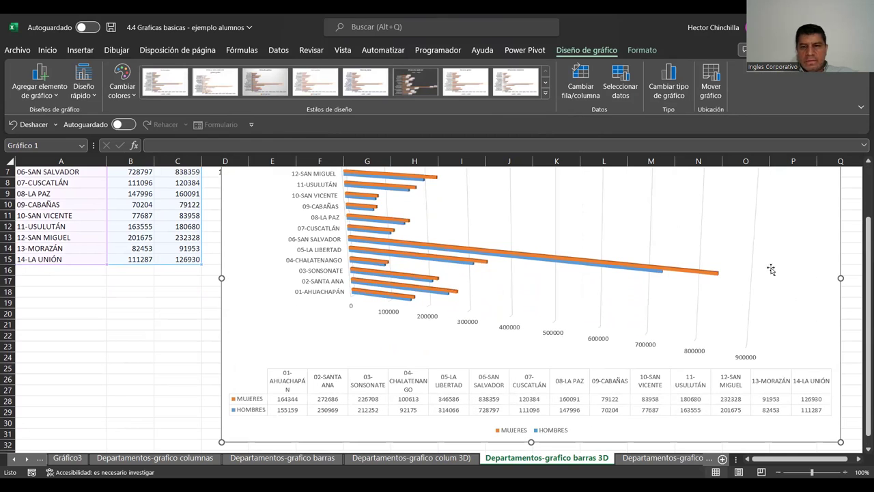
left_click_drag(867, 294, 860, 251)
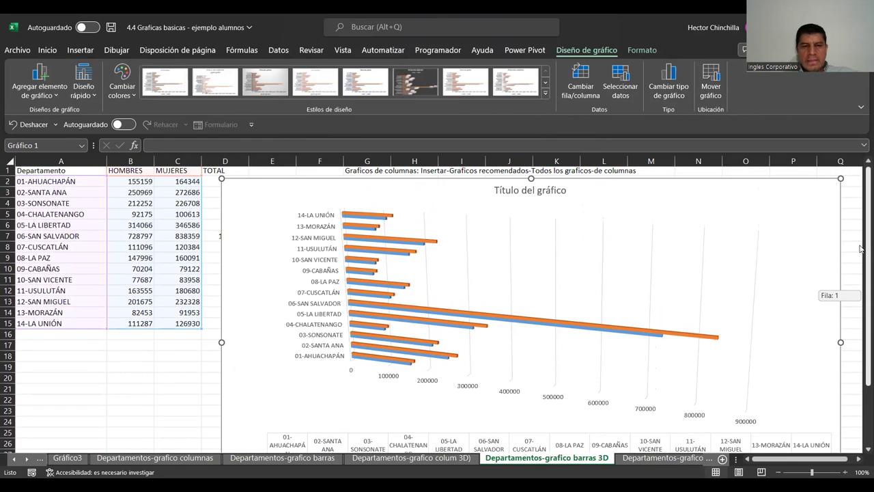
left_click_drag(861, 249, 861, 256)
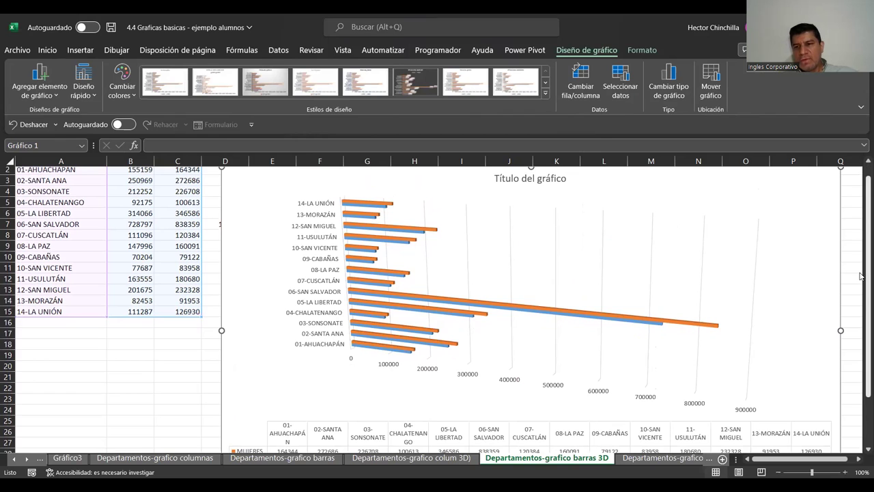
left_click_drag(861, 275, 861, 266)
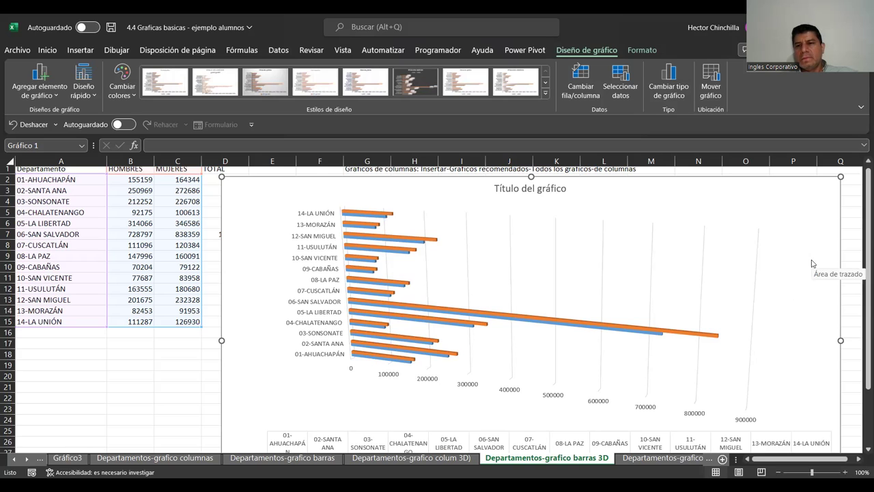
Step: Open Giro 3D for the plot area and adjust the rotation, settling X at 20°
right_click(812, 263)
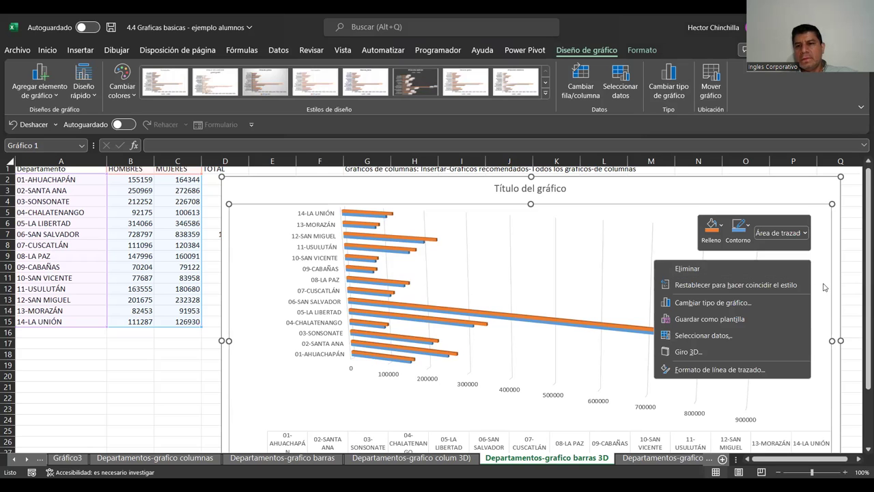
left_click(703, 352)
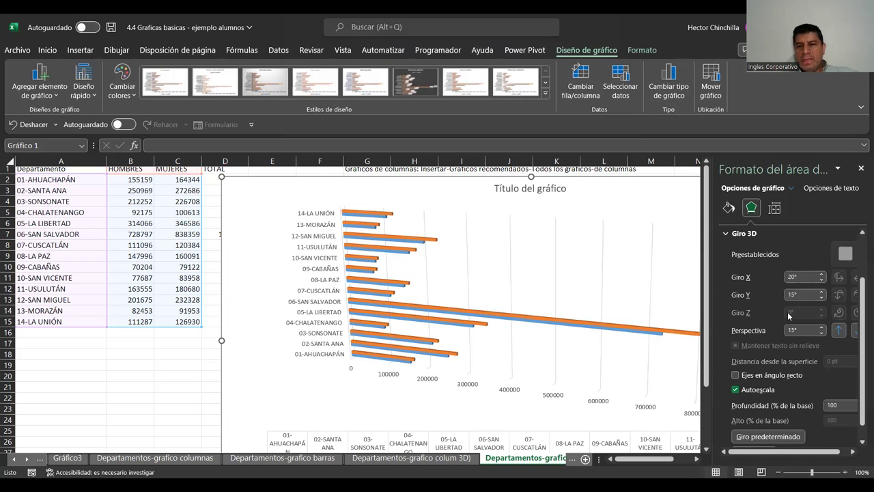
left_click(822, 281)
left_click(821, 281)
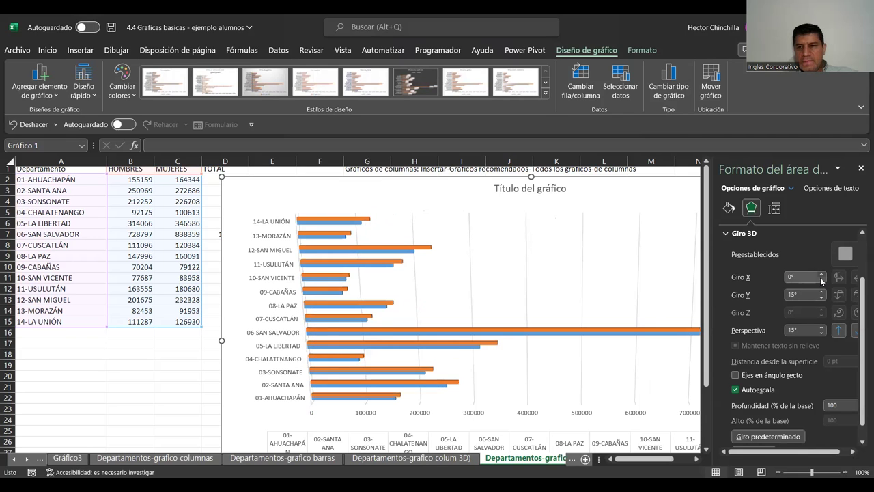
left_click(821, 274)
left_click(821, 273)
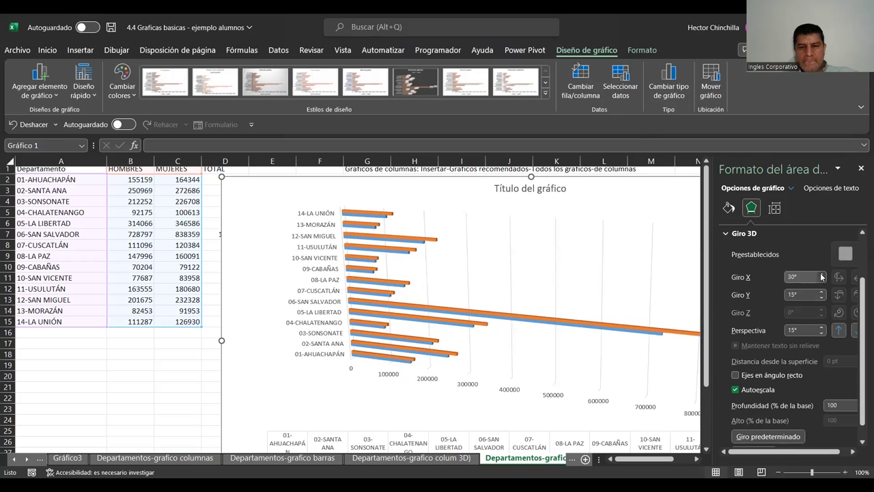
left_click(821, 280)
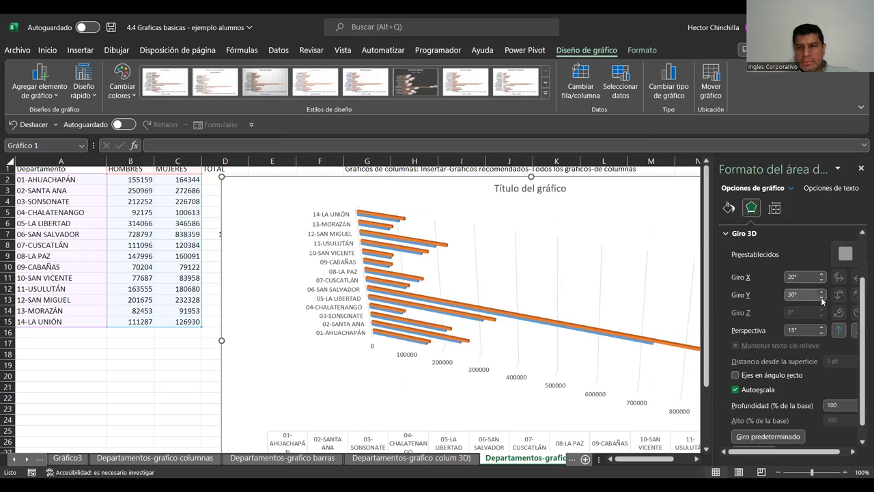
left_click(821, 298)
left_click(822, 297)
Step: Set Perspectiva to 5°, restore default rotation, and set Profundidad to 200%
left_click(822, 326)
left_click(821, 327)
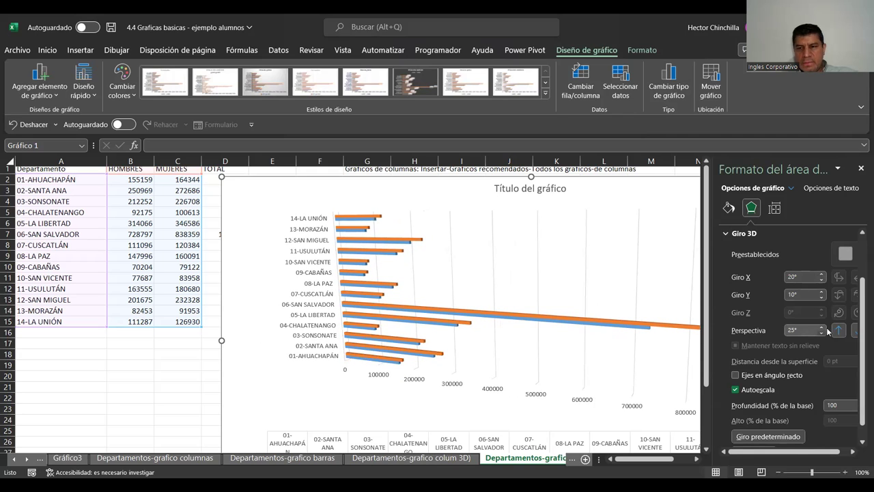
left_click(838, 330)
left_click(839, 331)
left_click(838, 331)
left_click(838, 330)
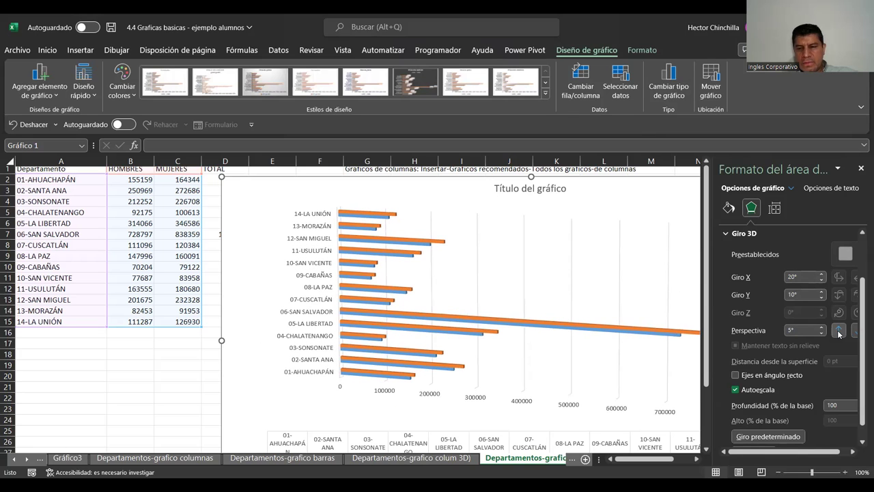
left_click_drag(862, 343, 861, 374)
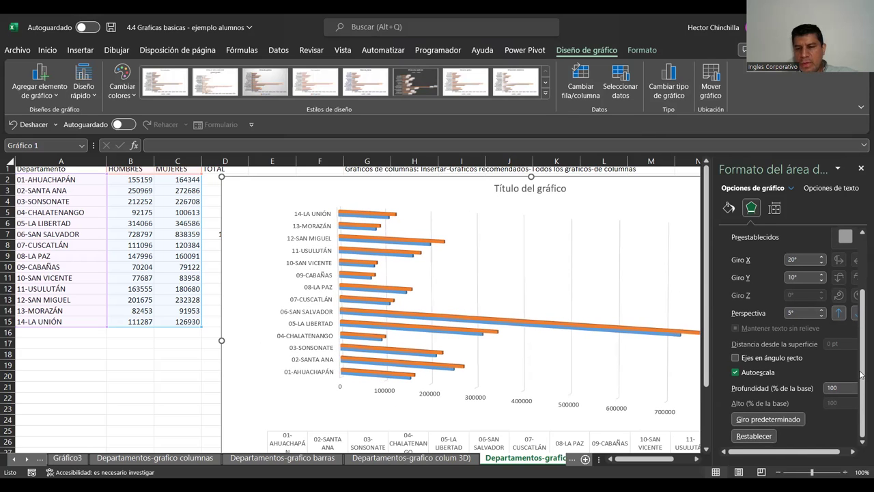
left_click(787, 420)
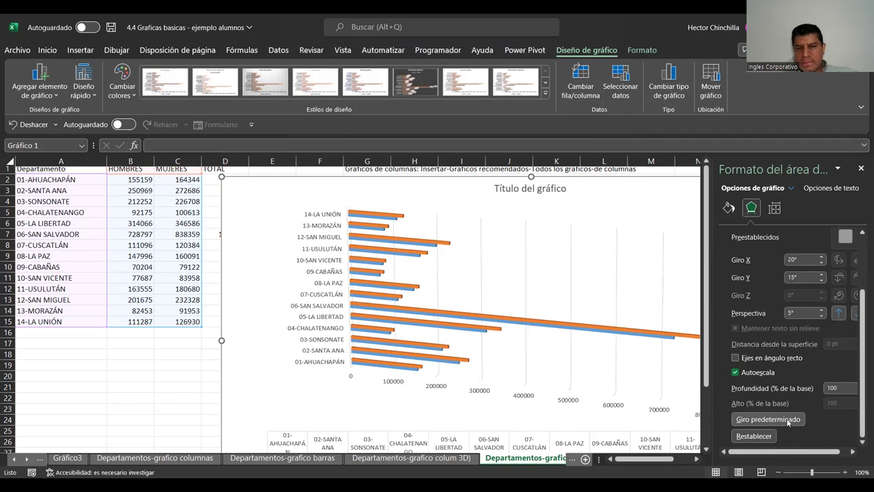
left_click(841, 388)
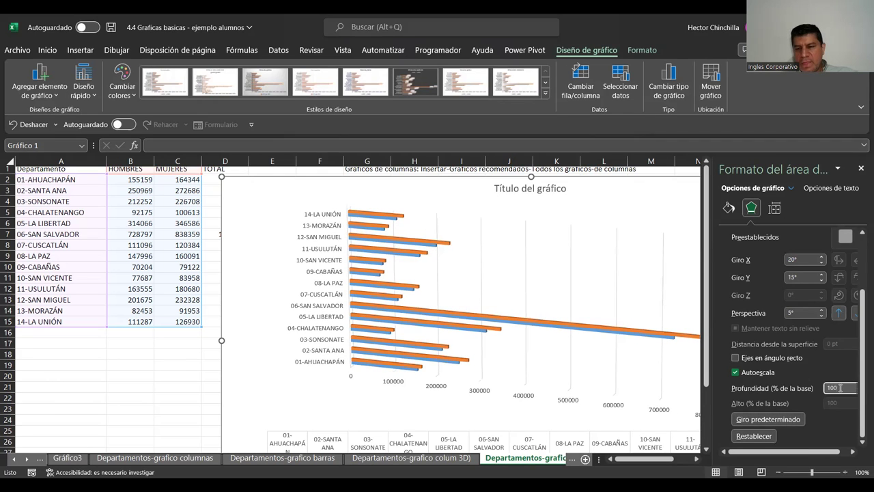
type("200")
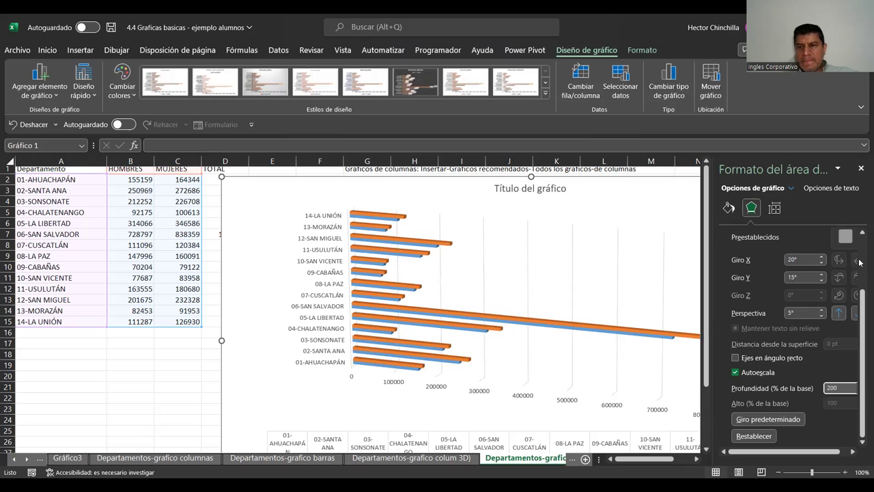
left_click(860, 170)
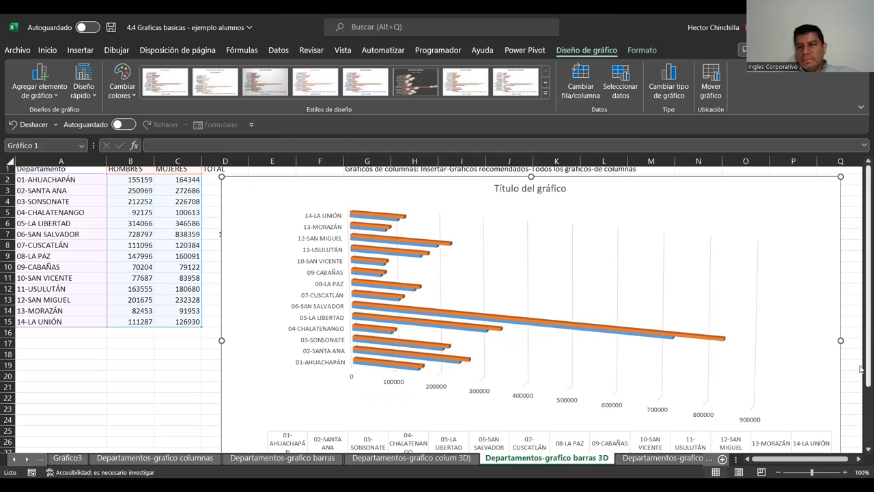
Step: Stretch the bar chart's left edge toward the table, then go to the Departamentos-grafico colum 3D sheet
left_click_drag(860, 364, 861, 423)
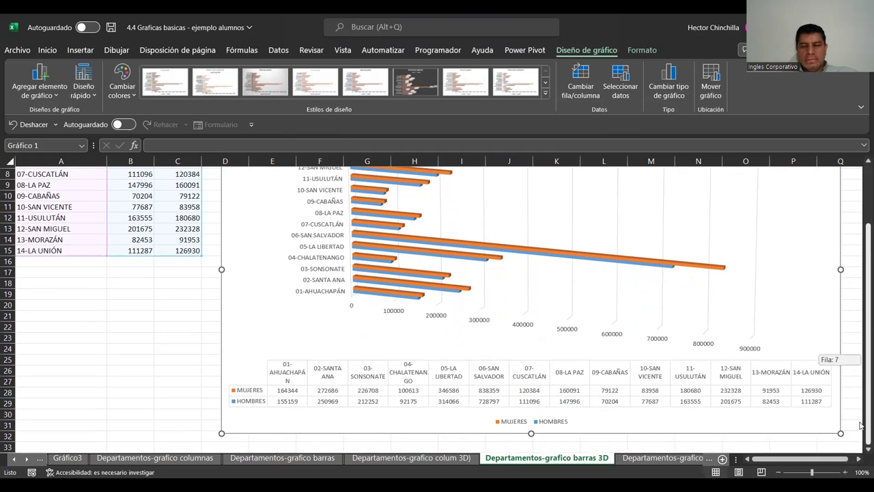
left_click_drag(222, 269, 190, 269)
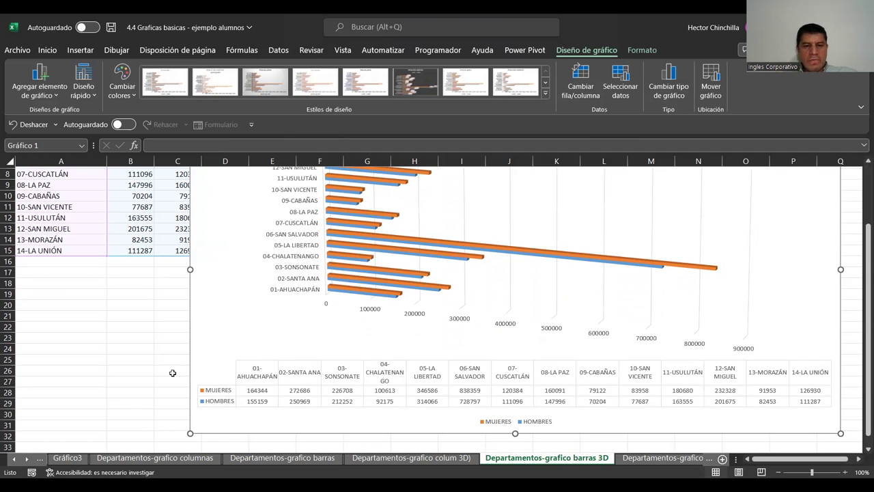
left_click_drag(862, 289, 862, 251)
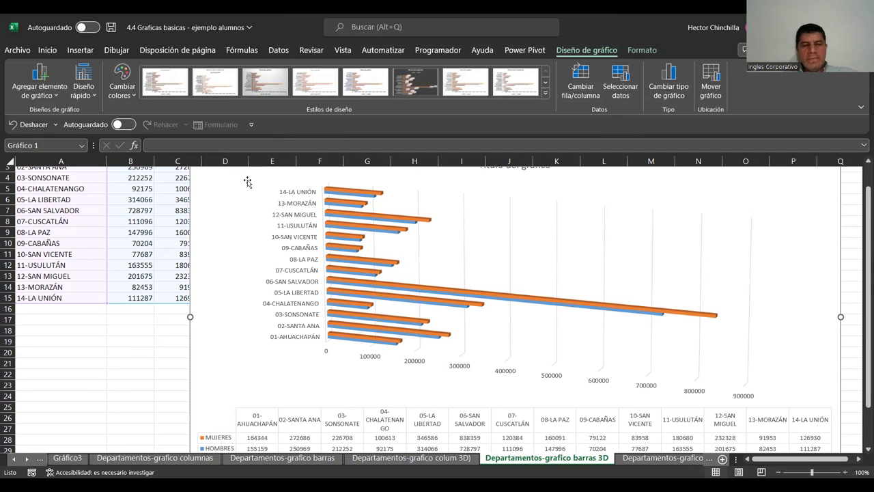
left_click(382, 458)
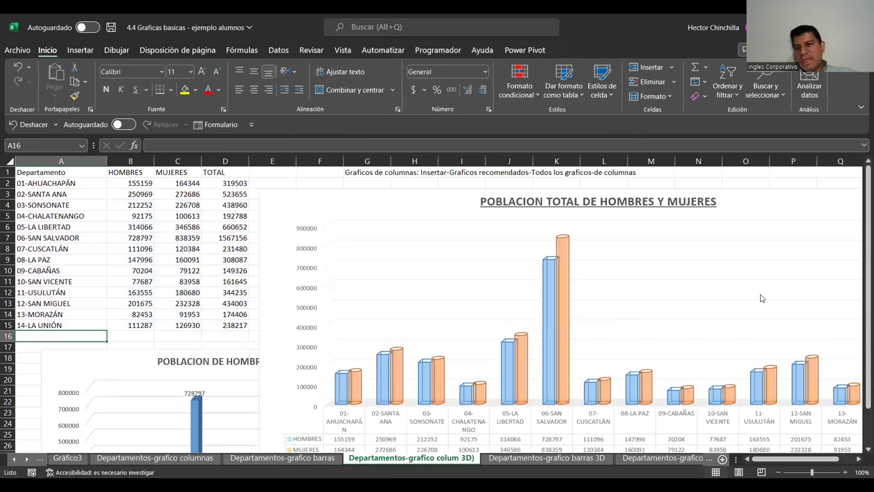
Step: Select cell E12, scroll the sheet tabs along, and open Departamentos-grafico combinado
scroll(762, 298, "down", 1)
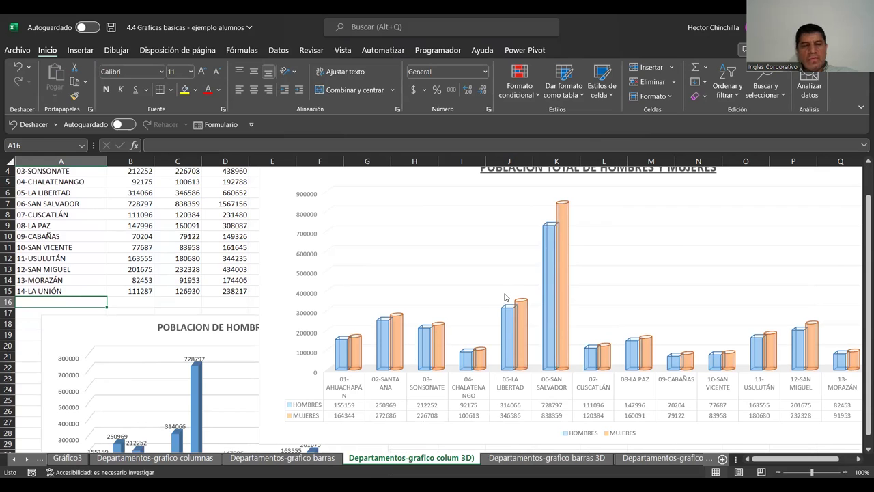
scroll(861, 265, "up", 1)
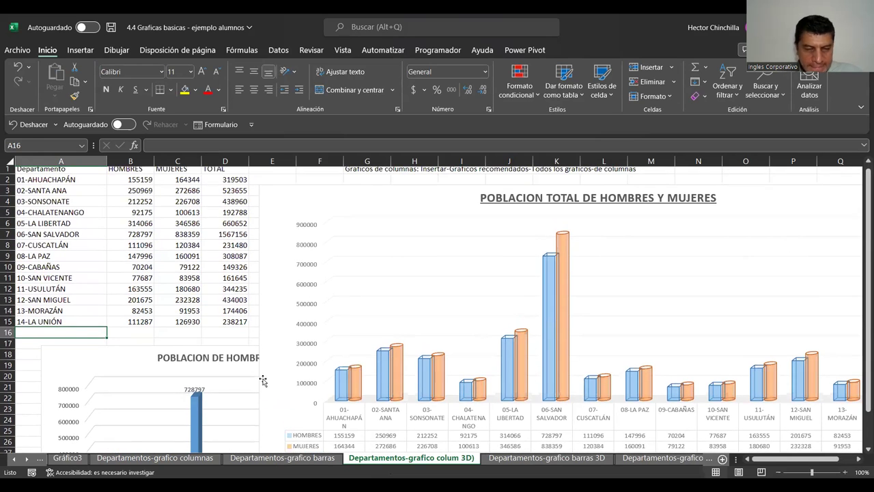
left_click(251, 293)
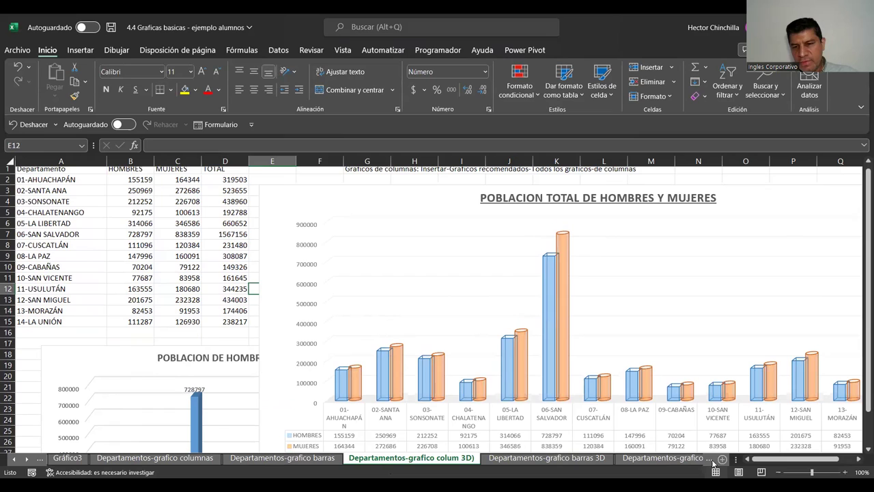
left_click(27, 462)
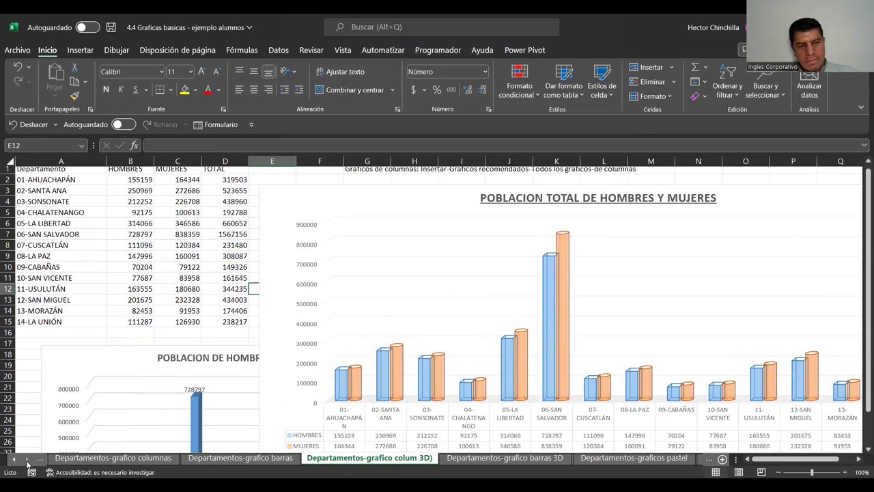
left_click(28, 461)
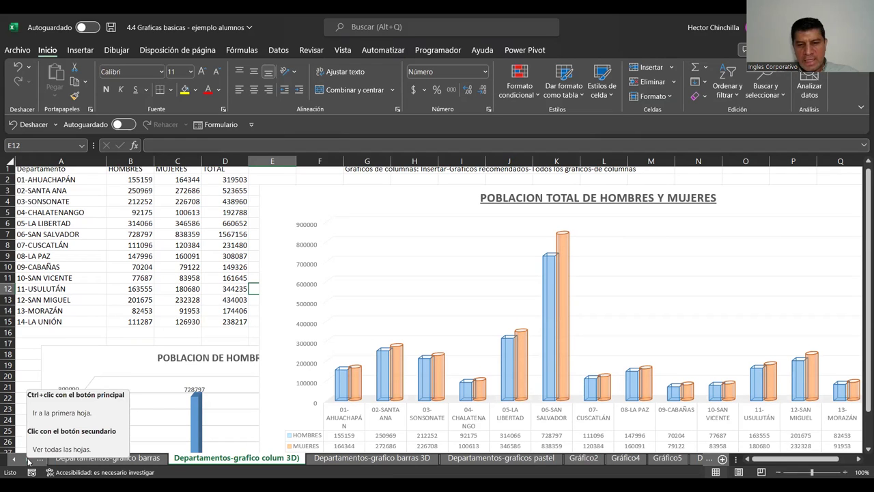
left_click(28, 462)
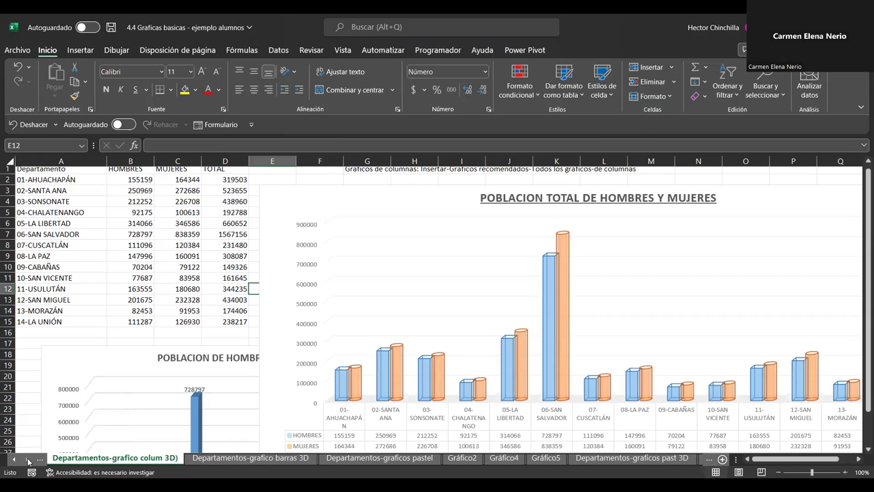
left_click(28, 462)
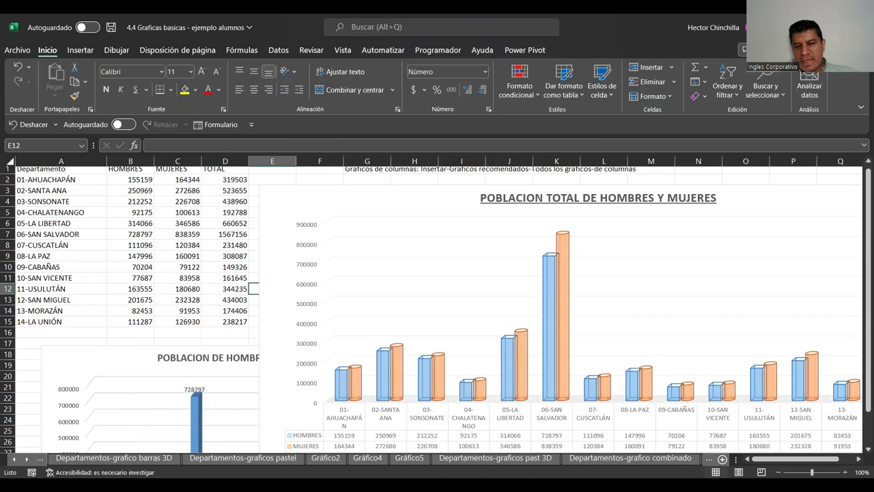
left_click(600, 458)
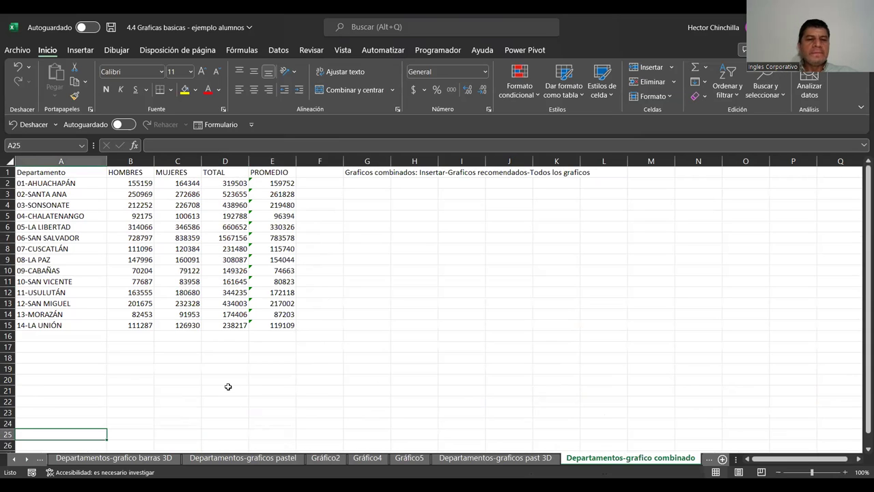
Step: Select the Departamento, HOMBRES, MUJERES and PROMEDIO columns, then go to the Insertar tab
left_click(228, 387)
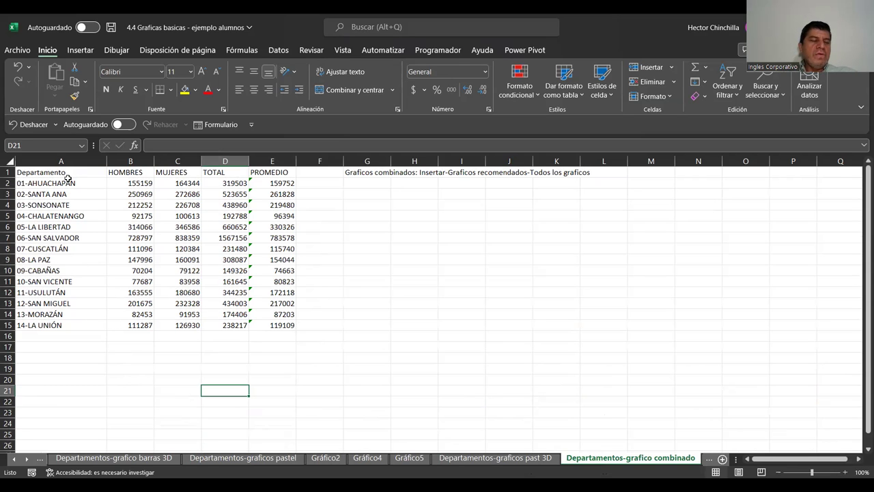
mouse_move(62, 172)
left_mouse_down()
mouse_move(171, 172)
mouse_move(181, 194)
mouse_move(183, 326)
left_mouse_up()
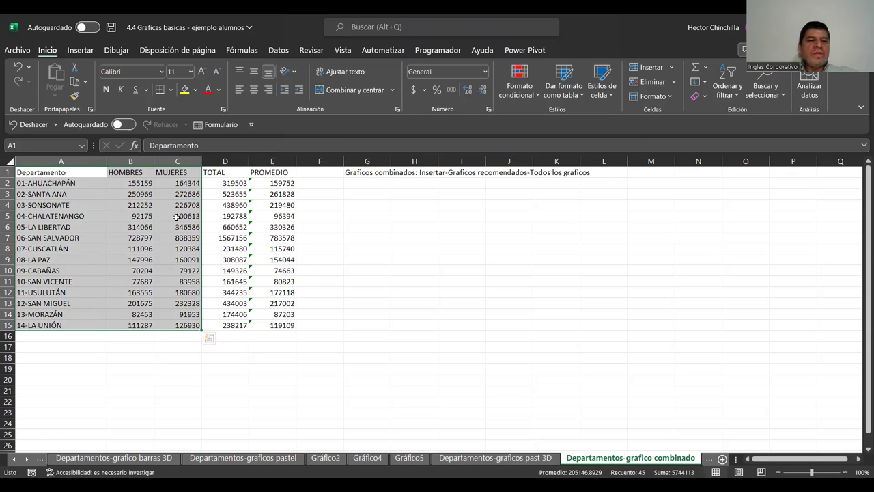
left_click(217, 374)
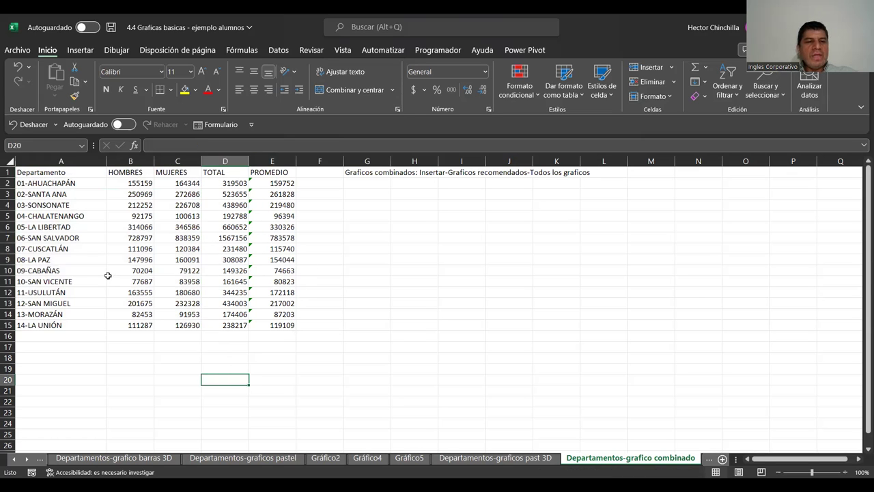
left_click(74, 174)
left_click_drag(74, 173, 192, 325)
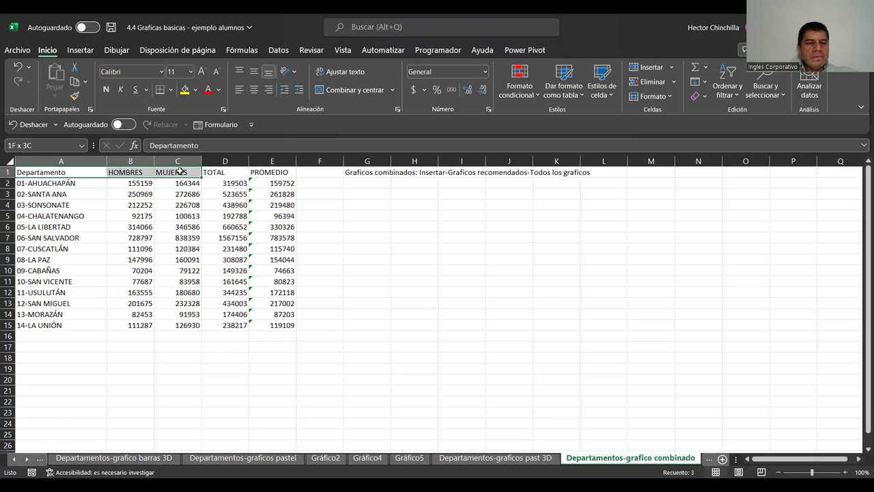
left_click_drag(280, 174, 277, 325)
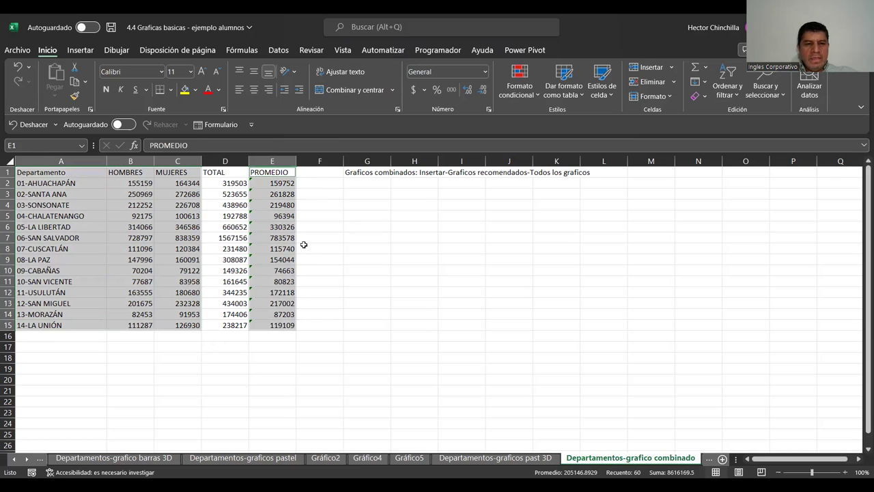
left_click(71, 53)
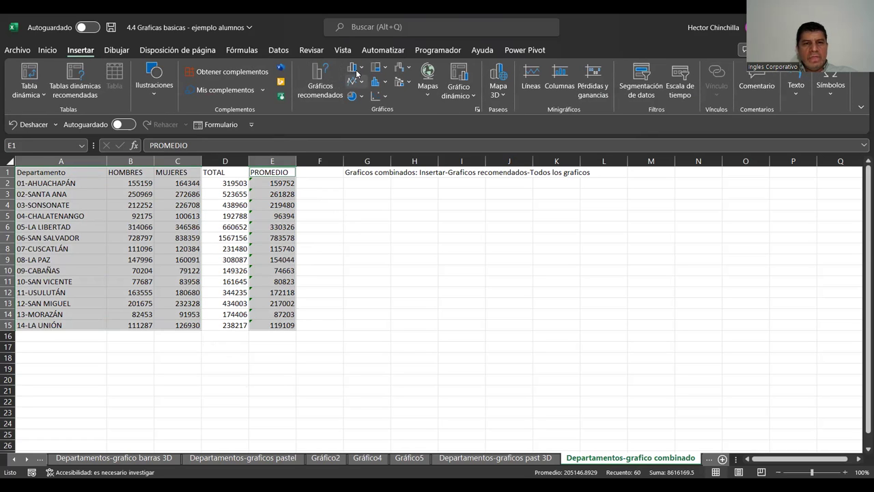
left_click(362, 71)
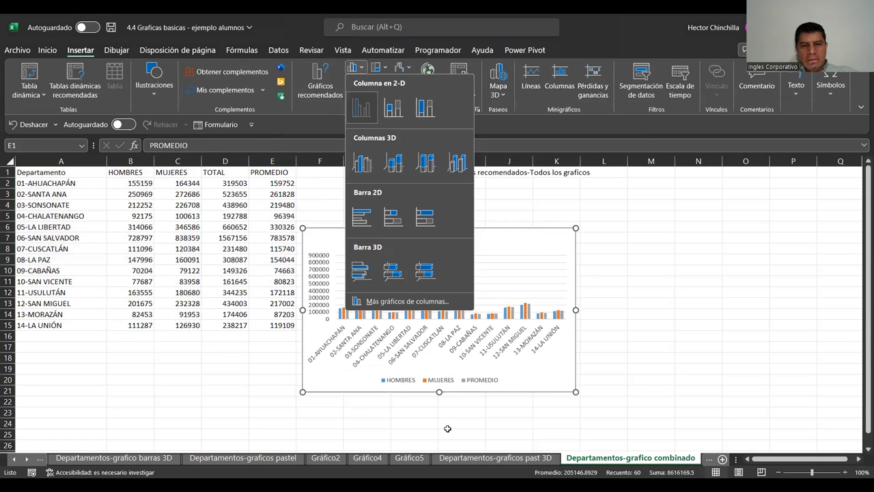
left_click(362, 107)
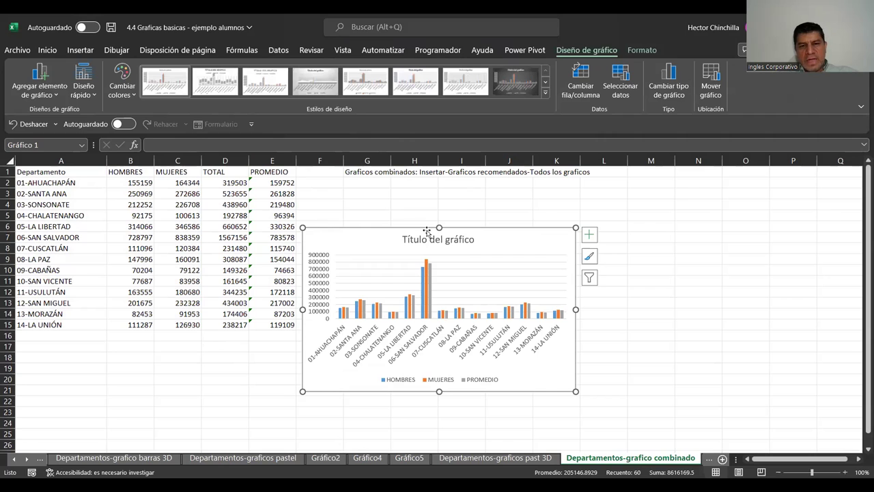
left_click_drag(490, 298, 506, 252)
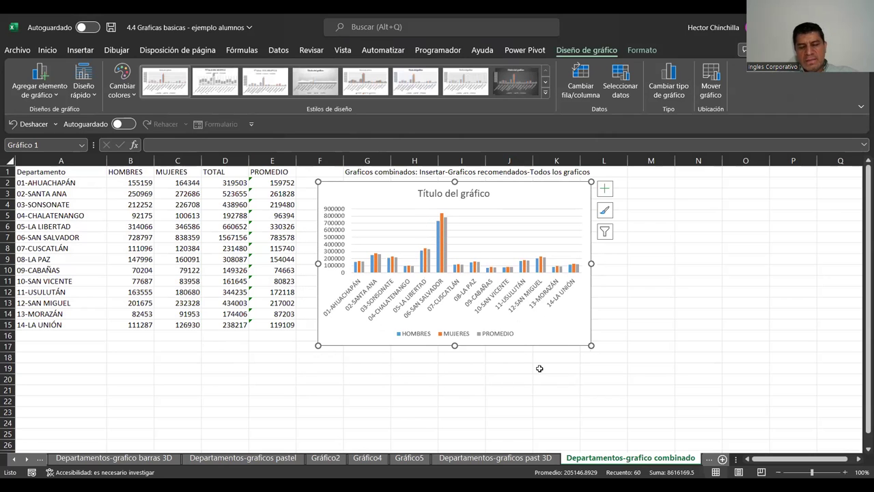
left_click_drag(592, 346, 803, 433)
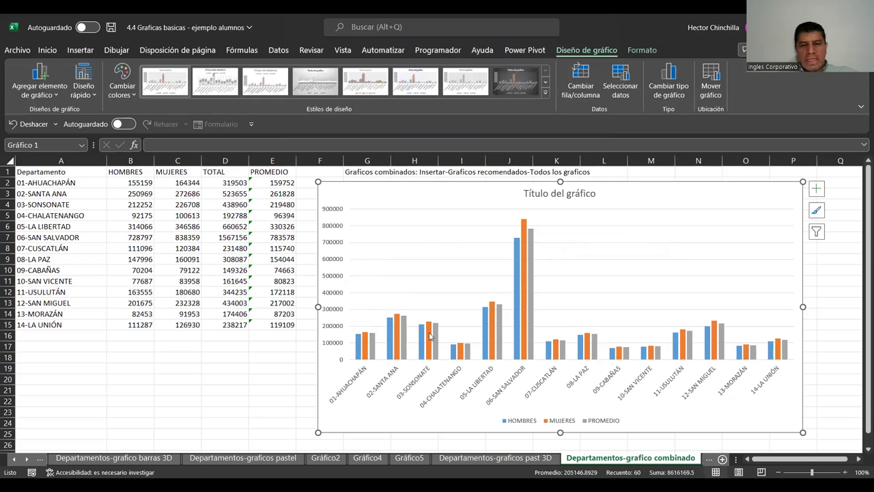
left_click(389, 342)
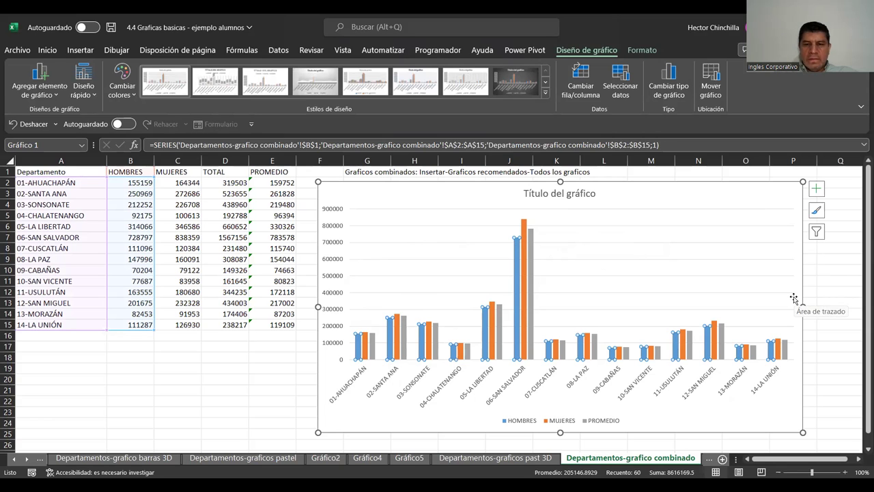
key("Delete")
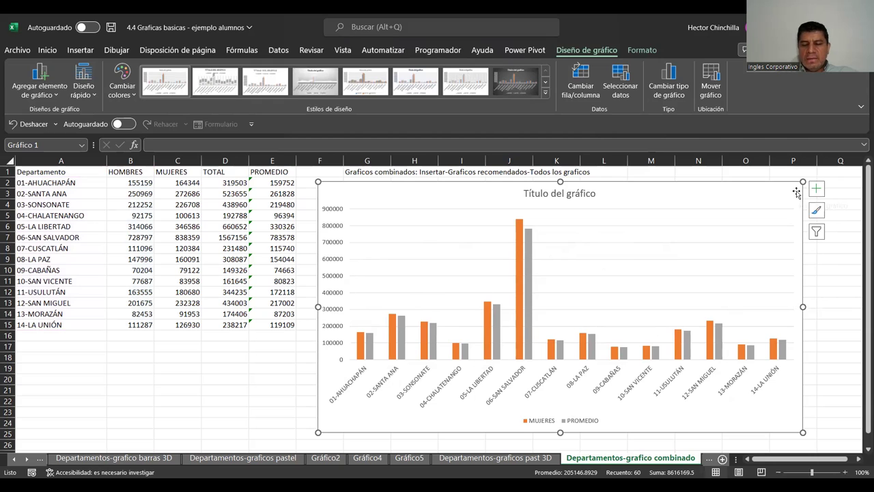
key("Delete")
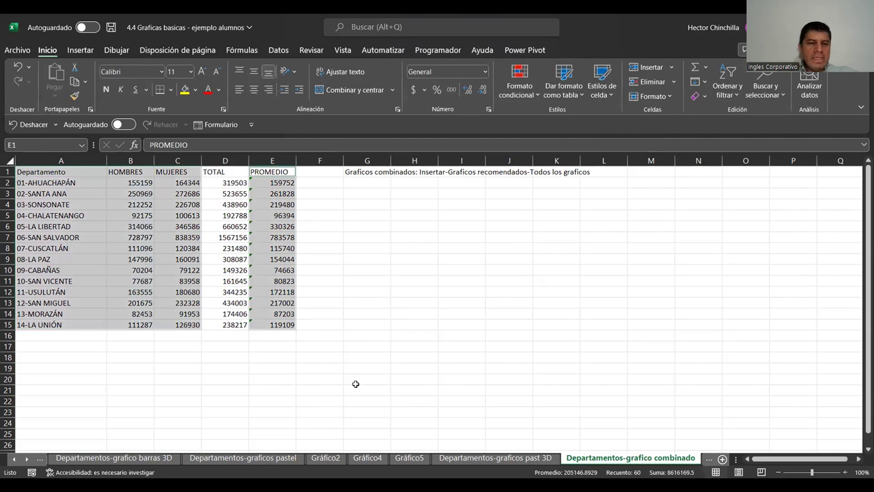
Step: Try selecting the department headers and first data columns of the table
left_click(284, 390)
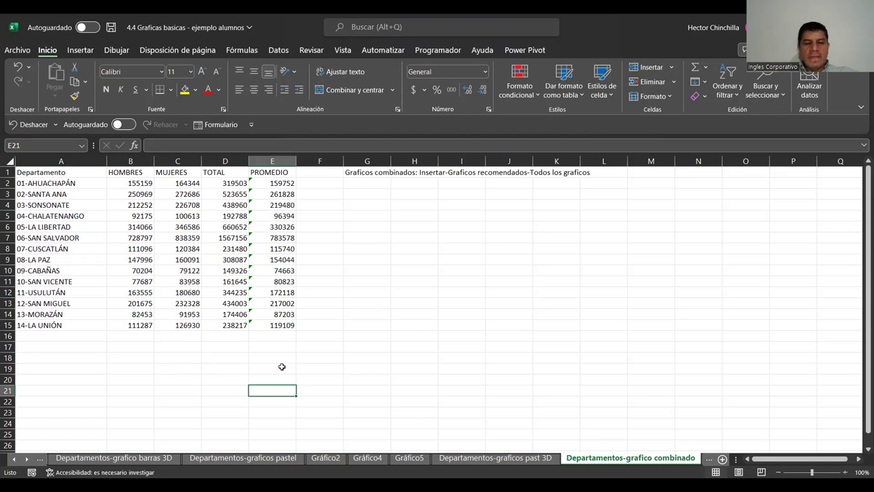
left_click(174, 387)
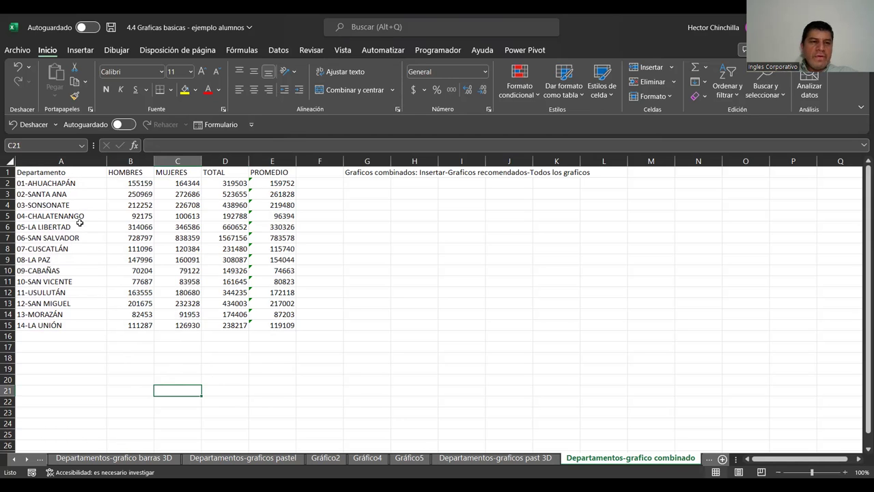
left_click(78, 173)
mouse_move(108, 169)
left_mouse_down()
mouse_move(190, 205)
mouse_move(189, 247)
left_mouse_up()
left_click(221, 183)
left_click(222, 170)
mouse_move(65, 173)
left_mouse_down()
mouse_move(223, 170)
mouse_move(215, 327)
left_mouse_up()
left_click(191, 380)
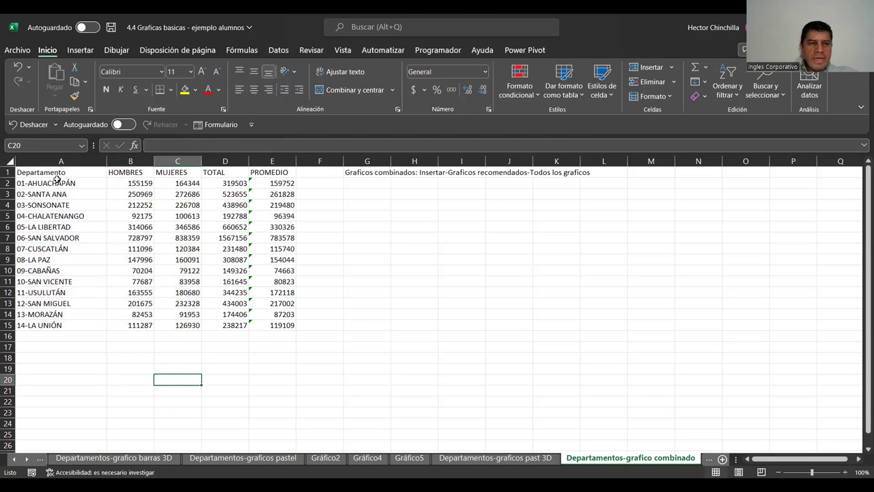
Step: Select the whole table A1:E15, Departamento through PROMEDIO, and go to the Insertar tab
left_click_drag(57, 176, 177, 205)
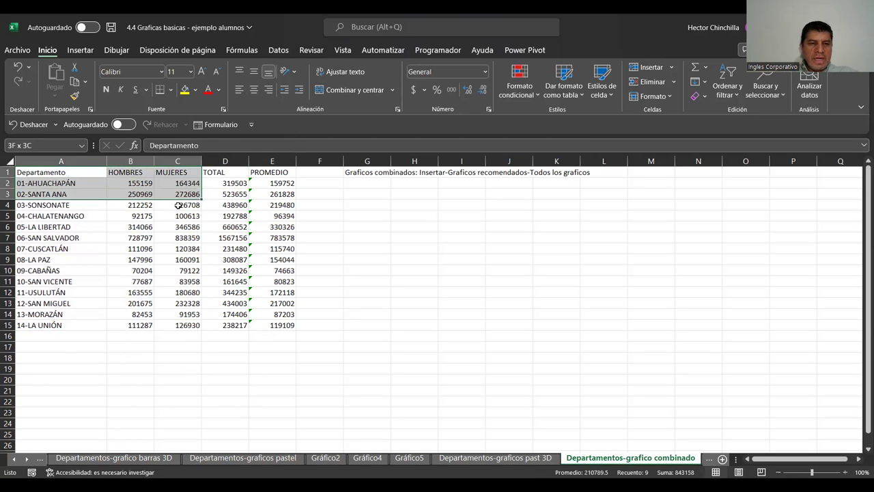
left_click_drag(178, 205, 180, 323)
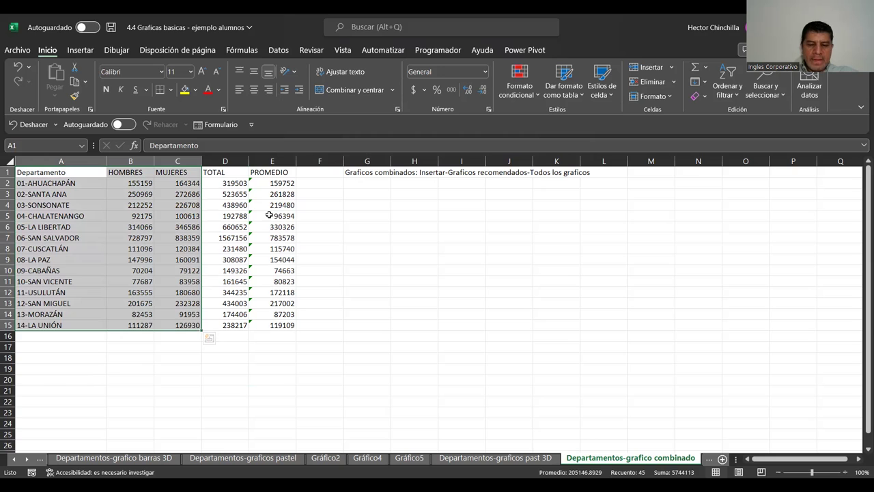
left_click_drag(266, 173, 274, 321)
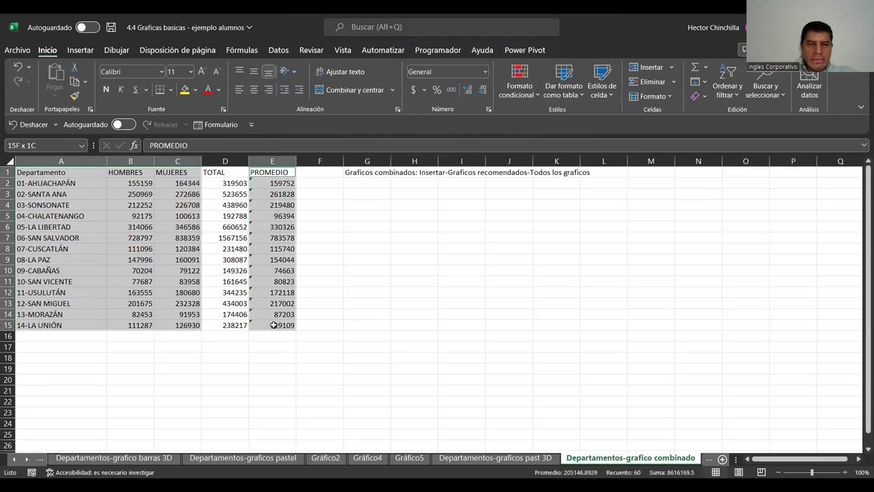
left_click(279, 338)
mouse_move(41, 172)
left_mouse_down()
mouse_move(232, 172)
mouse_move(295, 240)
mouse_move(273, 323)
left_mouse_up()
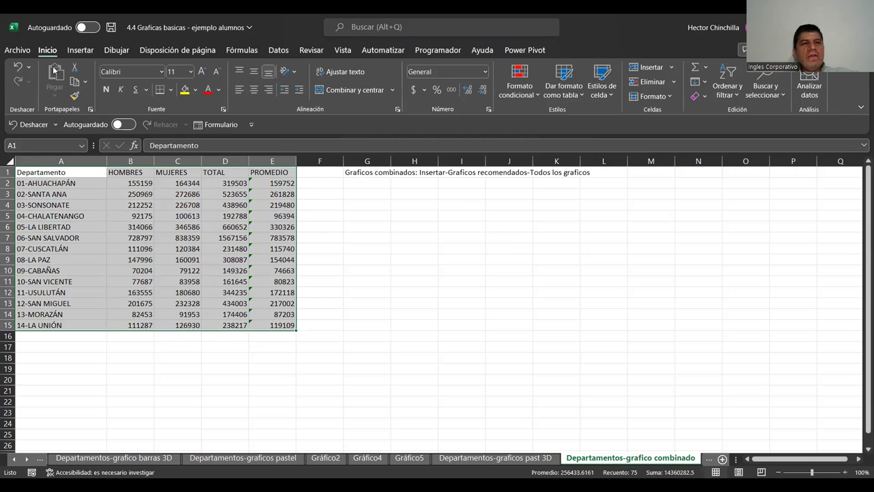
left_click(81, 53)
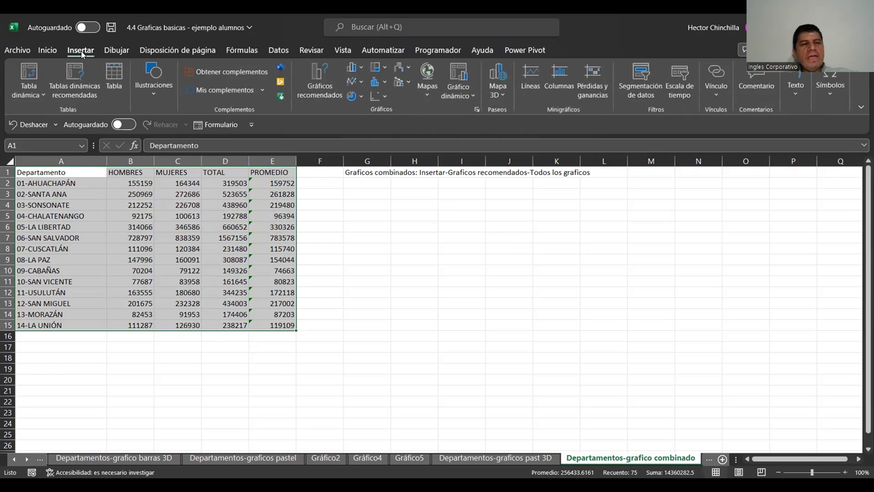
Step: Insert a Combinado chart: HOMBRES and MUJERES as columns, TOTAL and PROMEDIO as lines on the primary axis
left_click(308, 74)
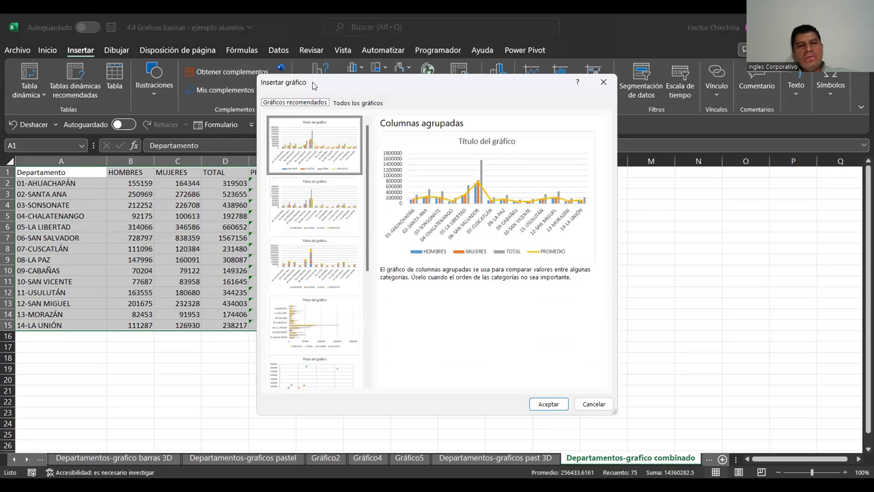
key("ctrl+Tab")
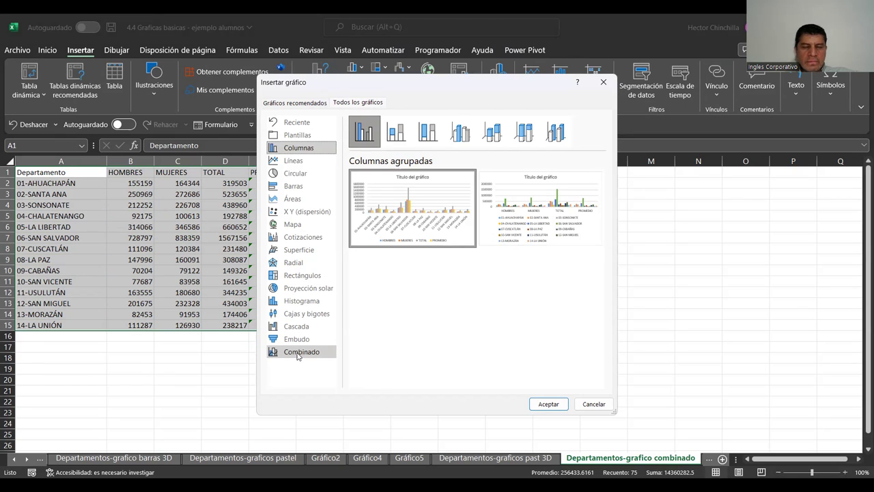
left_click(298, 352)
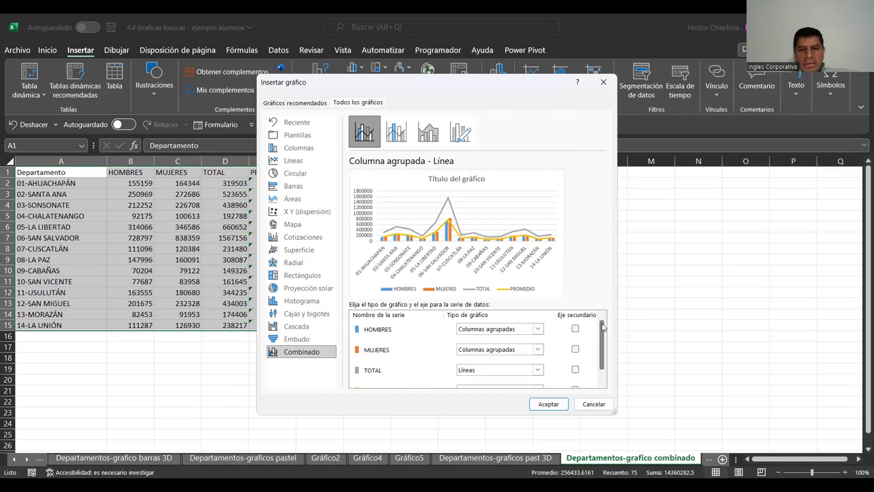
left_click_drag(602, 327, 601, 340)
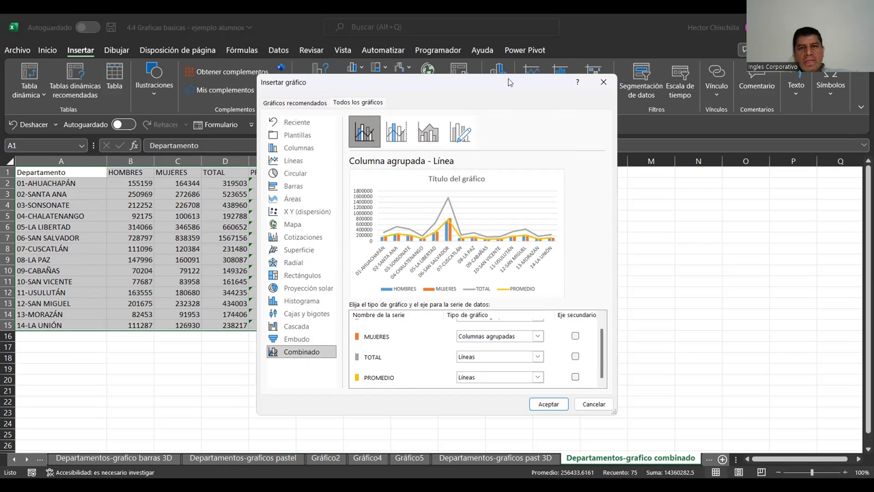
left_click_drag(588, 77, 667, 73)
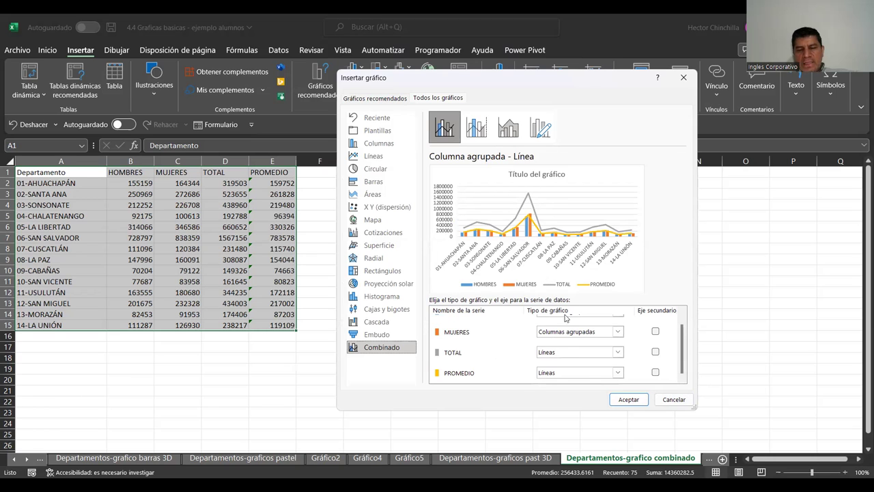
mouse_move(681, 350)
left_mouse_down()
mouse_move(681, 333)
mouse_move(681, 359)
left_mouse_up()
left_click(655, 374)
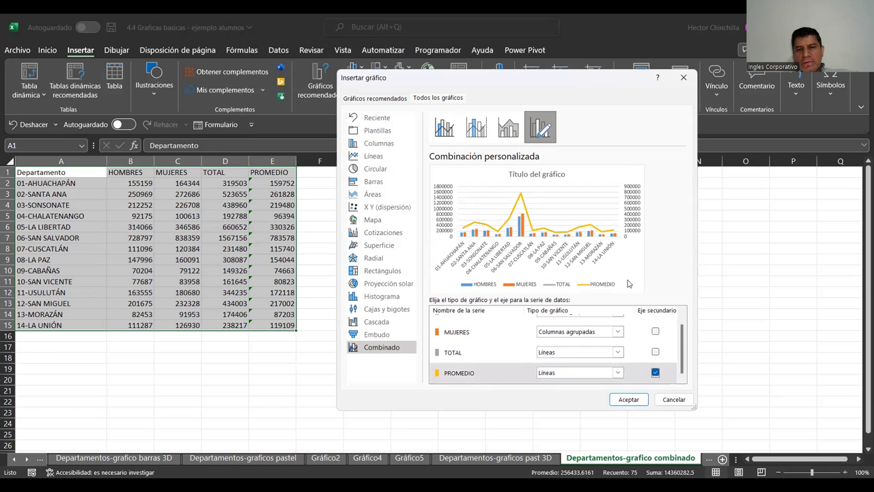
left_click(655, 372)
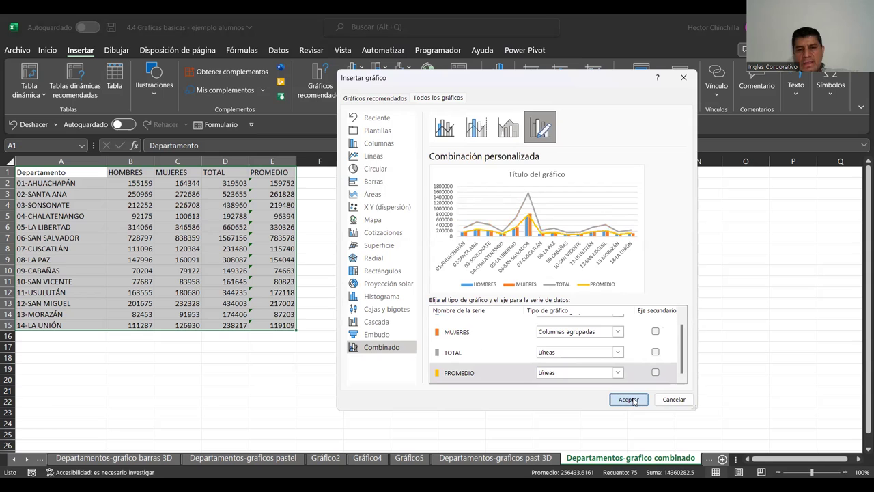
left_click(628, 399)
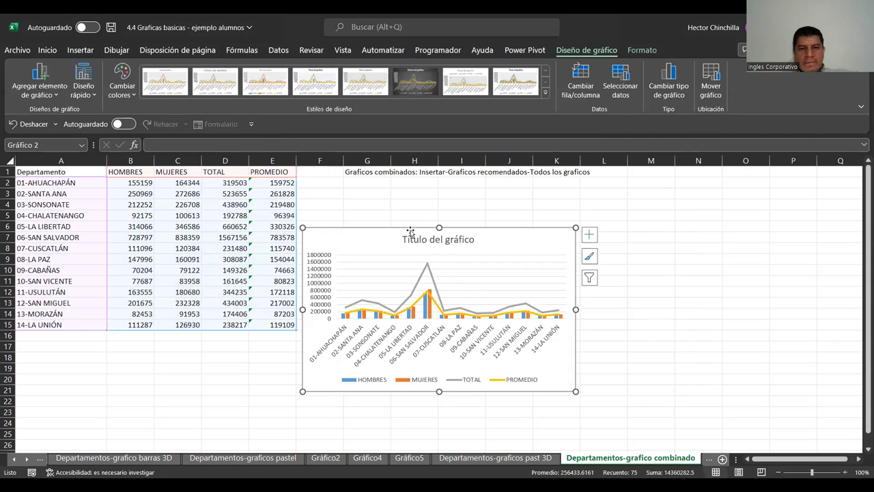
Step: Move the combo chart beside the table, stretch it across columns F–P, and select its MUJERES, HOMBRES and PROMEDIO series
left_click_drag(410, 233, 424, 171)
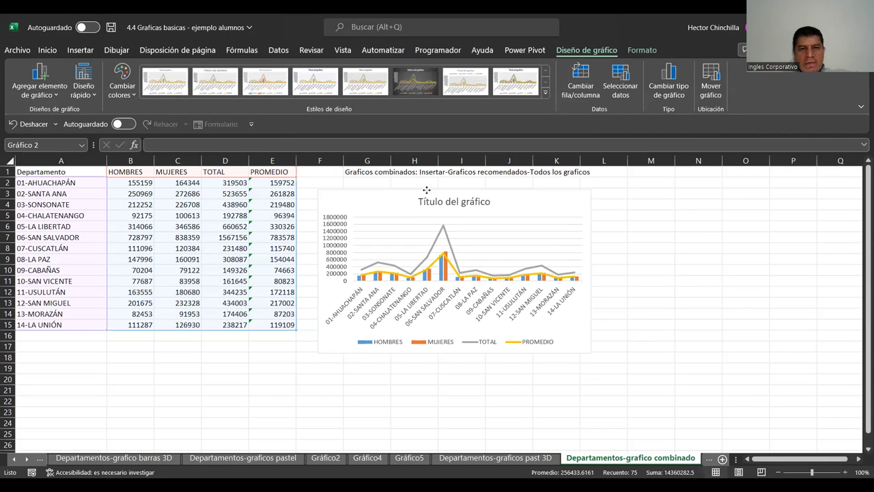
mouse_move(590, 334)
left_mouse_down()
mouse_move(652, 397)
mouse_move(812, 443)
left_mouse_up()
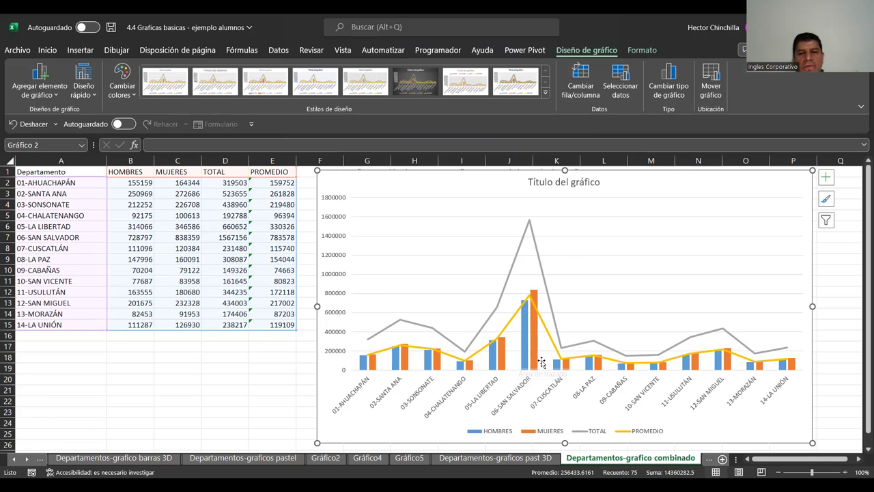
mouse_move(534, 341)
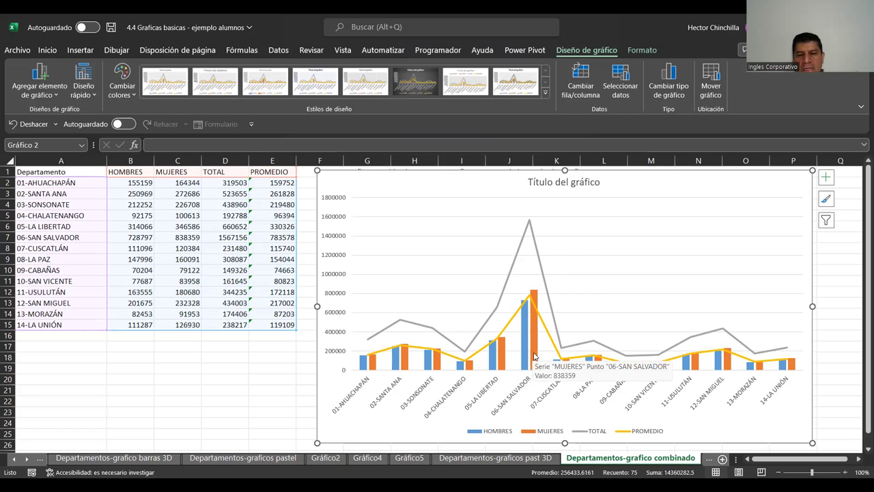
left_click(535, 355)
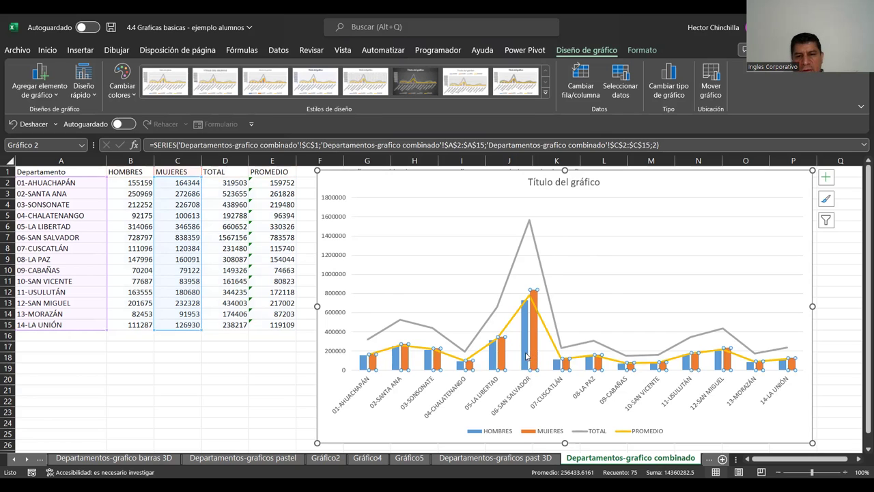
left_click(526, 356)
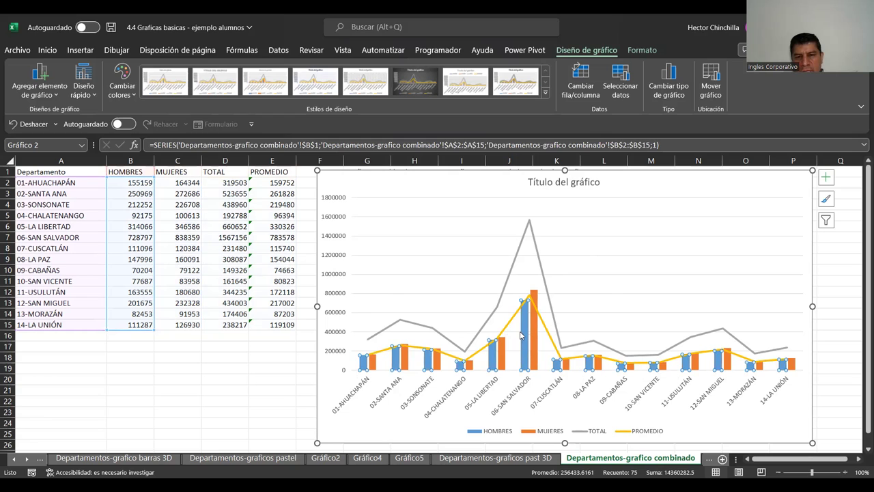
mouse_move(549, 335)
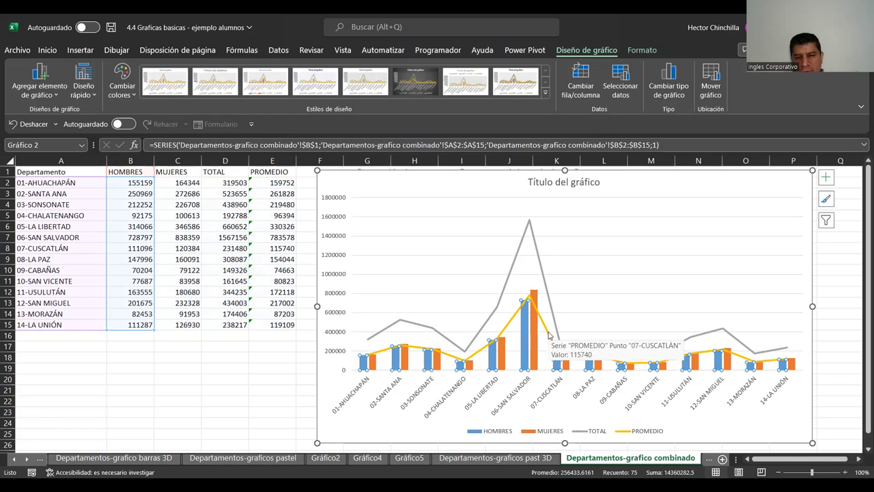
left_click(547, 334)
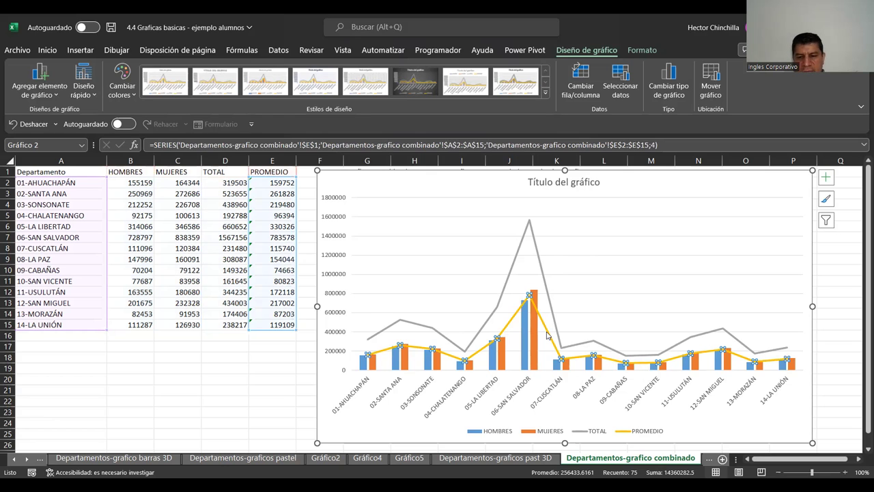
Step: Delete the PROMEDIO line from the combo chart
key("Delete")
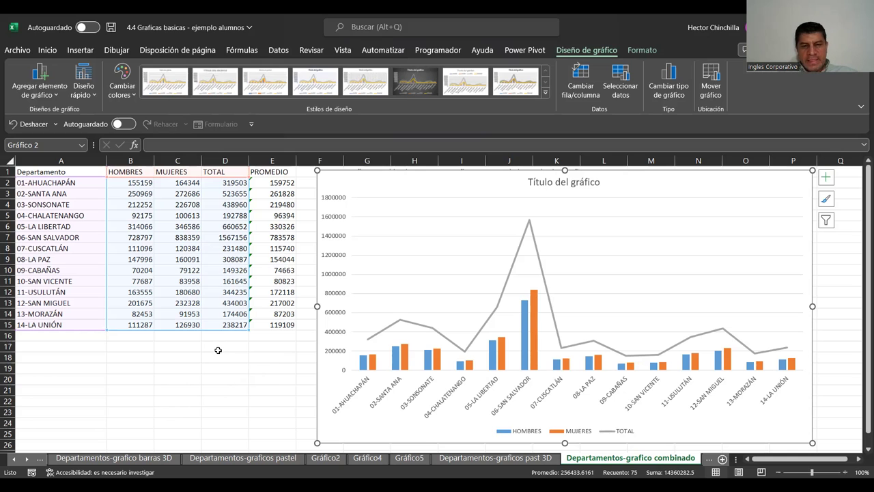
left_click(218, 350)
left_click(131, 368)
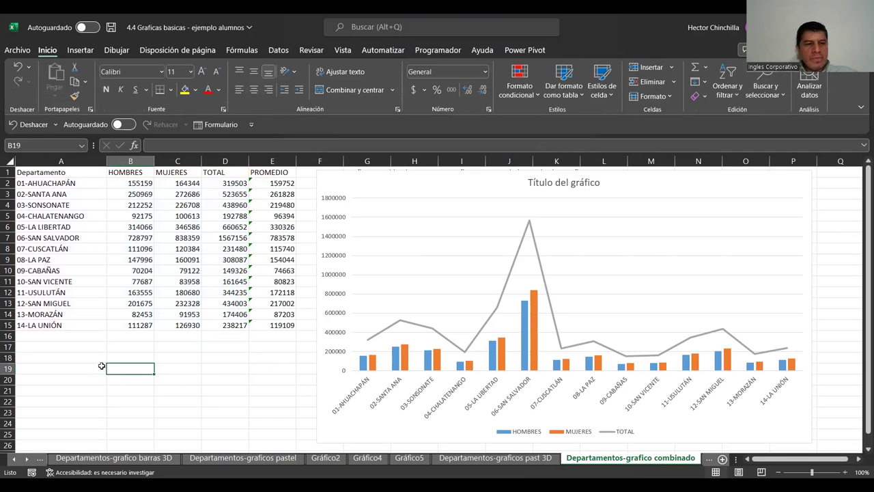
Step: Select an empty cell below the table and save the workbook
left_click(101, 366)
left_click(88, 347)
key("Down")
key("Down")
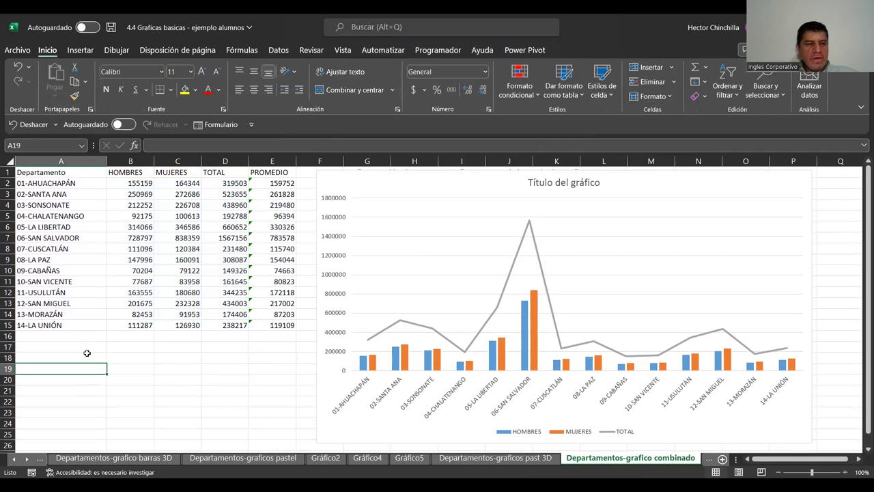
left_click(86, 342)
left_click(92, 383)
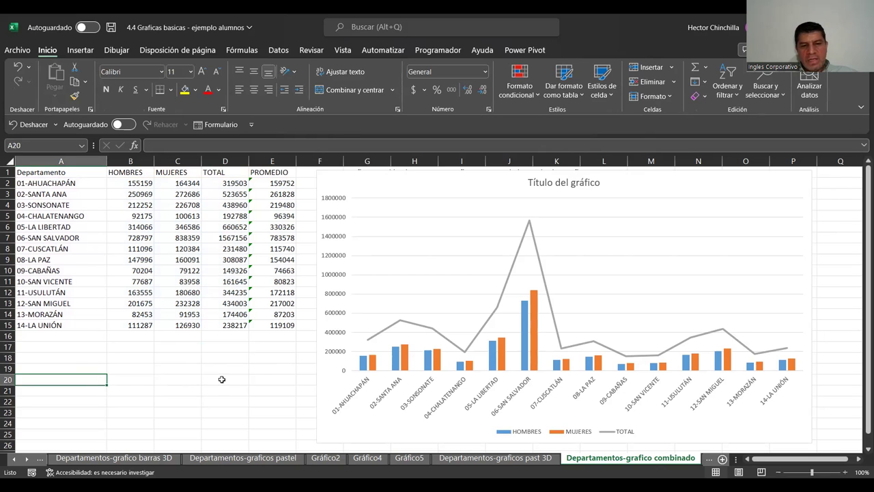
left_click(266, 384)
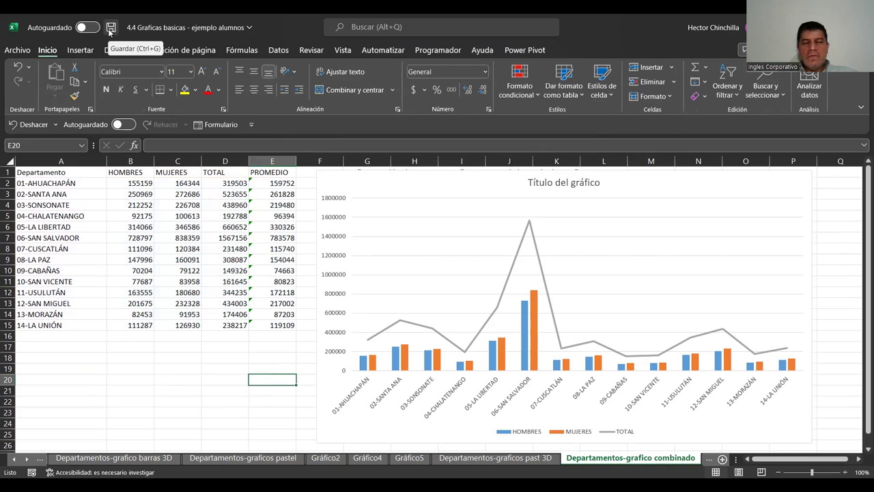
left_click(110, 28)
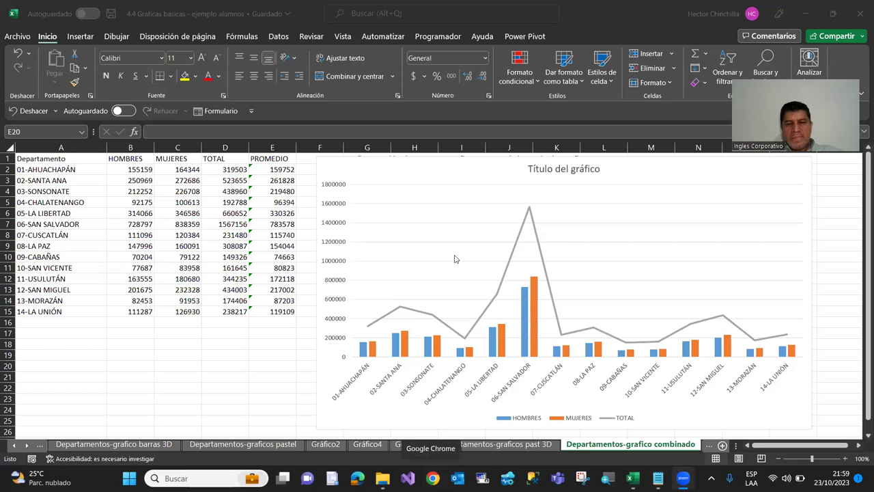
Step: In Chrome, open the 'Panel de Control | Inglés Corporativo Online' bookmark
left_click(433, 478)
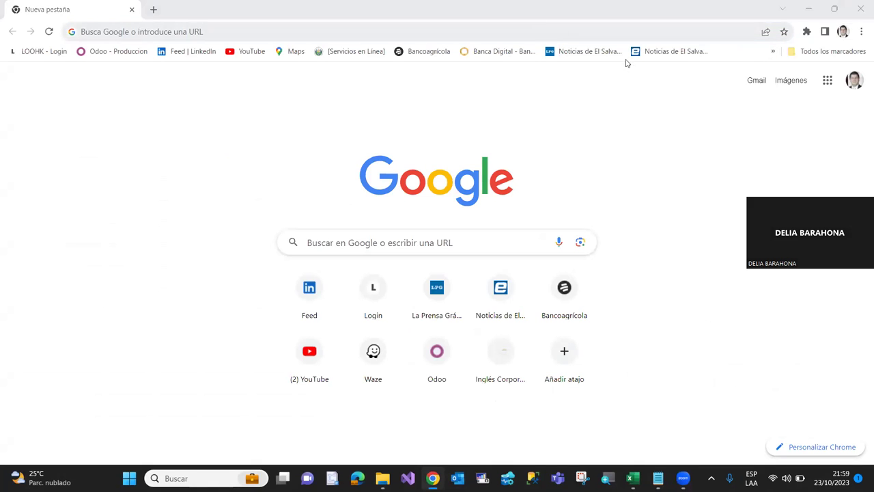
left_click(773, 53)
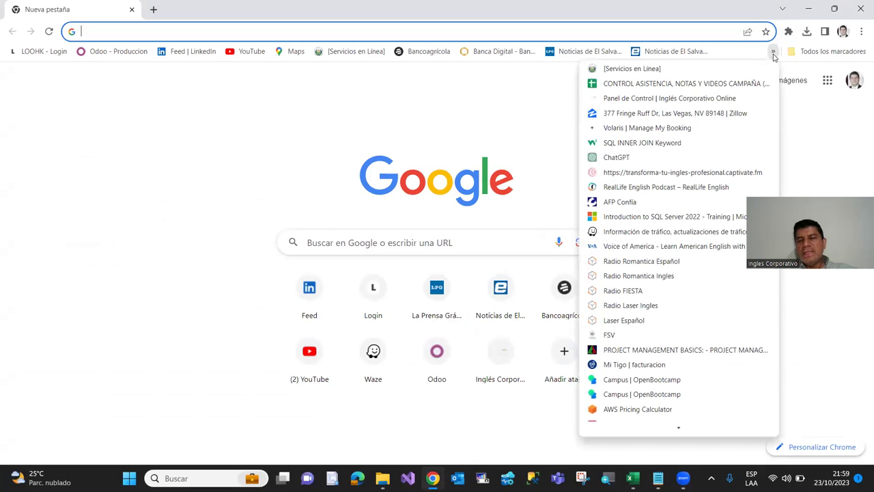
key("Down")
key("Down")
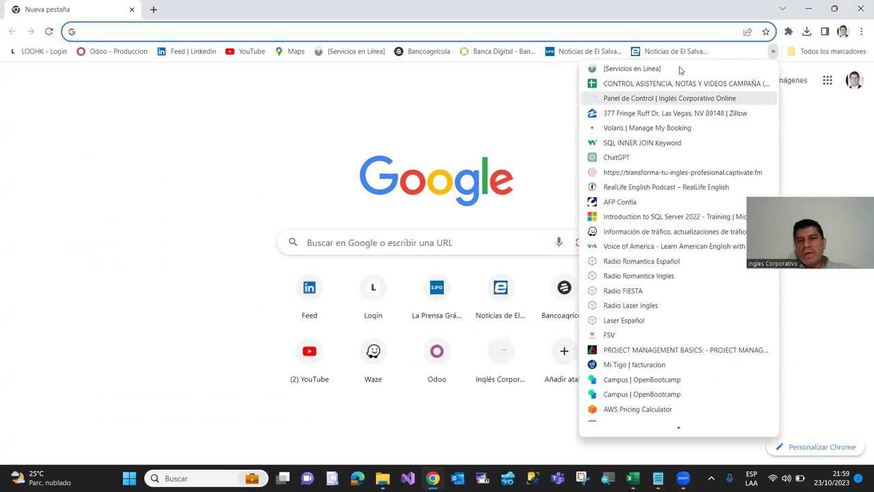
key("Return")
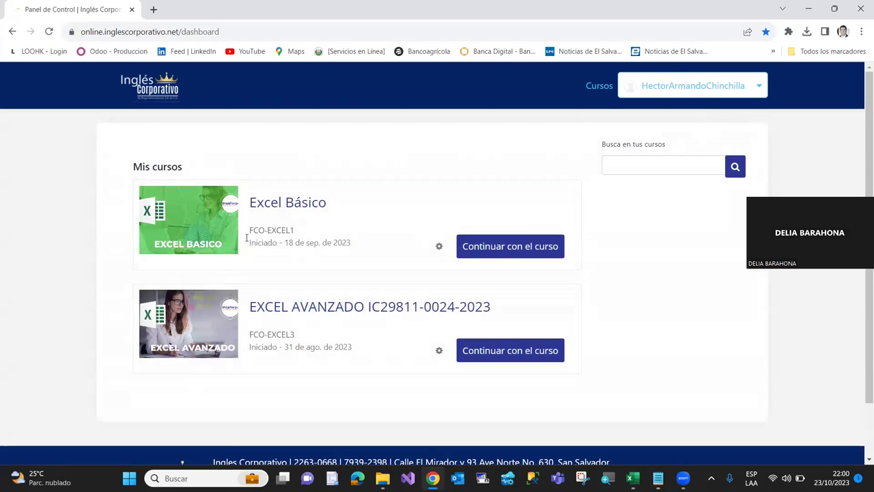
Step: Continue the Excel Básico course and scroll through its outline
left_click(190, 215)
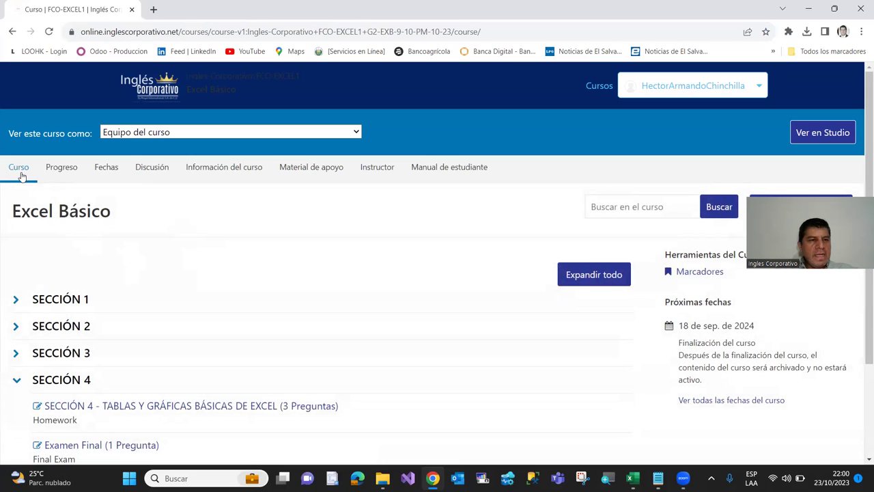
scroll(36, 276, "down", 3)
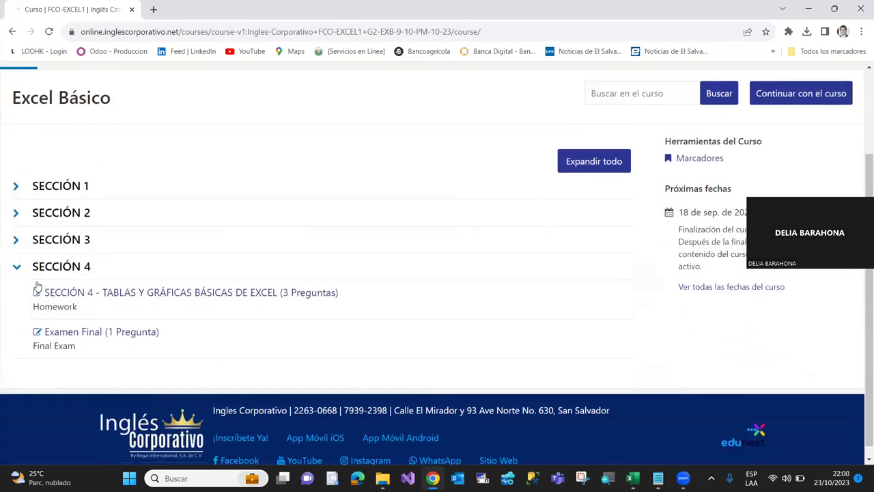
scroll(42, 282, "up", 3)
scroll(45, 282, "down", 3)
scroll(47, 281, "up", 3)
scroll(58, 250, "down", 3)
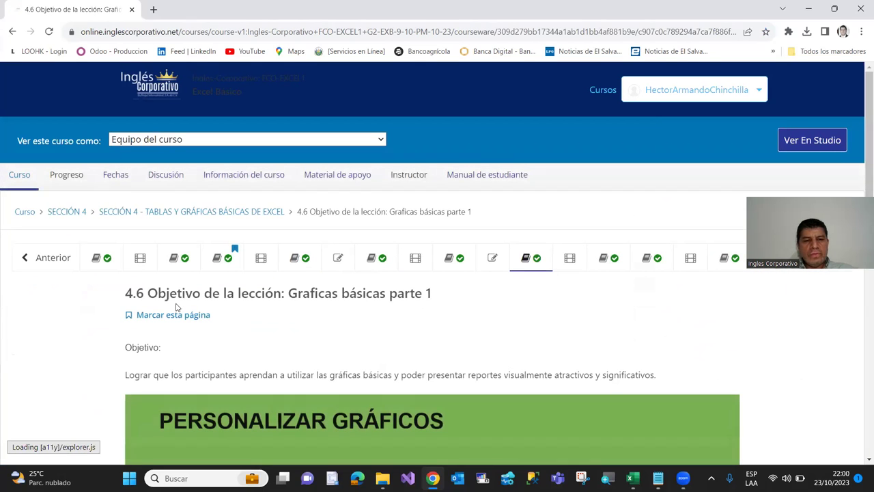
Step: Step through units 4.1 and 4.2 to 4.3 Laboratorio 10 and scroll its true/false questions
left_click(96, 259)
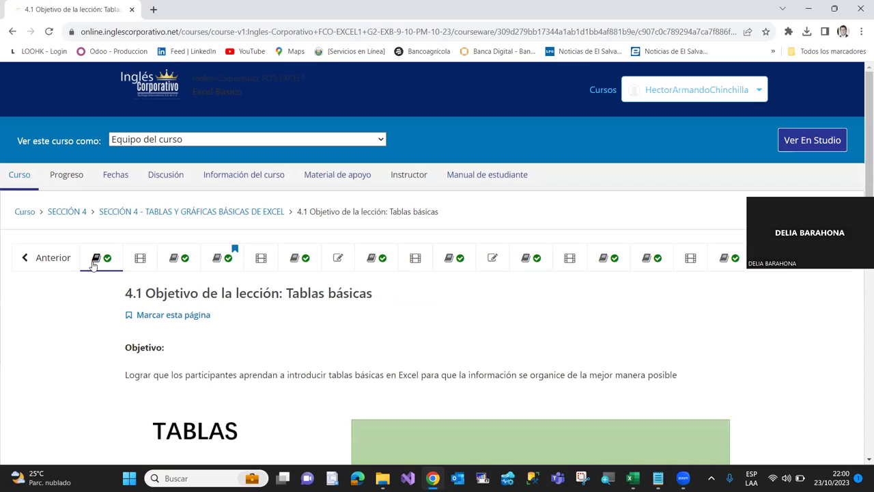
left_click(216, 258)
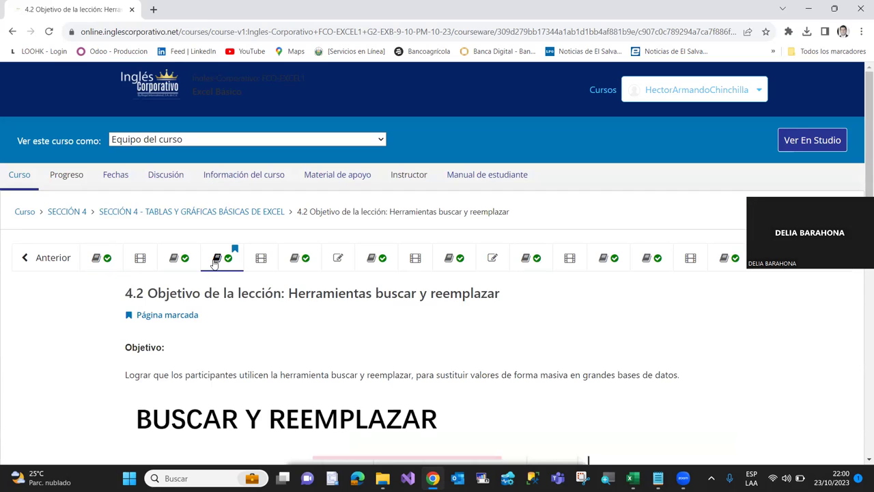
left_click(339, 259)
scroll(257, 331, "down", 3)
scroll(256, 332, "down", 4)
scroll(256, 332, "down", 1)
scroll(257, 333, "up", 6)
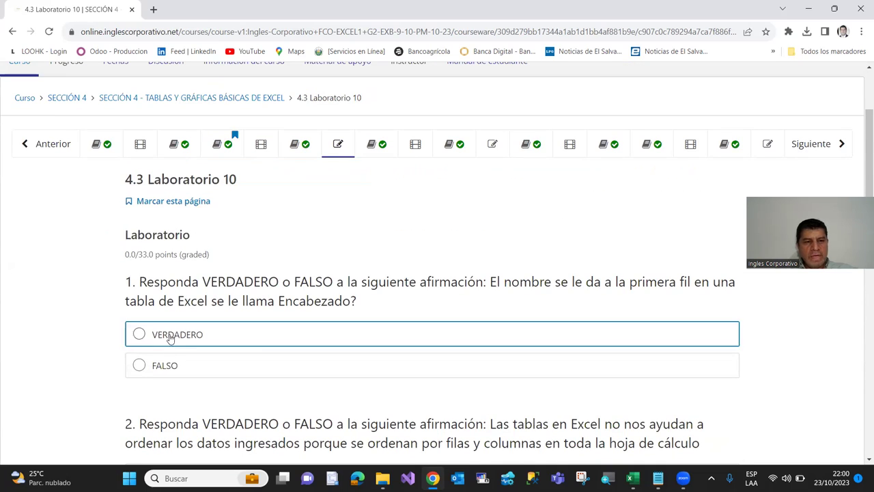
scroll(99, 312, "down", 2)
scroll(100, 316, "down", 2)
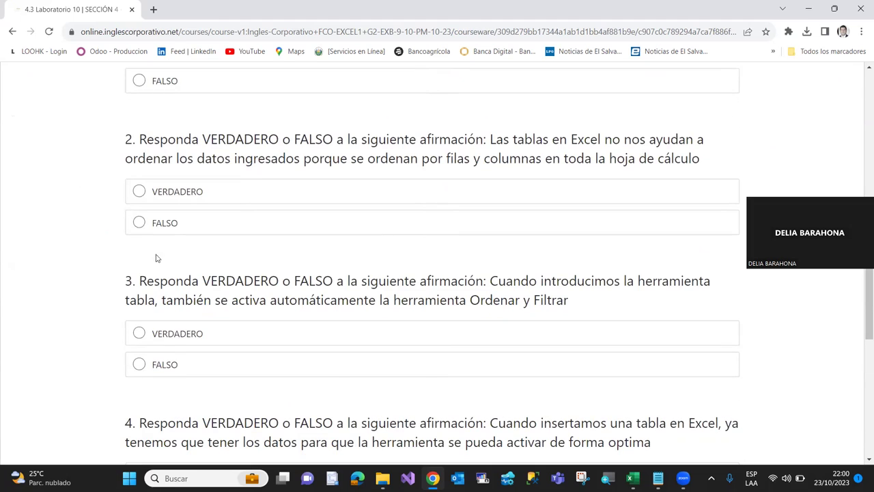
scroll(277, 244, "up", 4)
scroll(280, 244, "up", 2)
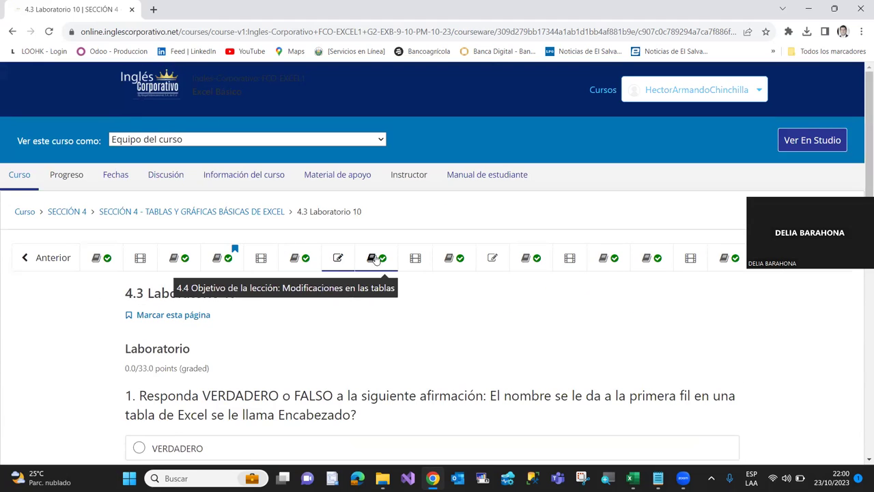
Step: View the class #18 forum, then the 4.6 basic charts lesson
left_click(446, 259)
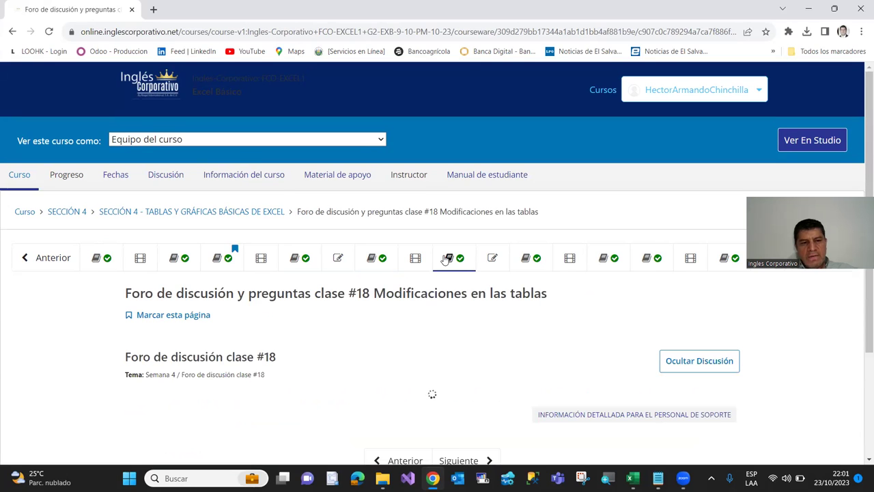
left_click(524, 259)
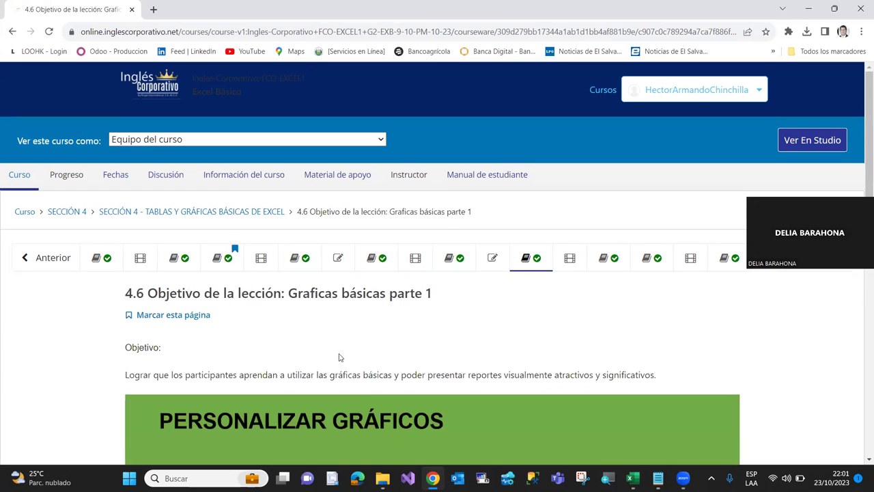
scroll(339, 357, "down", 4)
scroll(340, 355, "down", 2)
scroll(338, 353, "up", 6)
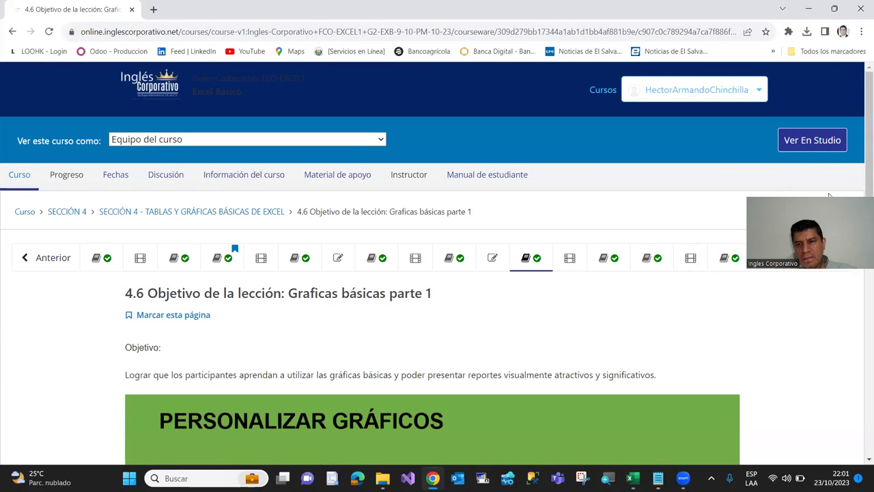
Step: Open the 4.8 Laboratorio 12 quiz and scroll through its questions
left_click(768, 258)
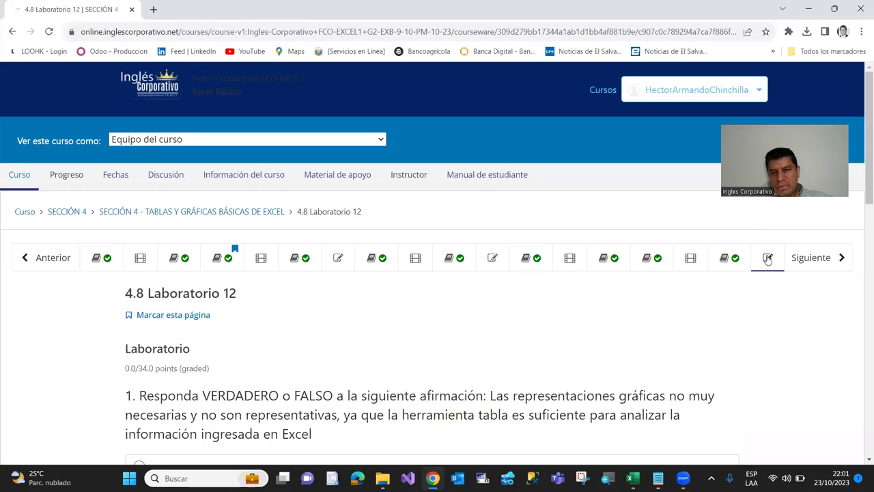
scroll(354, 325, "down", 1)
scroll(354, 325, "down", 1)
scroll(354, 325, "up", 2)
scroll(353, 325, "down", 2)
scroll(354, 325, "down", 1)
scroll(355, 326, "down", 3)
scroll(355, 328, "up", 2)
scroll(366, 318, "up", 4)
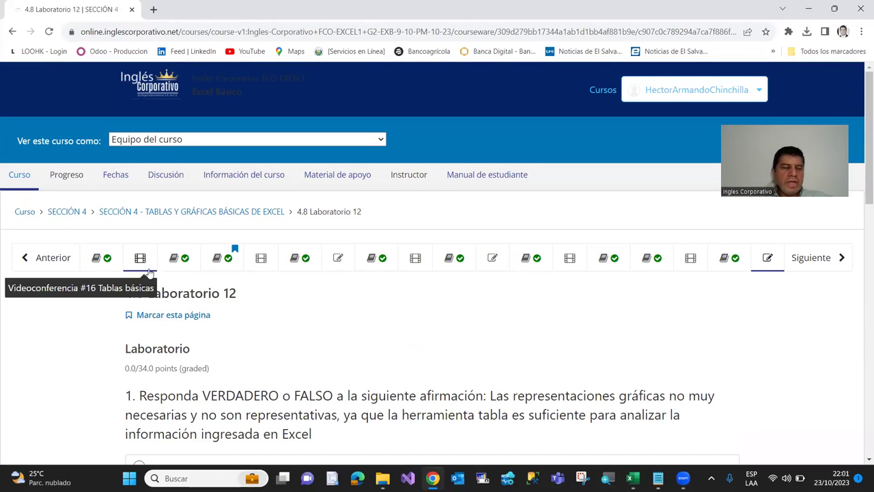
Step: From the course outline, expand SECCIÓN 1 and open its 1.4 Laboratorio 1 unit
left_click(24, 181)
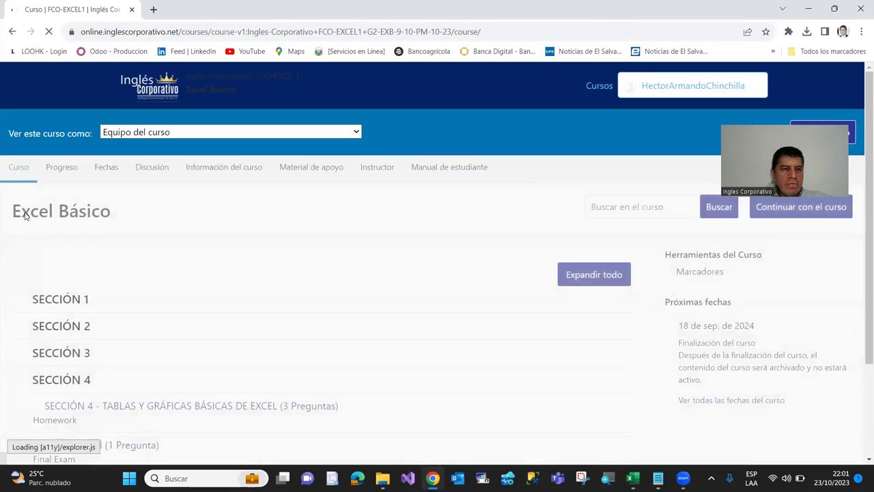
left_click(62, 298)
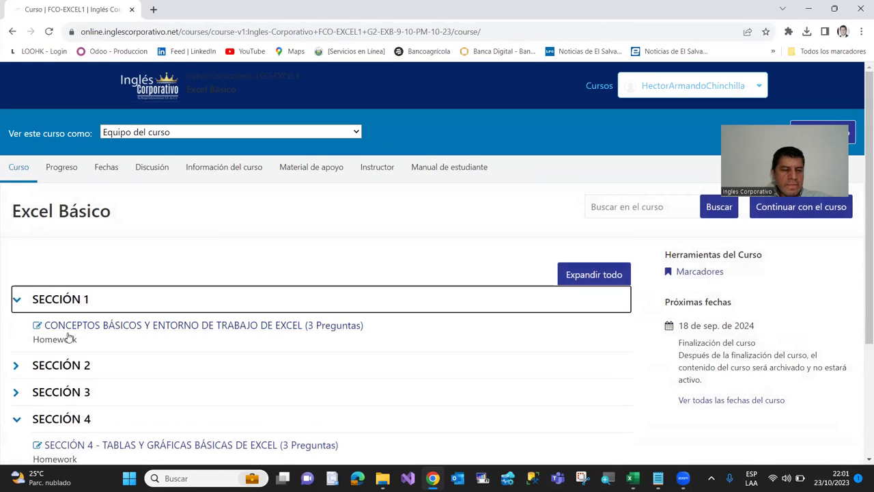
left_click(69, 336)
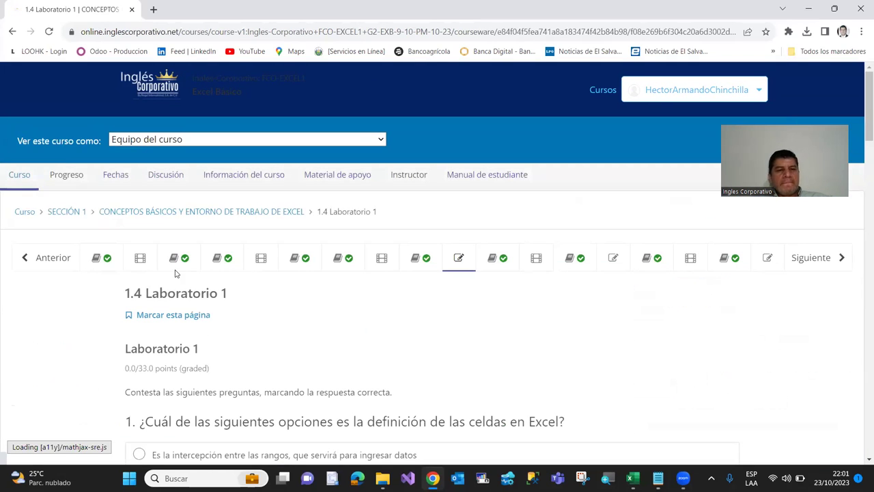
left_click(459, 263)
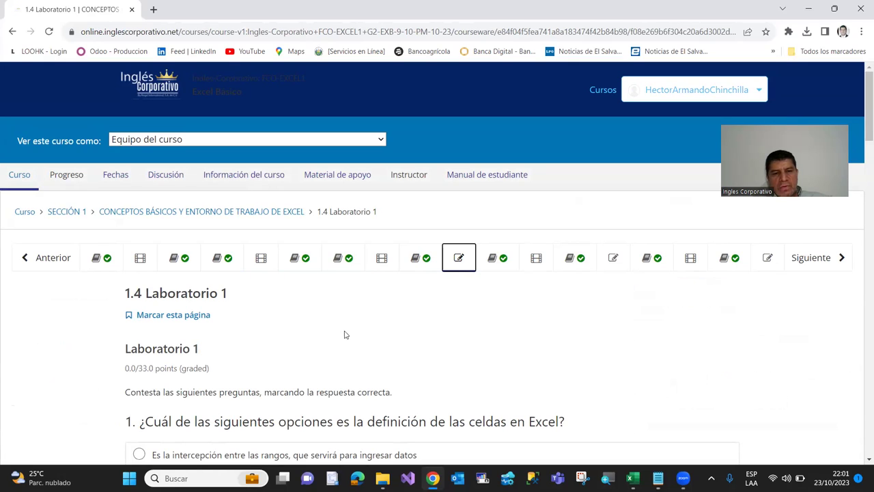